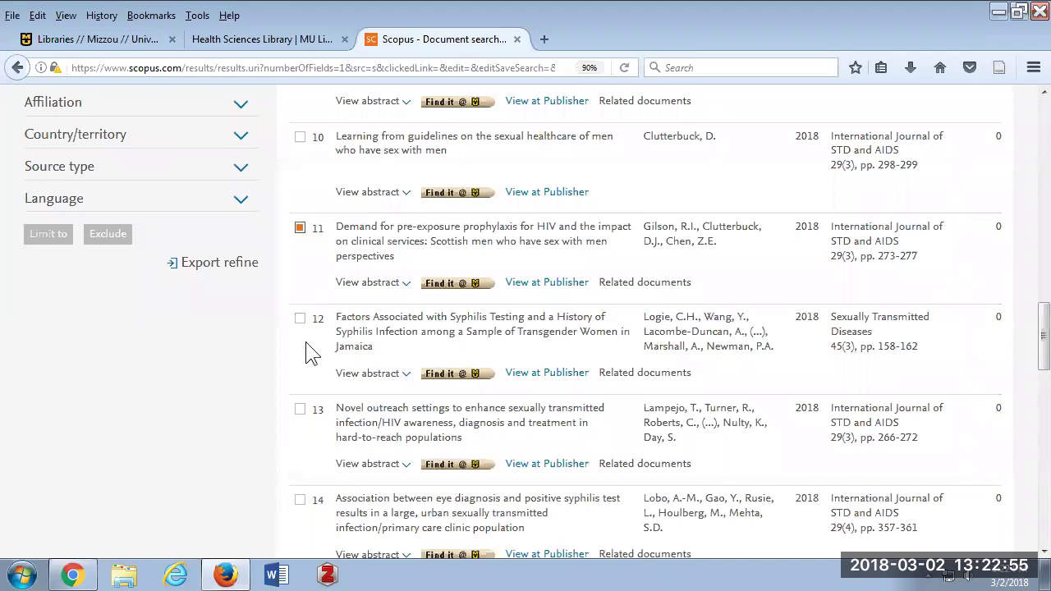
Tick the outreach-settings article, add the four selected documents to the temporary list, and return to Document search.
scroll(323, 355, "down", 2)
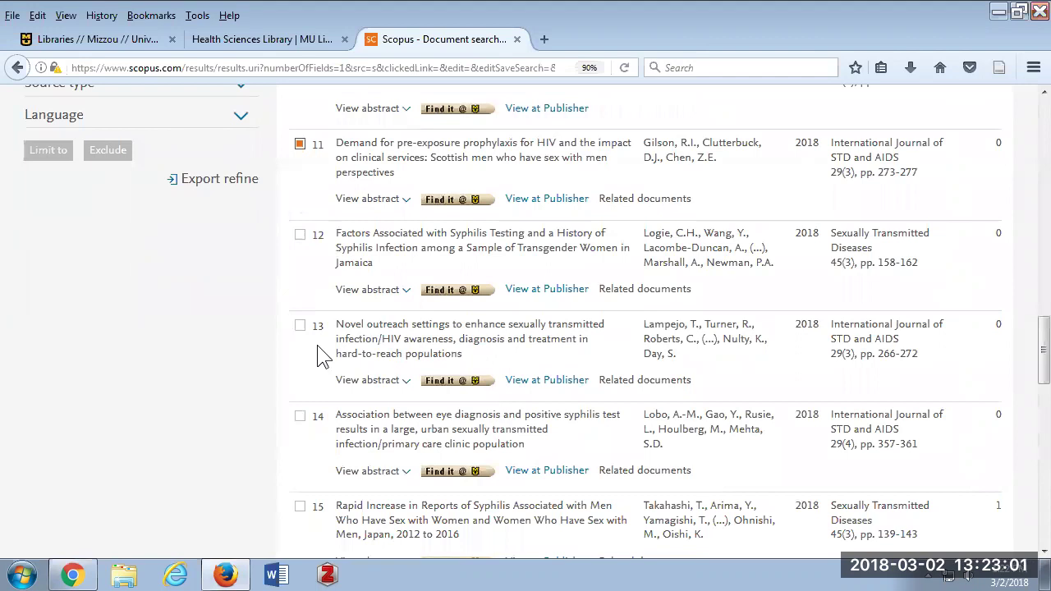
left_click(300, 328)
scroll(314, 384, "up", 6)
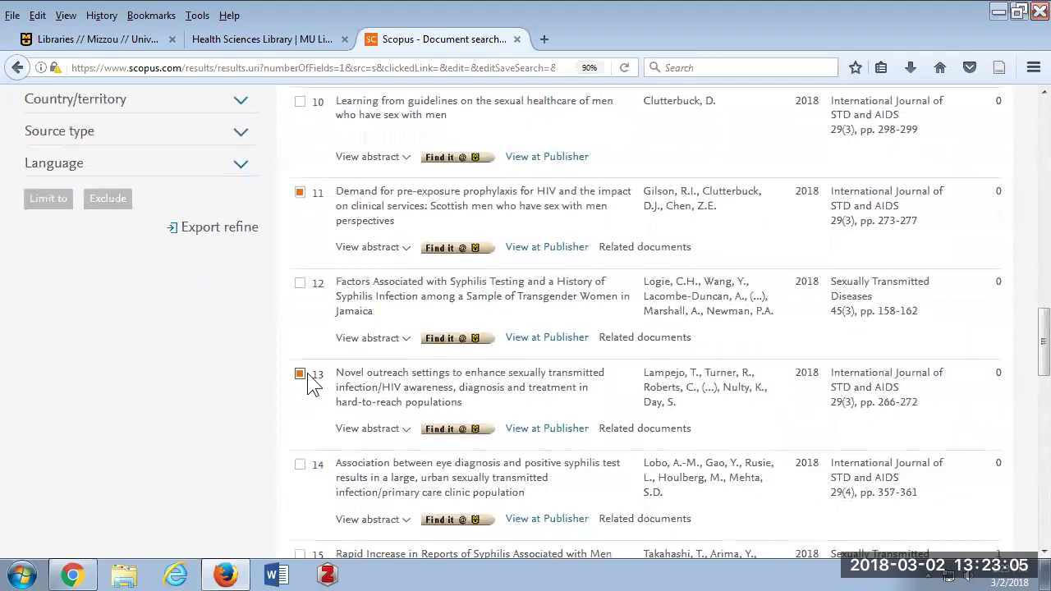
scroll(308, 382, "up", 12)
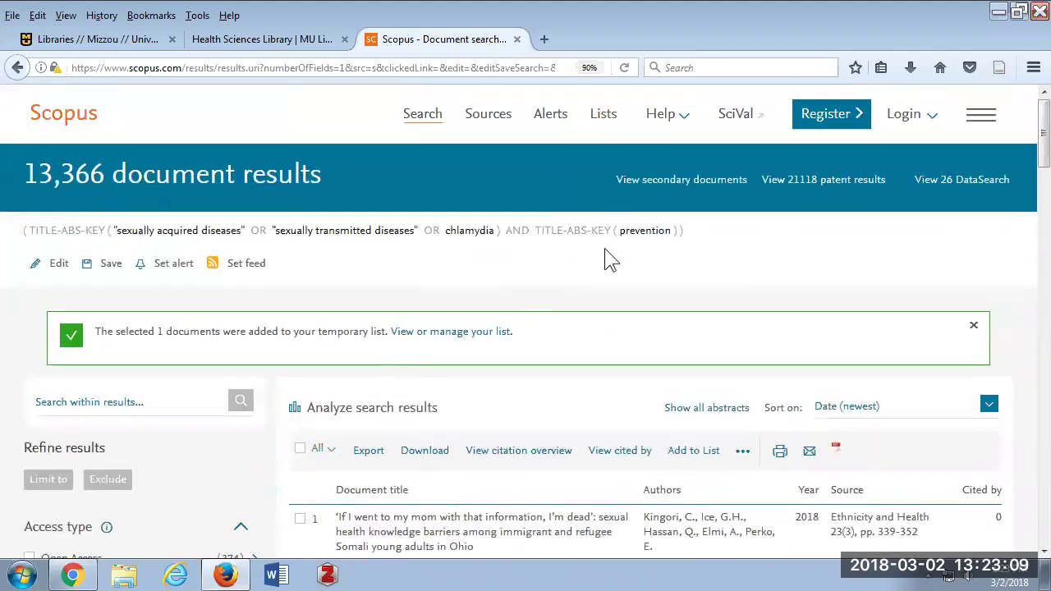
left_click(699, 456)
left_click(426, 123)
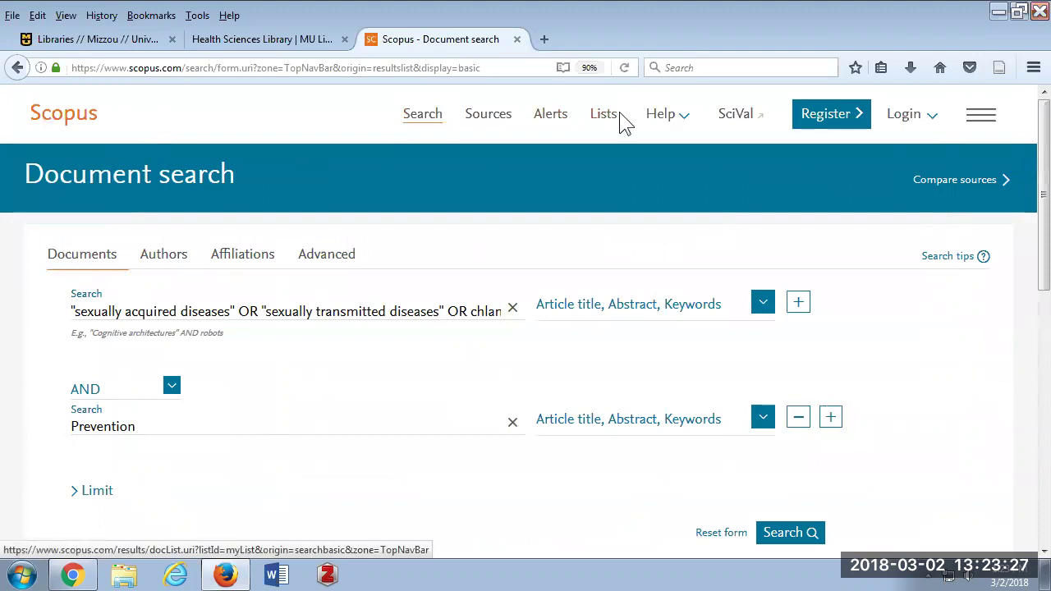
Add a third AND search row below the Prevention line and place the cursor in it.
scroll(156, 426, "down", 3)
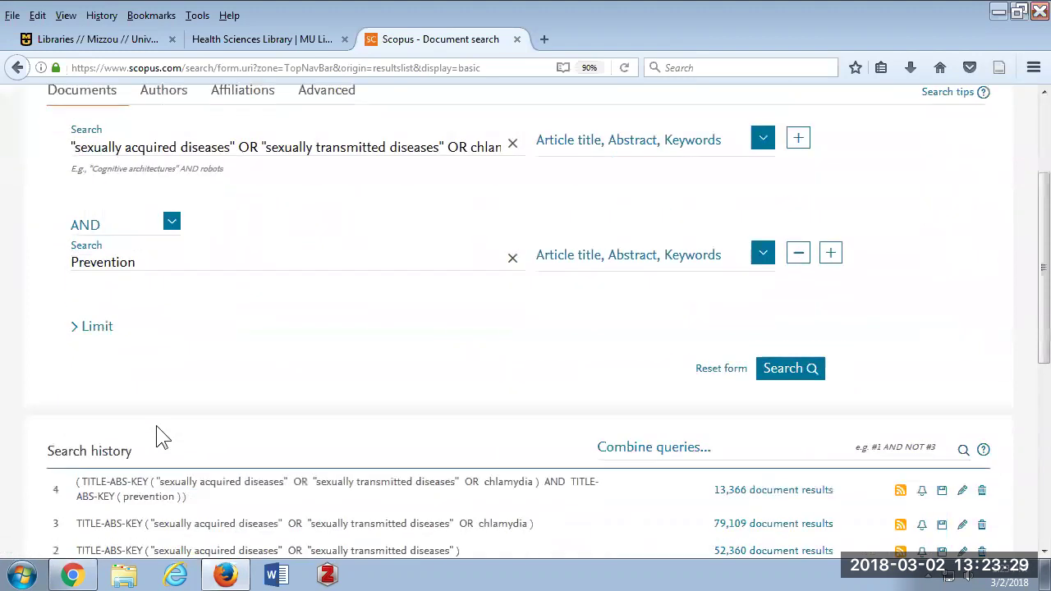
left_click(830, 252)
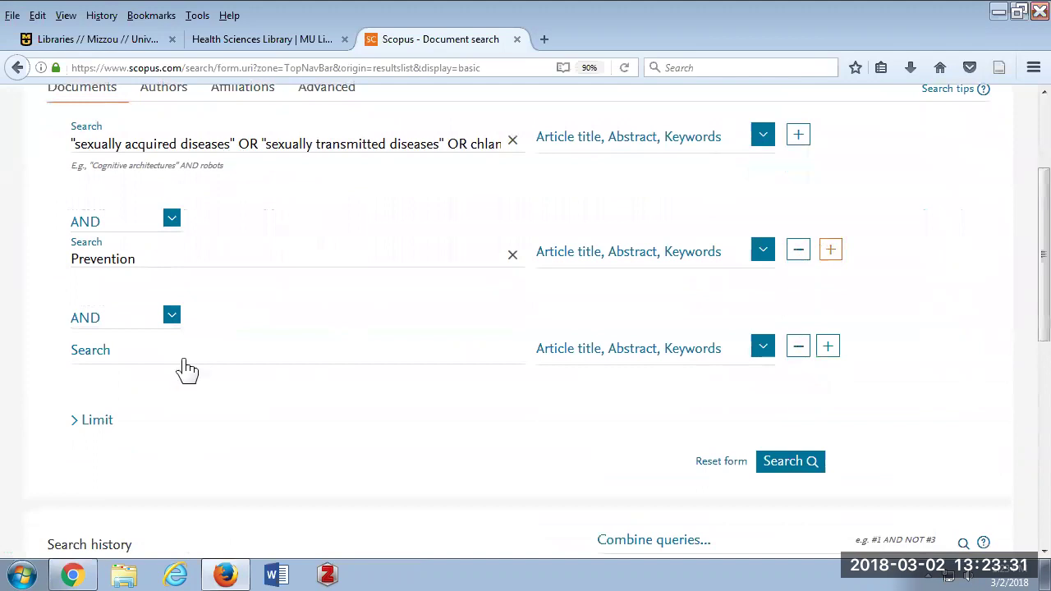
left_click(122, 358)
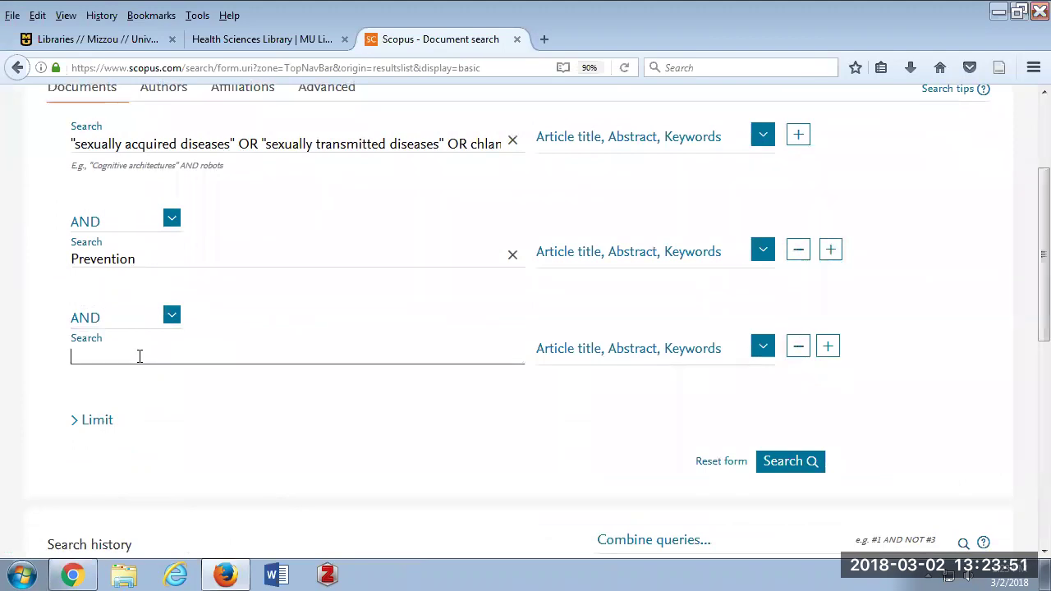
Enter 'evaluation OR assessment OR utilization' in the third search line.
type("evaluation OR")
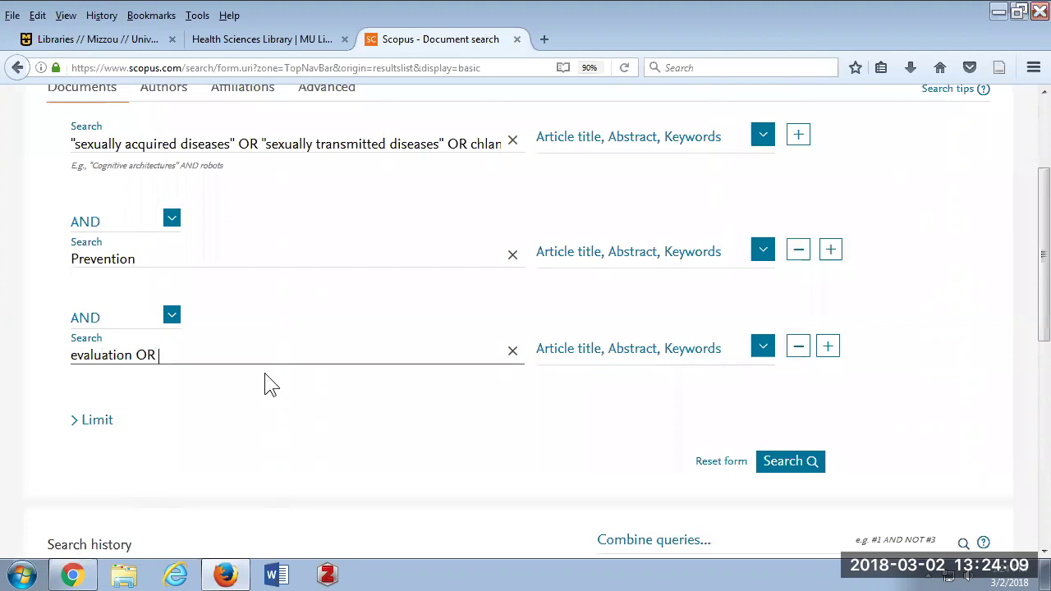
type("assessment OR")
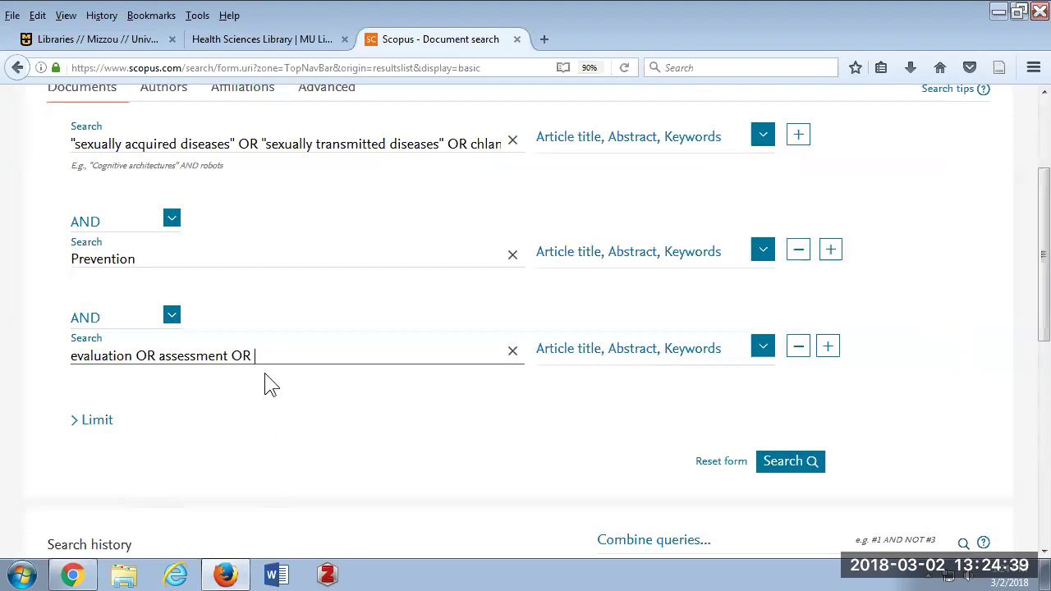
type("ilization")
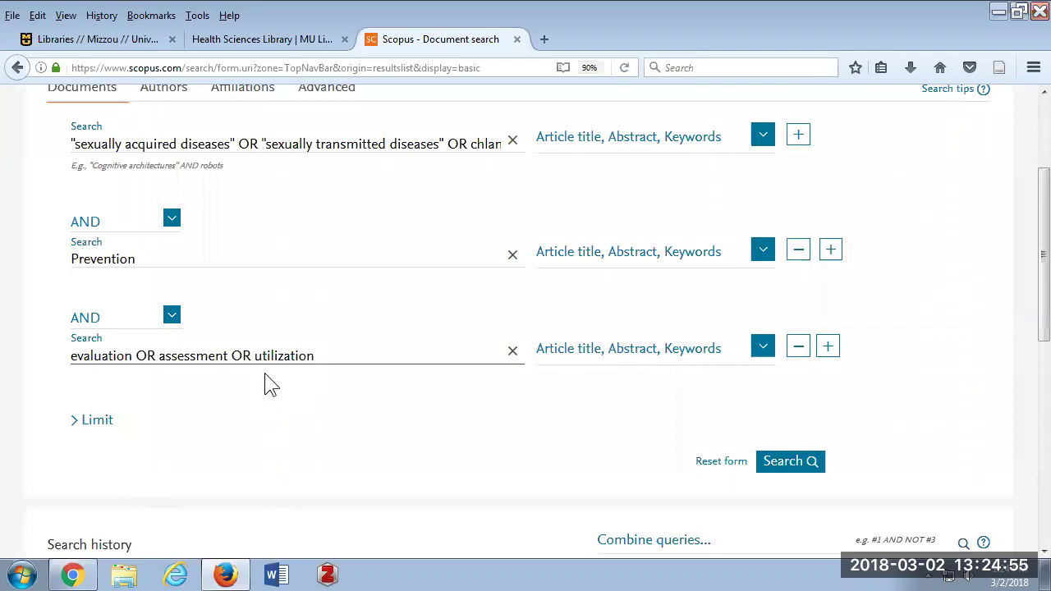
Run the three-line STD AND prevention AND evaluation search, returning 3,597 results.
left_click(813, 464)
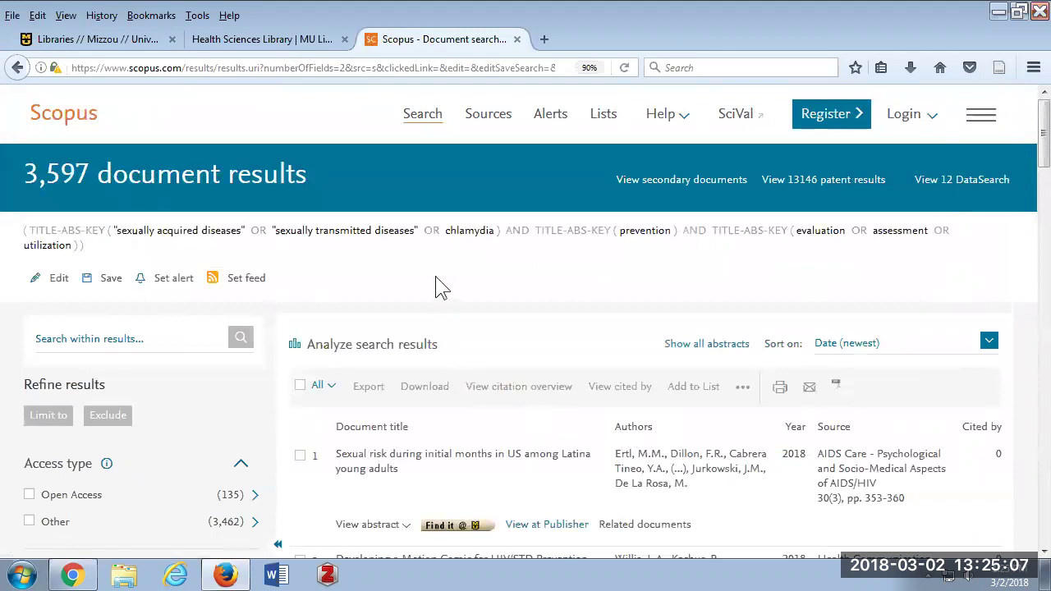
scroll(435, 286, "down", 4)
scroll(219, 122, "up", 4)
scroll(552, 424, "down", 2)
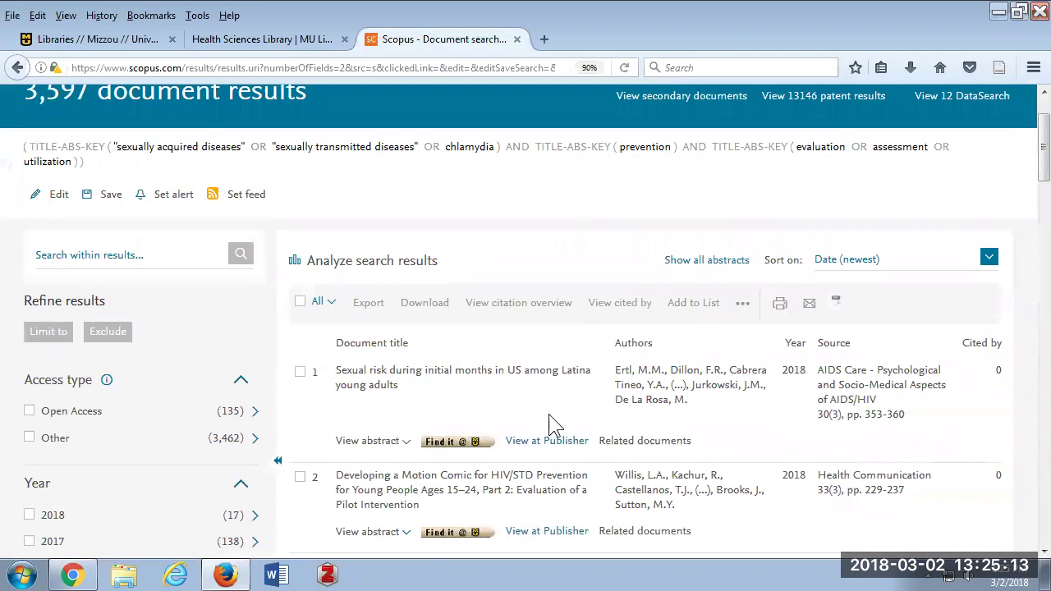
scroll(552, 424, "down", 4)
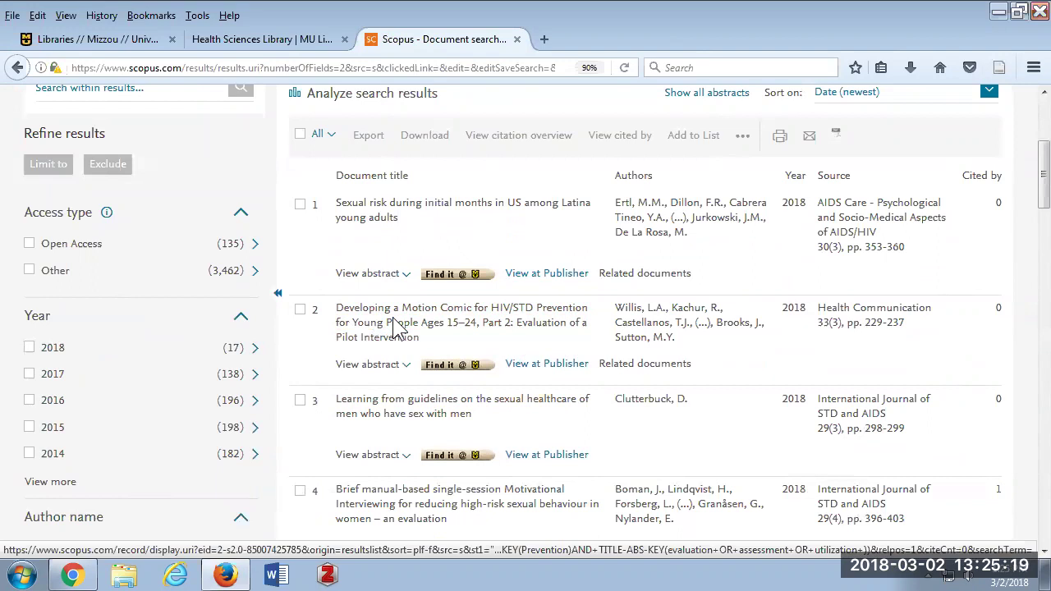
Tick the Motion Comic Part 2 and Part 1 HIV/STD prevention articles.
left_click(298, 311)
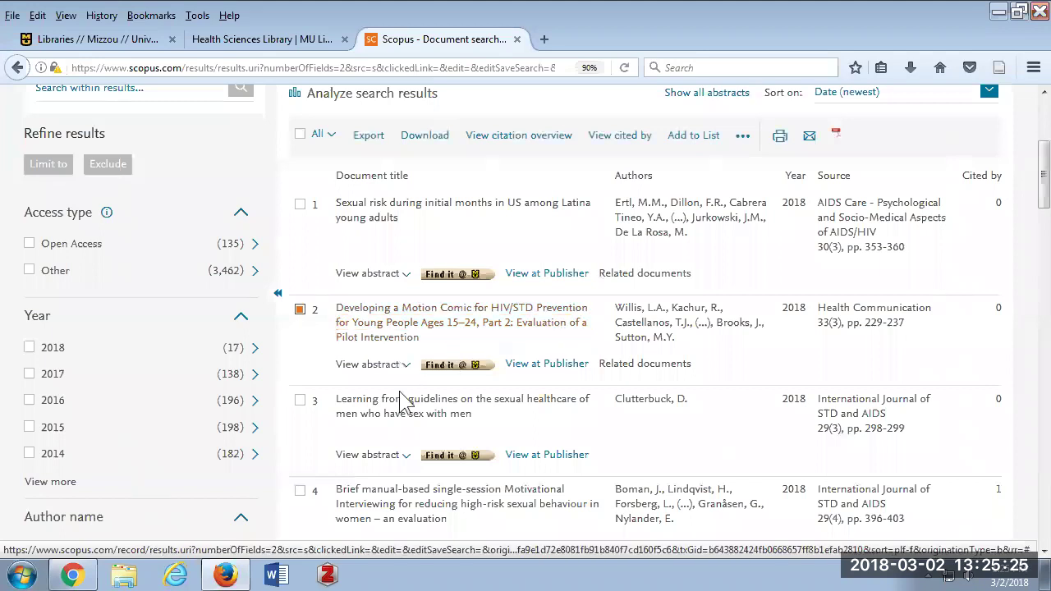
scroll(406, 410, "down", 5)
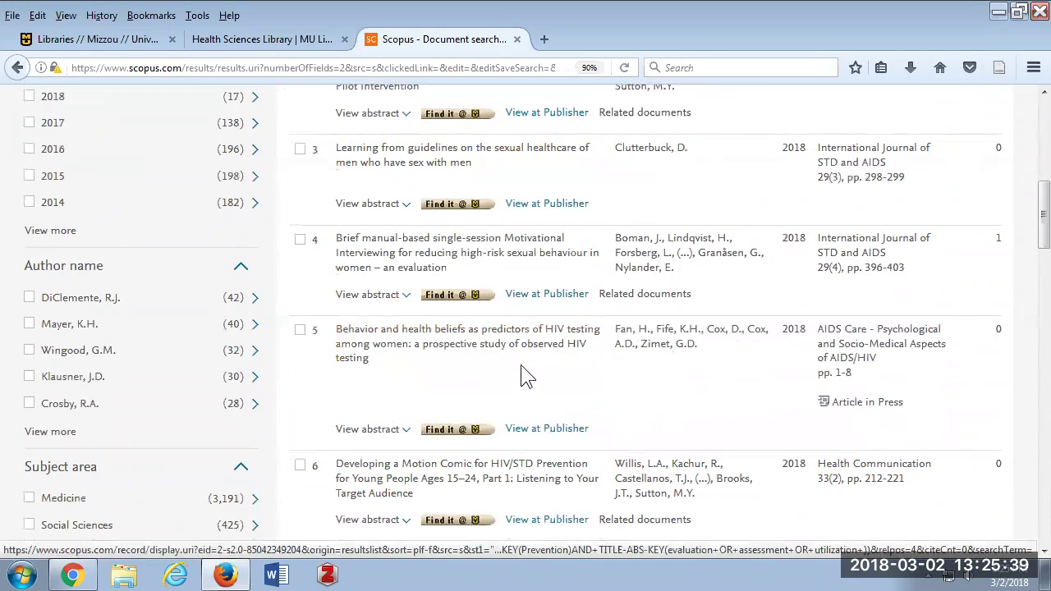
scroll(336, 319, "down", 4)
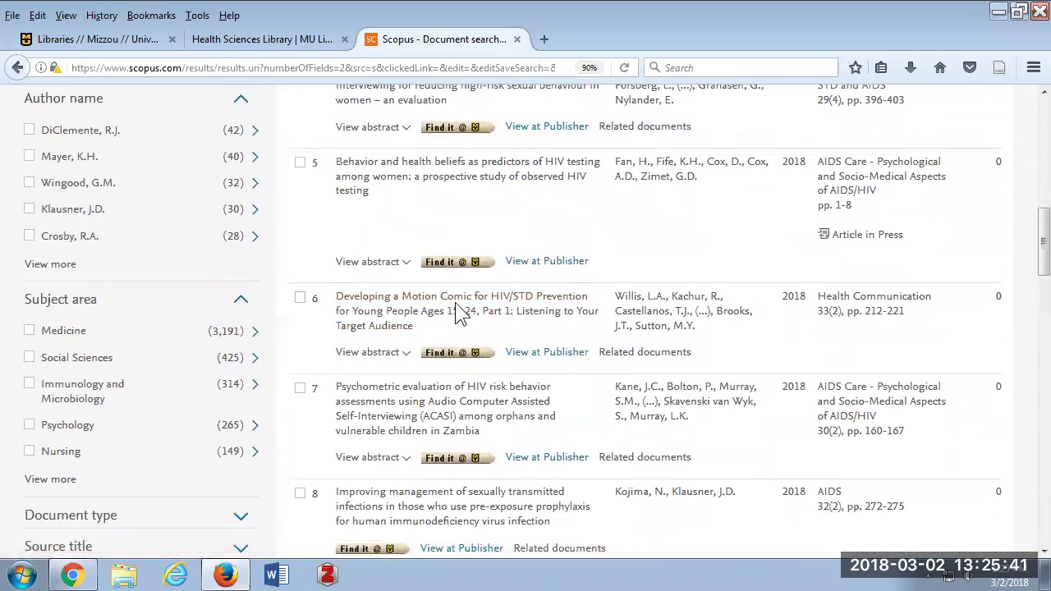
left_click(301, 299)
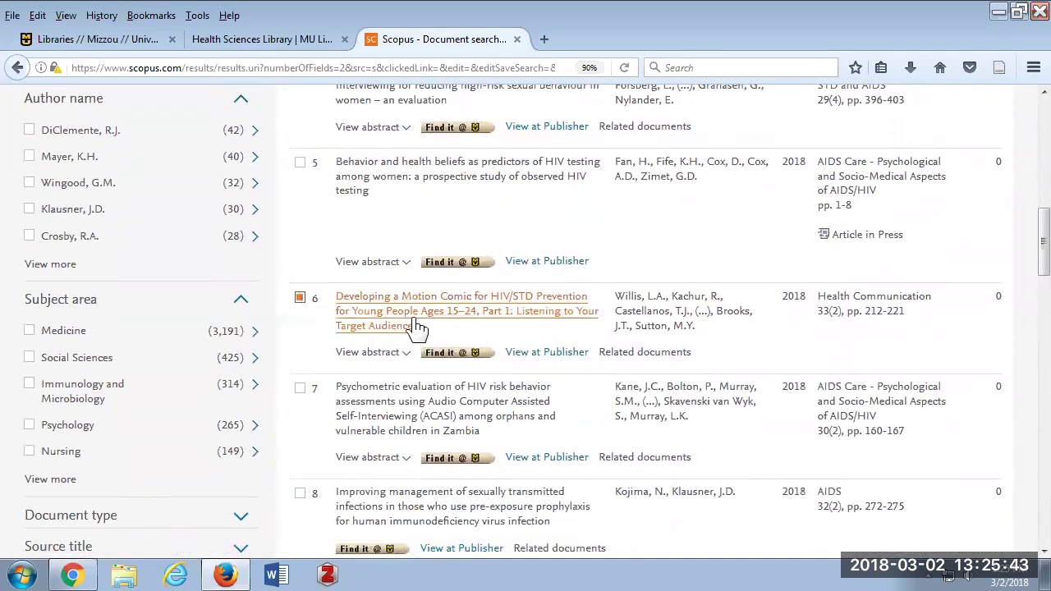
scroll(414, 320, "down", 2)
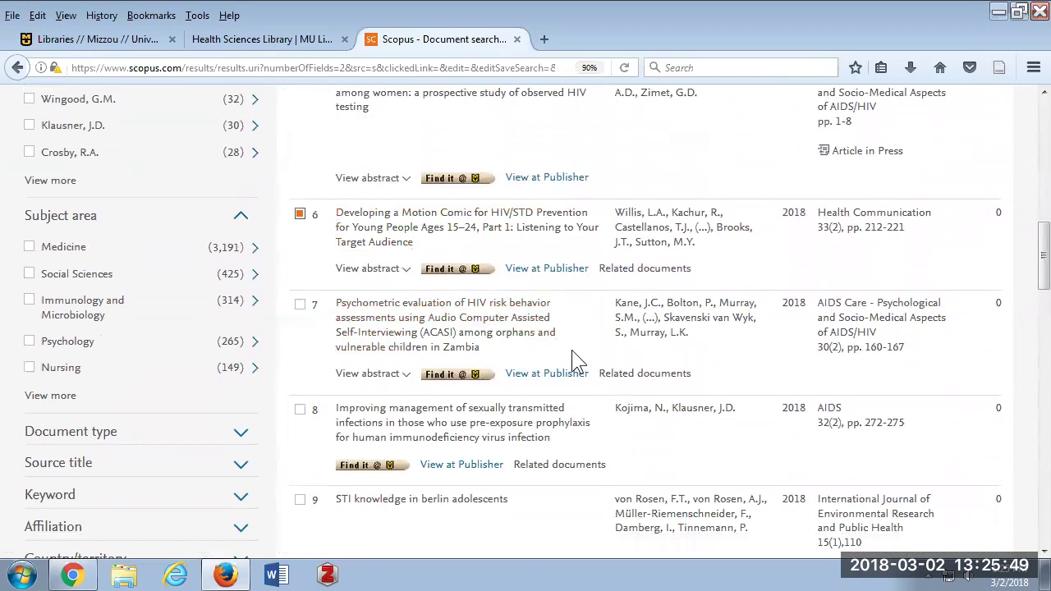
scroll(507, 417, "down", 3)
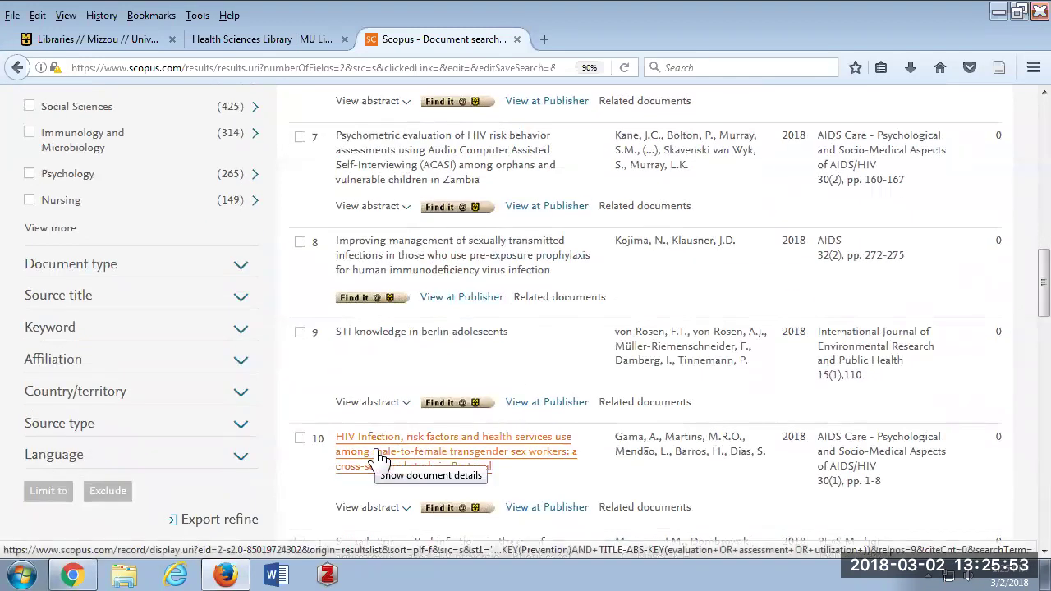
scroll(382, 456, "down", 3)
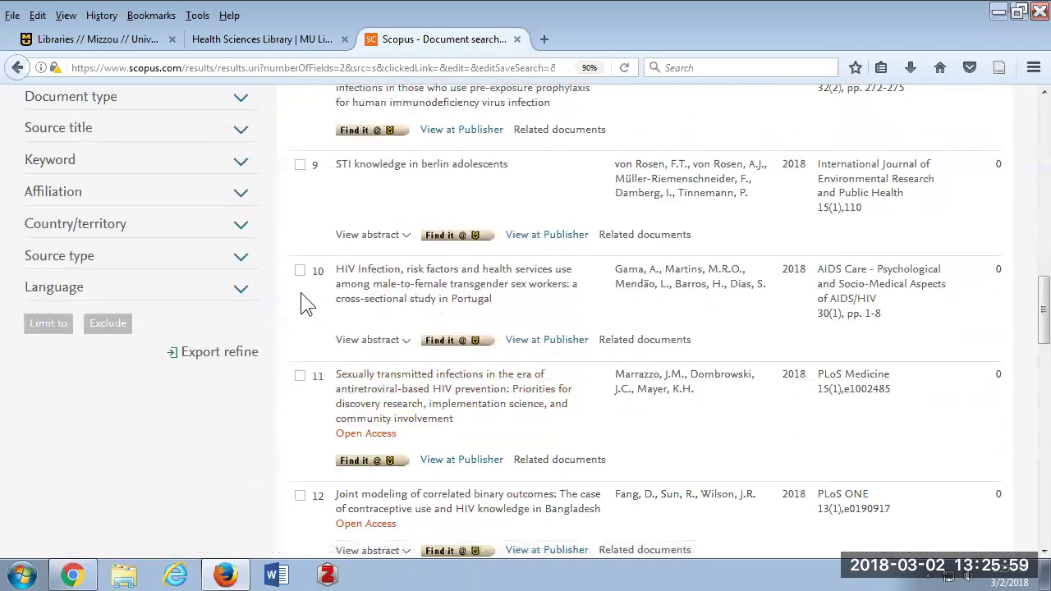
scroll(300, 296, "down", 4)
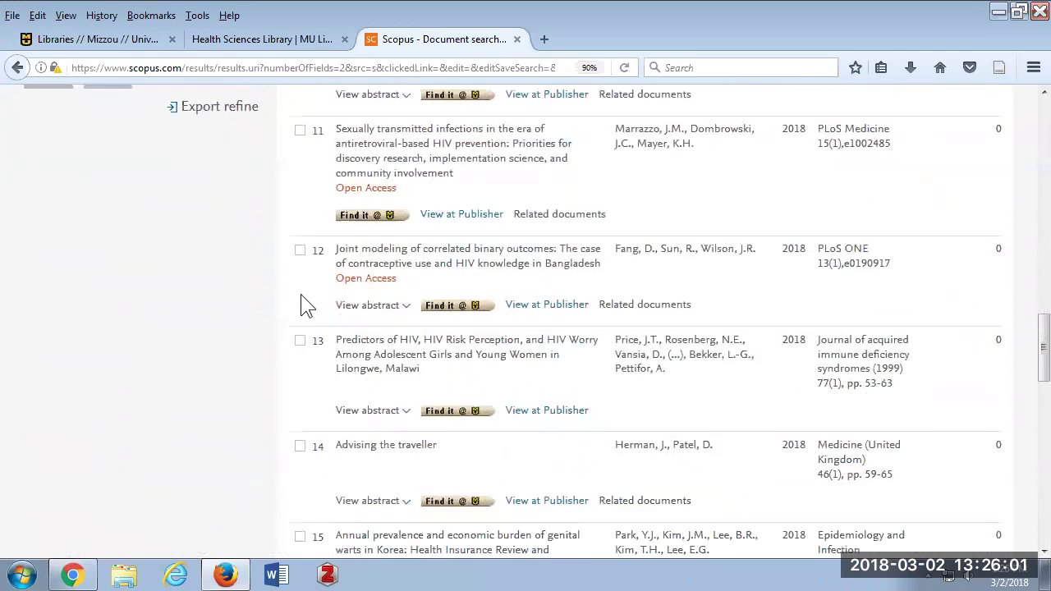
scroll(300, 295, "up", 1)
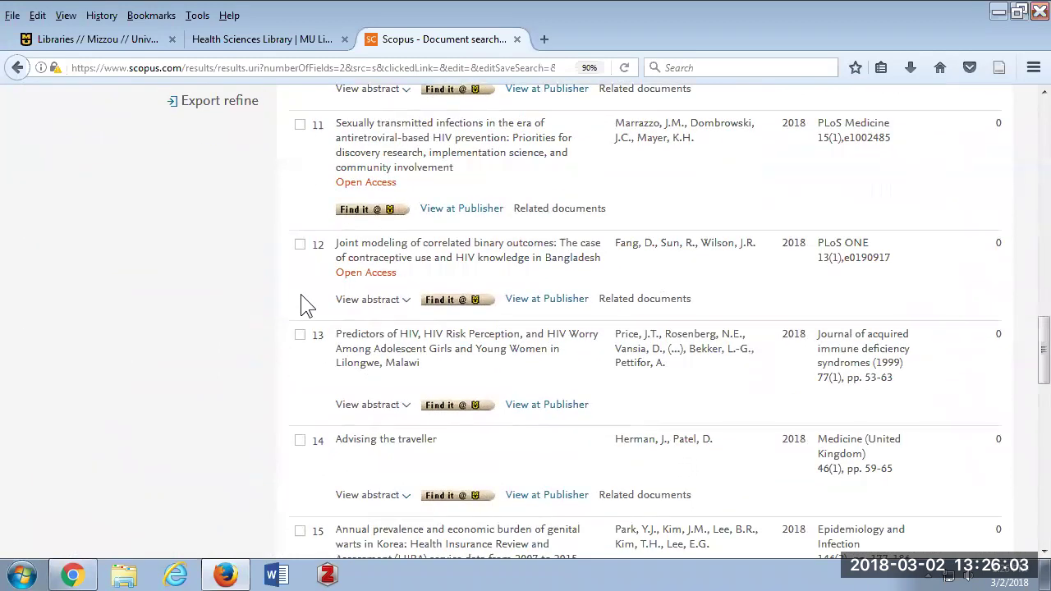
scroll(306, 305, "down", 4)
scroll(310, 306, "up", 15)
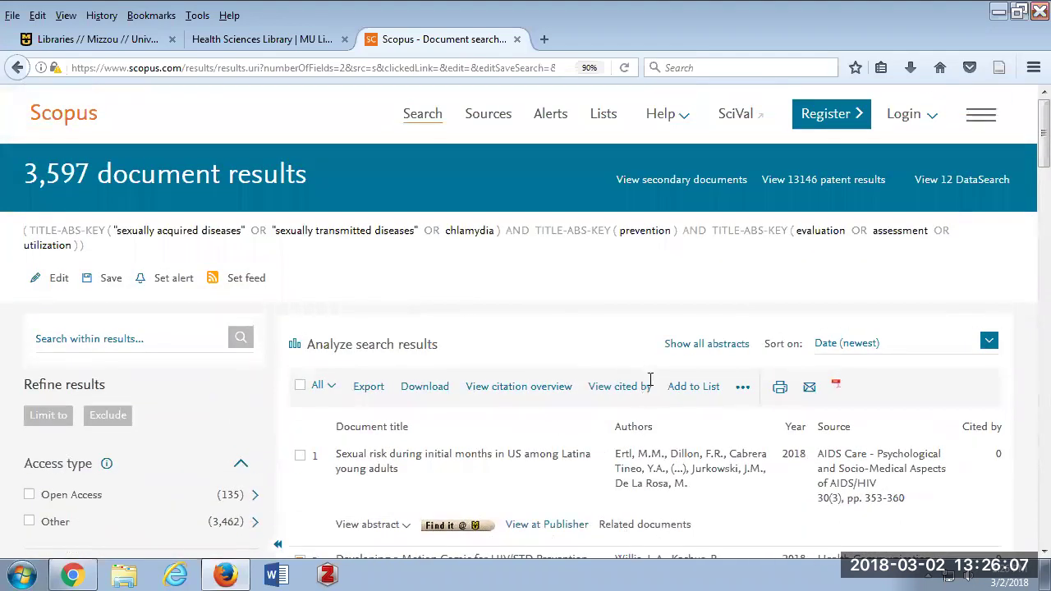
Add the two Motion Comic articles to the temporary list and go to the Lists page.
left_click(687, 387)
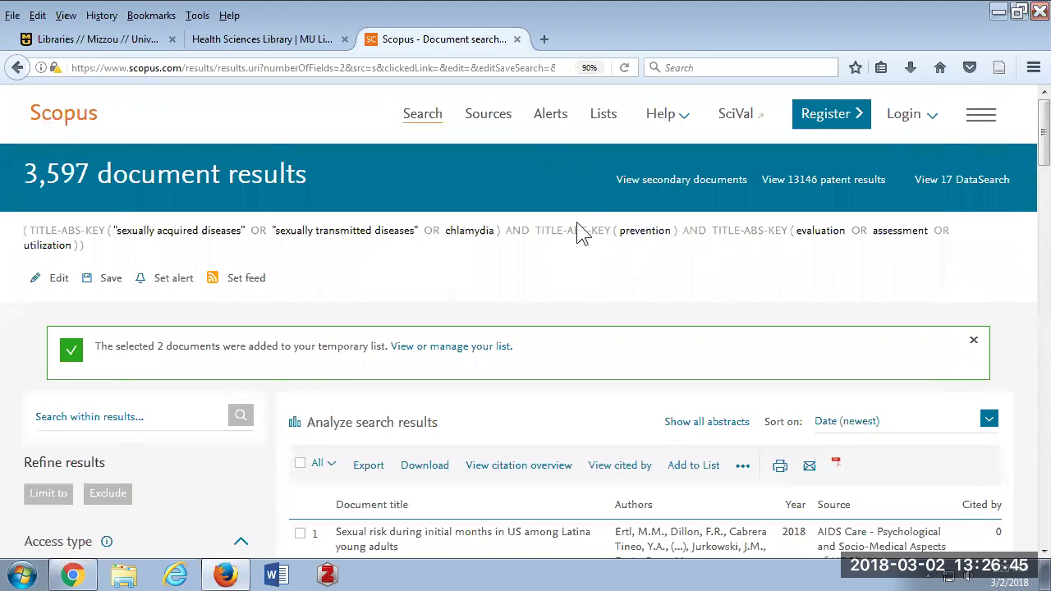
scroll(574, 222, "down", 3)
scroll(575, 220, "up", 3)
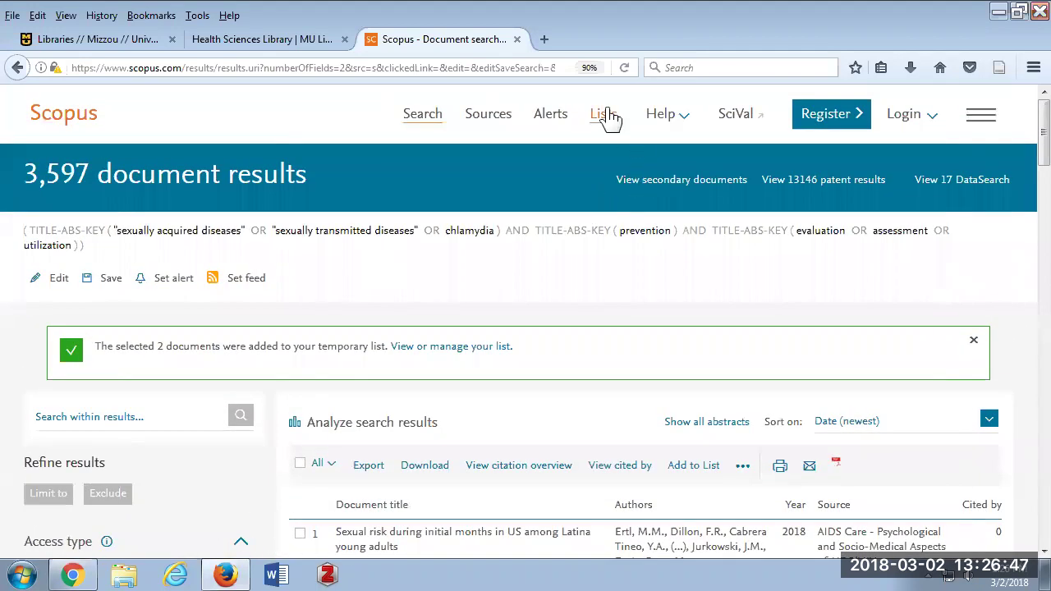
left_click(603, 119)
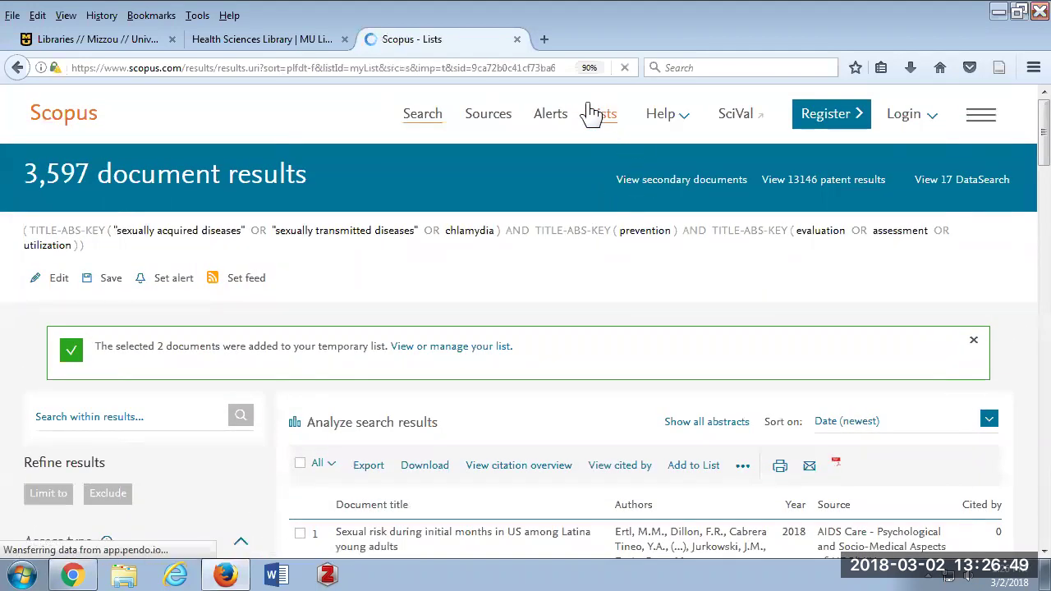
Select all five saved 2018 documents on the My list page using the All box.
scroll(490, 238, "down", 6)
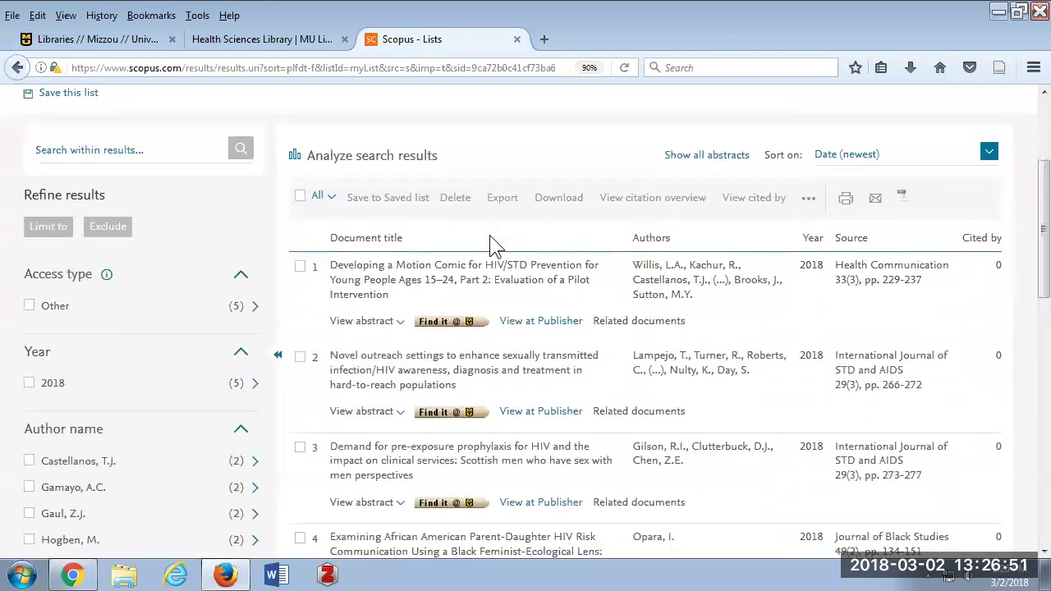
scroll(489, 238, "down", 2)
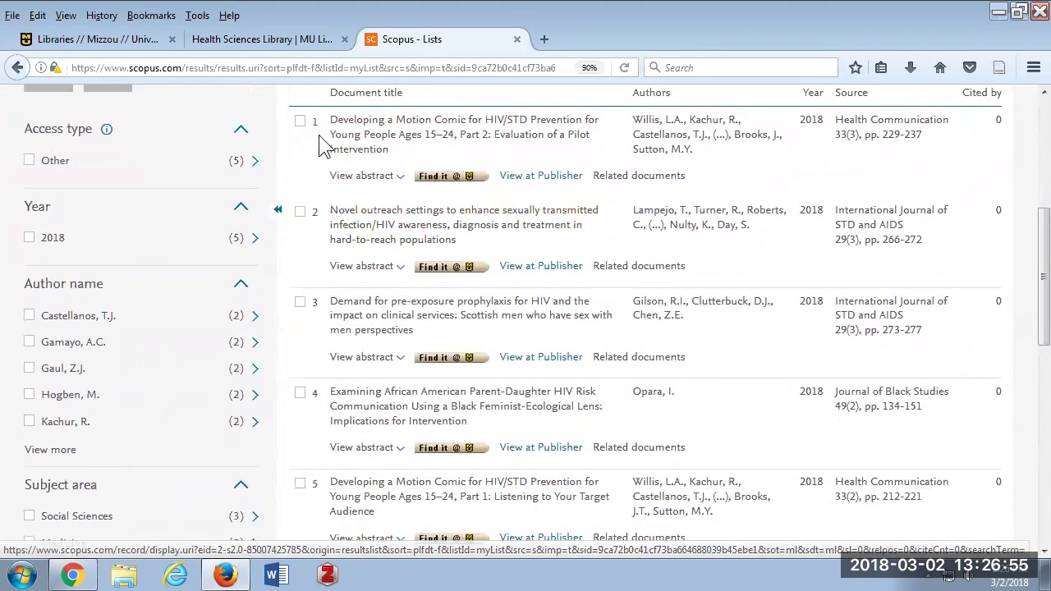
scroll(382, 175, "up", 1)
scroll(382, 175, "up", 3)
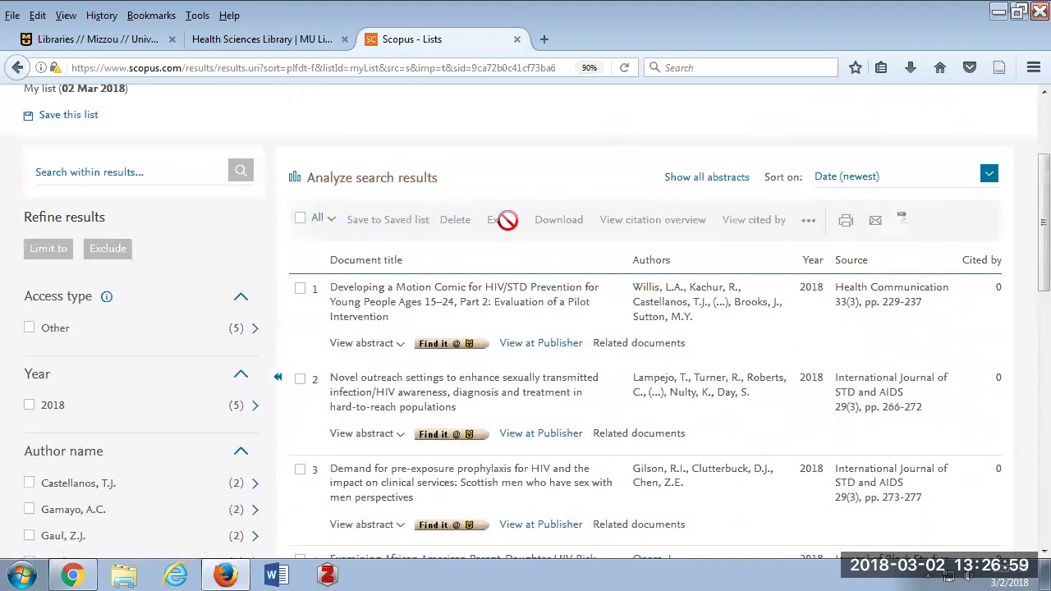
left_click(301, 218)
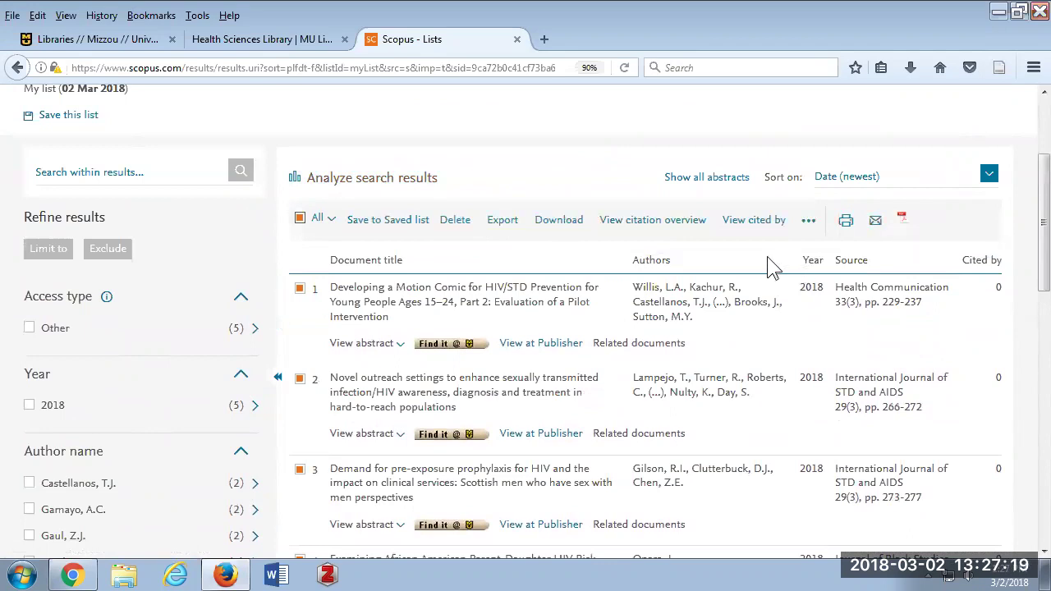
scroll(769, 265, "up", 3)
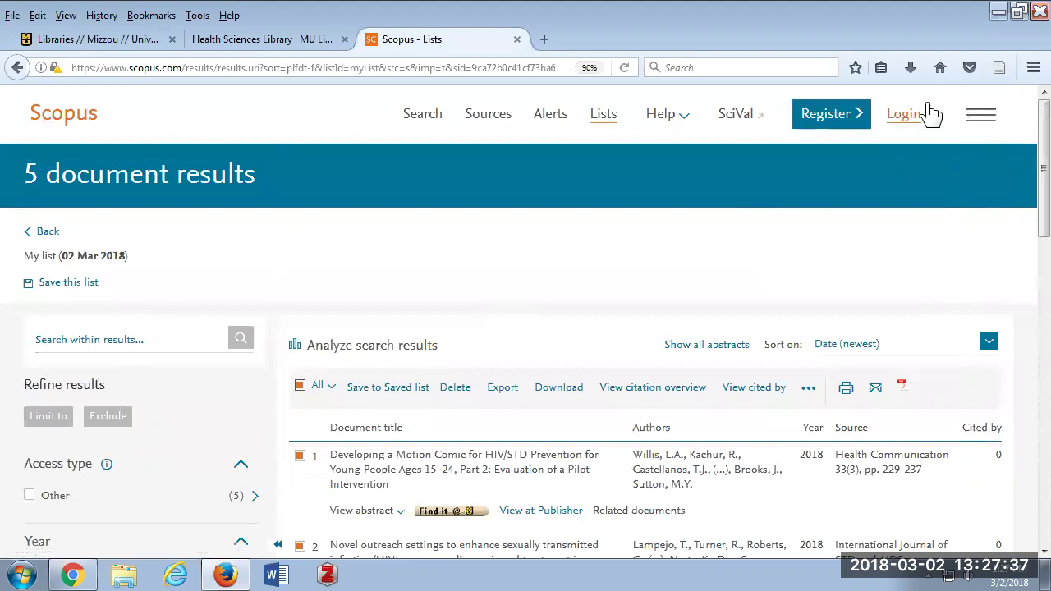
Browse the Scopus Register page, then bring up the Elsevier login panel.
left_click(851, 119)
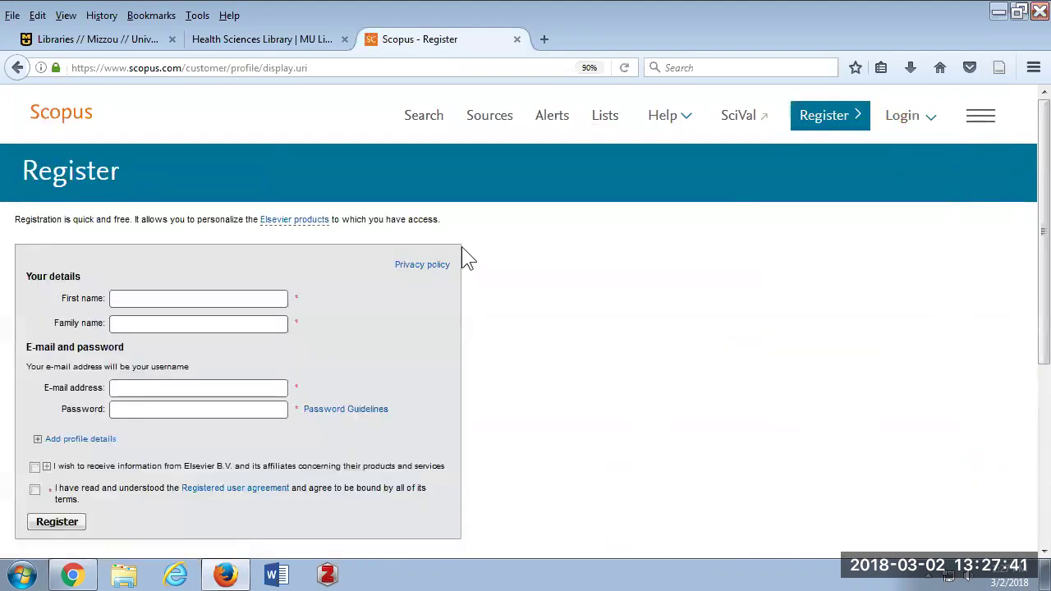
scroll(466, 258, "down", 2)
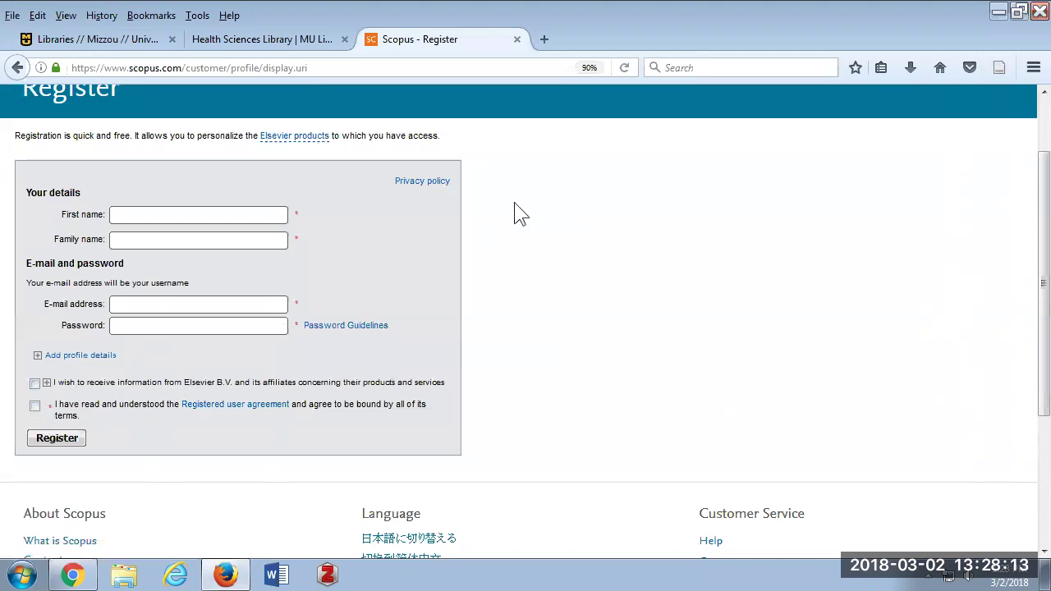
scroll(246, 197, "up", 2)
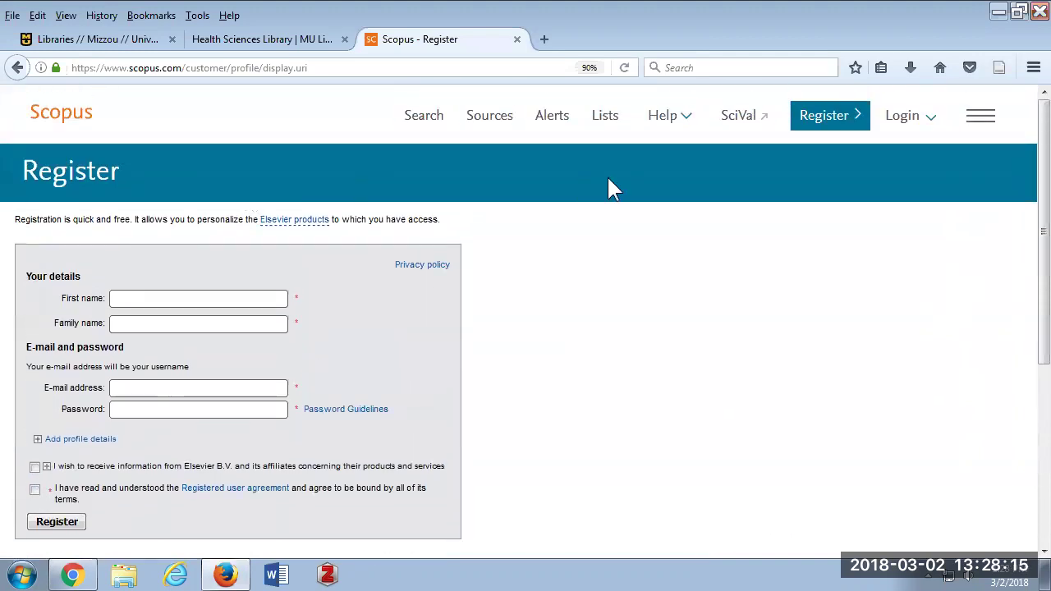
left_click(903, 117)
Sign in with the account e-mail and password, and decline Firefox's remember-login prompt.
left_click(578, 205)
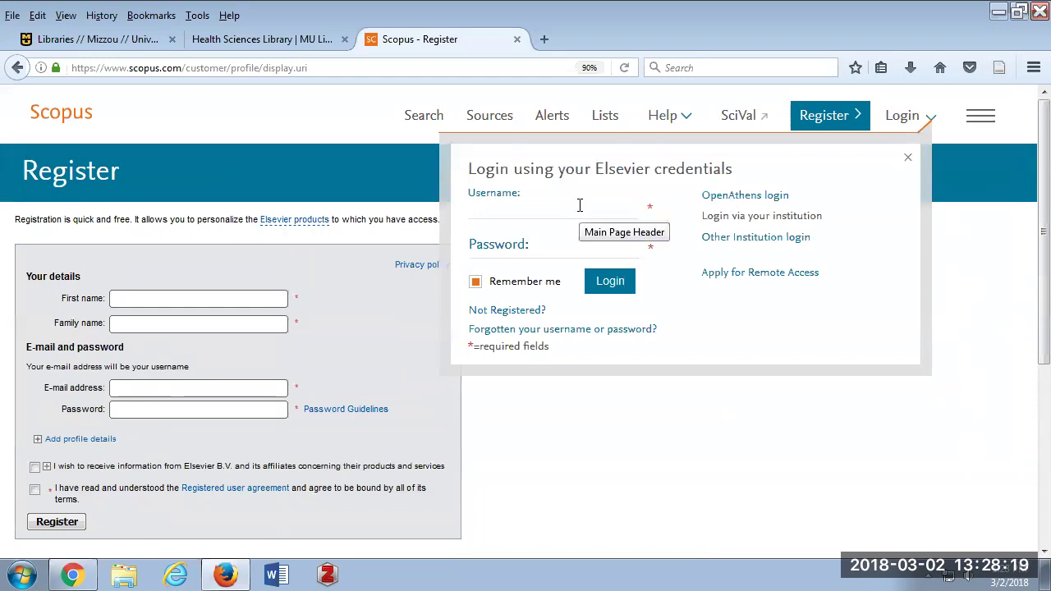
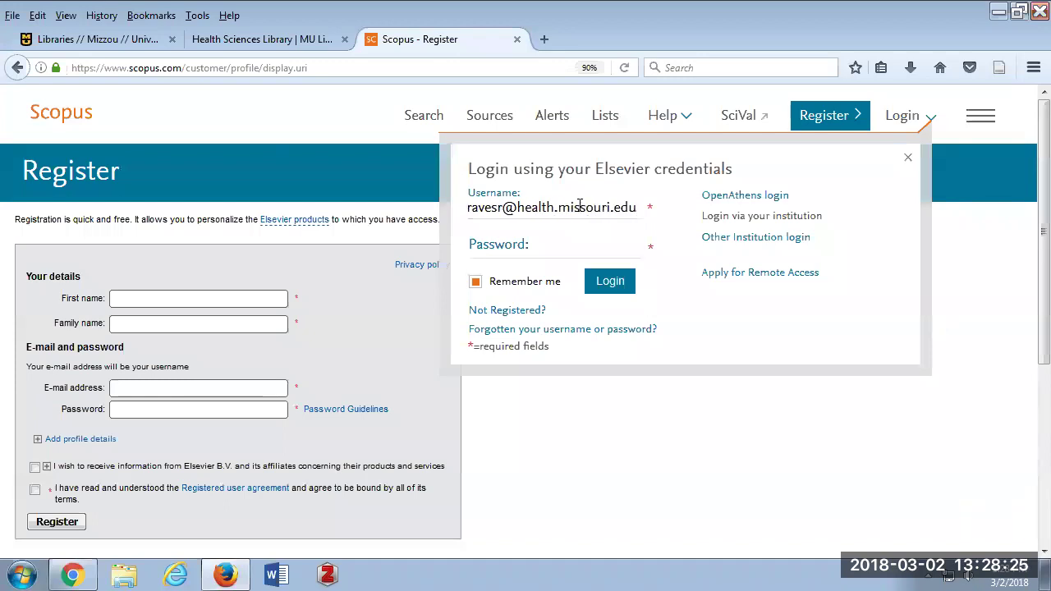
key("Tab")
type("*****")
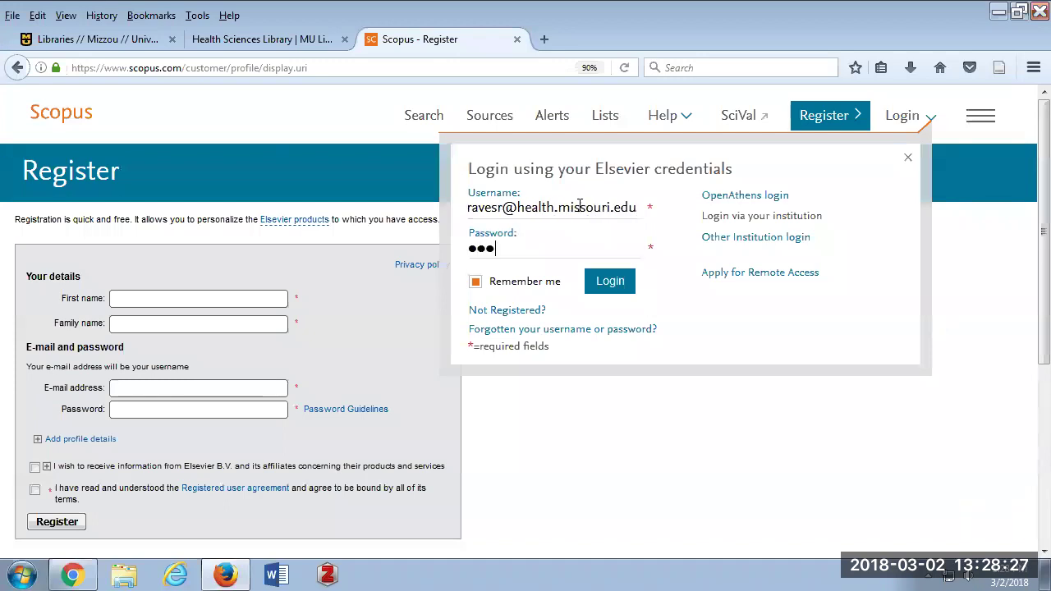
type("**")
key("Return")
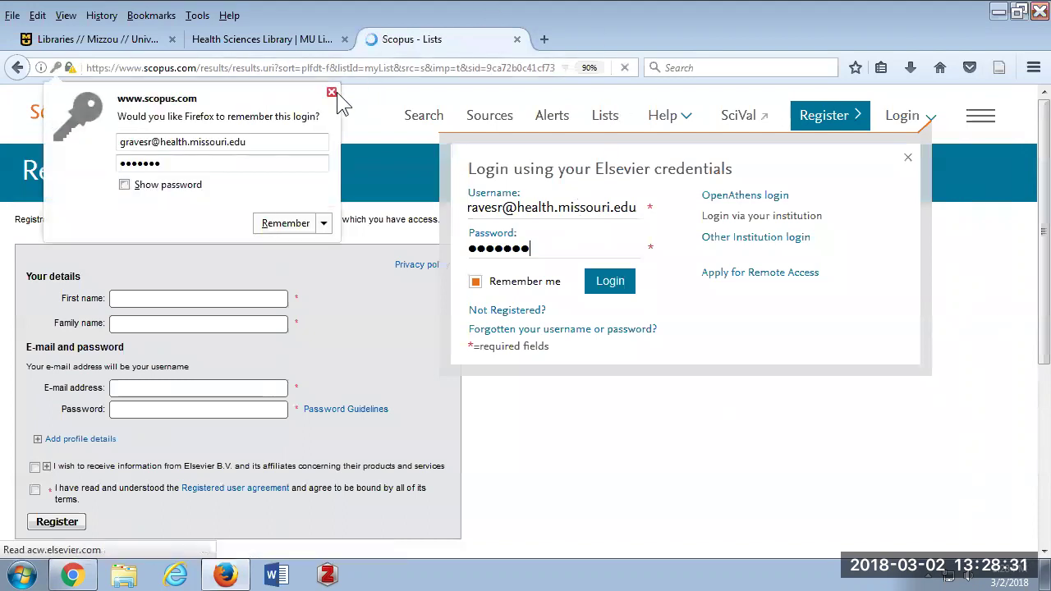
left_click(331, 92)
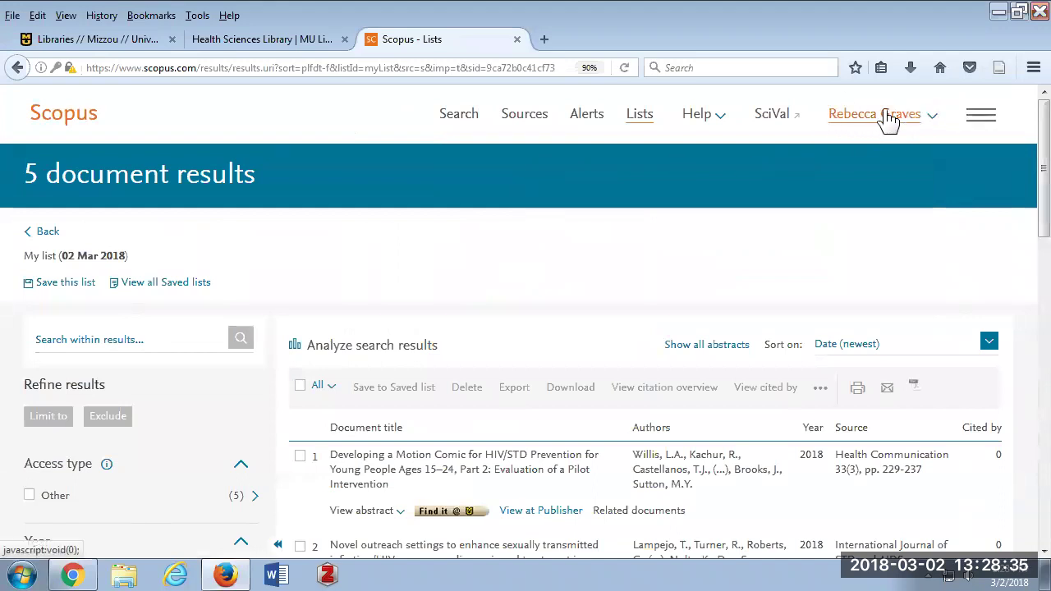
Reselect all five results and review the Saved lists and new-list options, closing without saving.
scroll(623, 244, "down", 4)
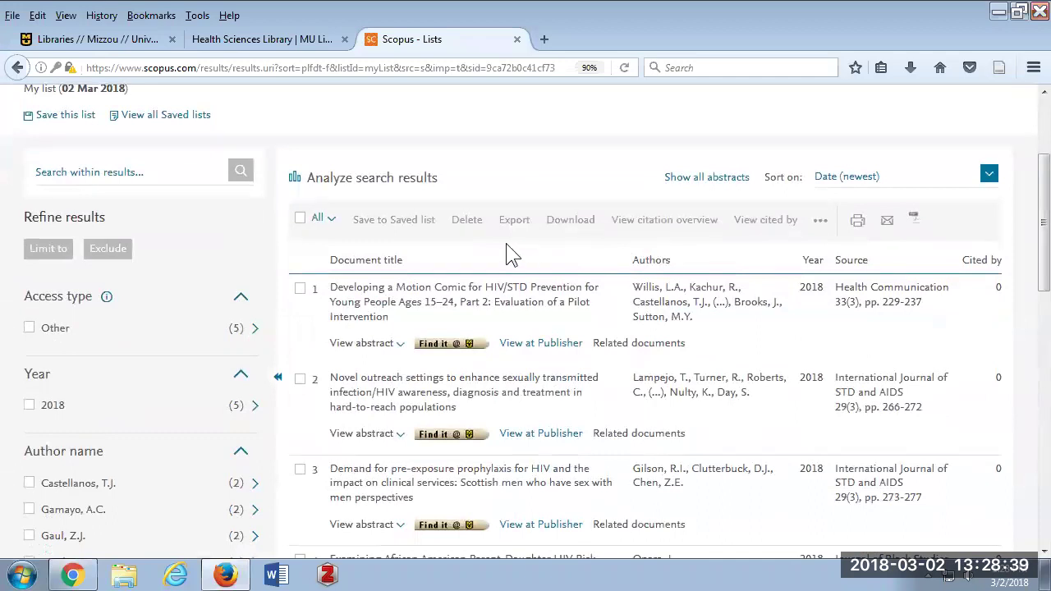
left_click(302, 222)
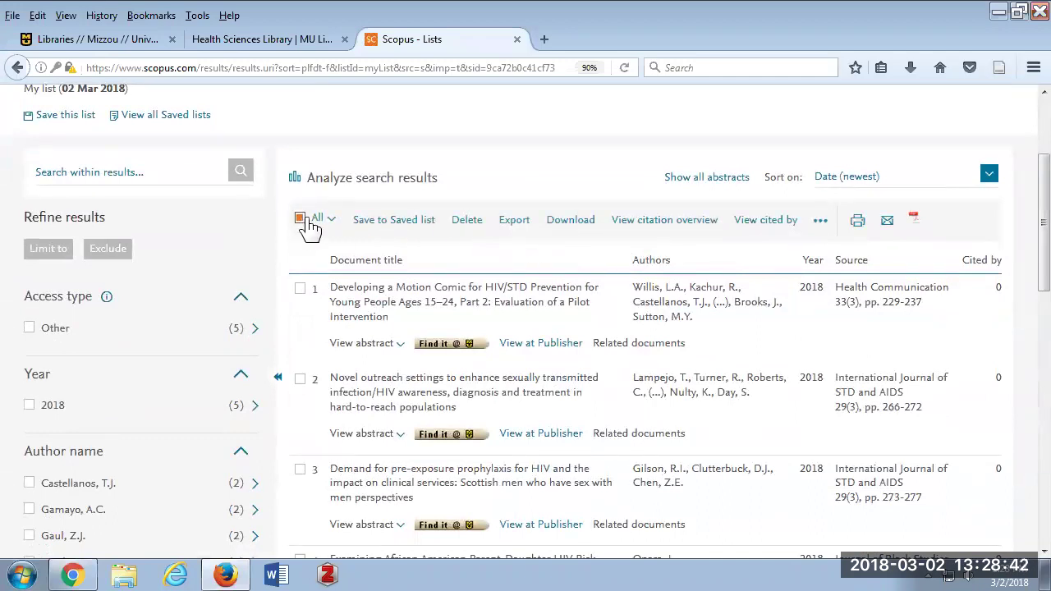
left_click(407, 221)
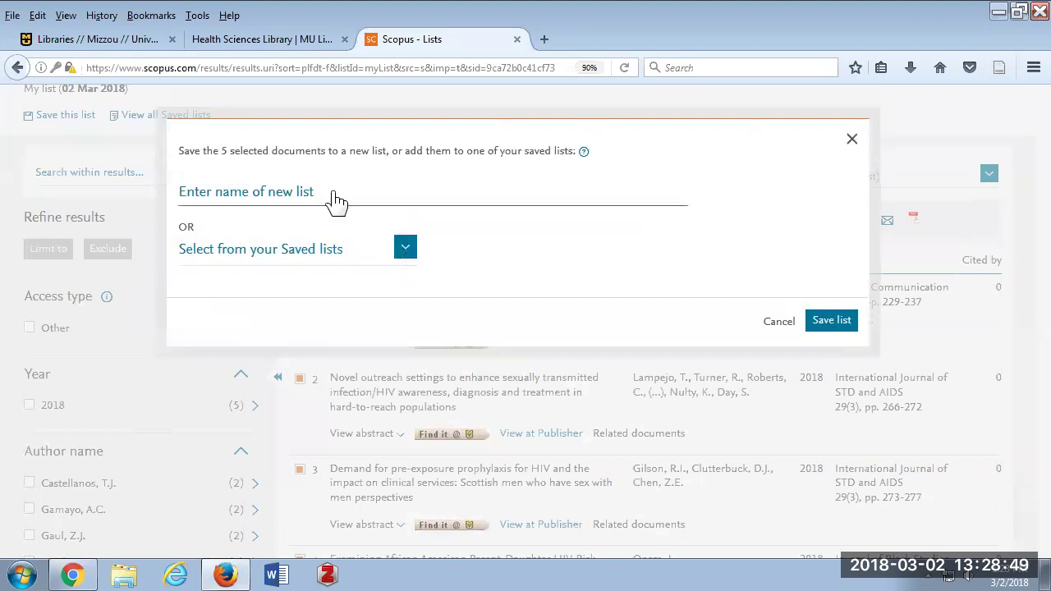
left_click(406, 251)
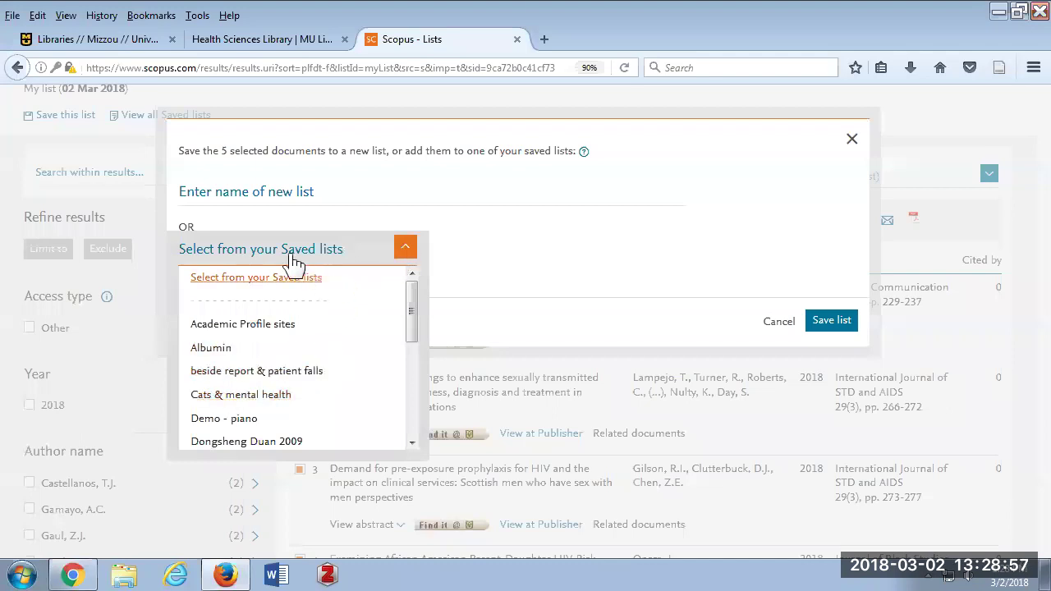
left_click(231, 190)
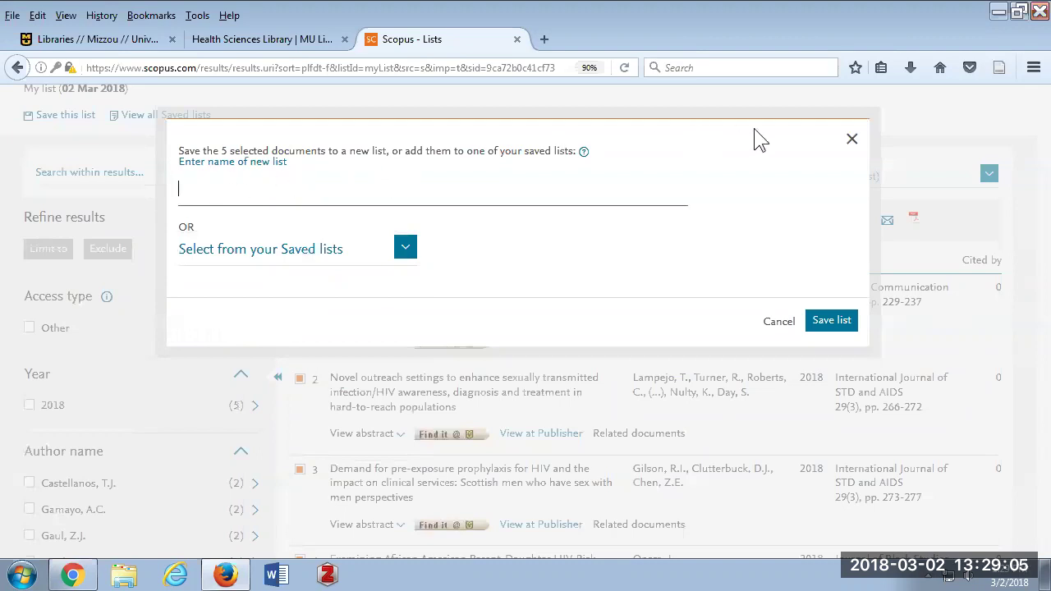
left_click(852, 142)
scroll(696, 148, "up", 2)
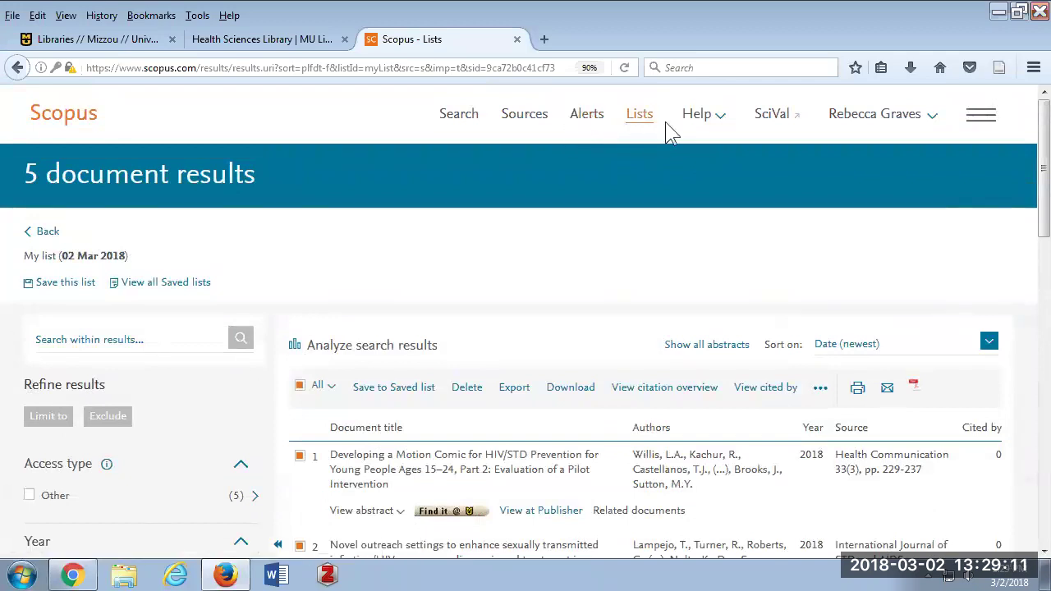
Go to Document search and view the history of five queries, from 16 to 79,109 results.
left_click(462, 122)
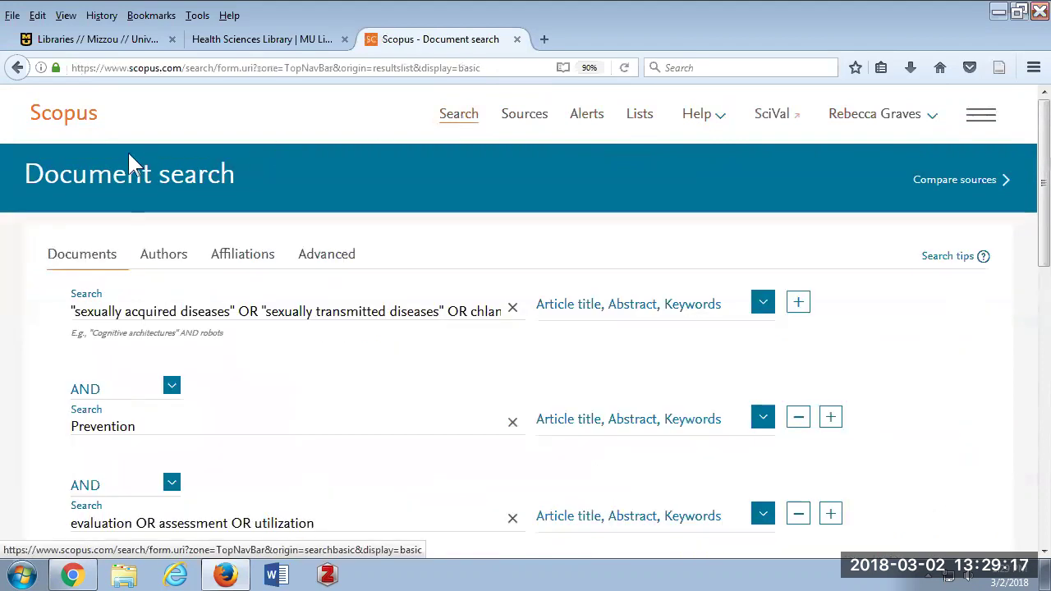
scroll(164, 174, "down", 5)
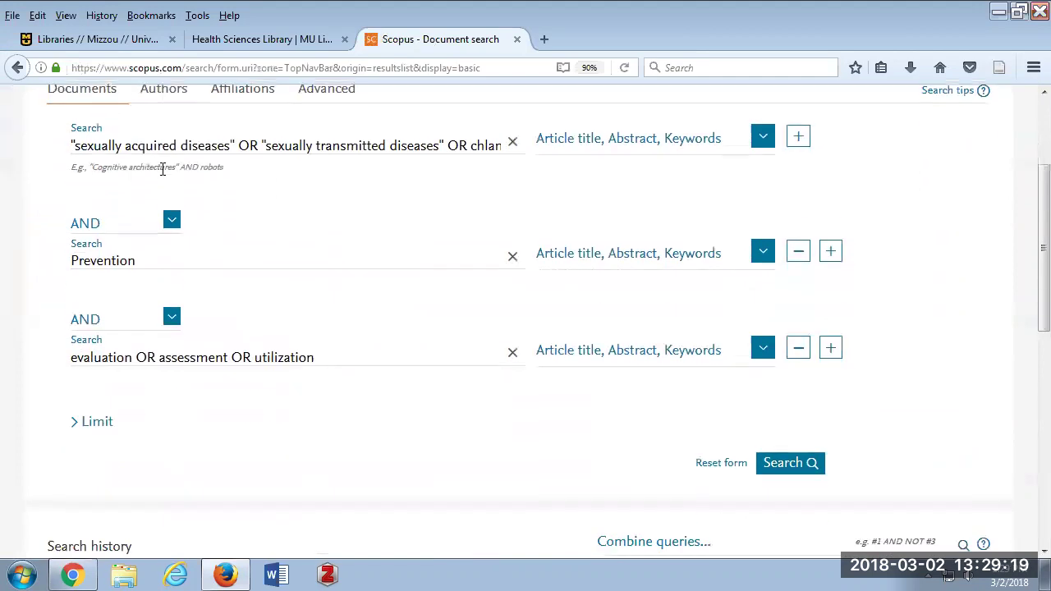
scroll(170, 182, "down", 3)
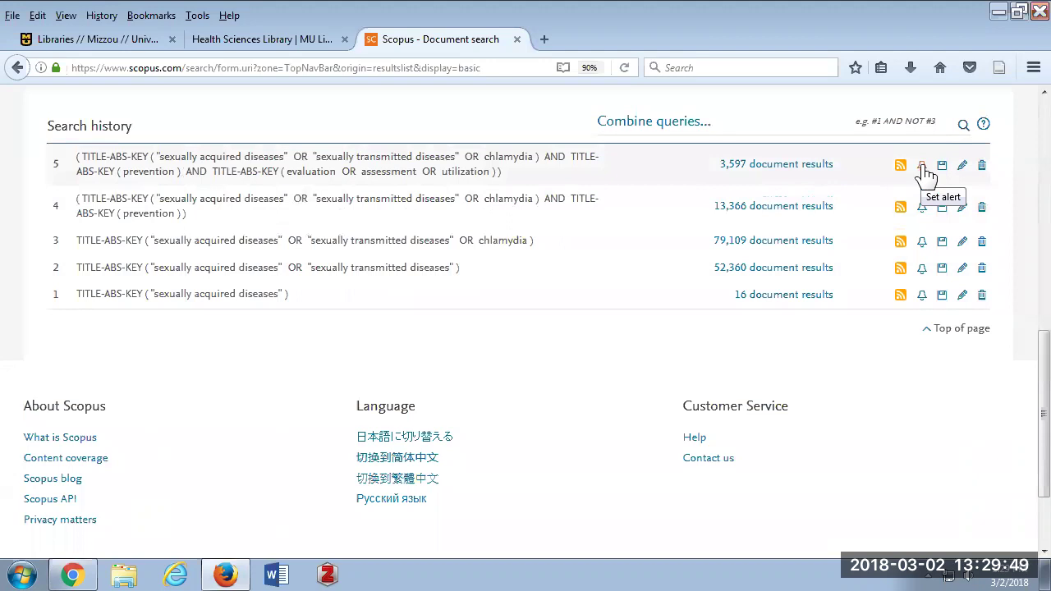
Try the earlier alert form's name, e-mail and monthly frequency fields, then close that panel.
left_click(922, 167)
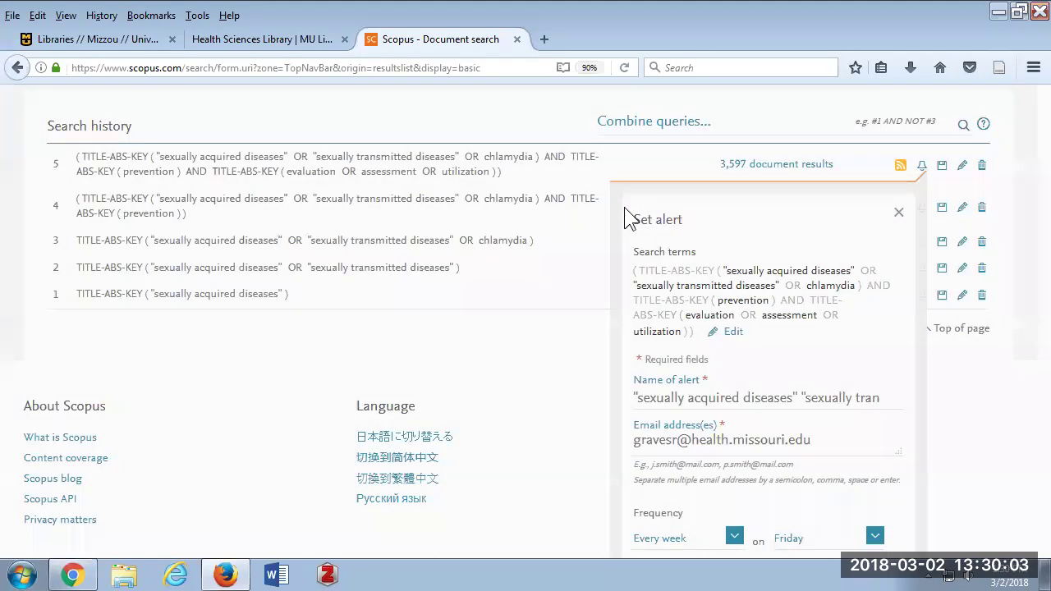
scroll(835, 192, "down", 3)
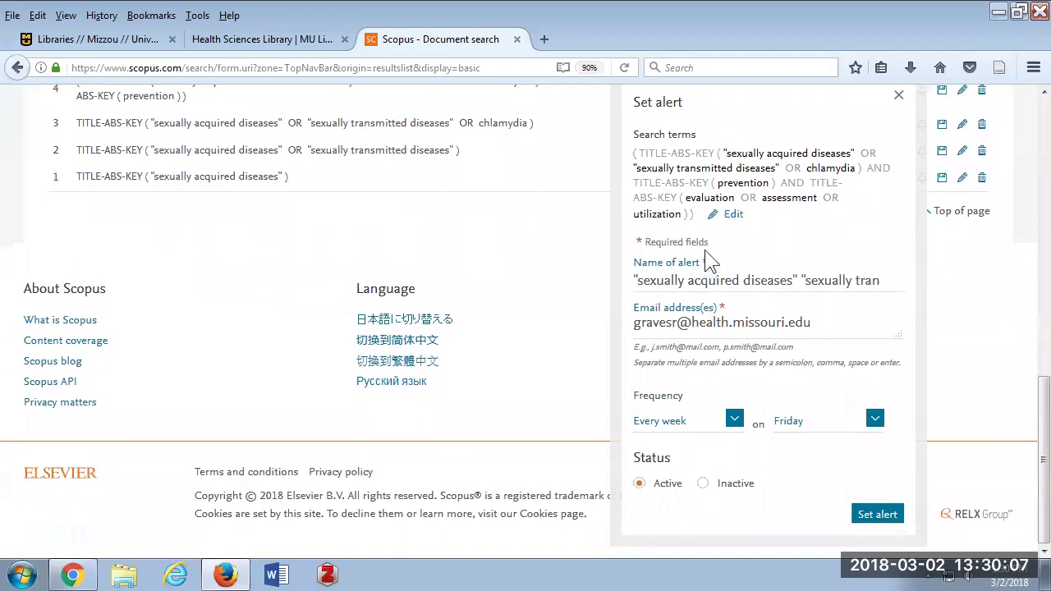
left_click(848, 288)
left_click(689, 324)
left_click(734, 420)
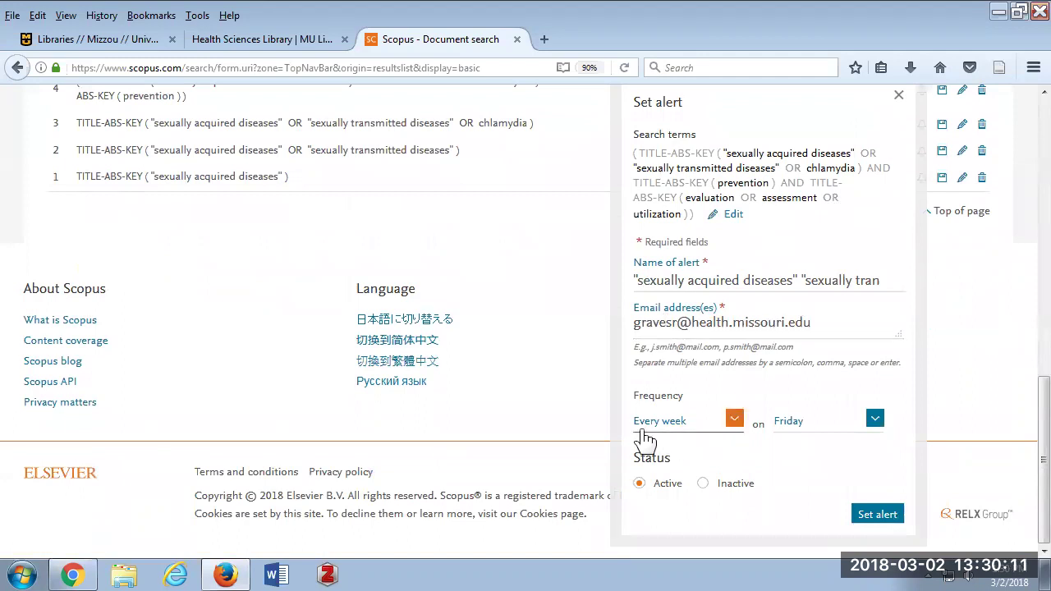
left_click(734, 420)
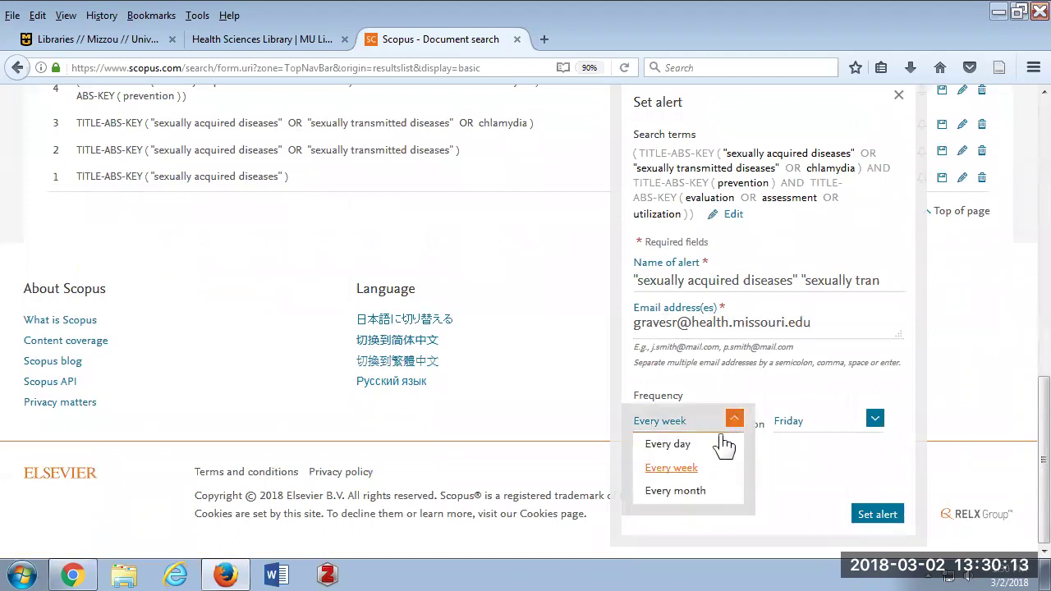
left_click(696, 492)
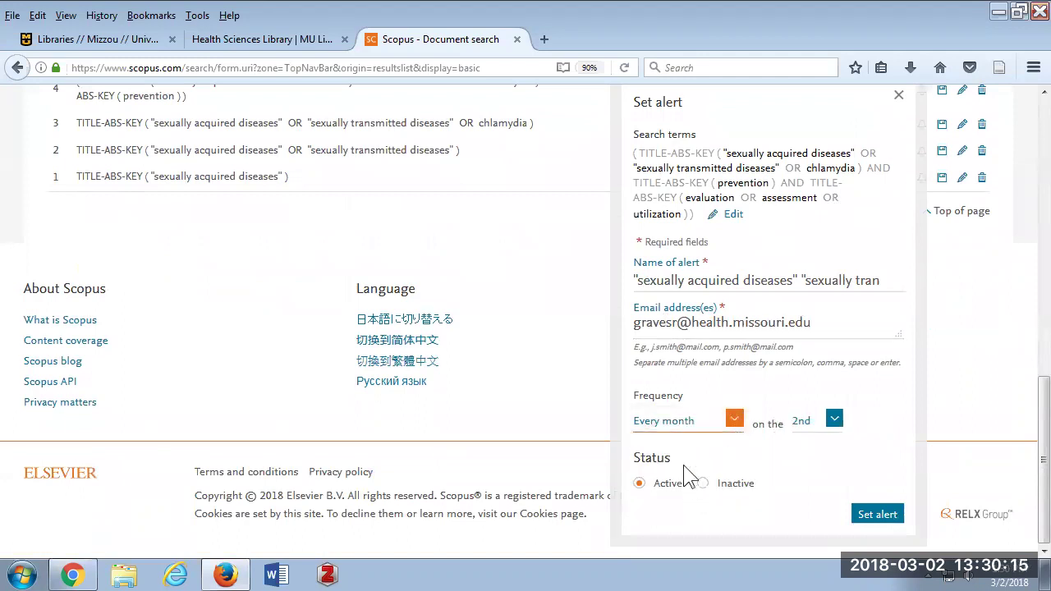
left_click(734, 418)
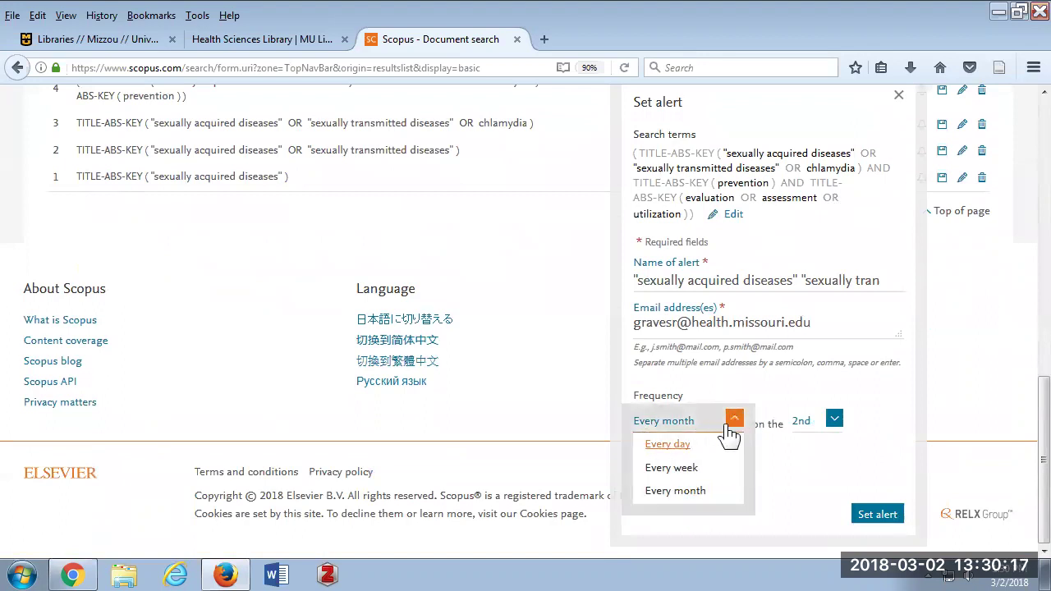
left_click(683, 489)
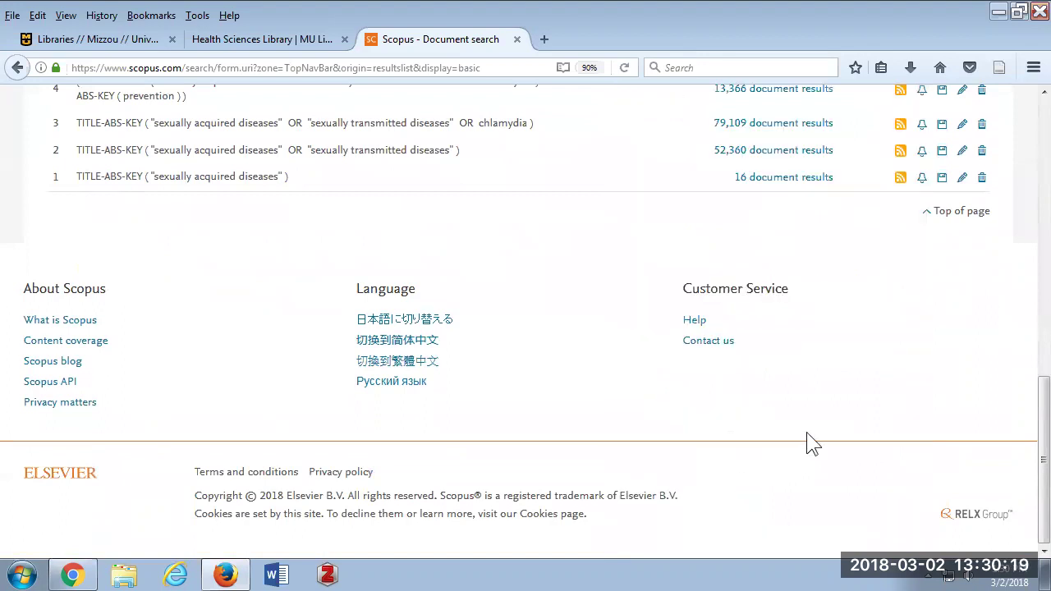
Open the Set alert form for search 5 (3,597 results) and review its weekly Friday settings.
scroll(743, 320, "up", 5)
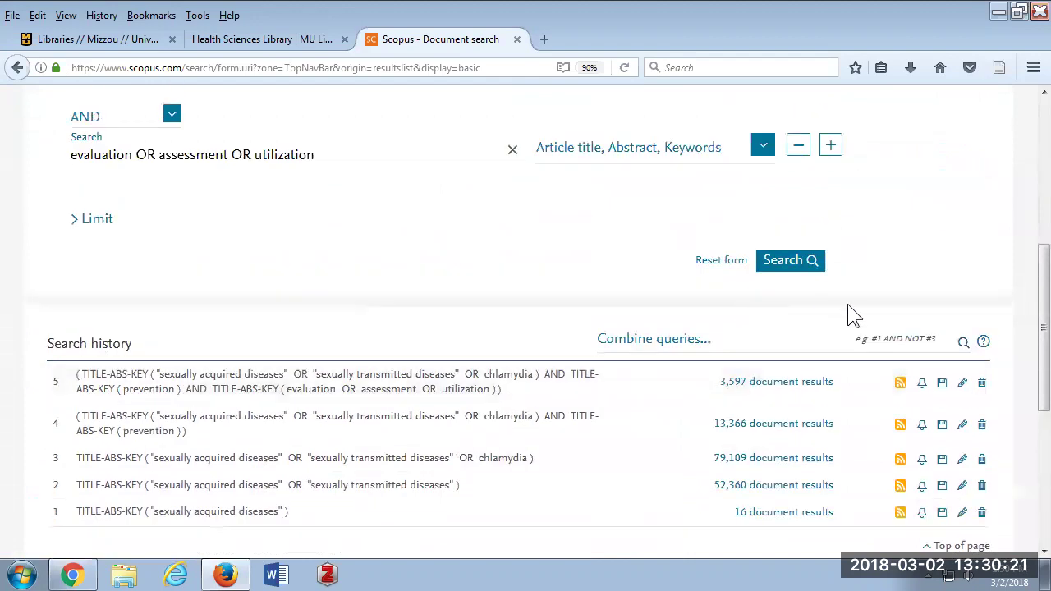
left_click(921, 384)
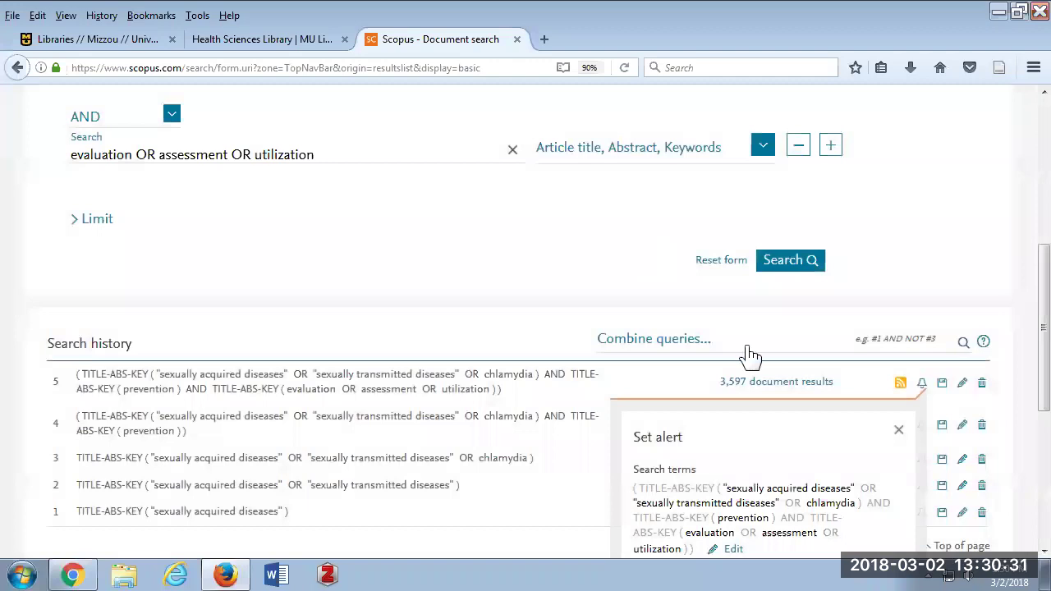
scroll(739, 361, "down", 5)
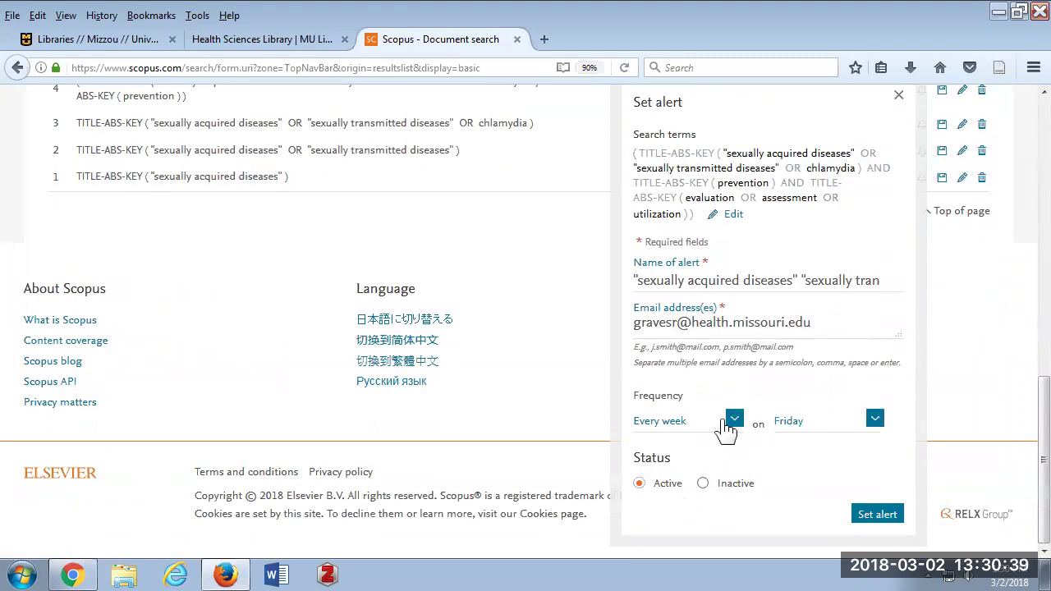
scroll(803, 426, "up", 3)
Close the search 5 alert form, then open and cancel Save this search.
left_click(899, 348)
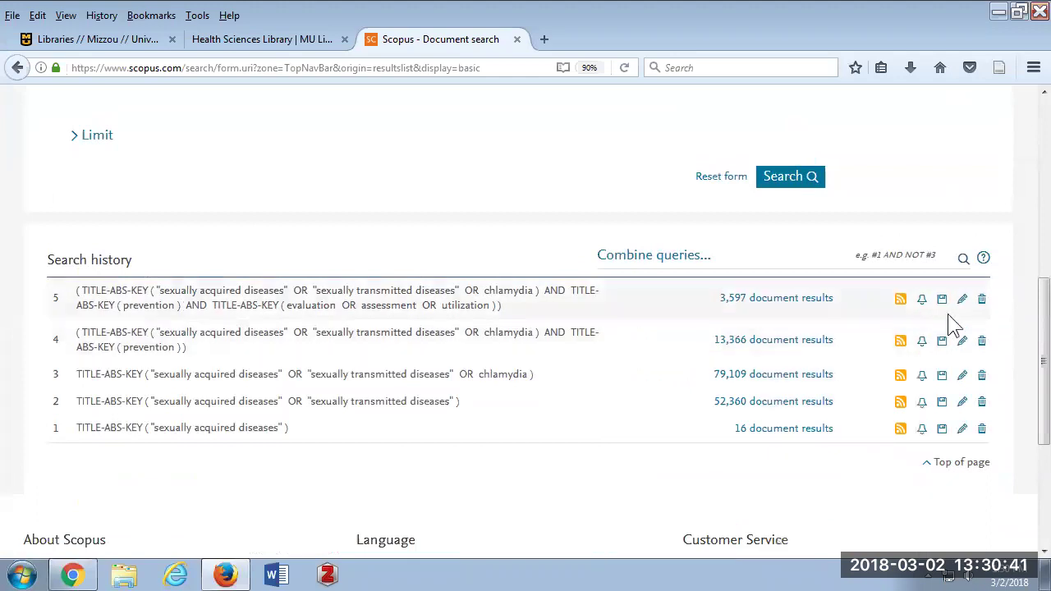
left_click(942, 298)
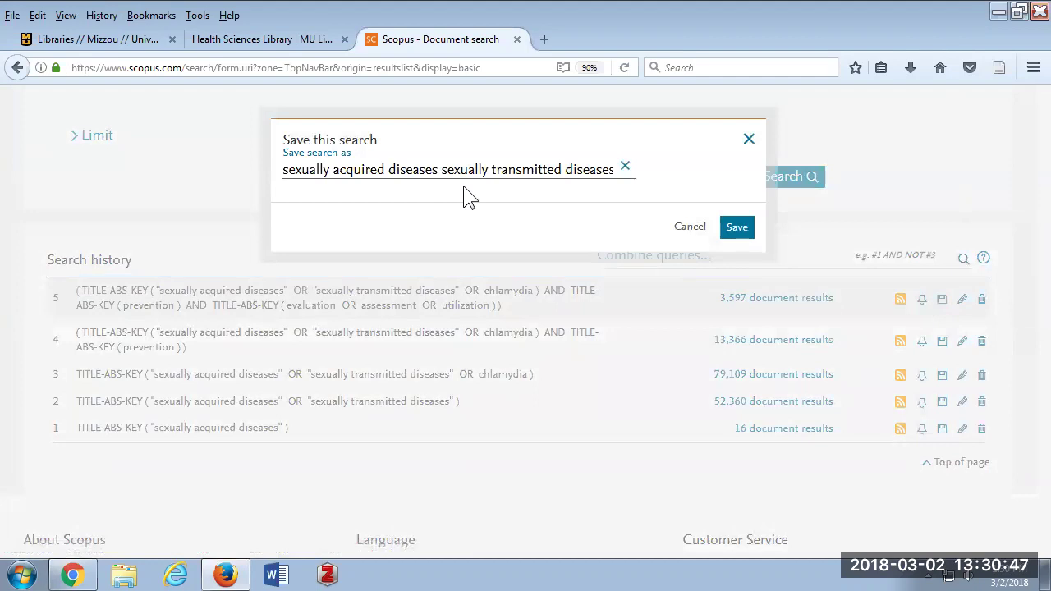
left_click(748, 140)
scroll(716, 177, "up", 5)
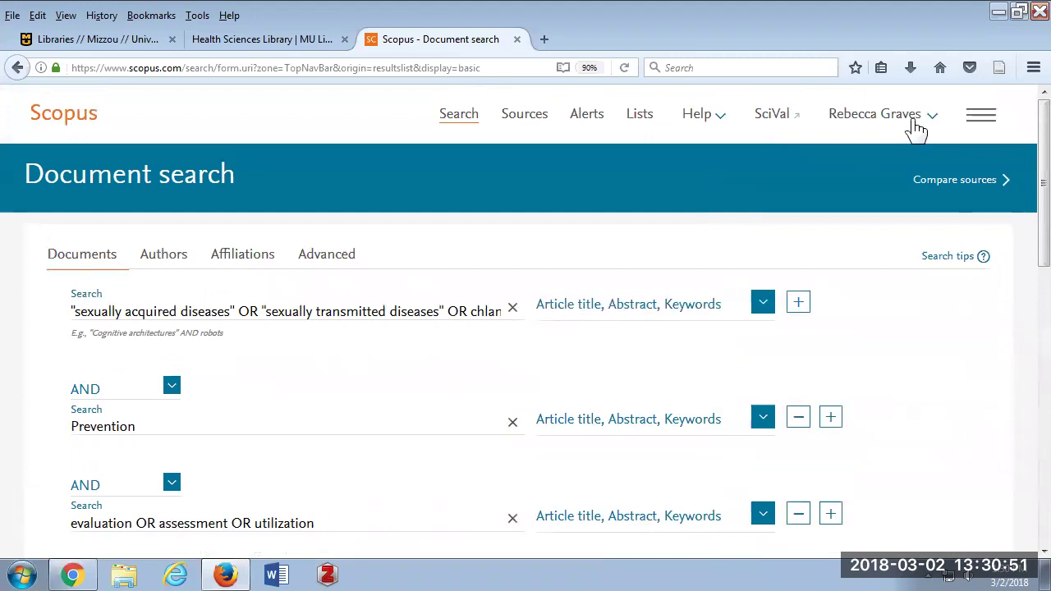
Go to My Scopus > Saved searches to list the stored queries.
left_click(930, 125)
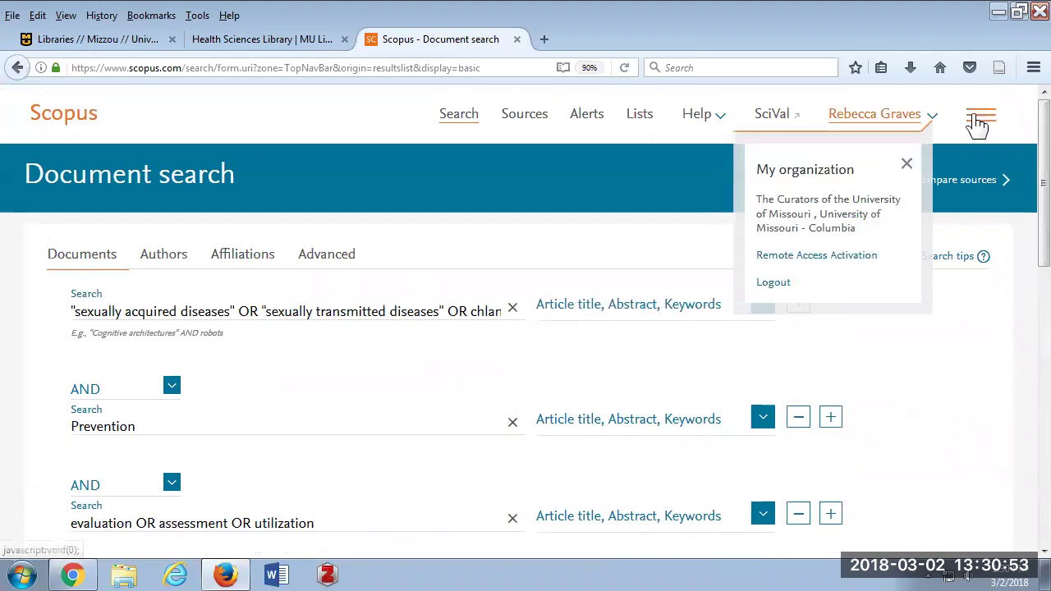
left_click(979, 122)
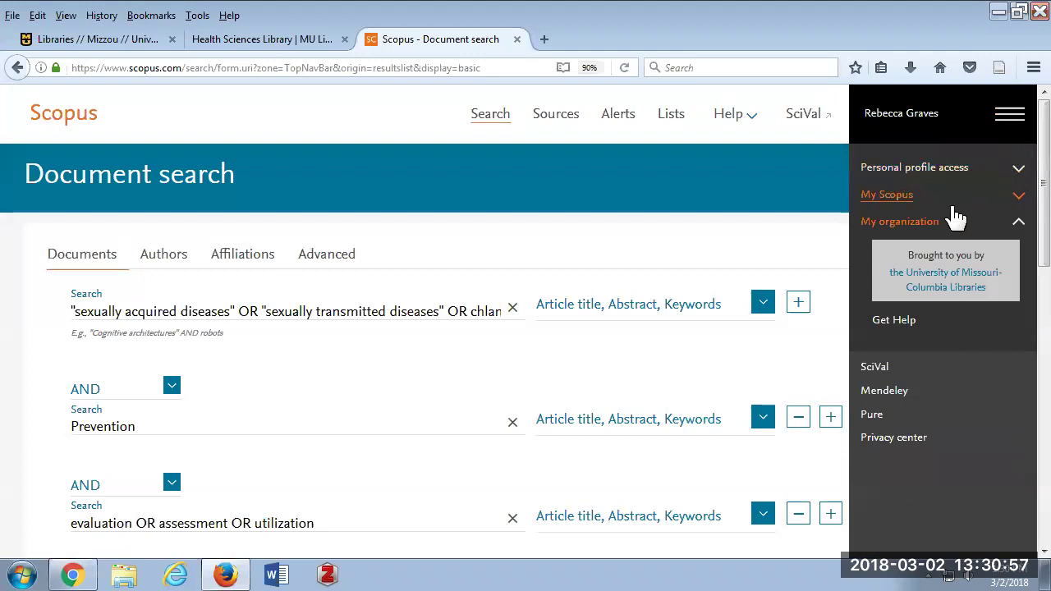
left_click(1018, 199)
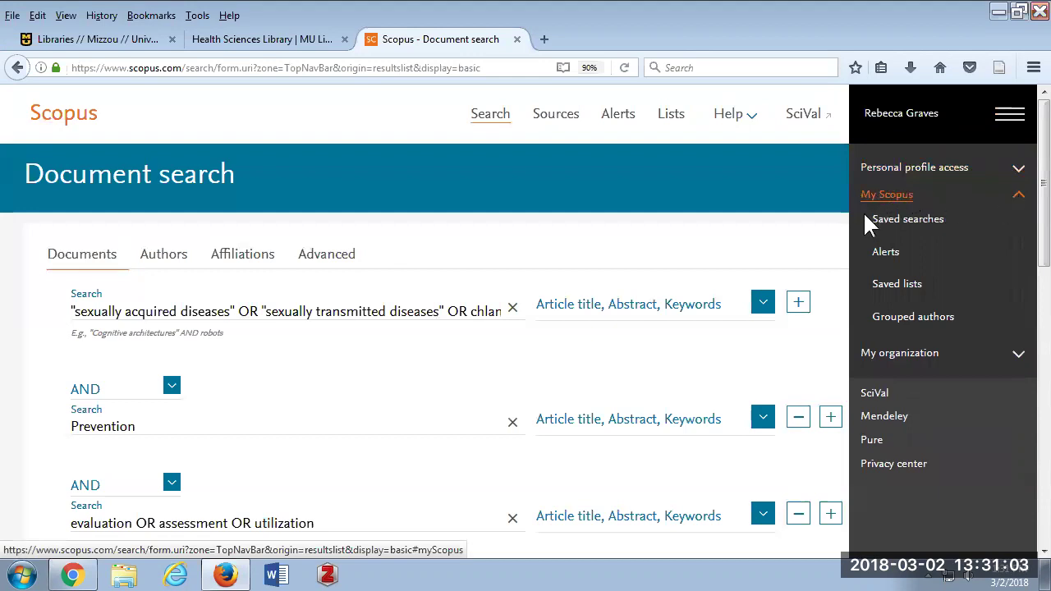
left_click(918, 229)
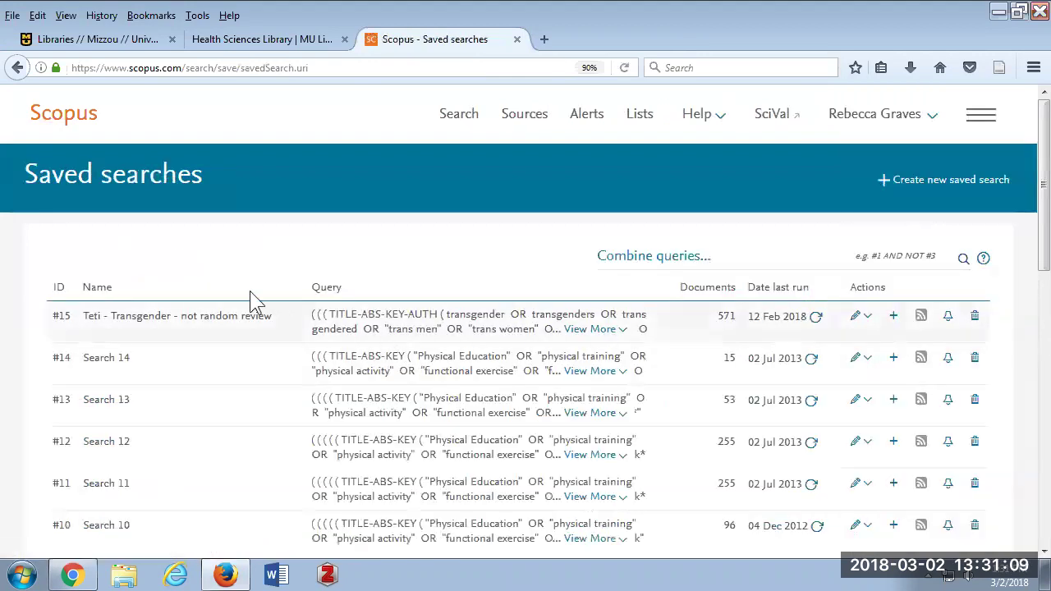
Open My Scopus > Alerts to see the monthly bird flu and weekly eczema & humidity alerts.
scroll(276, 501, "down", 2)
scroll(276, 502, "down", 2)
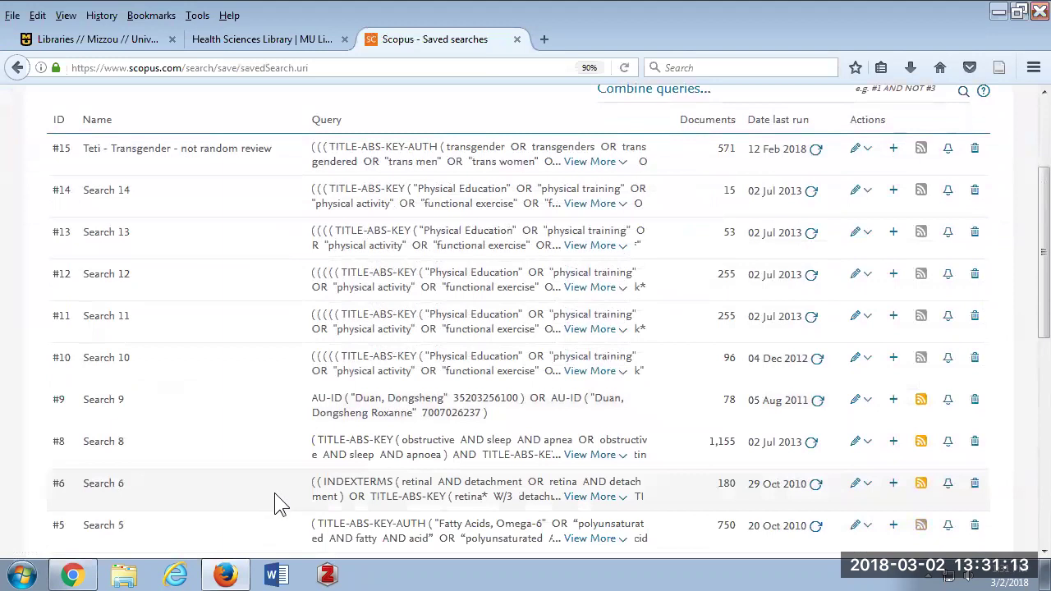
scroll(277, 501, "up", 4)
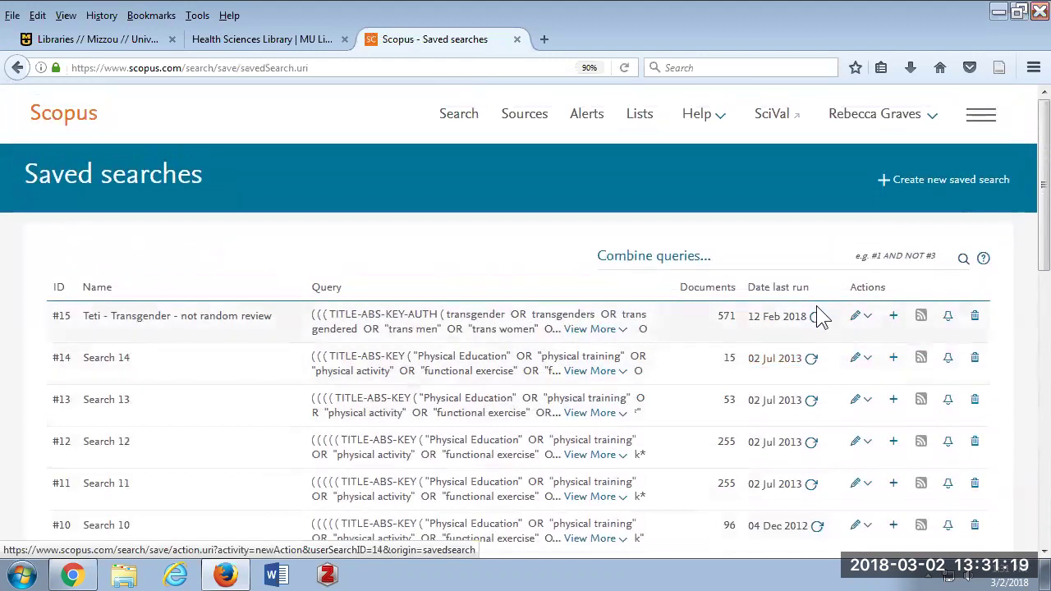
left_click(981, 115)
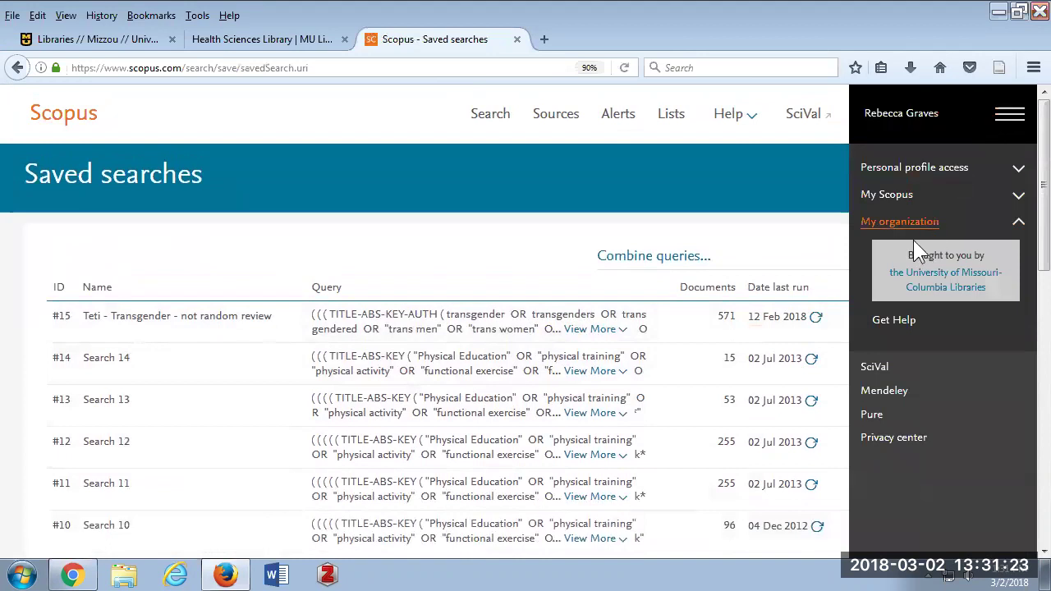
left_click(883, 197)
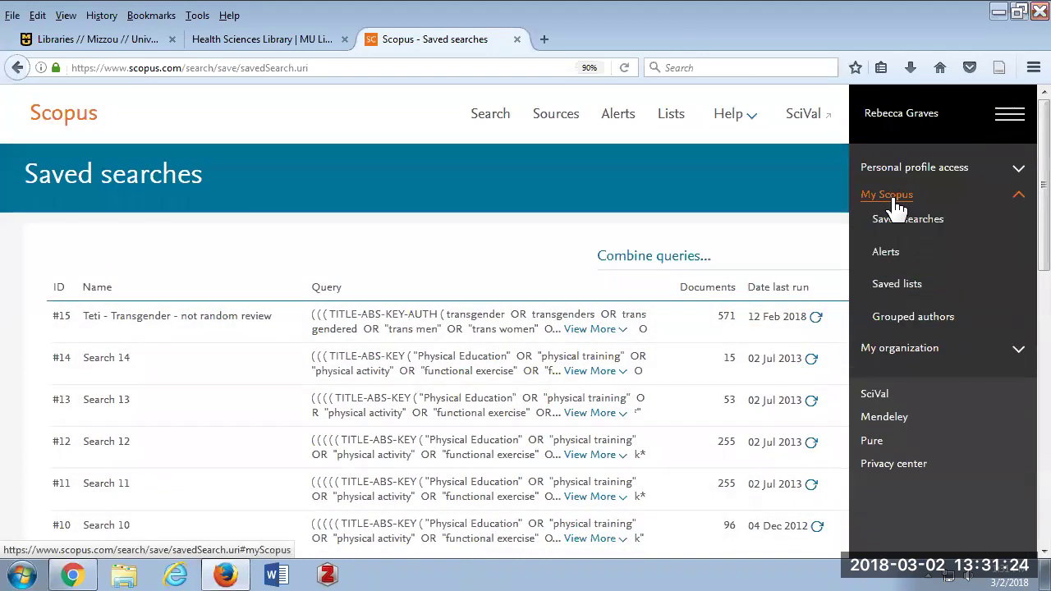
left_click(885, 254)
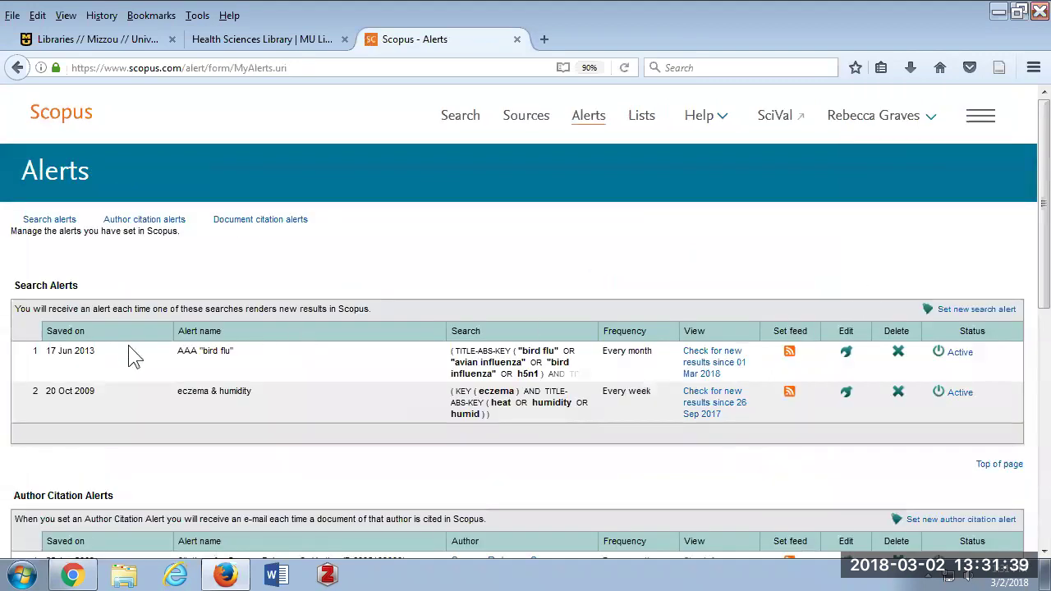
View My Scopus > Saved lists, then return to the three-line Document search form.
left_click(980, 116)
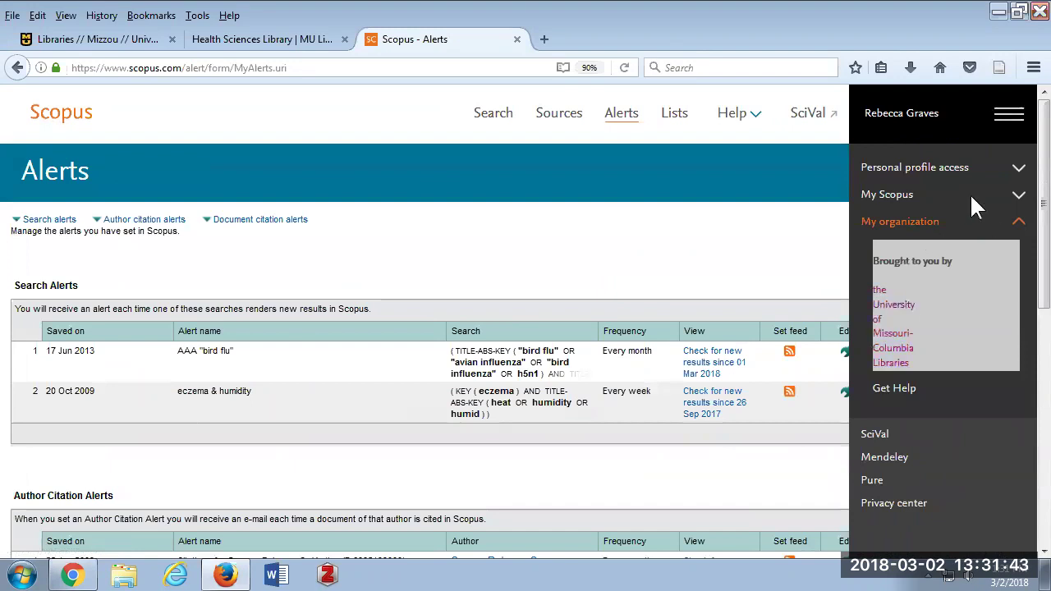
left_click(903, 198)
left_click(893, 277)
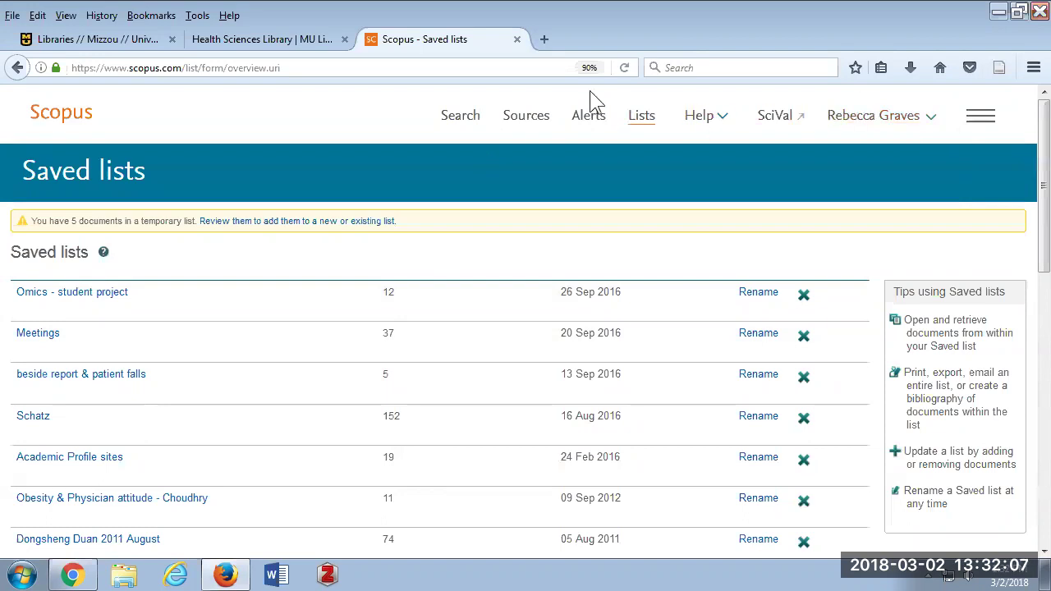
left_click(461, 115)
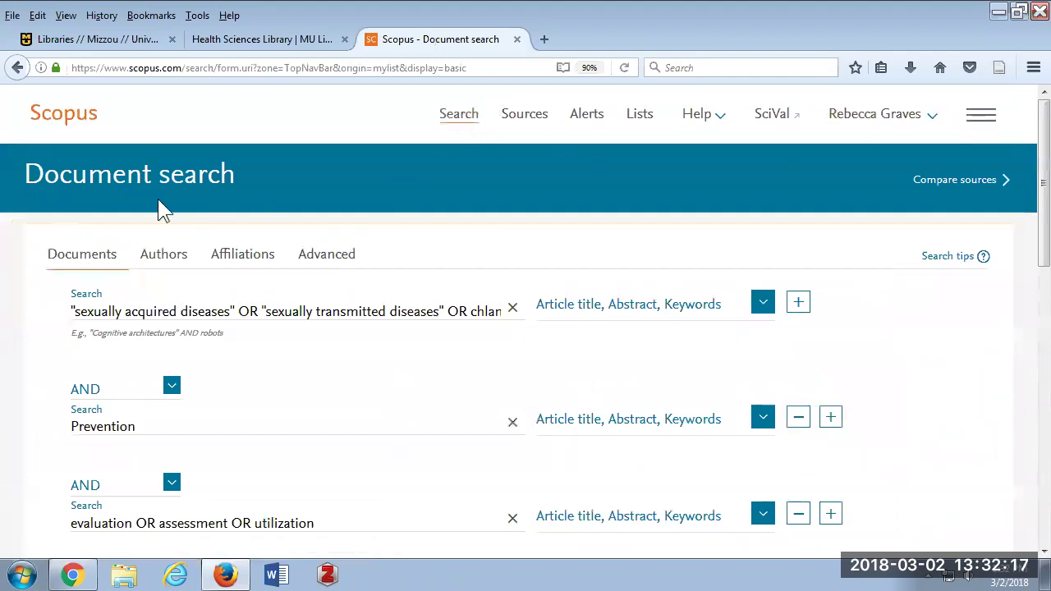
Scroll to the five-query search history and click into the Combine queries field.
scroll(158, 200, "down", 4)
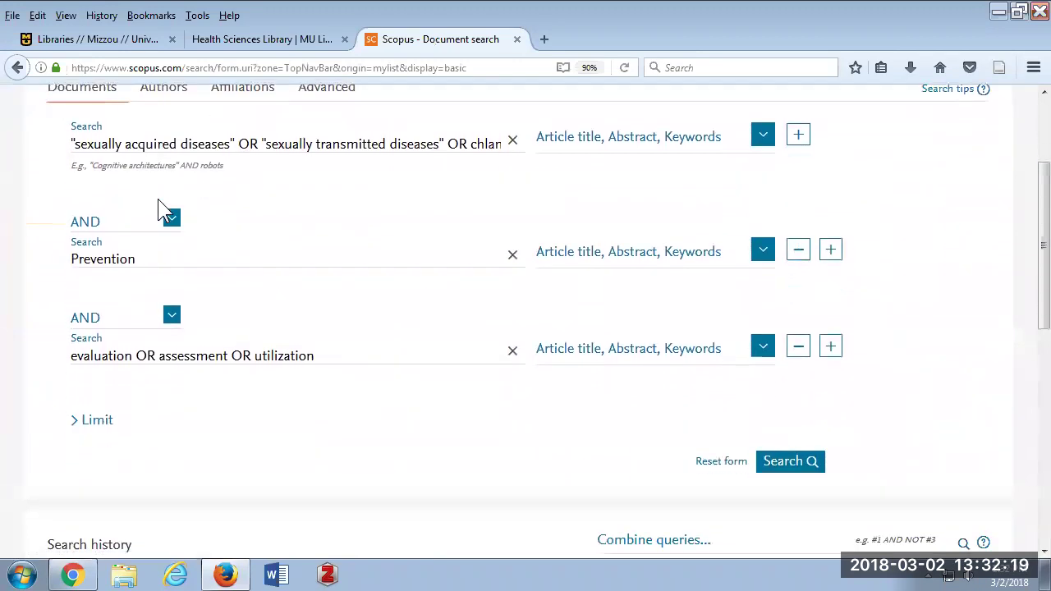
scroll(159, 200, "down", 4)
scroll(159, 200, "up", 2)
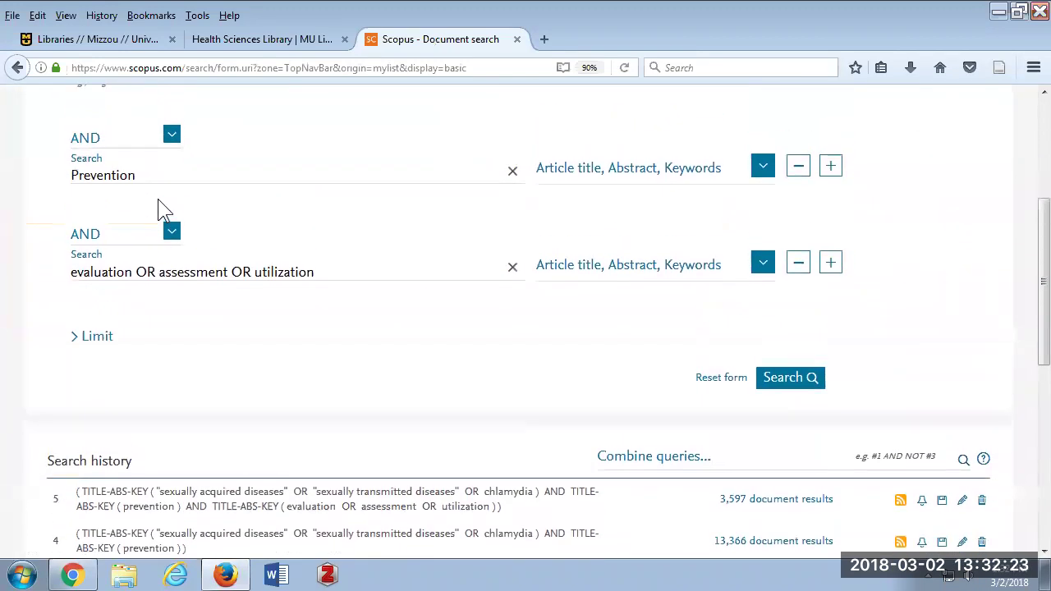
scroll(160, 207, "down", 6)
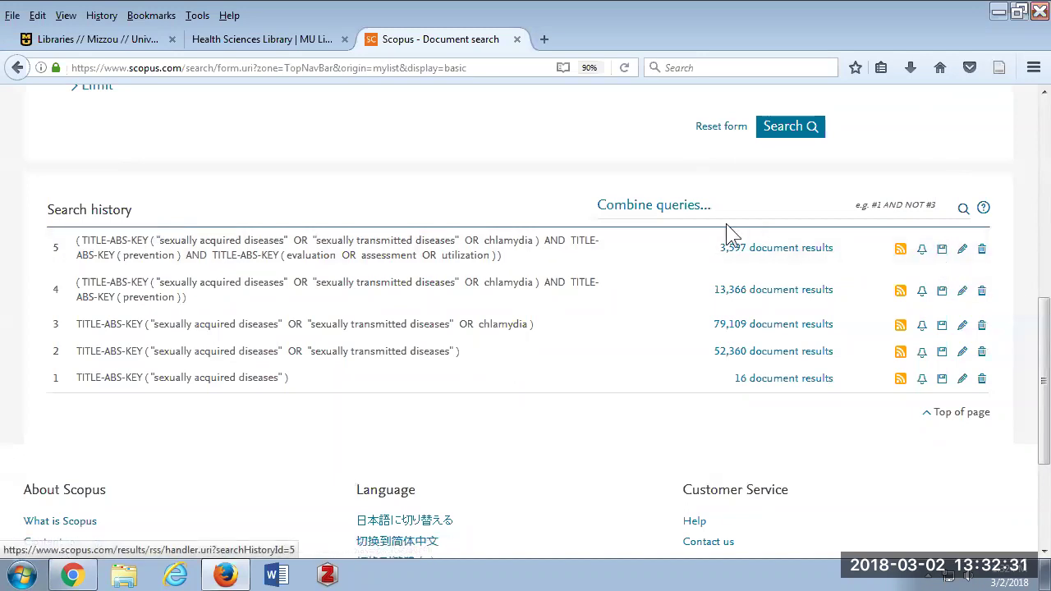
left_click(653, 222)
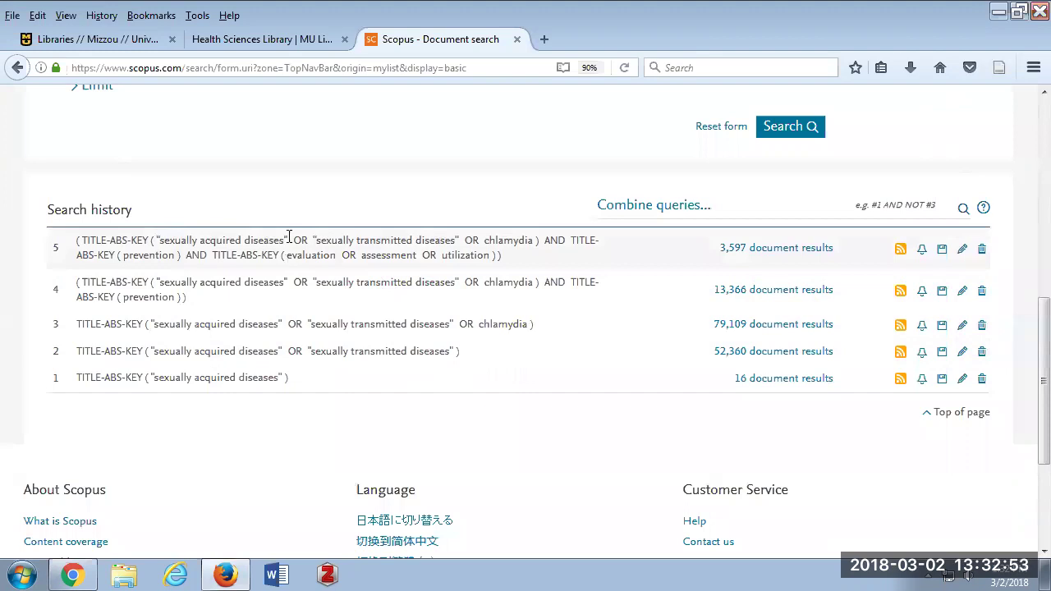
left_click(629, 209)
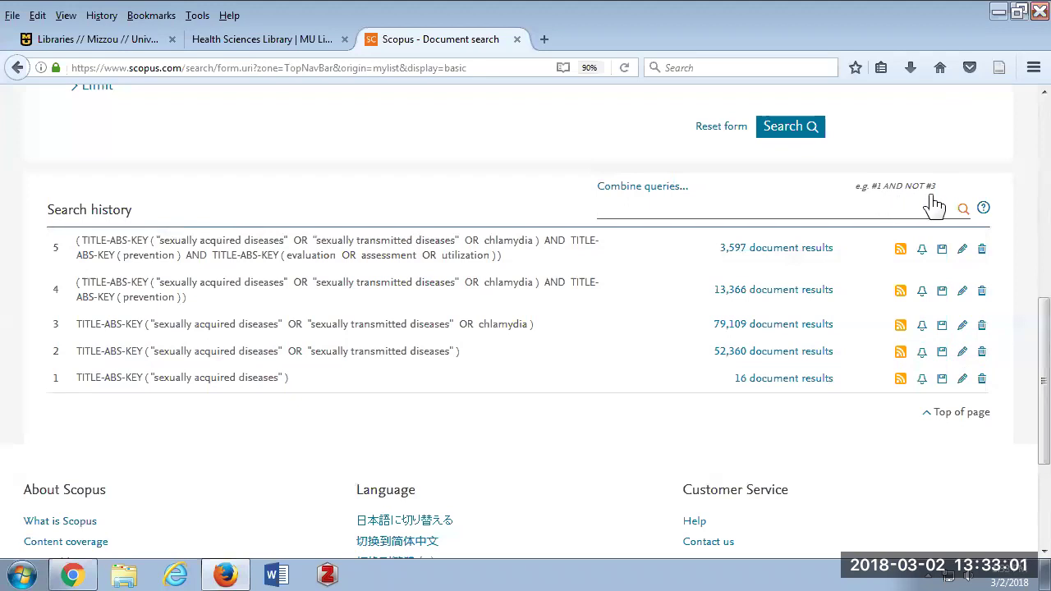
scroll(704, 233, "up", 2)
scroll(698, 226, "up", 6)
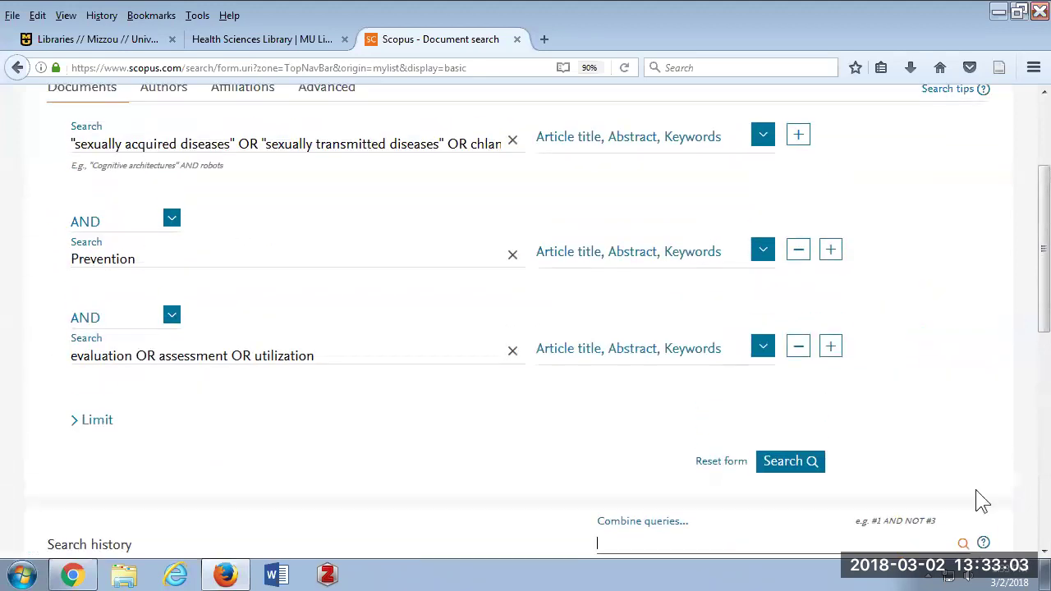
Check the connector options for the Prevention line, keeping it joined with AND.
scroll(655, 465, "up", 1)
scroll(655, 465, "up", 3)
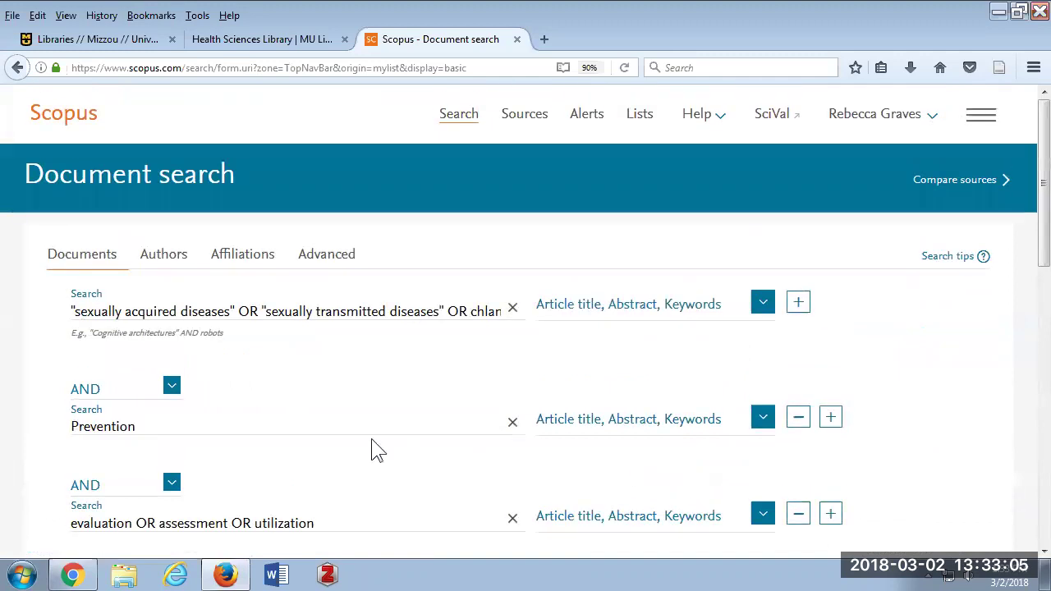
left_click(172, 393)
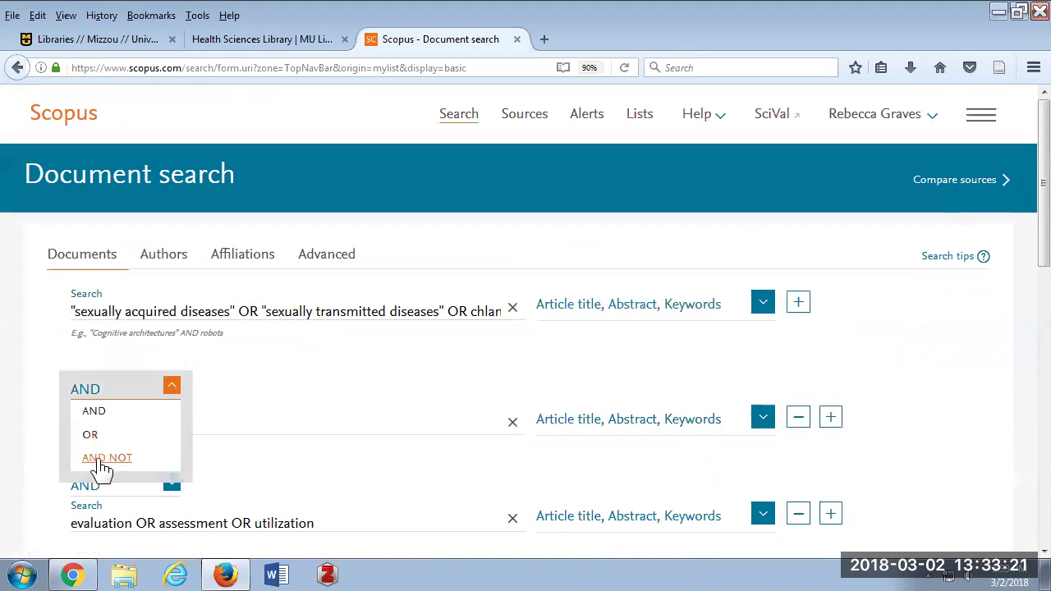
left_click(254, 422)
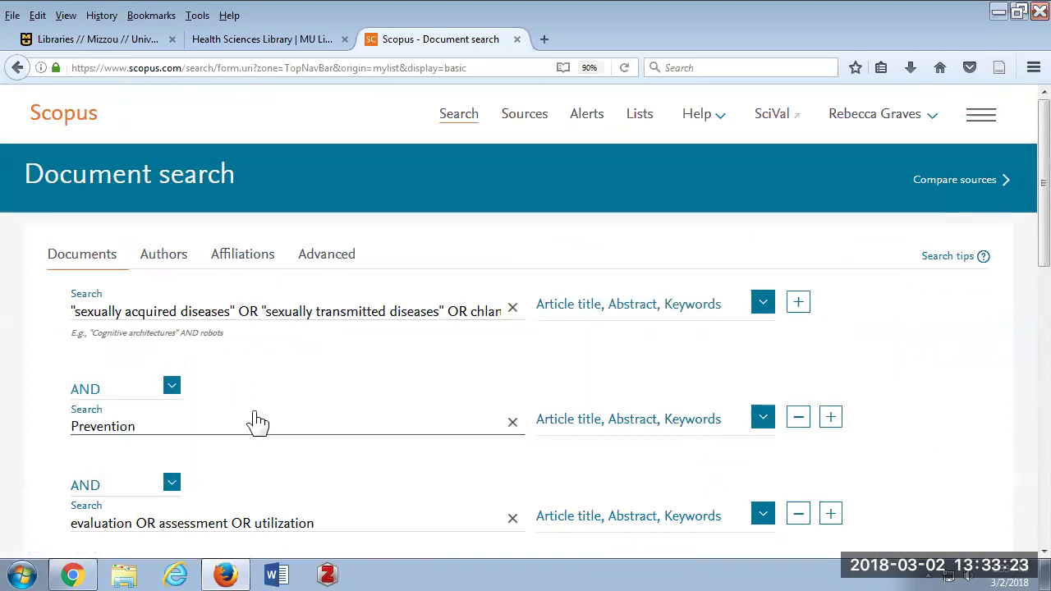
double_click(254, 422)
scroll(254, 422, "down", 2)
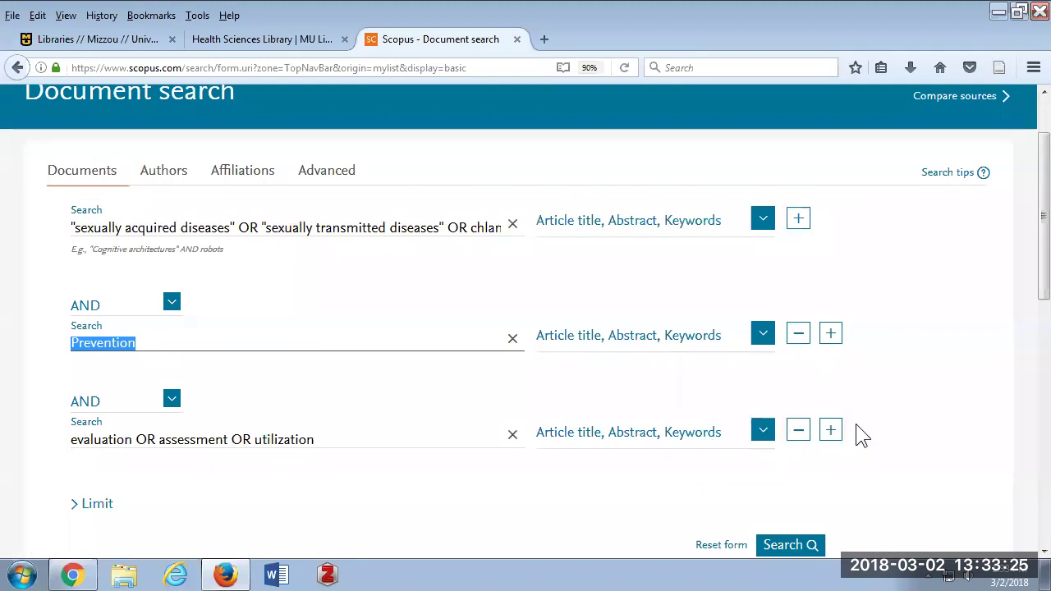
Add a fourth search row set to AND NOT and place the caret in its field.
left_click(829, 430)
scroll(394, 427, "down", 2)
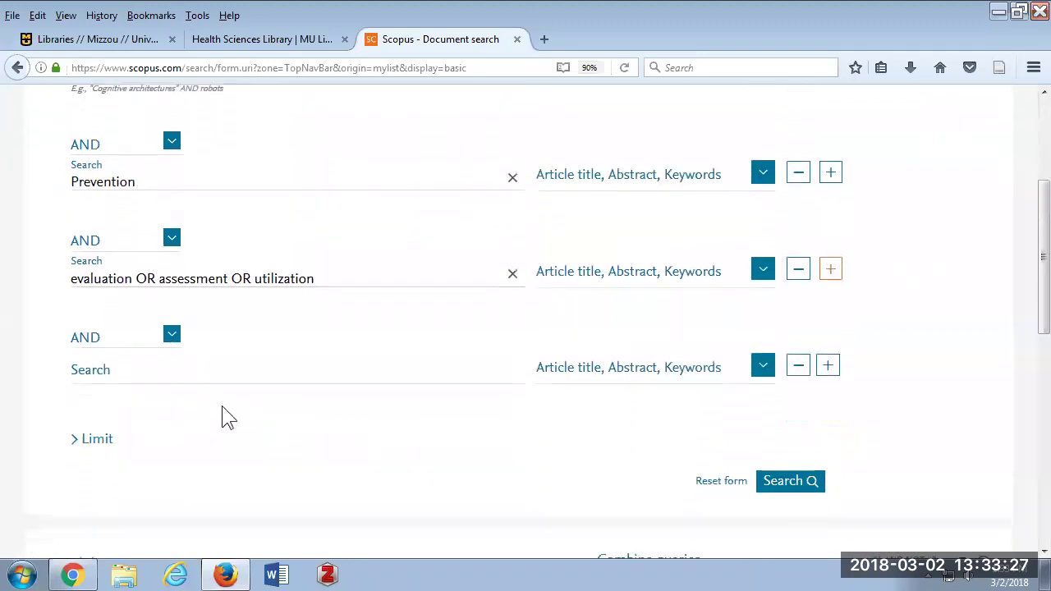
left_click(170, 331)
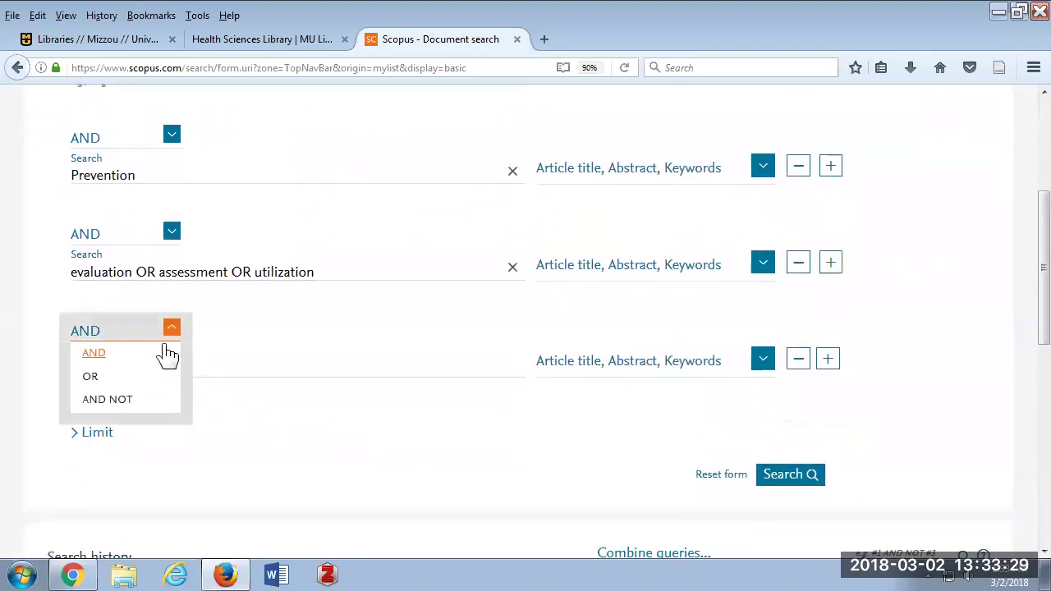
left_click(119, 401)
left_click(209, 375)
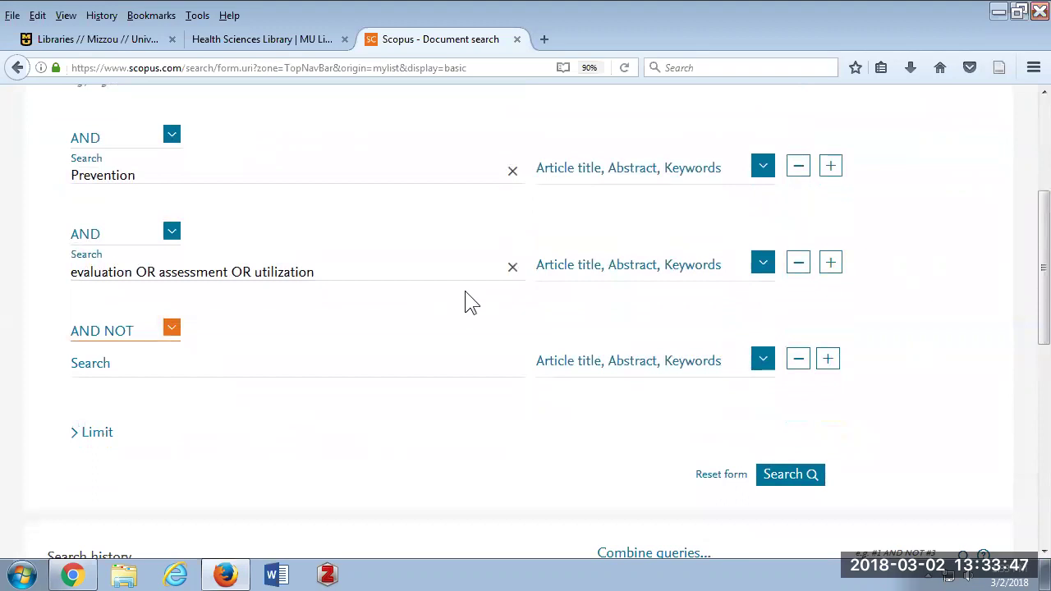
scroll(470, 302, "up", 4)
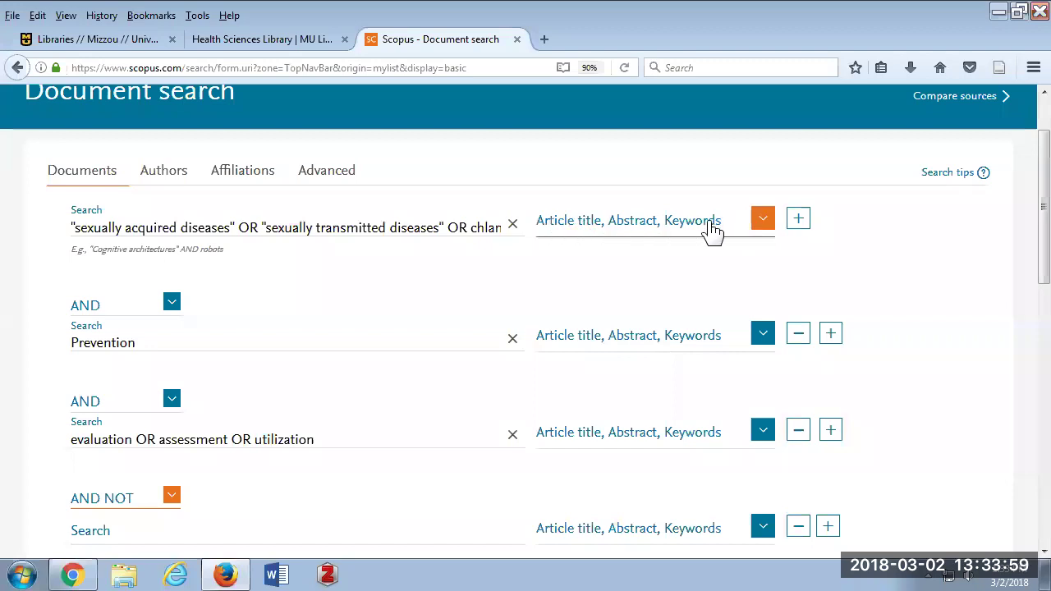
left_click(761, 223)
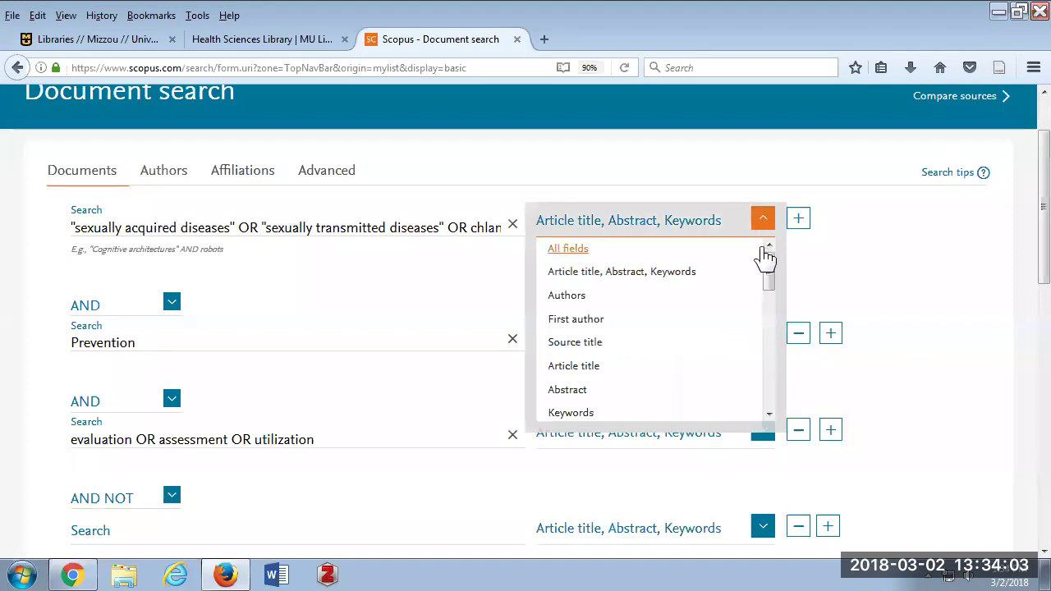
scroll(769, 265, "down", 1)
scroll(771, 259, "up", 1)
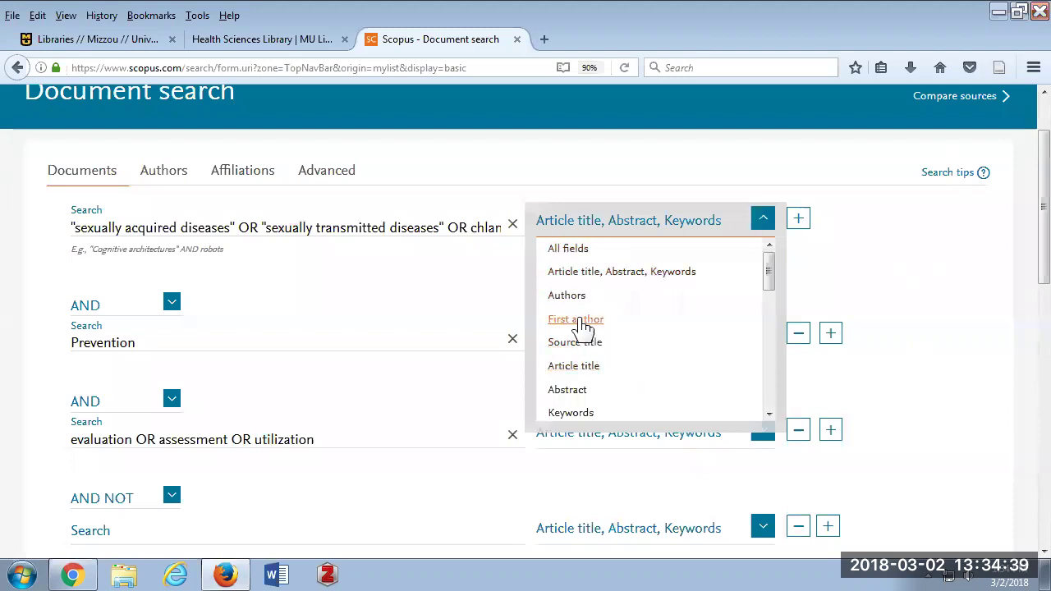
scroll(583, 327, "down", 2)
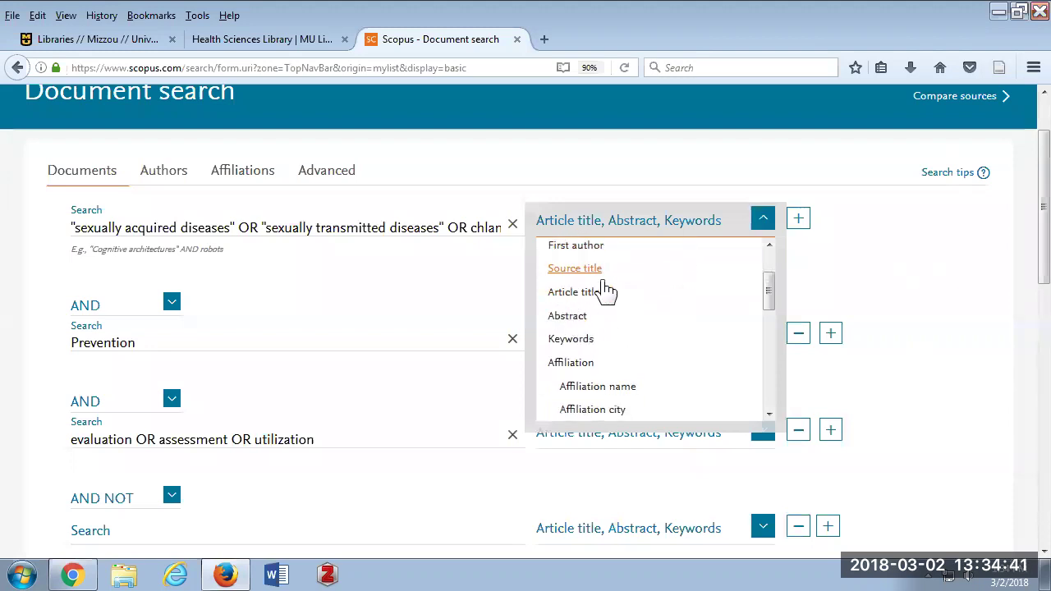
scroll(583, 312, "down", 2)
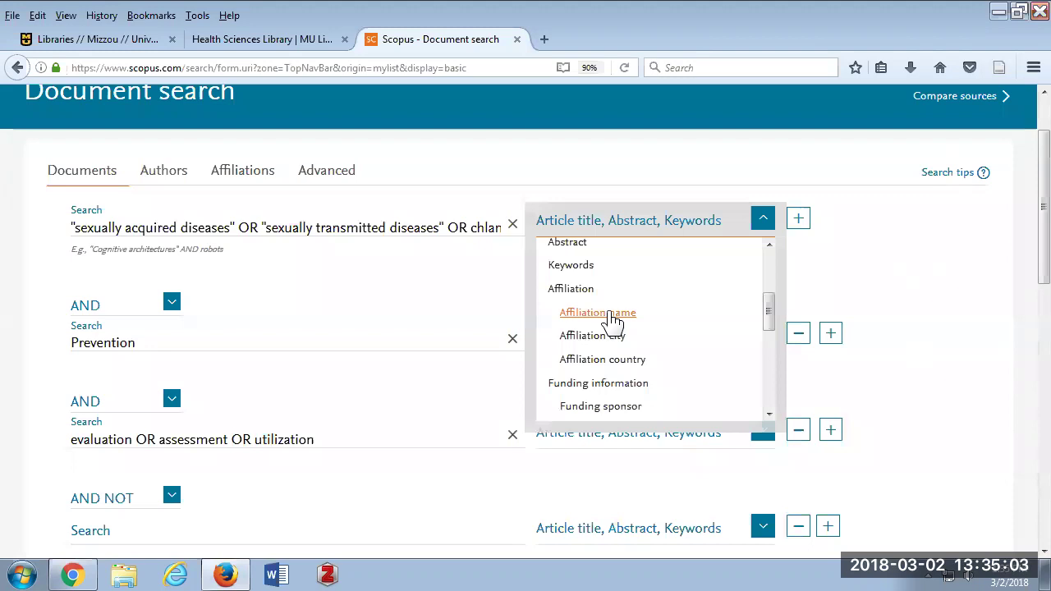
scroll(622, 351, "down", 1)
scroll(622, 352, "down", 3)
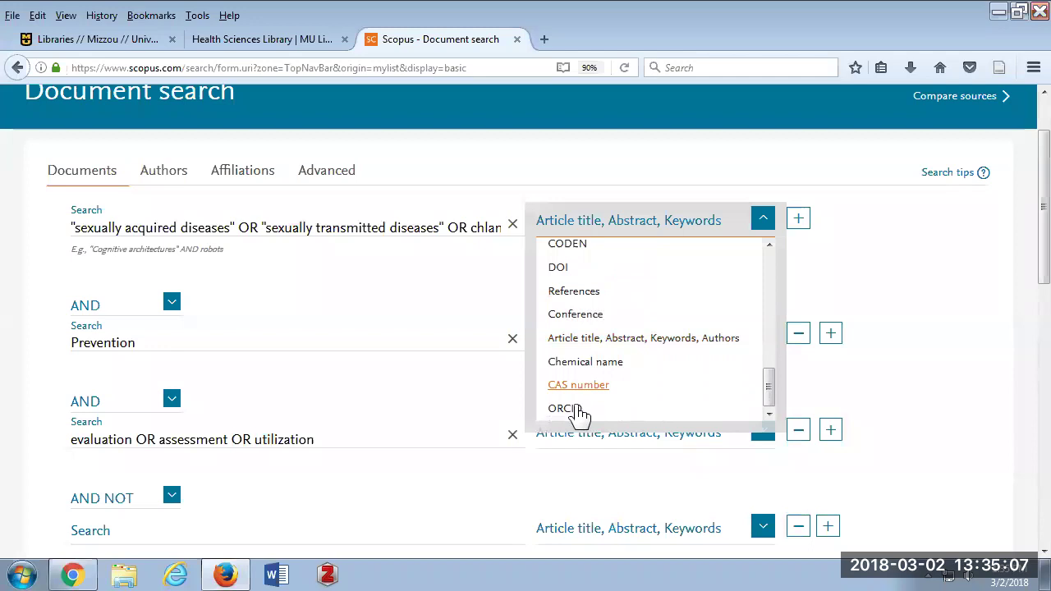
left_click(854, 257)
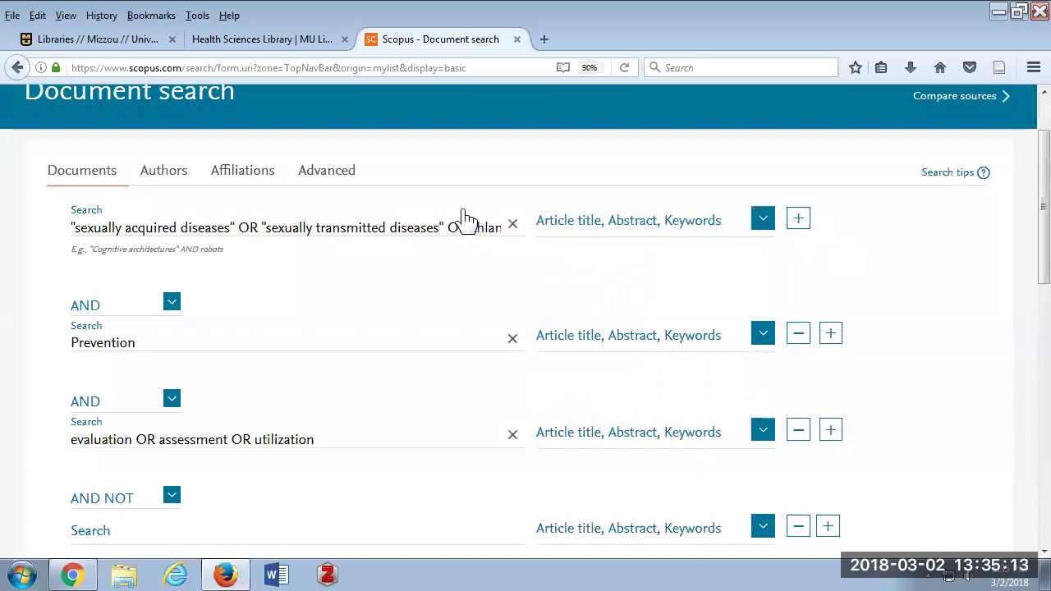
Switch to Advanced search so the query becomes a TITLE-ABS-KEY string, and click into it.
left_click(326, 179)
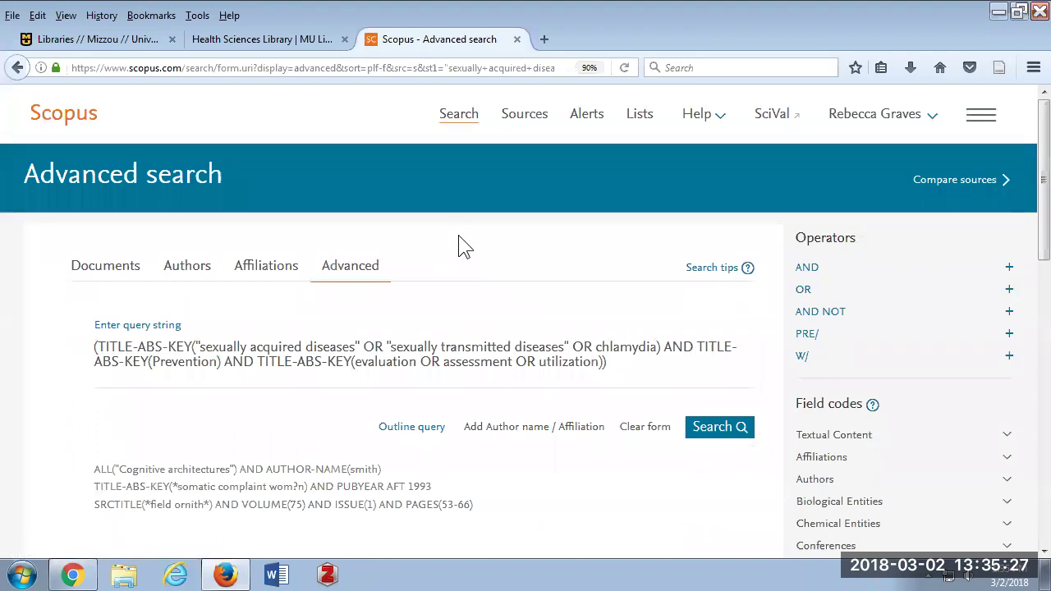
left_click(284, 384)
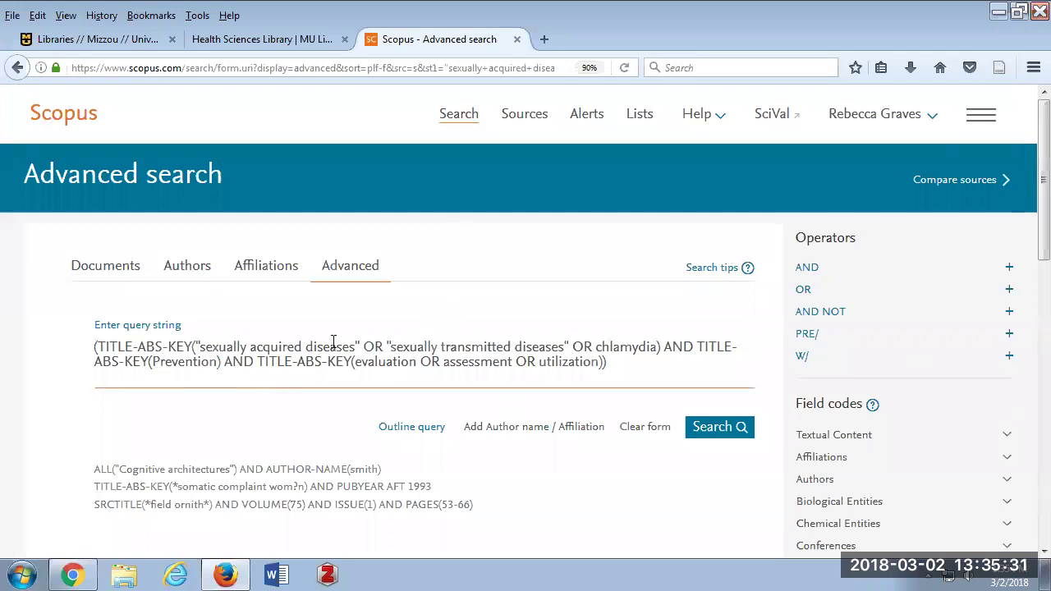
left_click(366, 282)
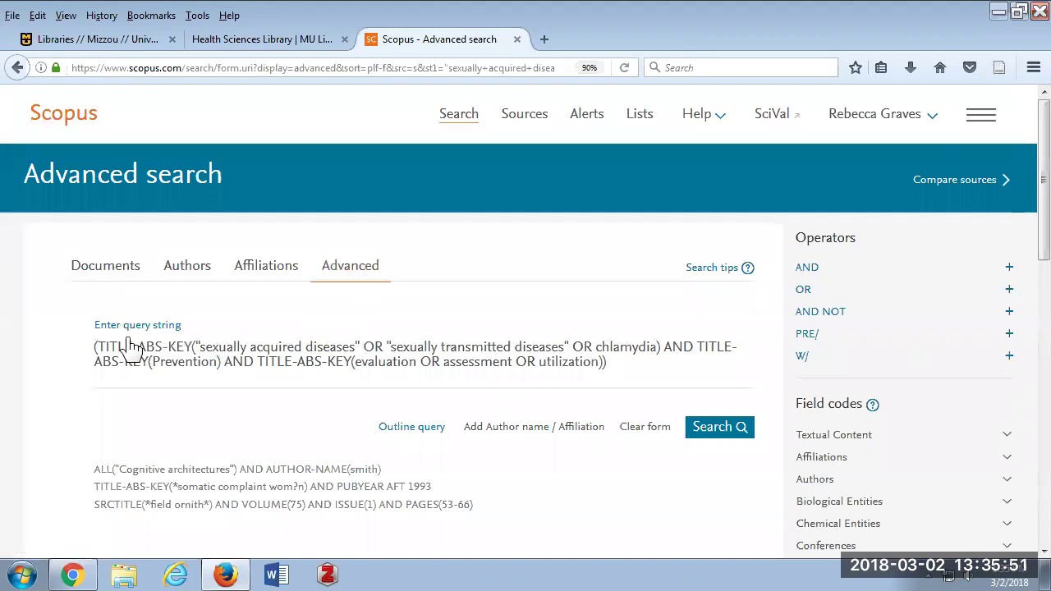
left_click(181, 345)
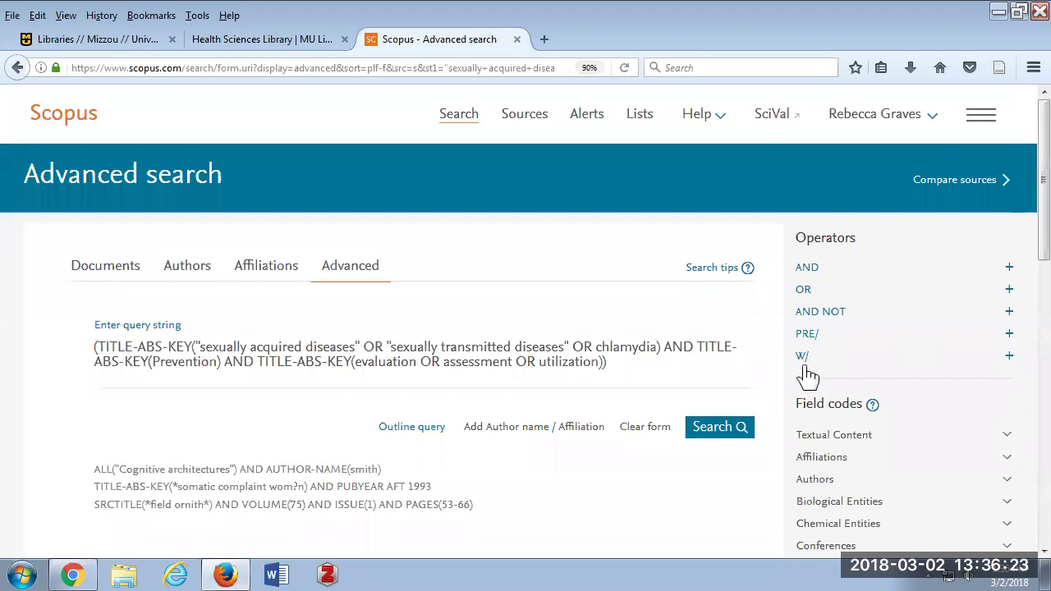
mouse_move(816, 279)
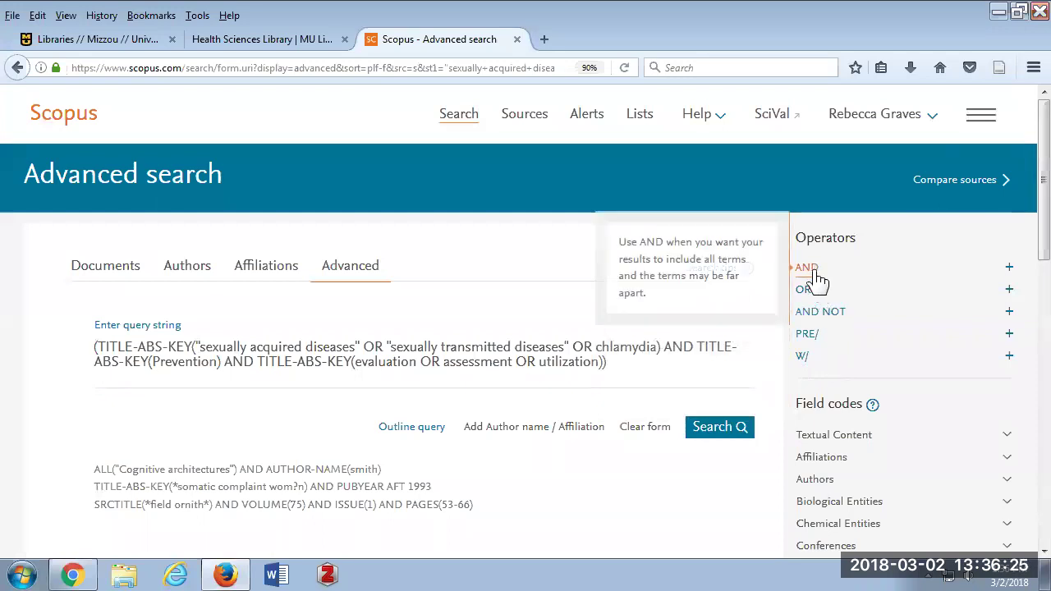
mouse_move(811, 322)
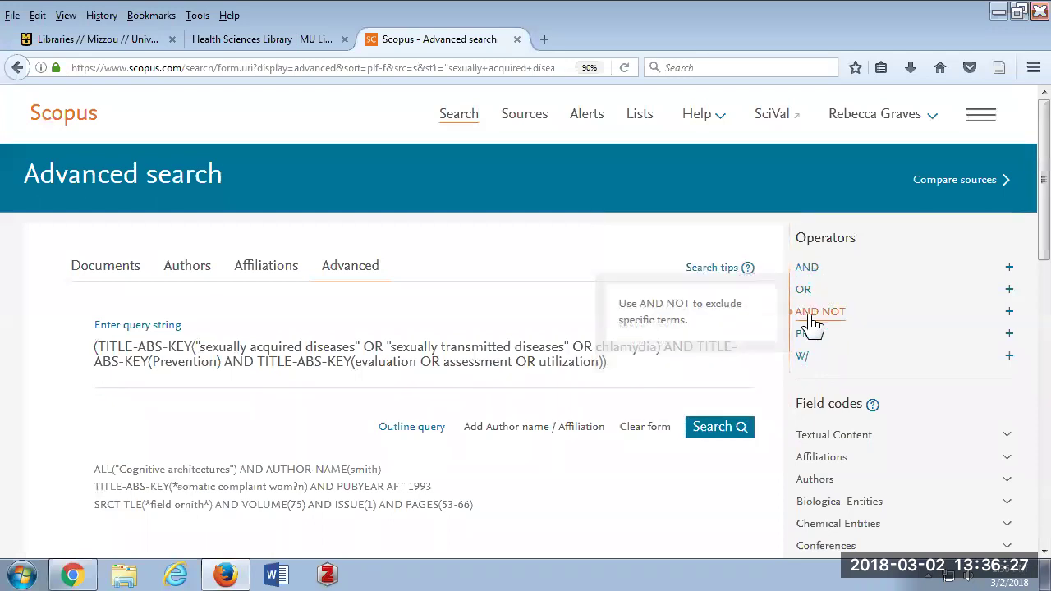
mouse_move(809, 344)
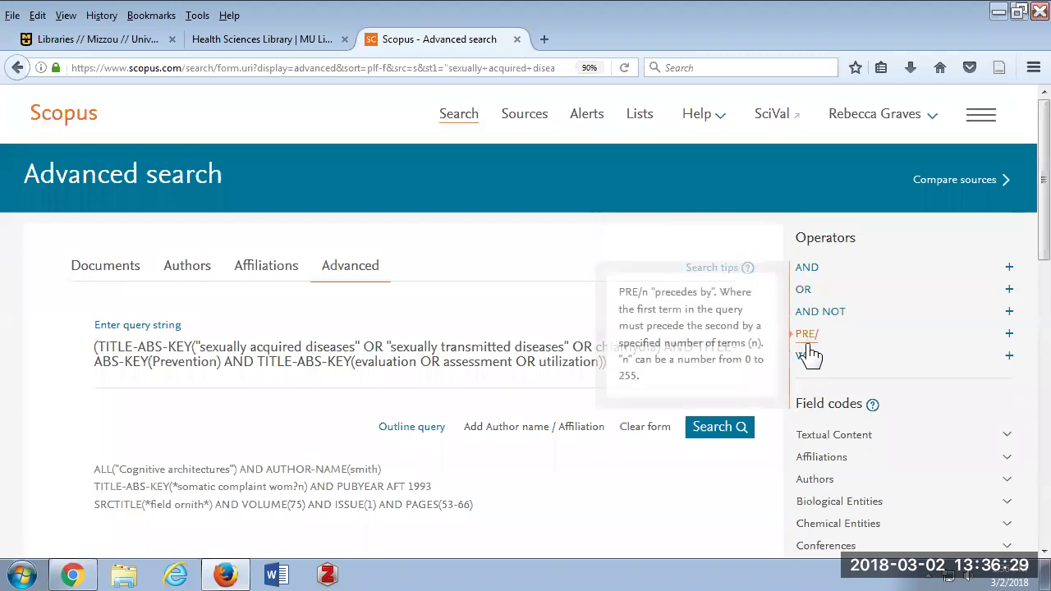
mouse_move(806, 366)
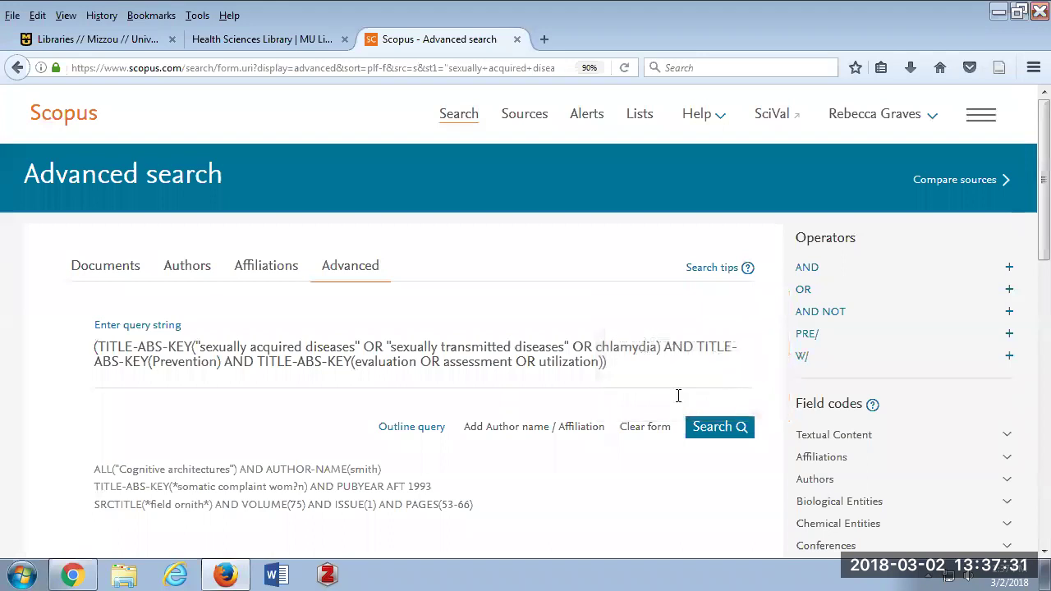
Select and delete the whole TITLE-ABS-KEY query string, then scroll to the Field codes panel.
left_click_drag(614, 364, 75, 350)
key("BackSpace")
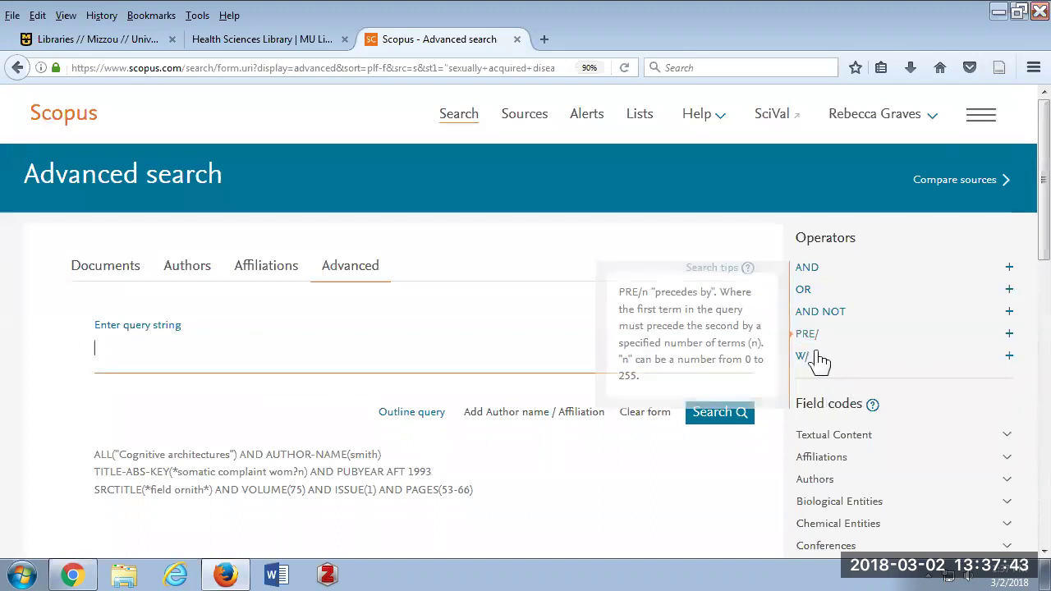
mouse_move(803, 363)
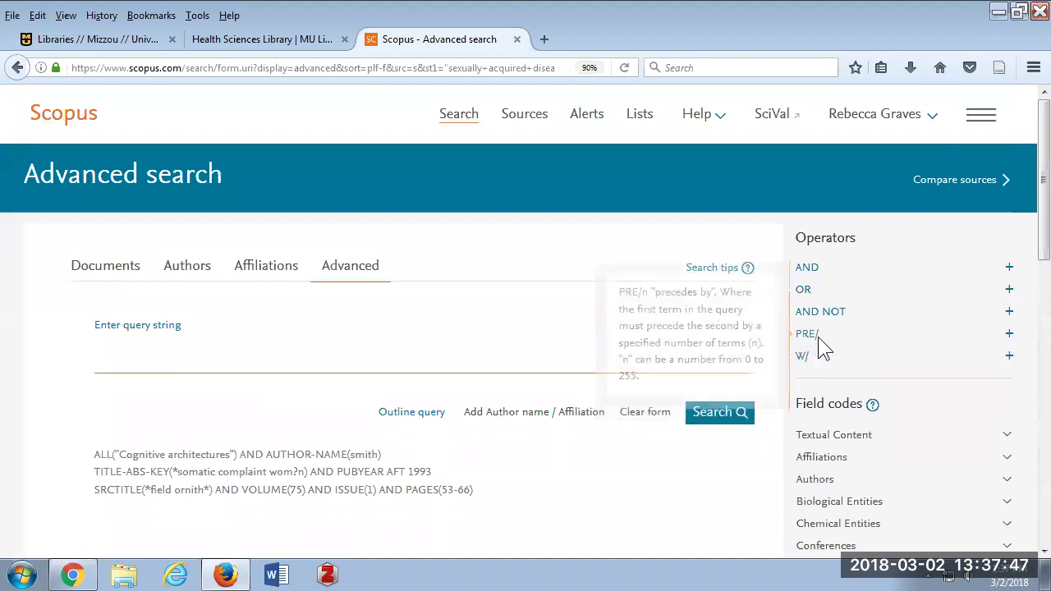
mouse_move(821, 270)
scroll(822, 370, "down", 2)
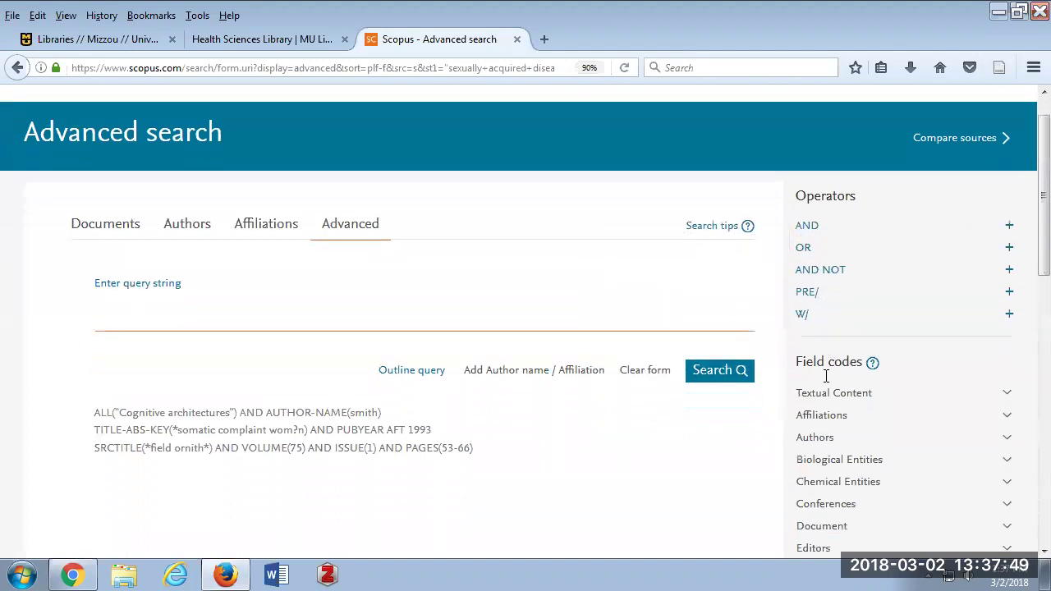
scroll(836, 417, "down", 2)
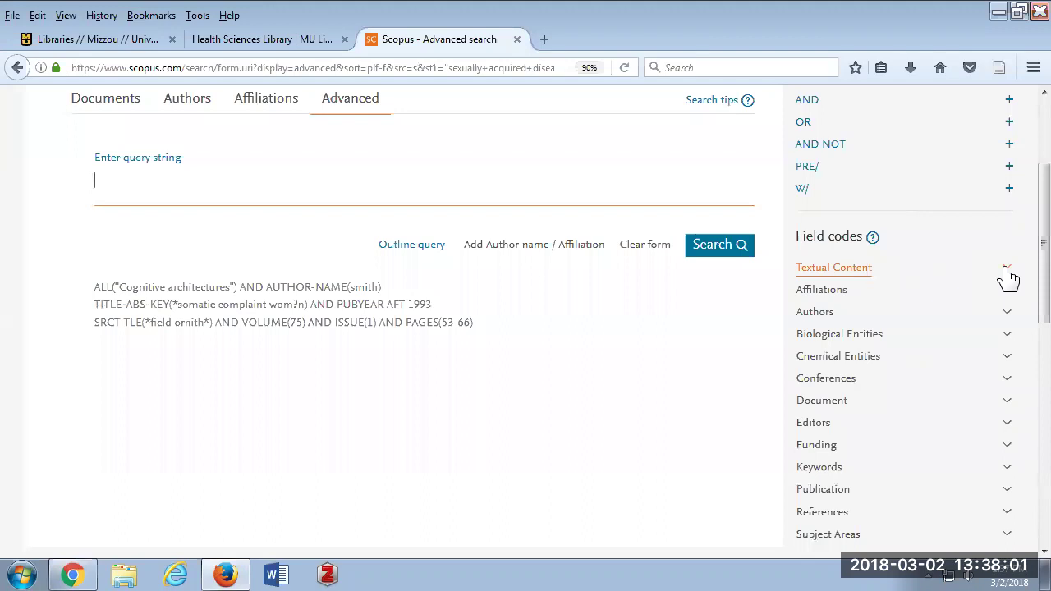
Build TITLE-ABS(evaluate W/3 program) using the field code and W/ operator, then run it.
left_click(1008, 278)
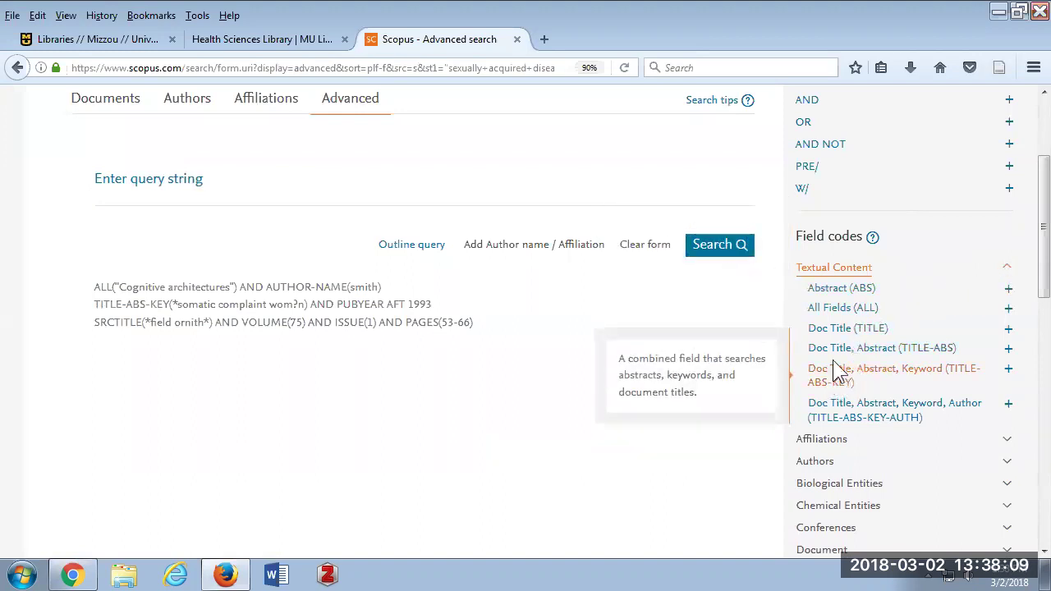
left_click(888, 349)
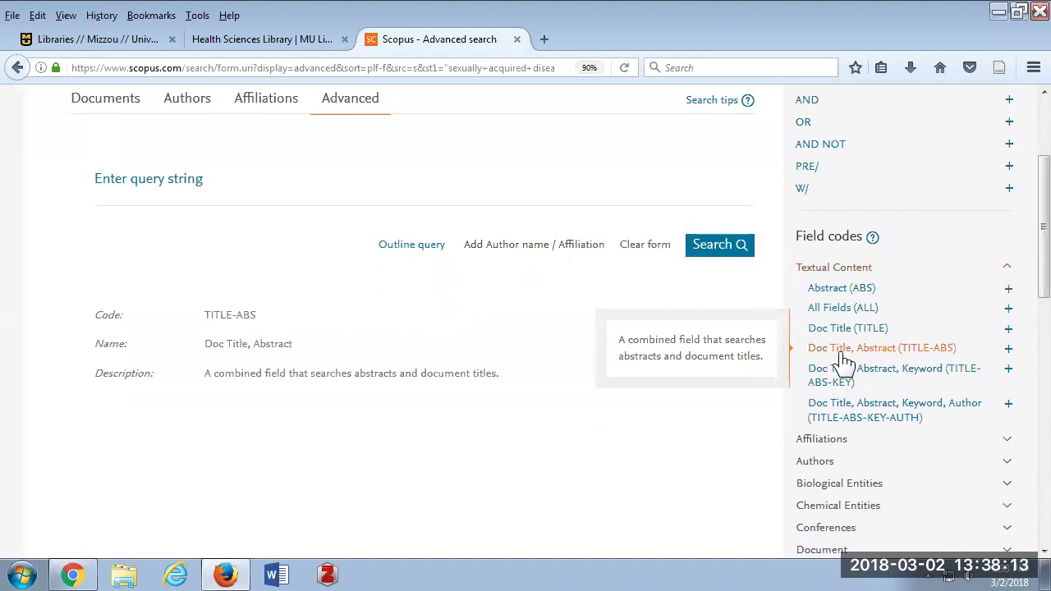
left_click(1010, 353)
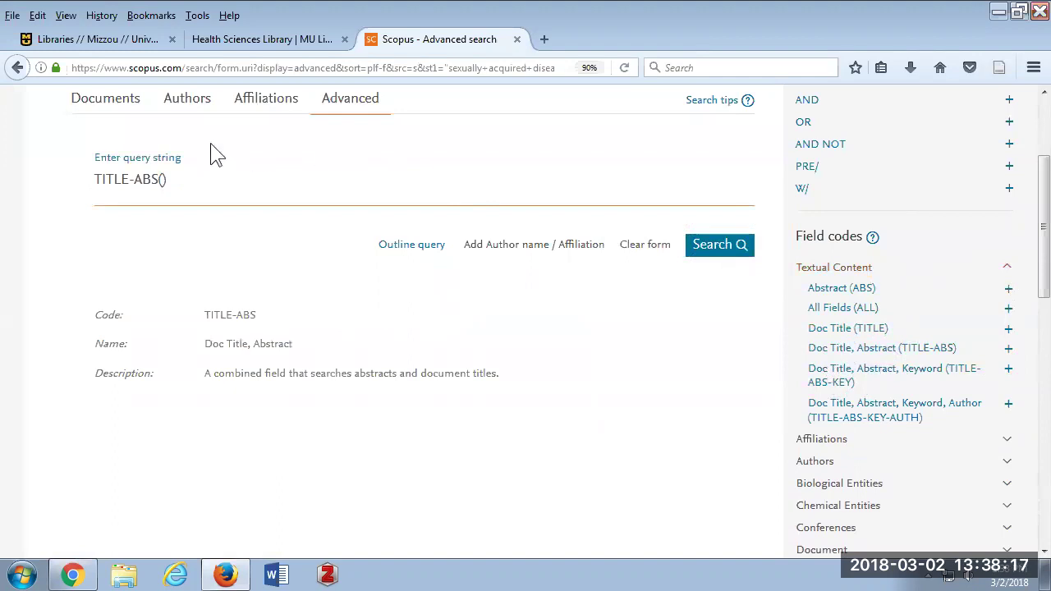
left_click(163, 179)
left_click(1010, 189)
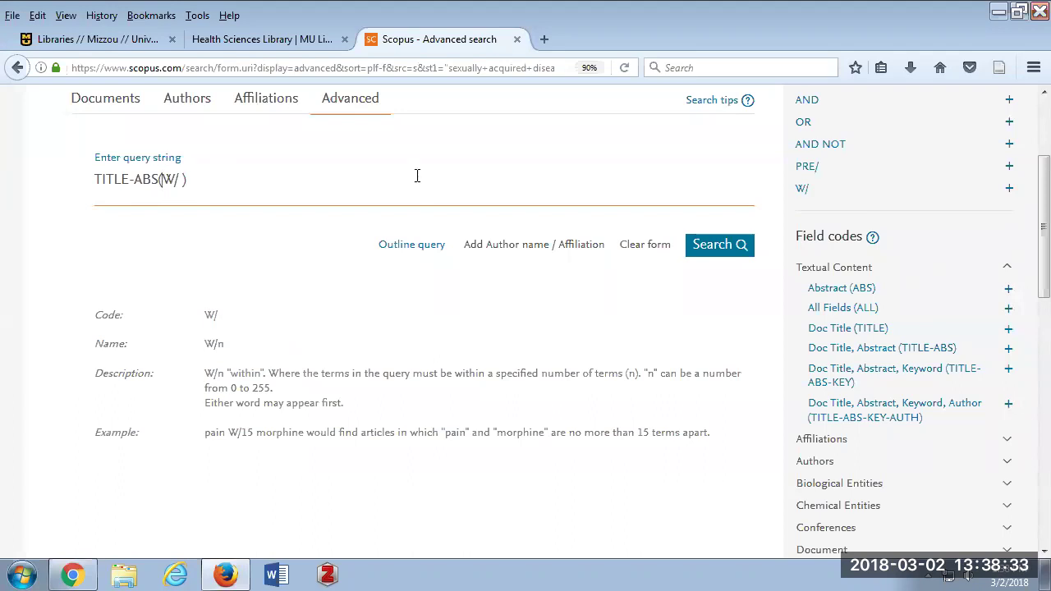
type("evaluate W/")
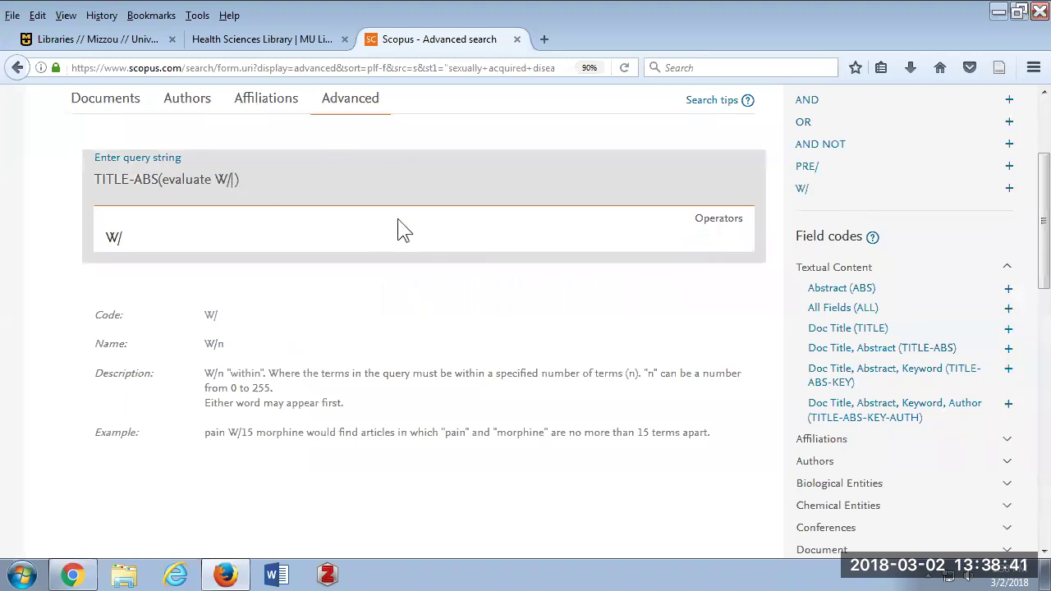
type("3")
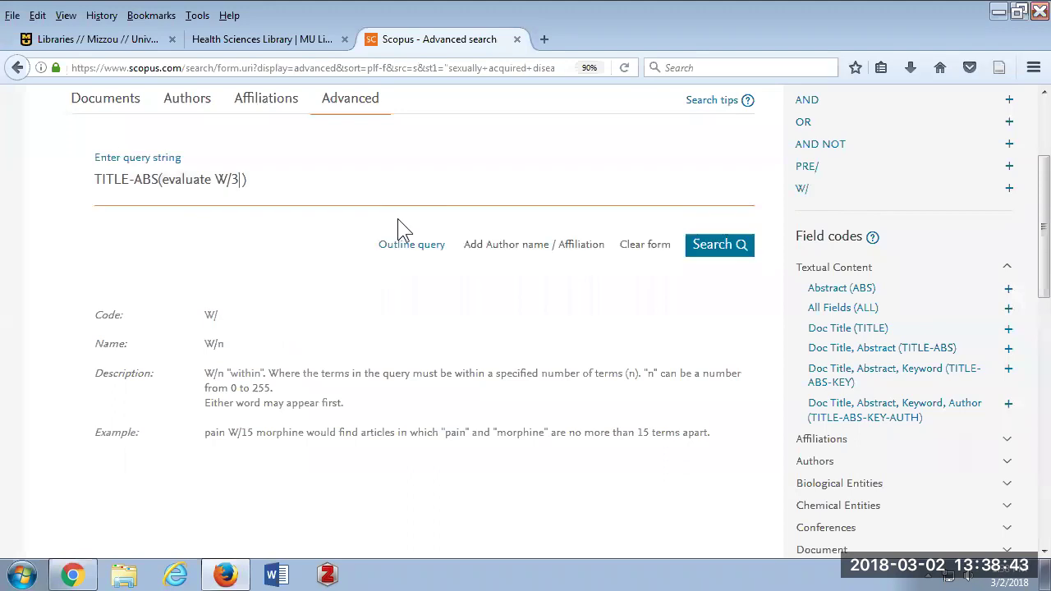
type(" program")
key("Delete")
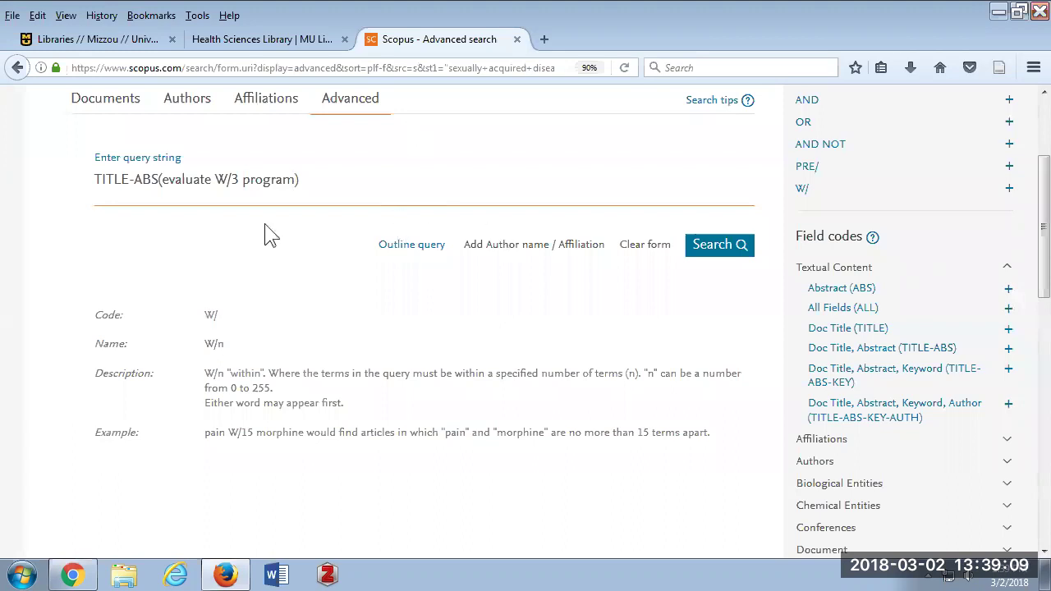
left_click(719, 256)
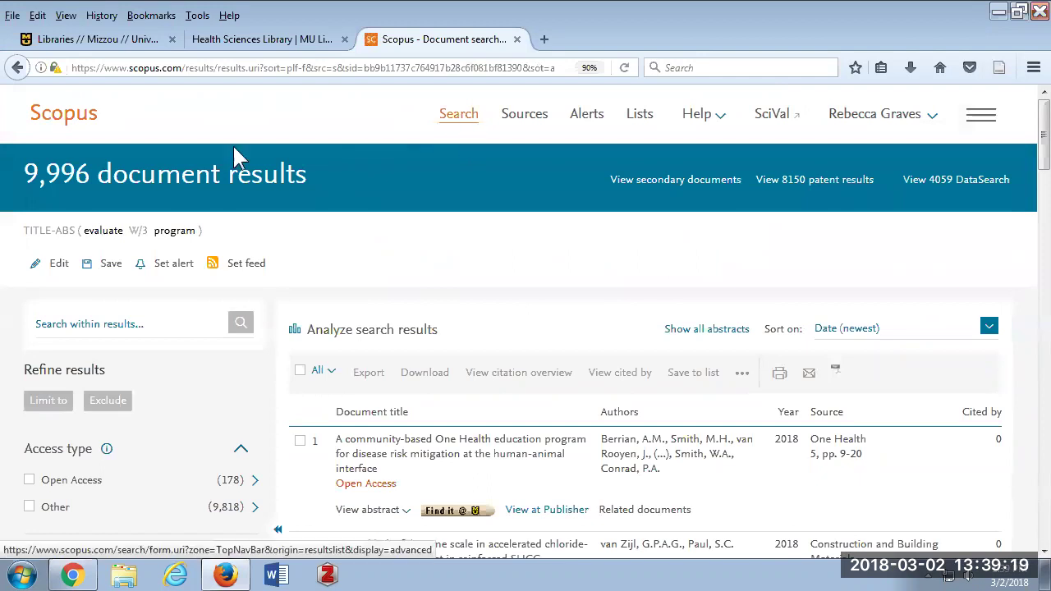
Go back from the 9,996 results to the Advanced search page.
left_click(16, 68)
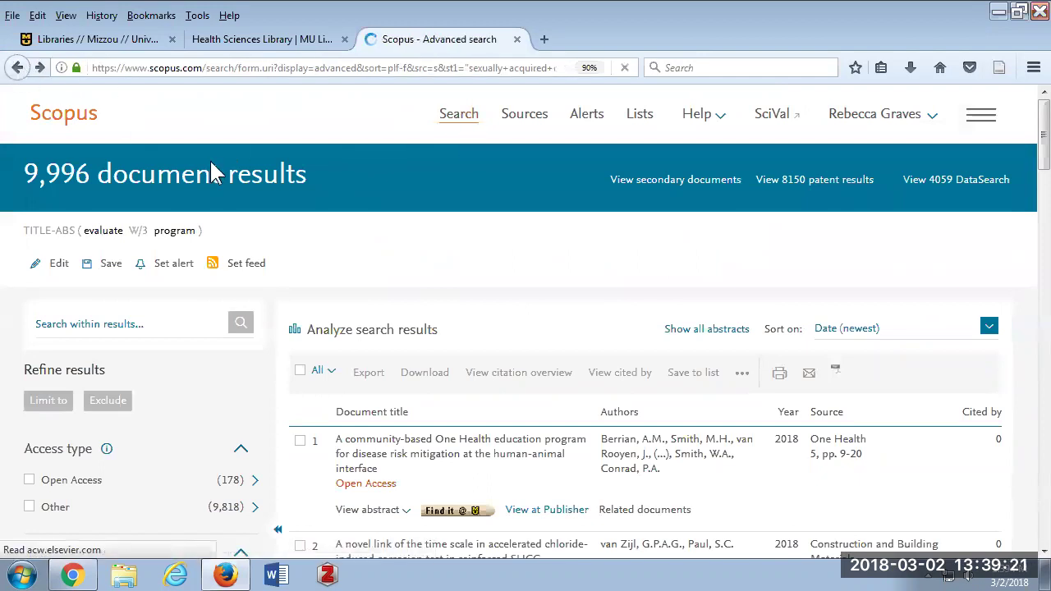
Clear the old Scopus advanced query and expand the Textual Content field codes.
left_click(638, 197)
left_click_drag(362, 196, 54, 179)
key("BackSpace")
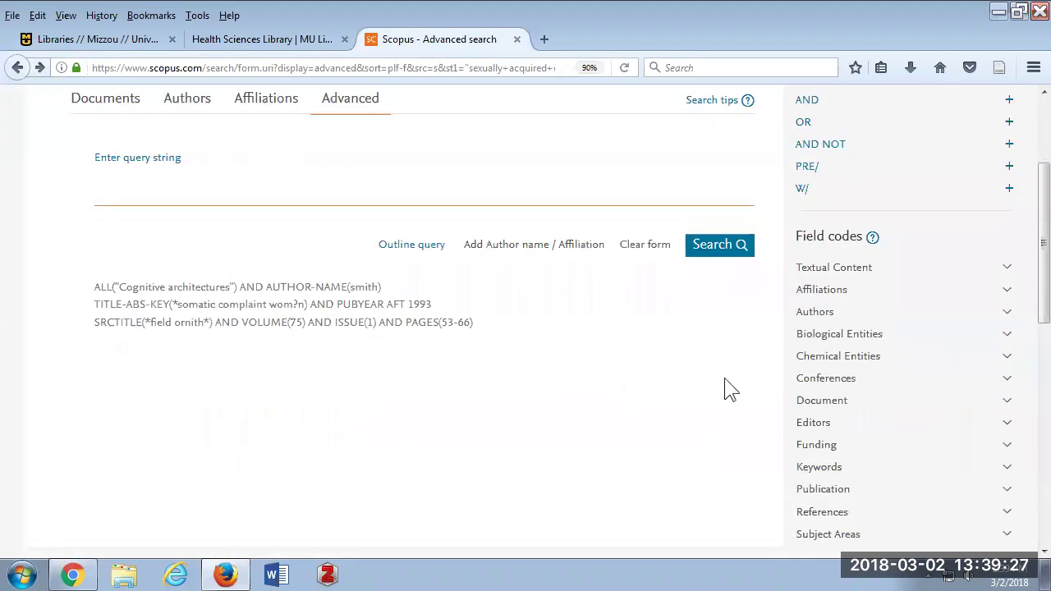
left_click(1011, 274)
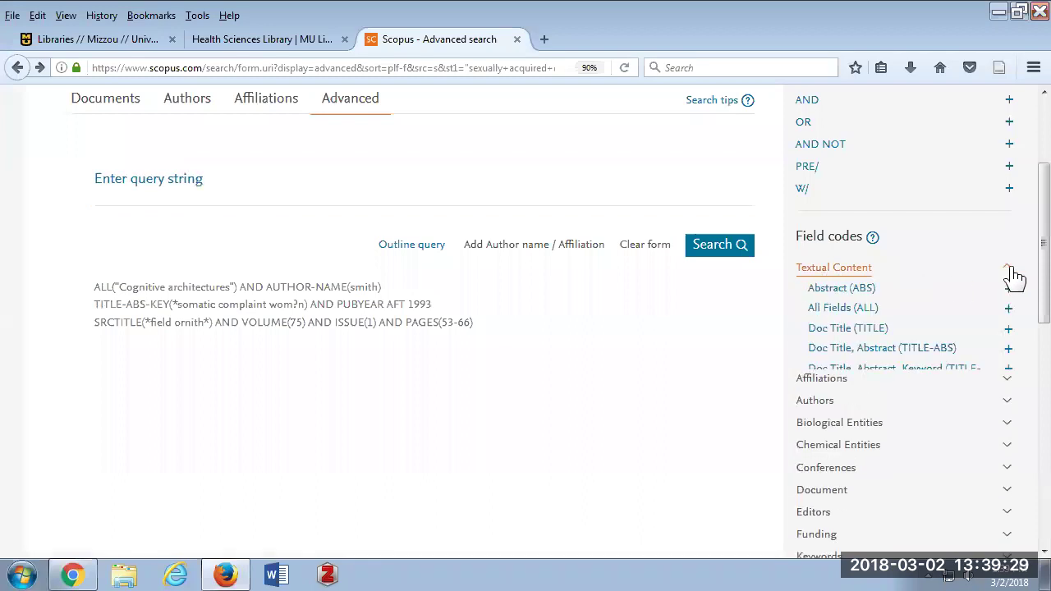
Insert the TITLE-ABS field code with 'program' and add the W/ proximity operator.
left_click(869, 359)
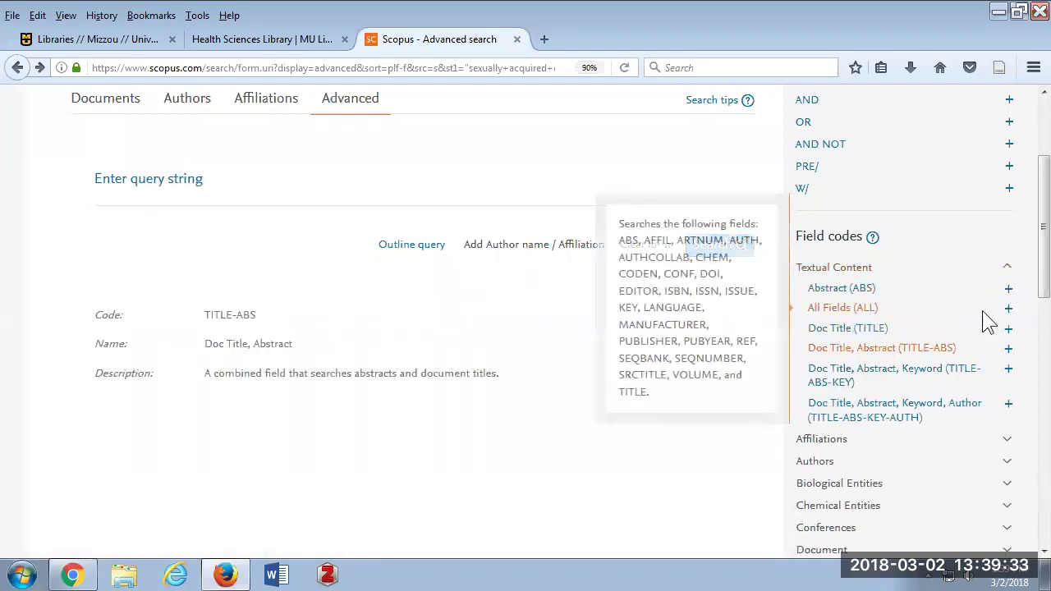
left_click(1010, 348)
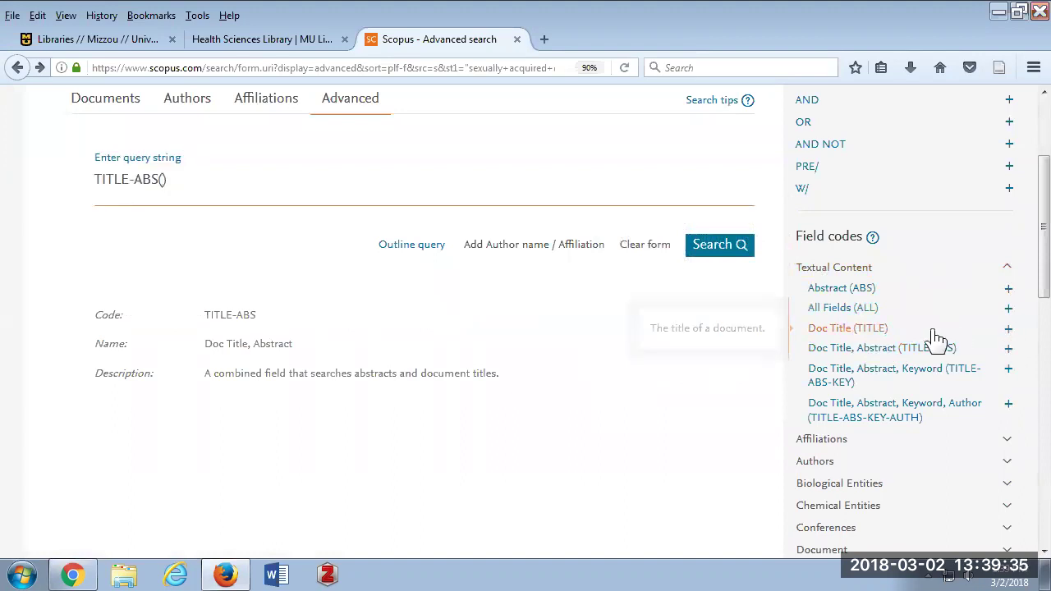
type("pr")
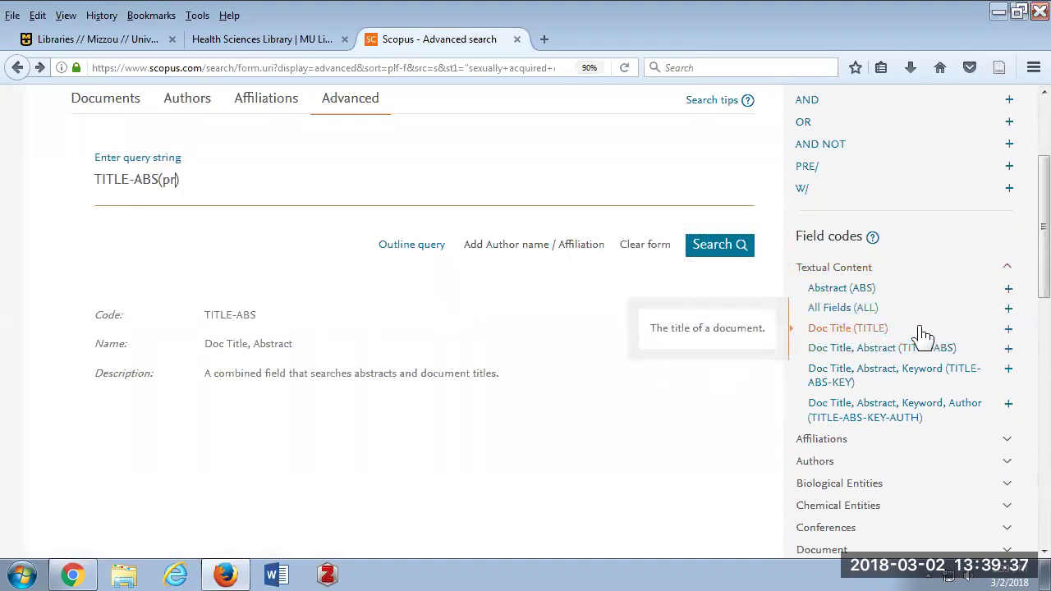
type("ogram")
left_click(1005, 186)
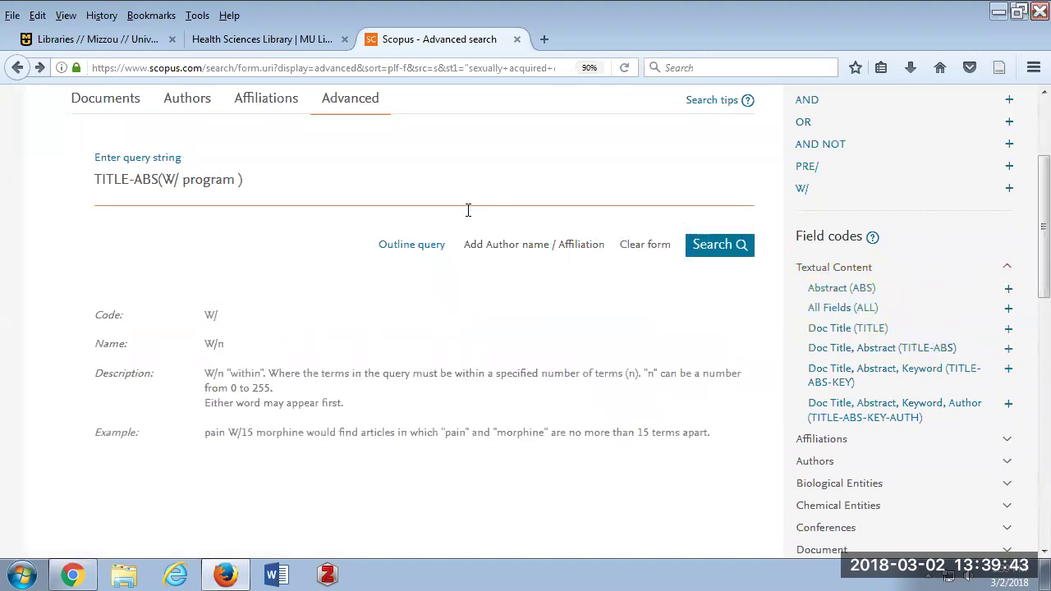
Edit the query text so it reads TITLE-ABS(program W/3 evaluation).
double_click(188, 182)
key("BackSpace")
key("Left")
key("Left")
key("Left")
key("Left")
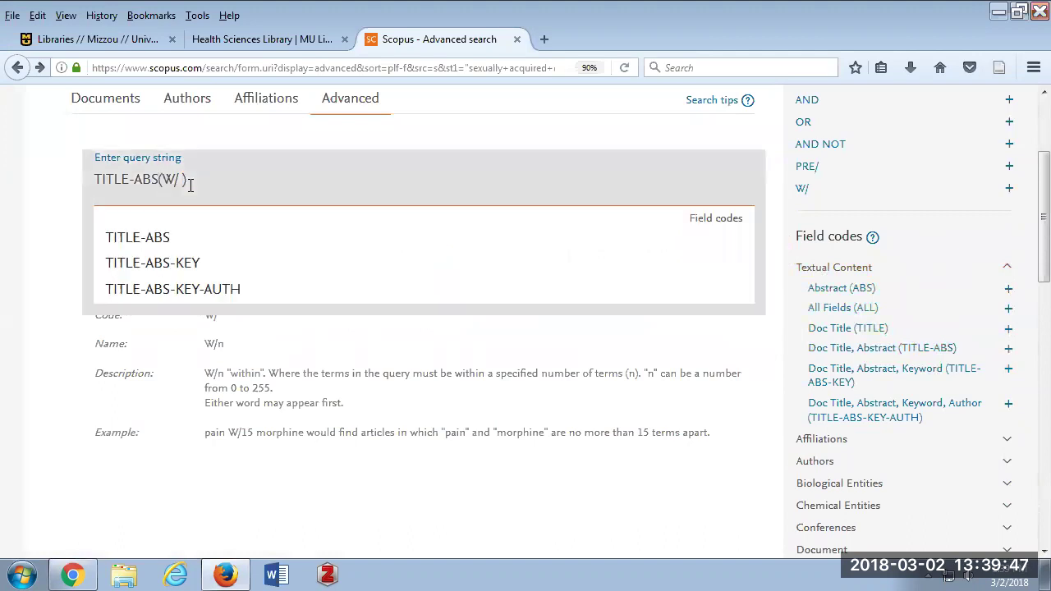
type("prog")
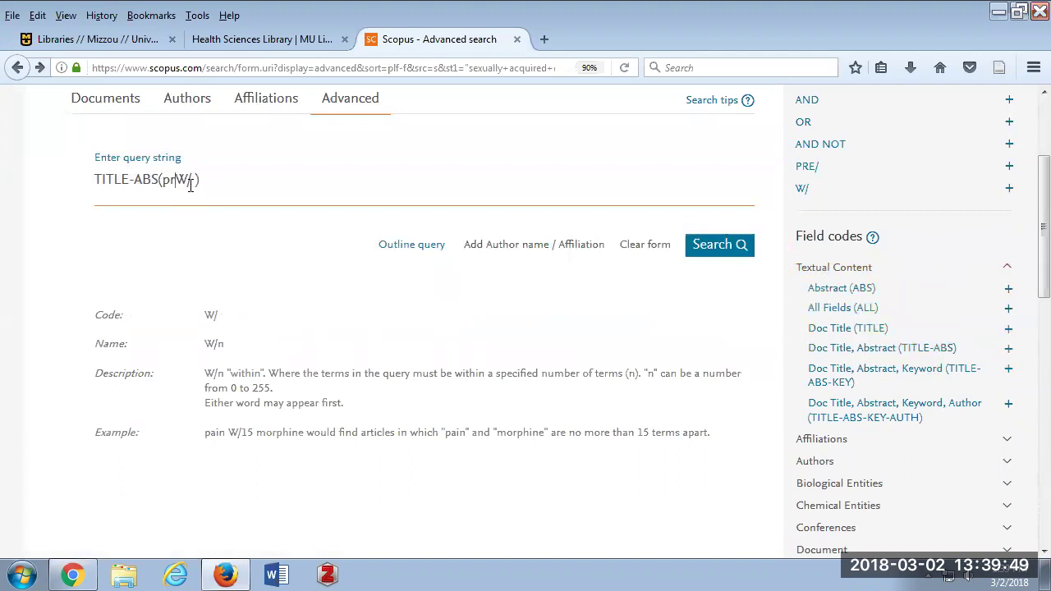
type("ram")
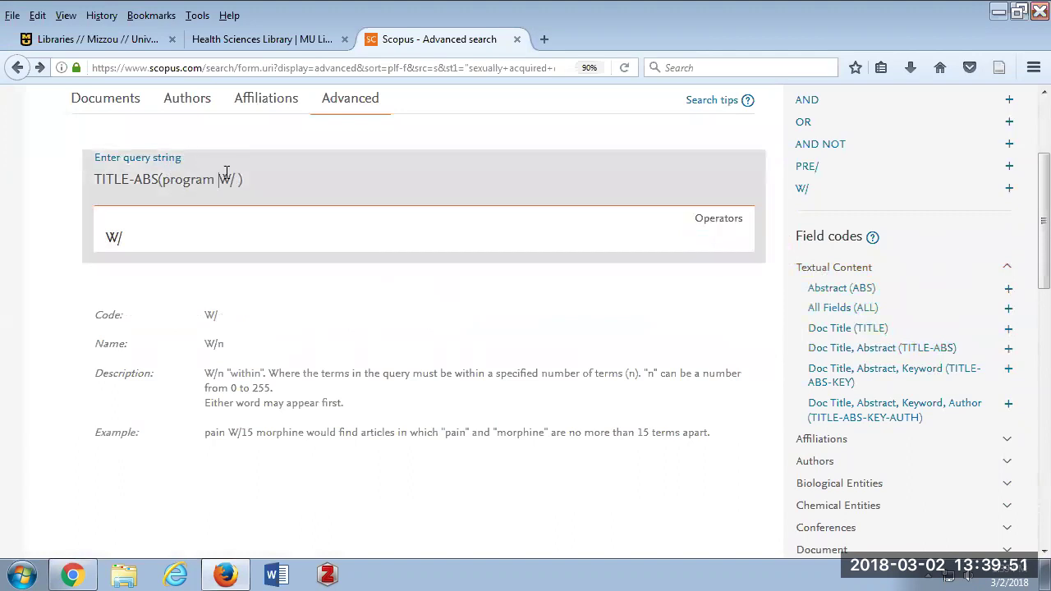
key("Right")
key("Right")
type("3 evaluation")
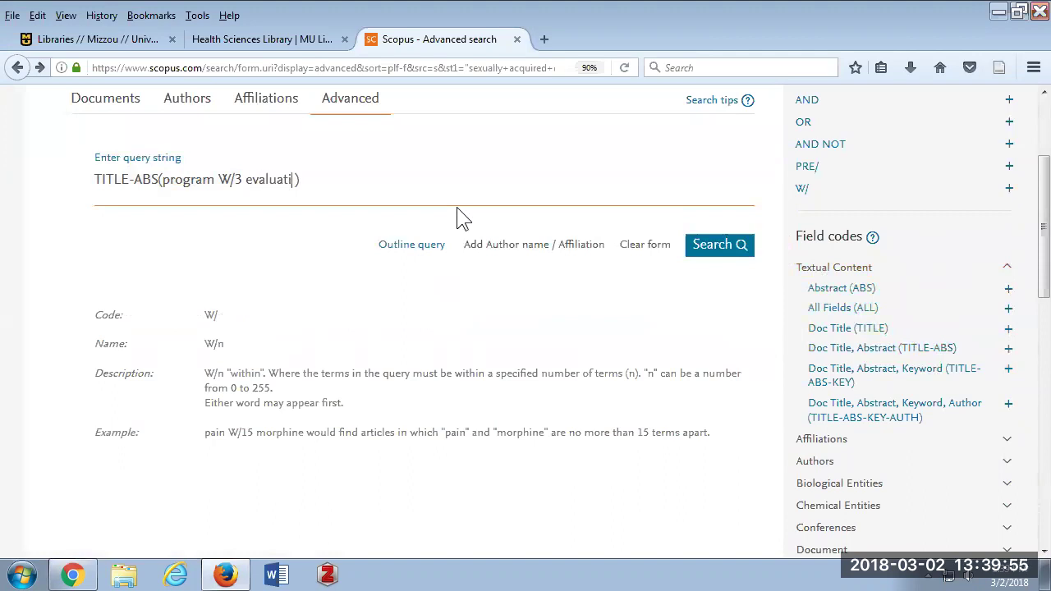
key("Home")
mouse_move(811, 109)
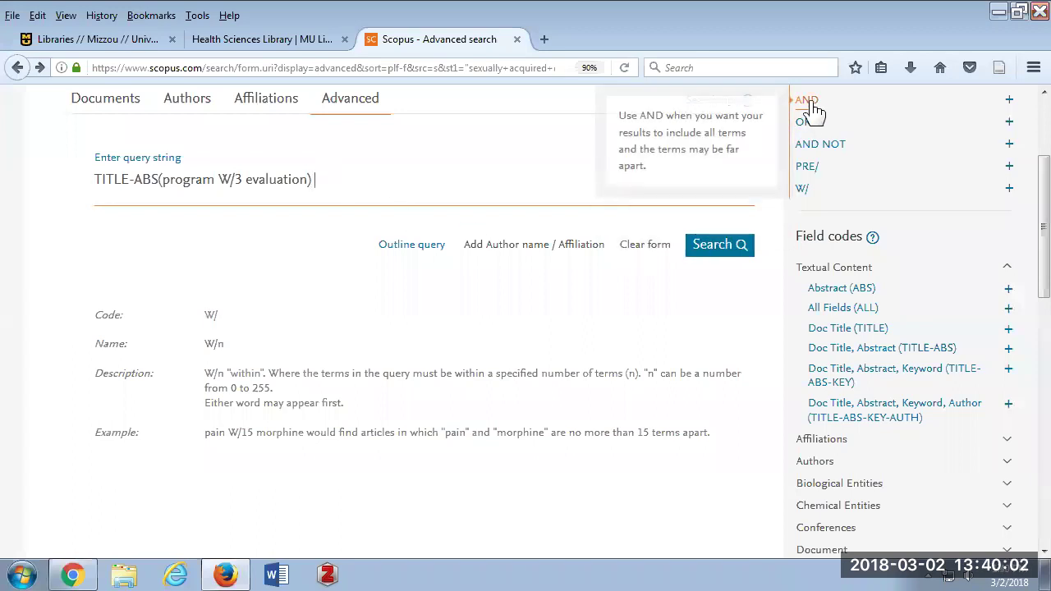
Append AND INDEXTERMS(sexually transmitted diseases) using the Keywords field codes.
left_click(1010, 100)
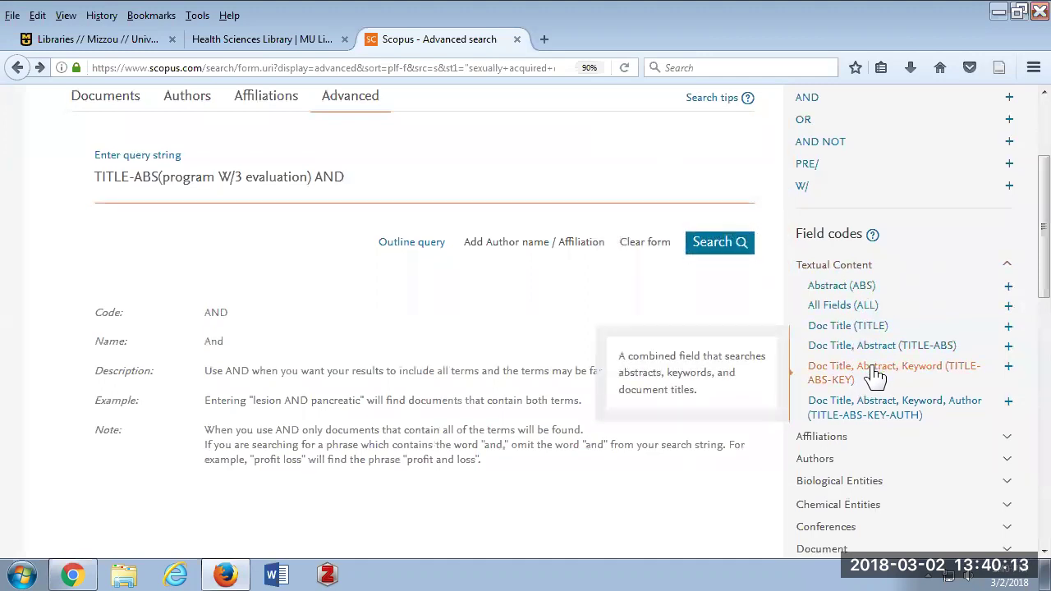
scroll(870, 374, "down", 3)
scroll(874, 373, "down", 4)
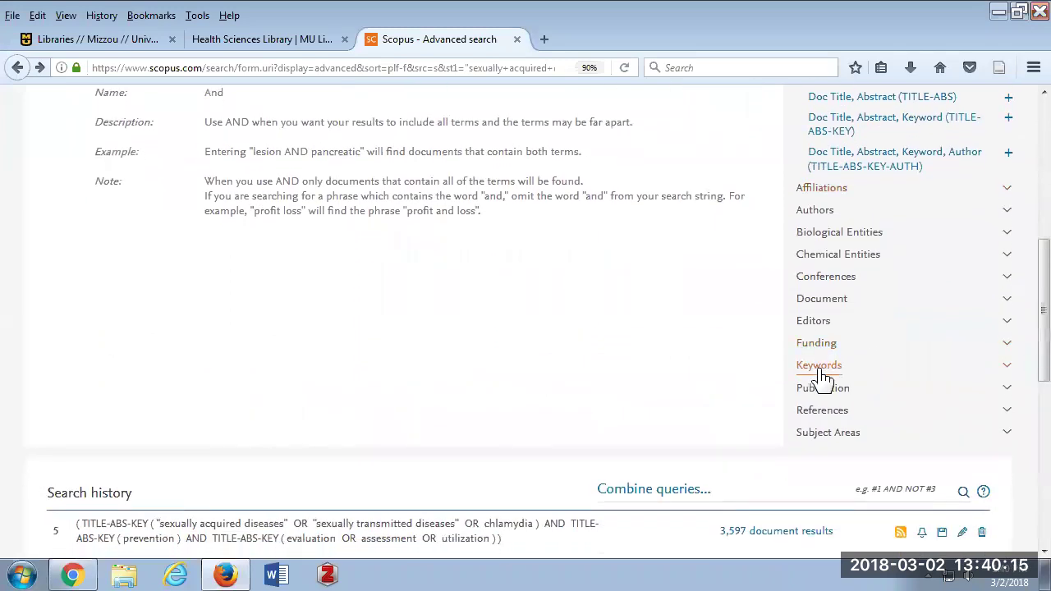
left_click(1007, 369)
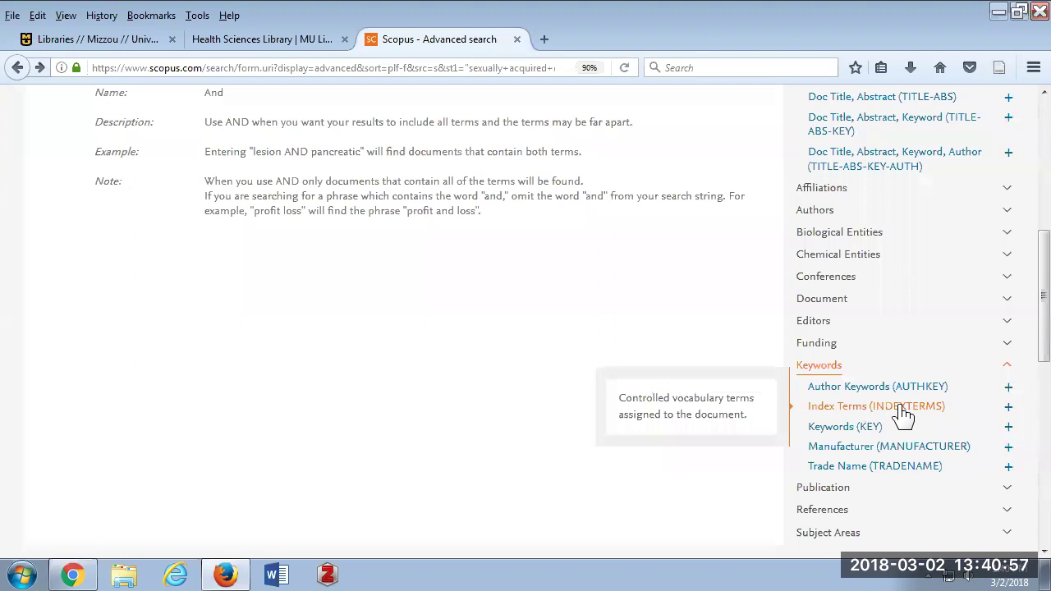
left_click(903, 411)
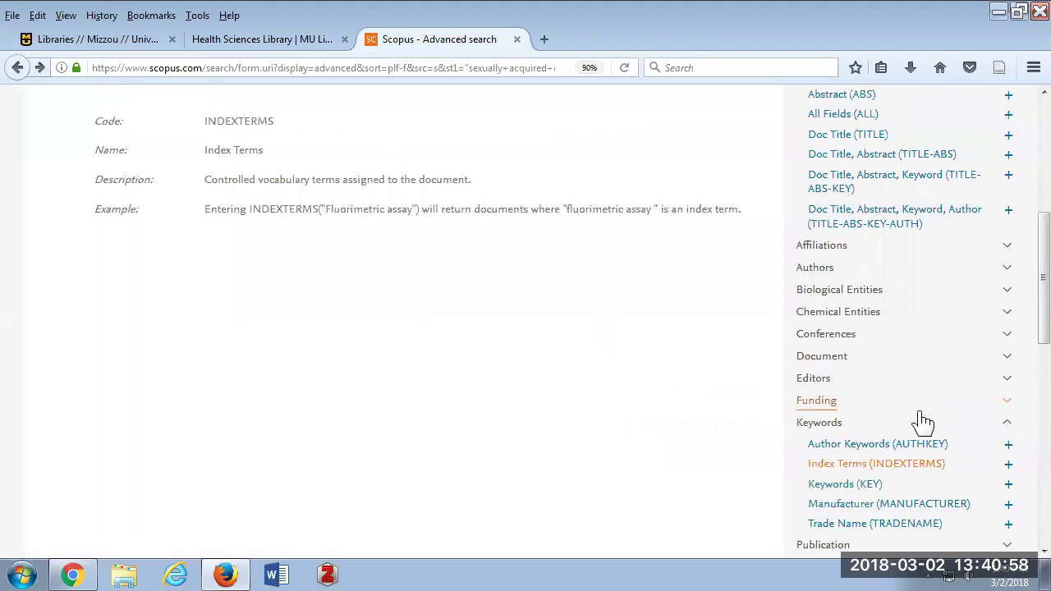
left_click(1009, 464)
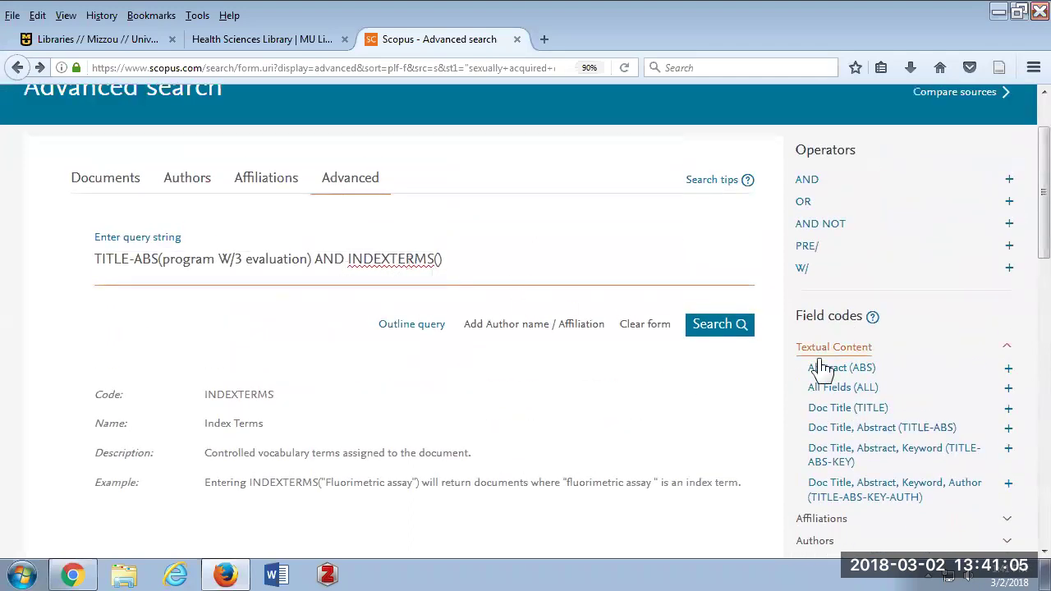
type("sexually tr")
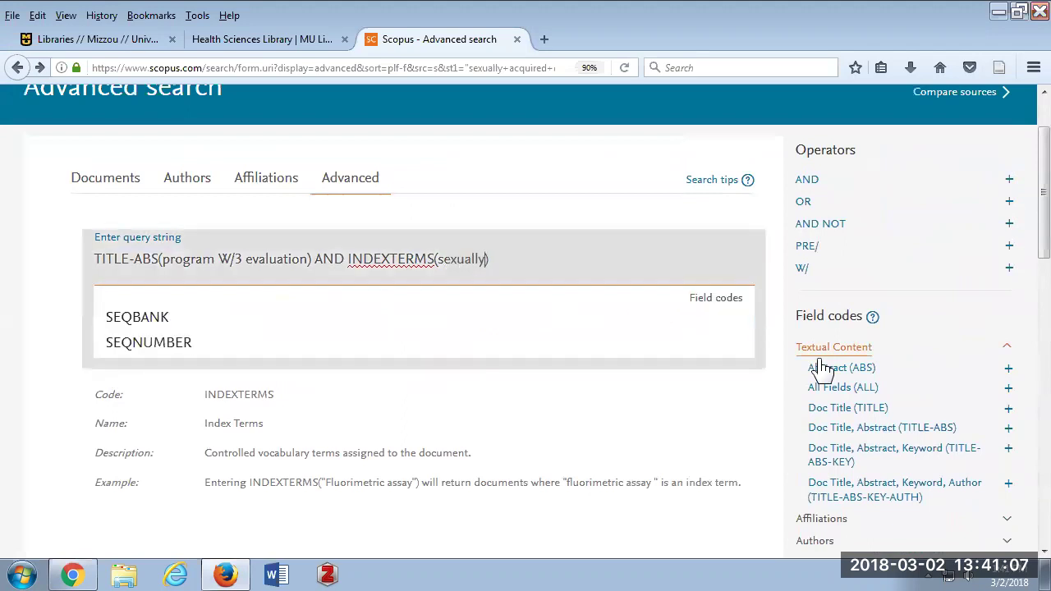
type("ansmitted dise")
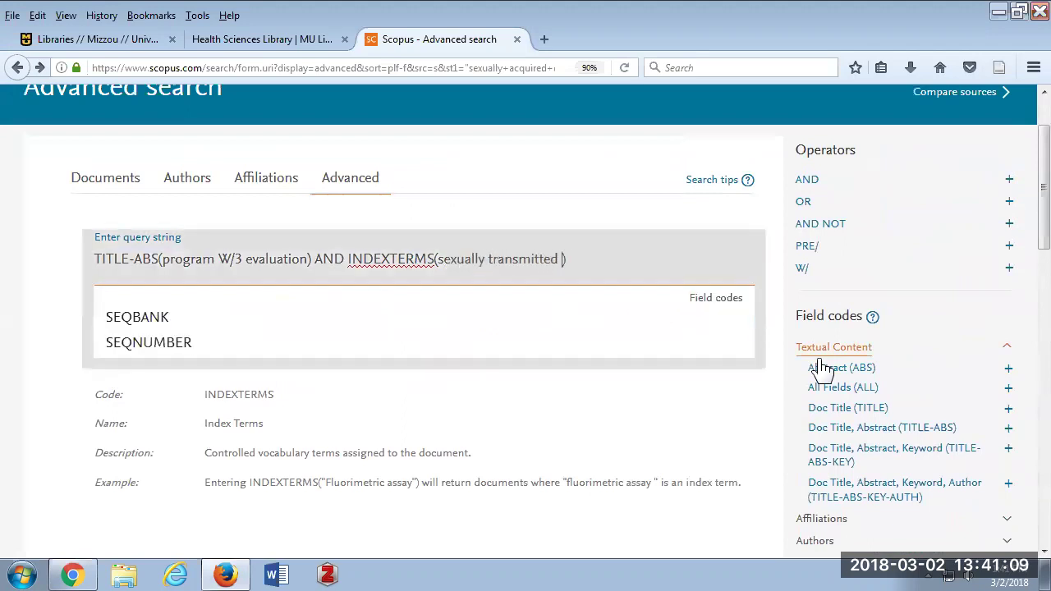
type("ases")
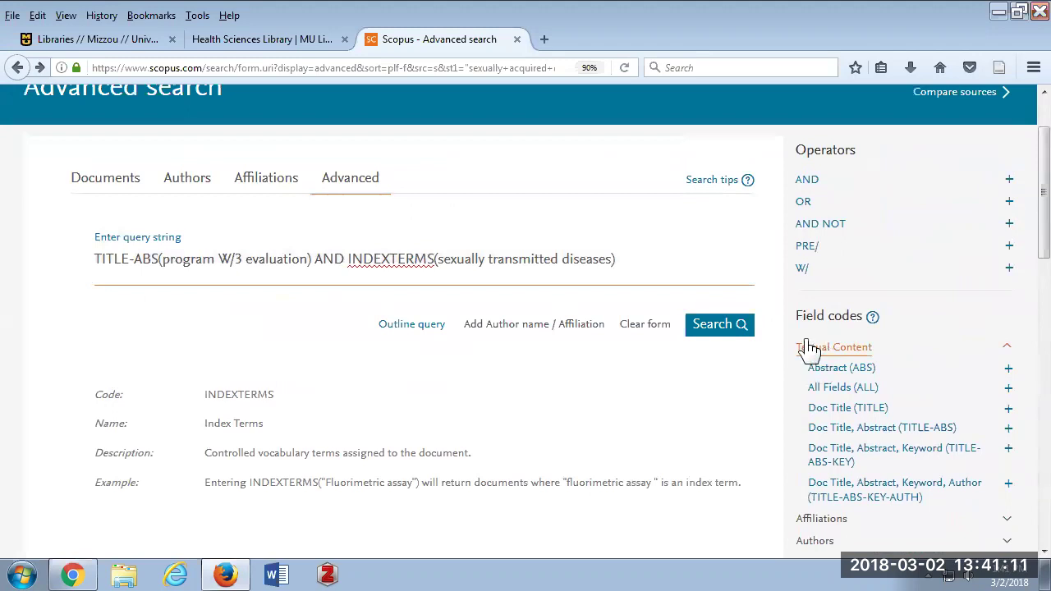
Run the combined query, browse its 100 document results, and return to Advanced search.
left_click(735, 332)
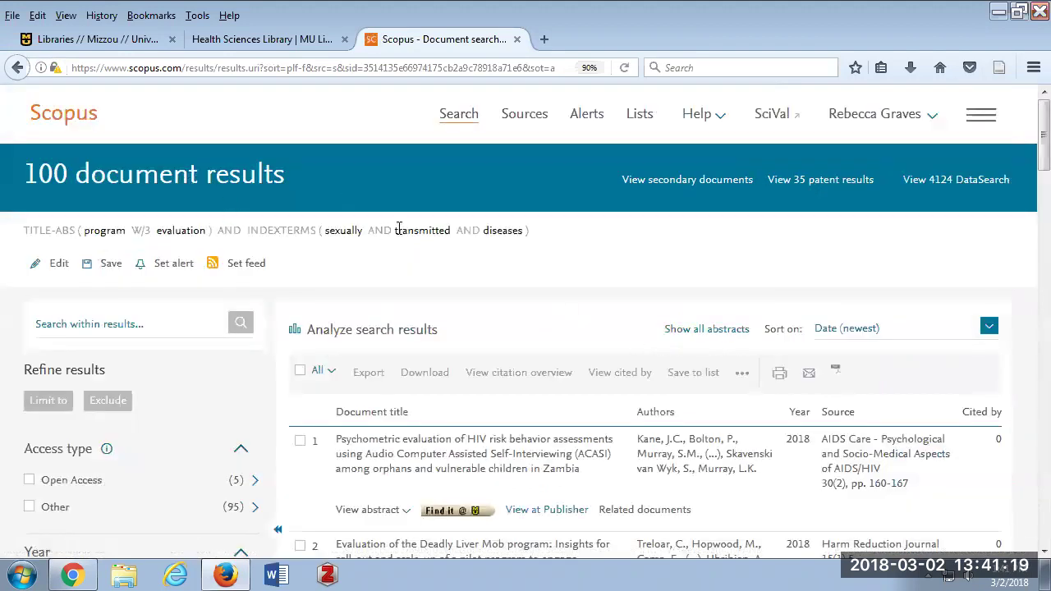
scroll(399, 226, "down", 3)
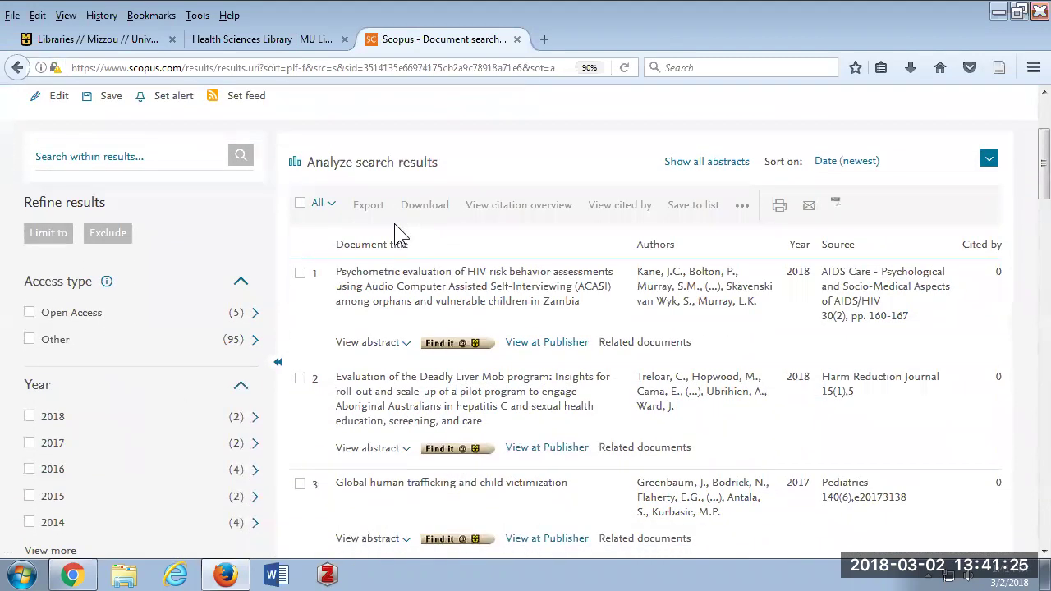
scroll(396, 226, "down", 3)
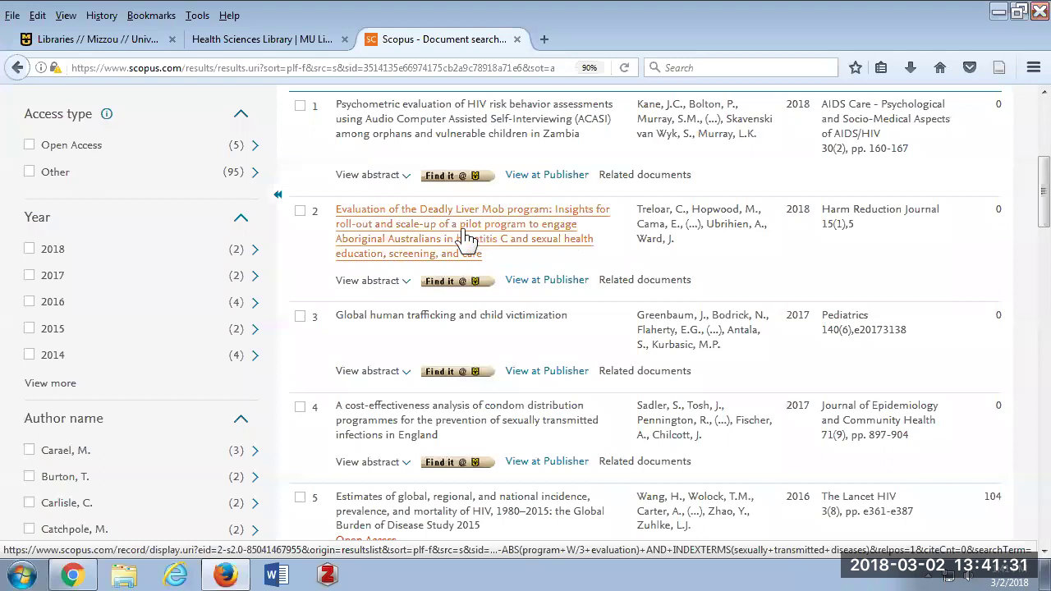
scroll(394, 235, "down", 3)
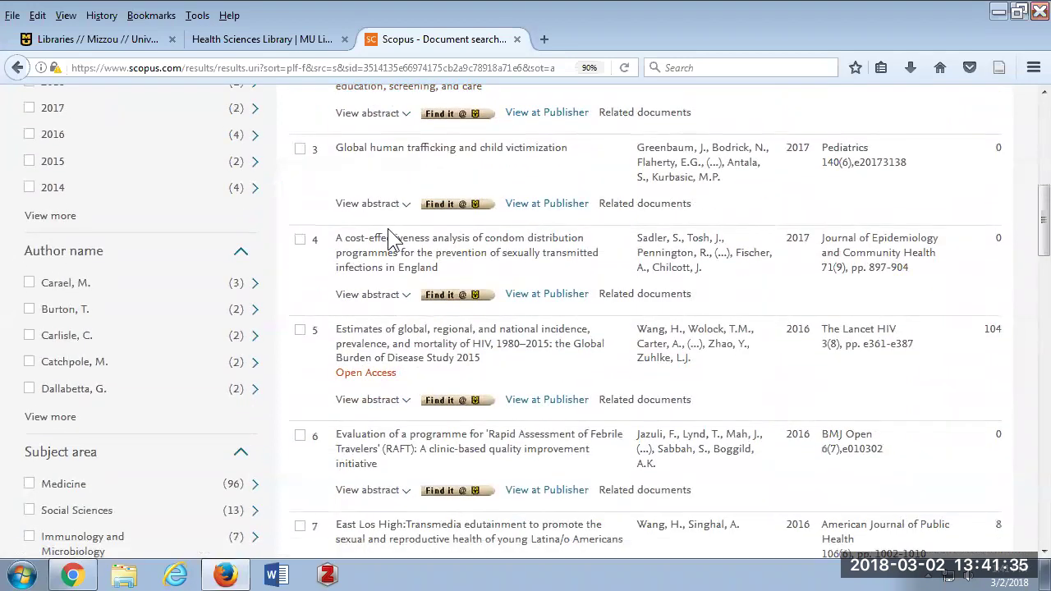
scroll(389, 227, "up", 9)
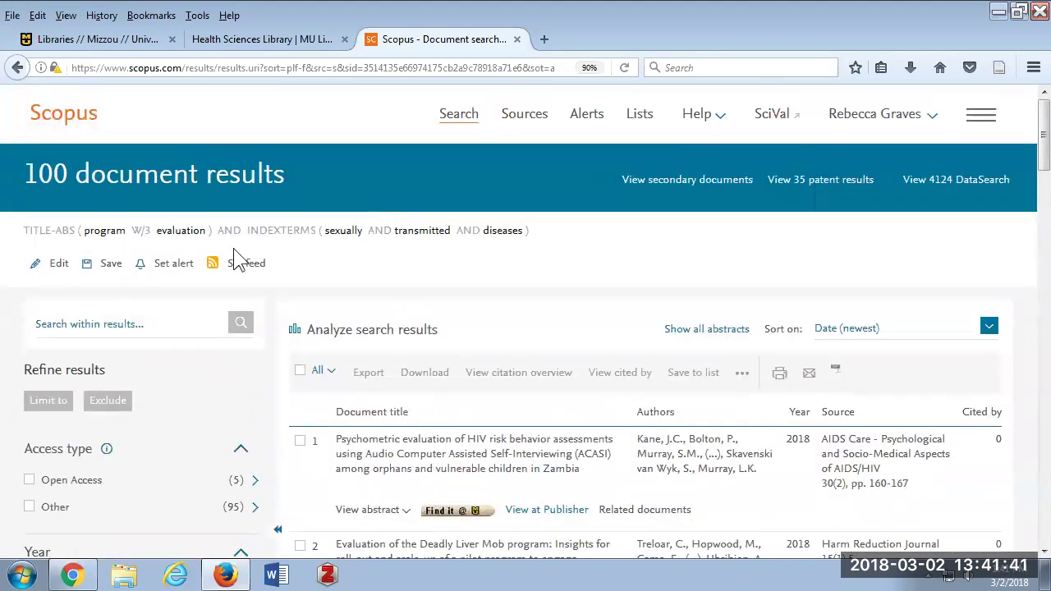
left_click(465, 129)
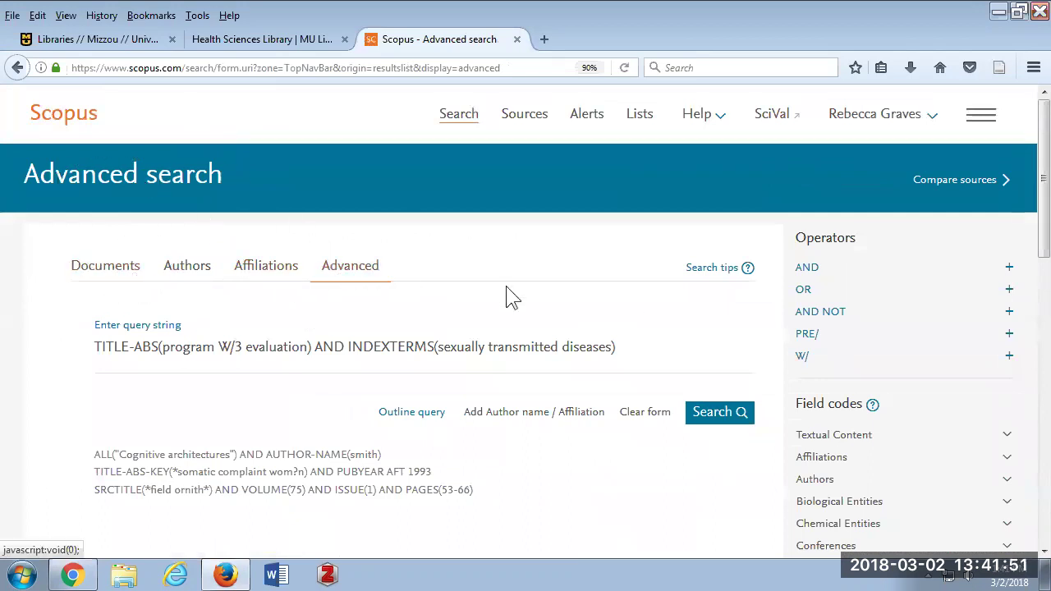
Review the search history and switch to the basic Document search form.
mouse_move(802, 361)
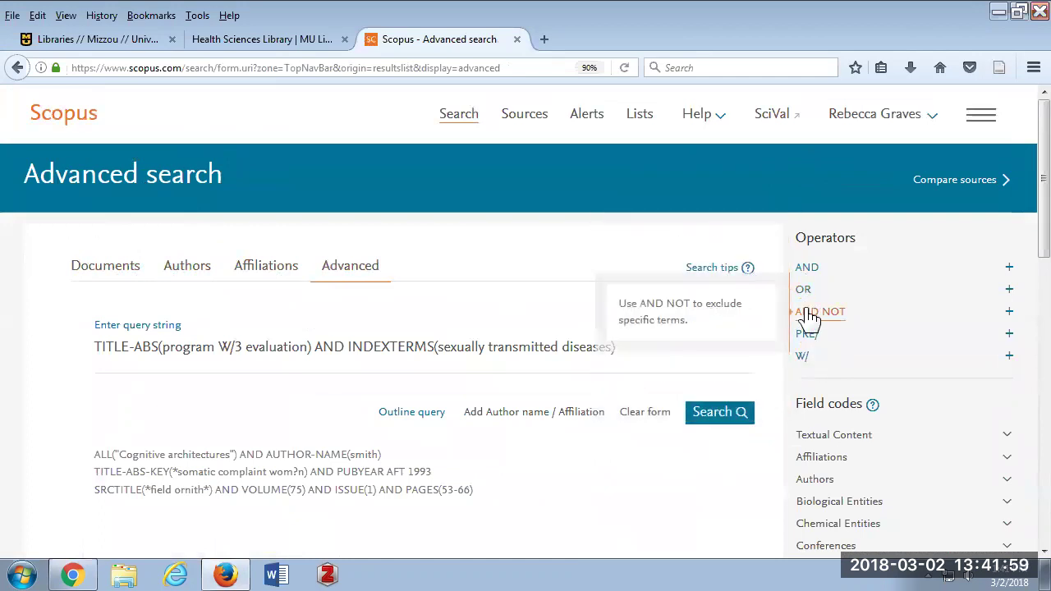
scroll(860, 419, "down", 2)
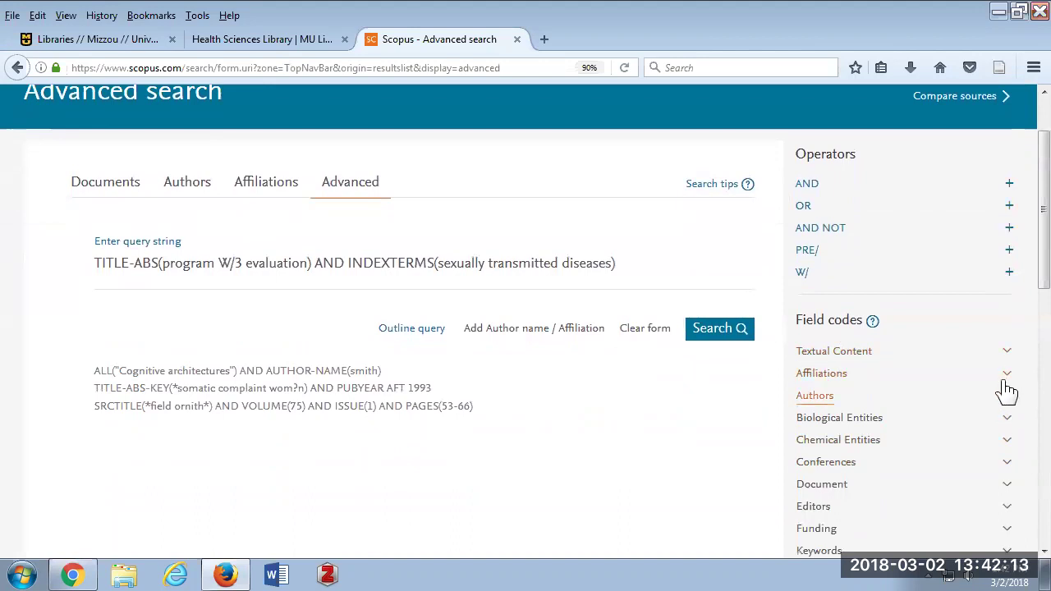
scroll(681, 298, "up", 2)
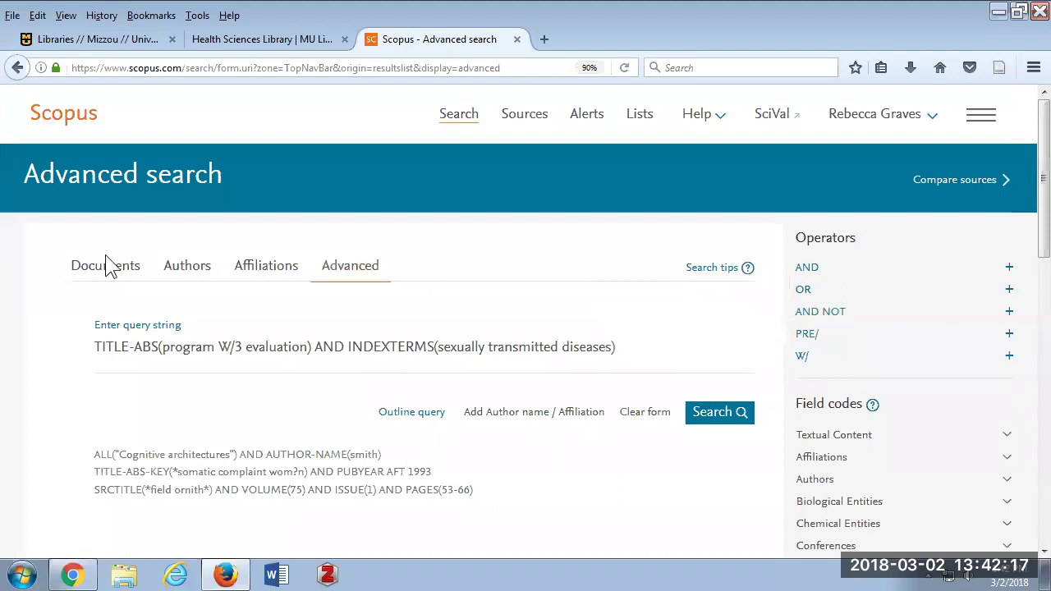
left_click(149, 277)
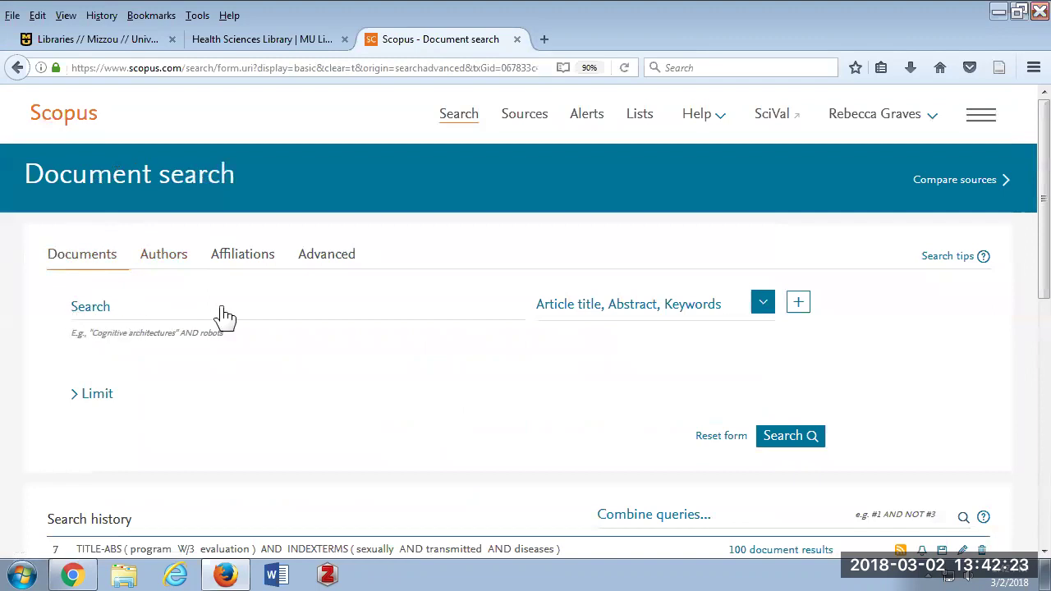
Add two AND-joined search rows to the Document search form and scroll to Search history.
left_click(133, 321)
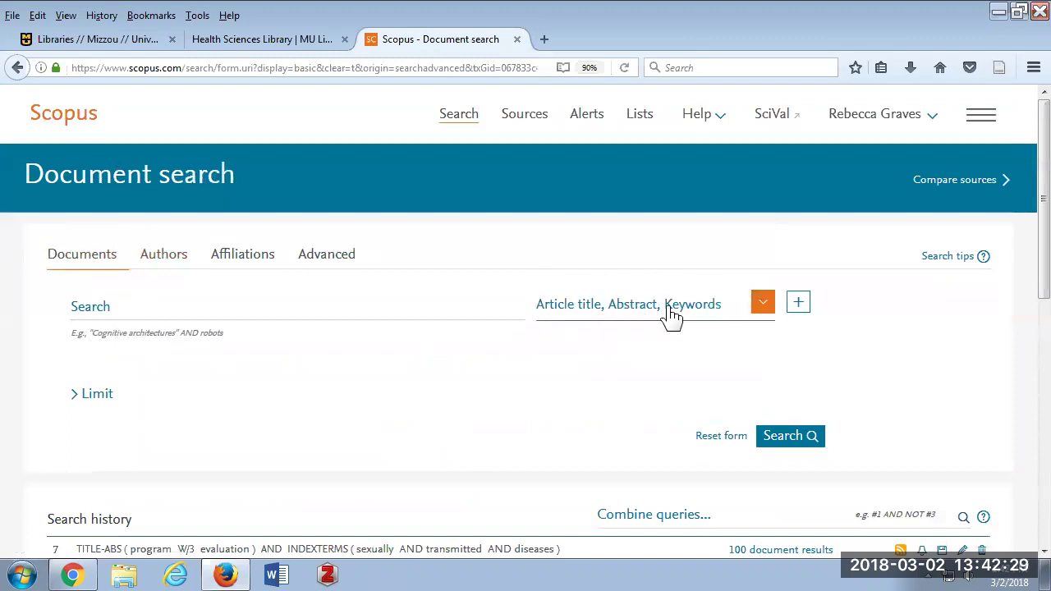
left_click(759, 310)
left_click(759, 312)
left_click(798, 312)
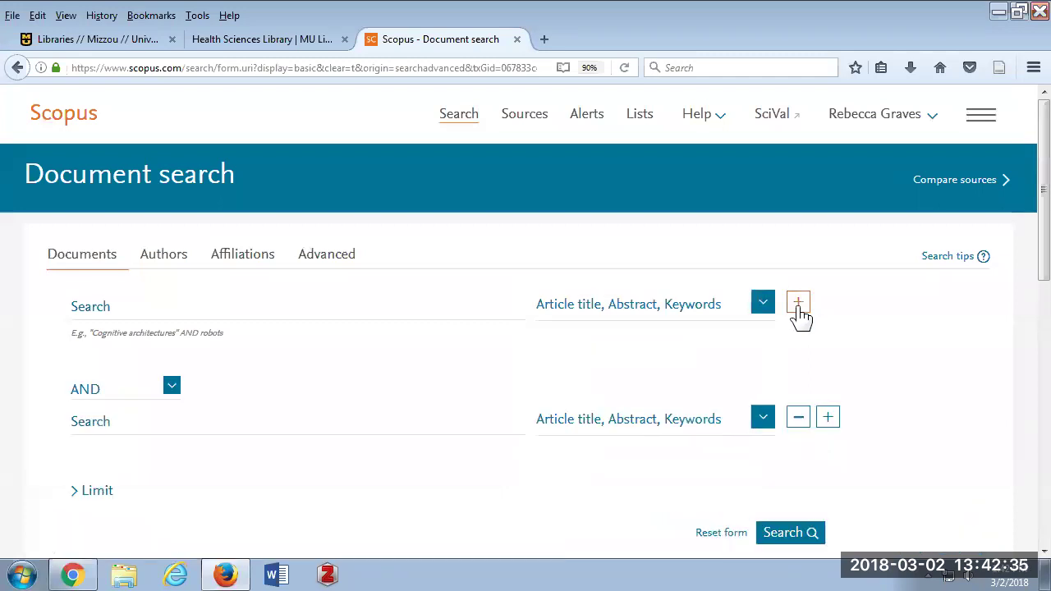
left_click(798, 305)
scroll(798, 314, "down", 2)
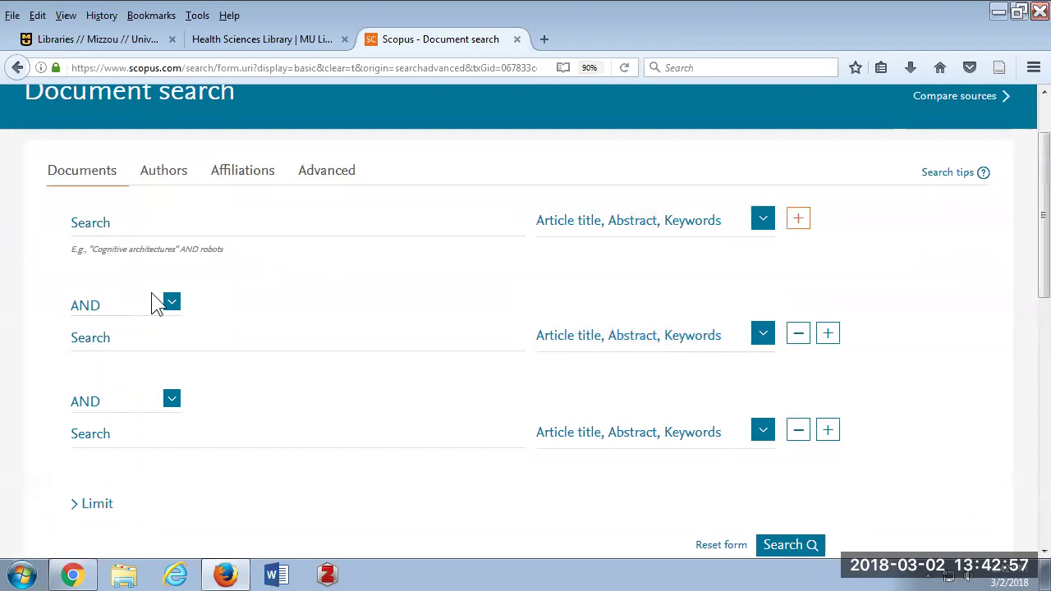
scroll(156, 302, "down", 5)
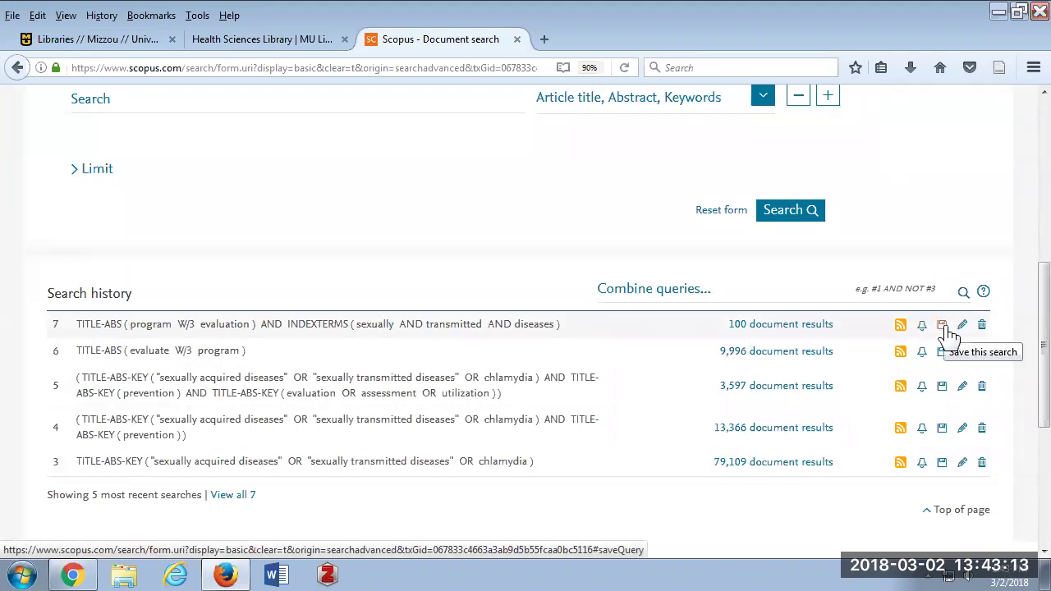
Open query 7's 100 results and the full record of the East Los High article.
left_click(793, 329)
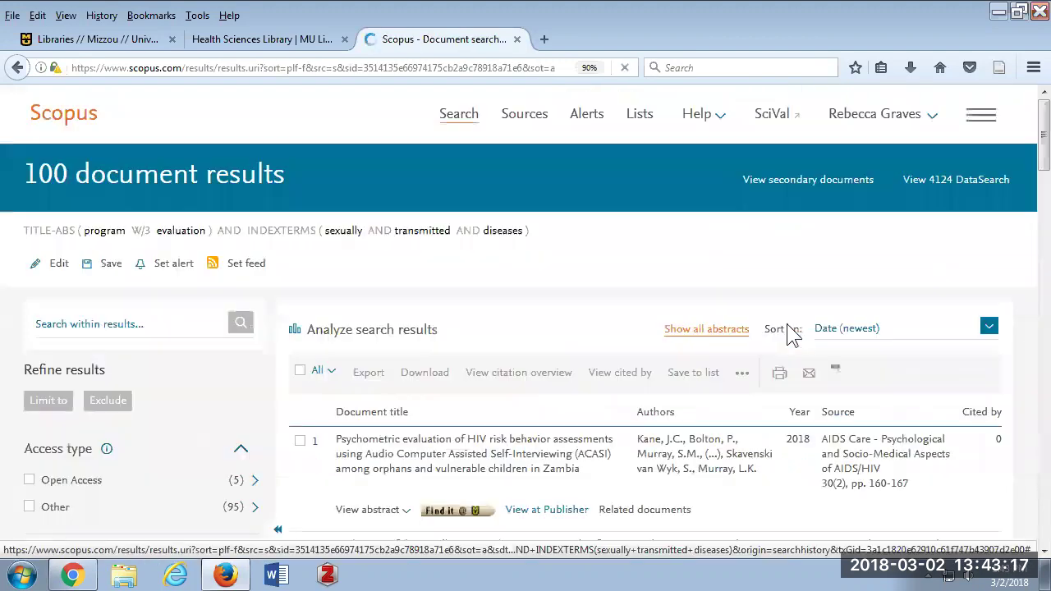
scroll(793, 330, "down", 4)
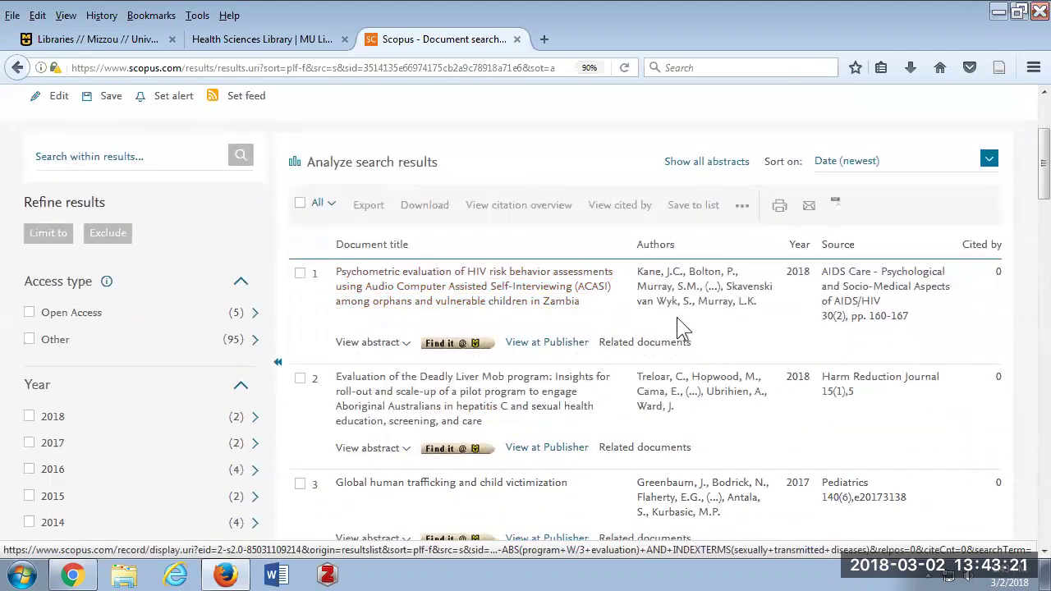
scroll(680, 319, "down", 8)
scroll(677, 322, "down", 2)
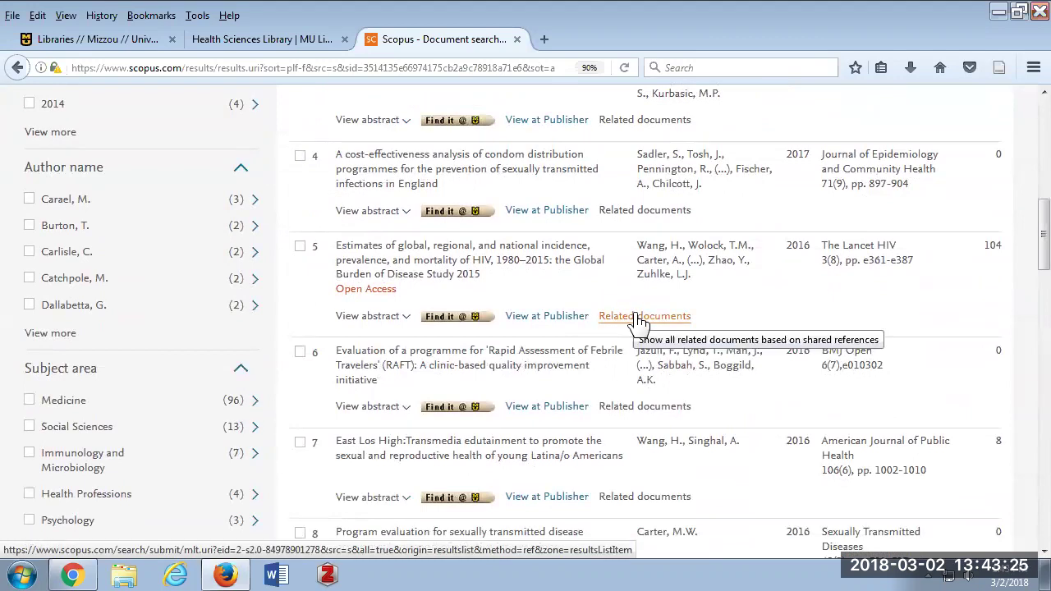
scroll(624, 319, "down", 2)
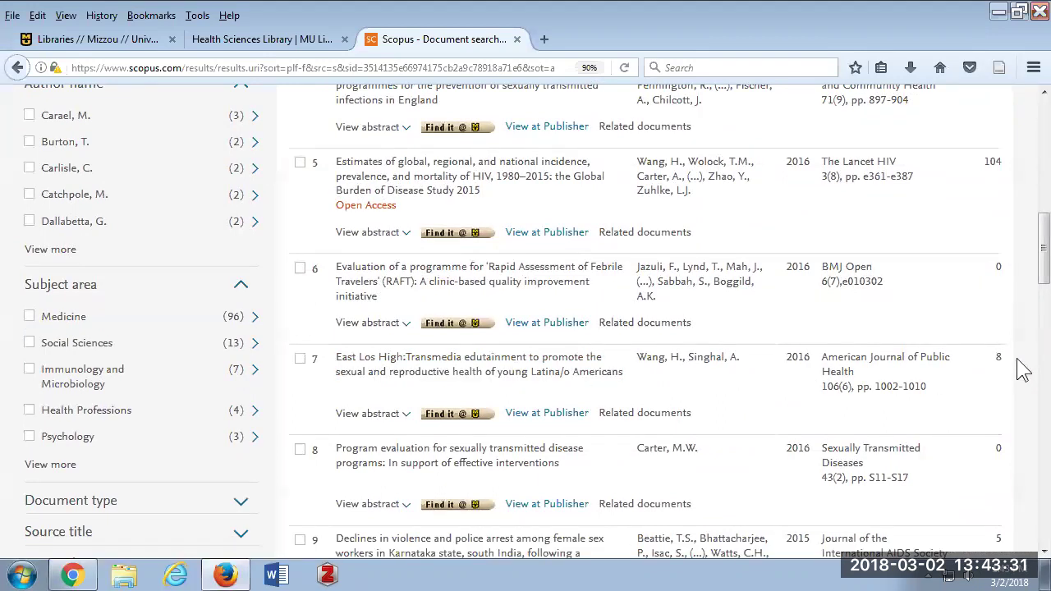
left_click(509, 370)
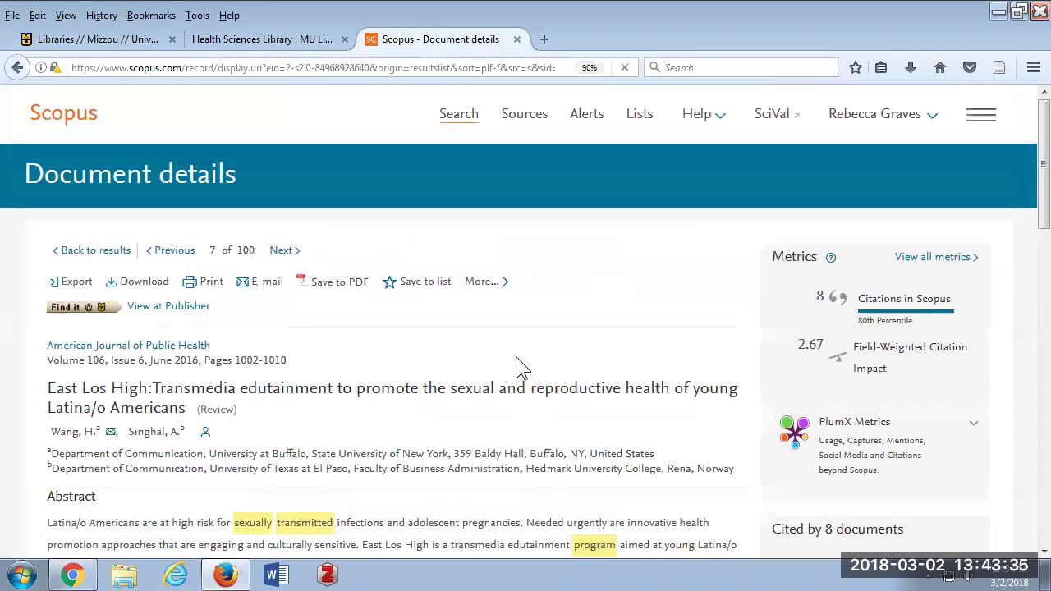
left_click(82, 309)
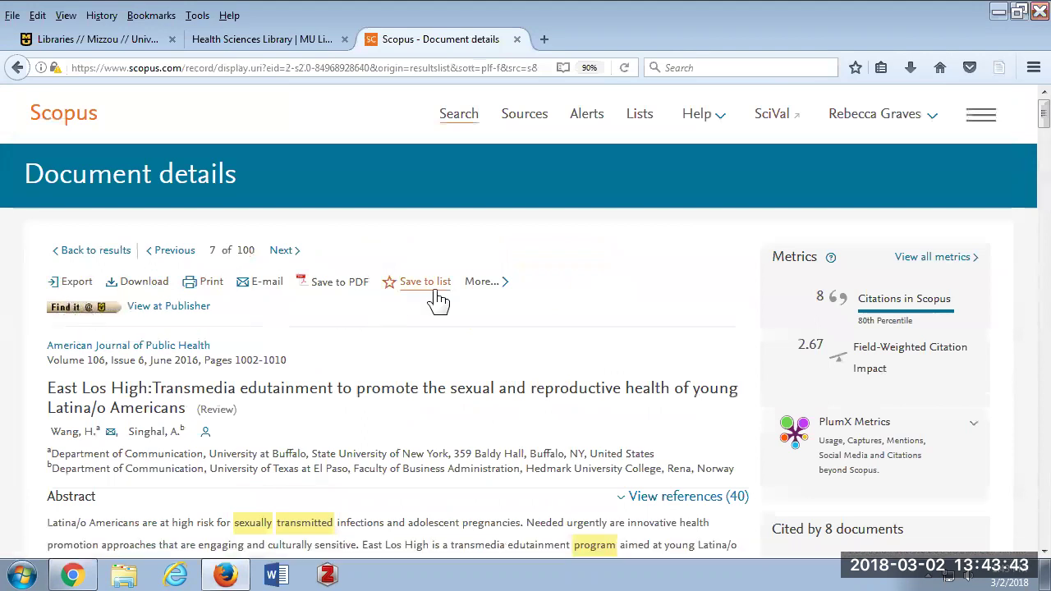
scroll(440, 301, "down", 3)
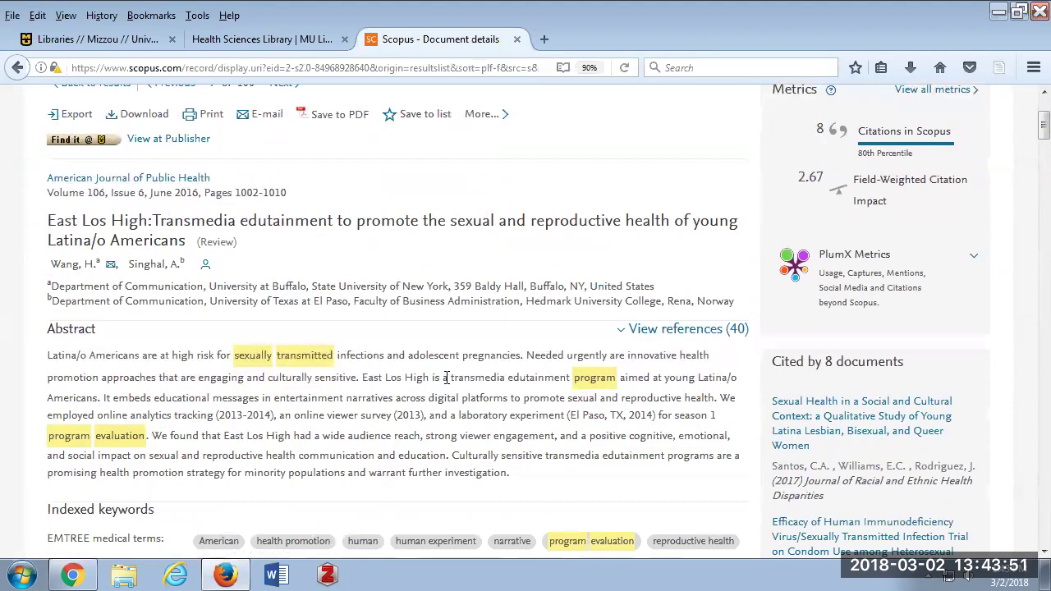
scroll(447, 376, "down", 4)
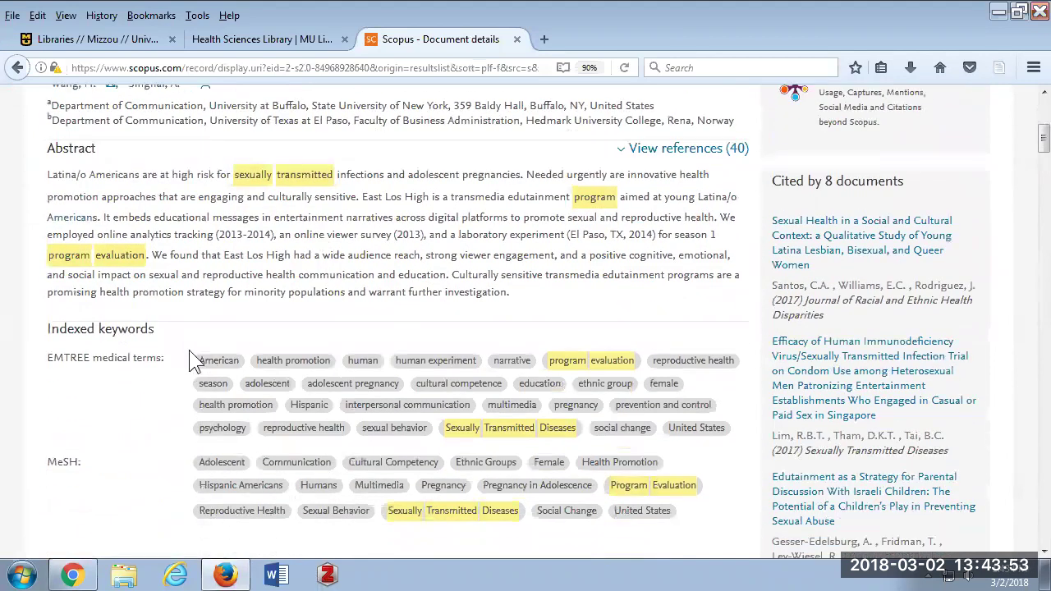
scroll(189, 353, "down", 3)
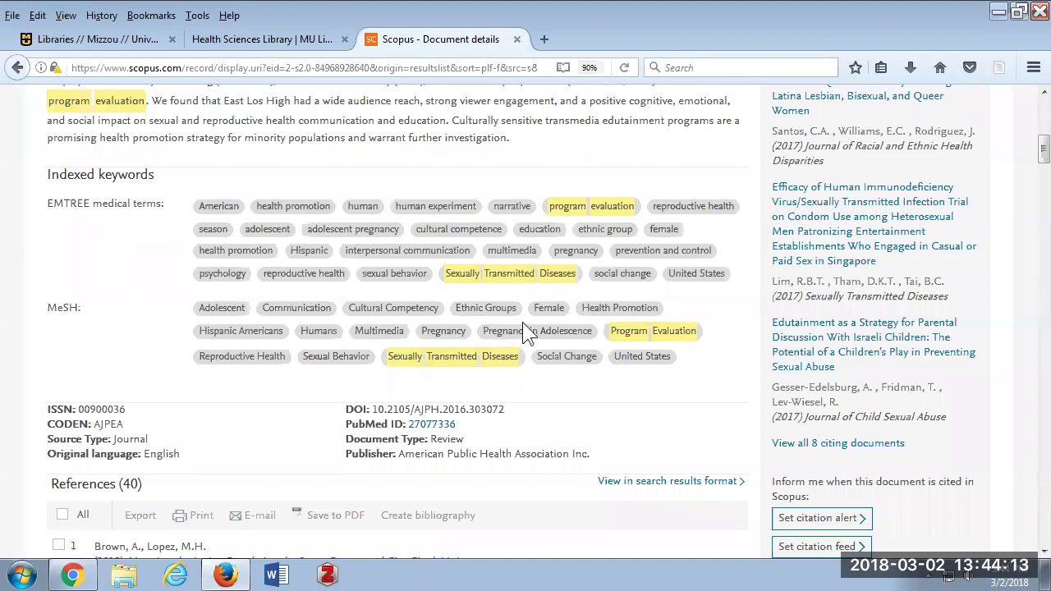
scroll(523, 322, "down", 5)
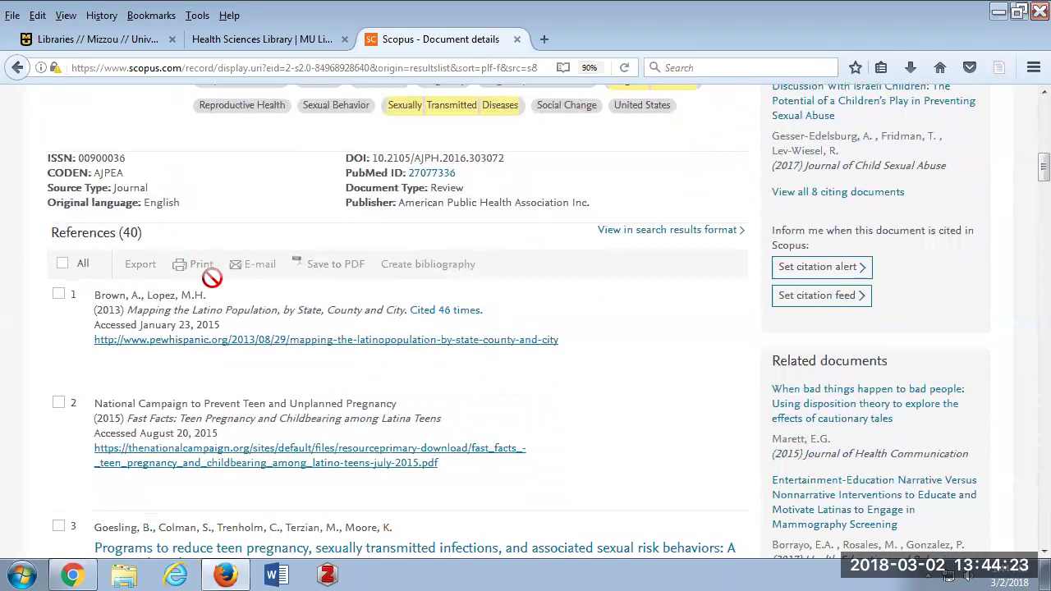
scroll(238, 287, "down", 2)
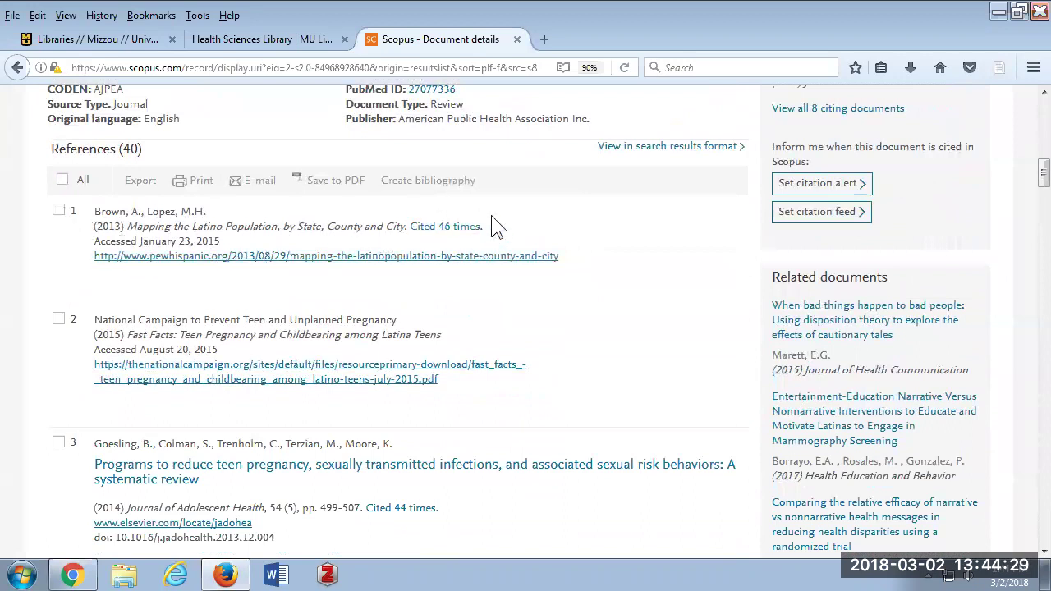
scroll(444, 240, "down", 5)
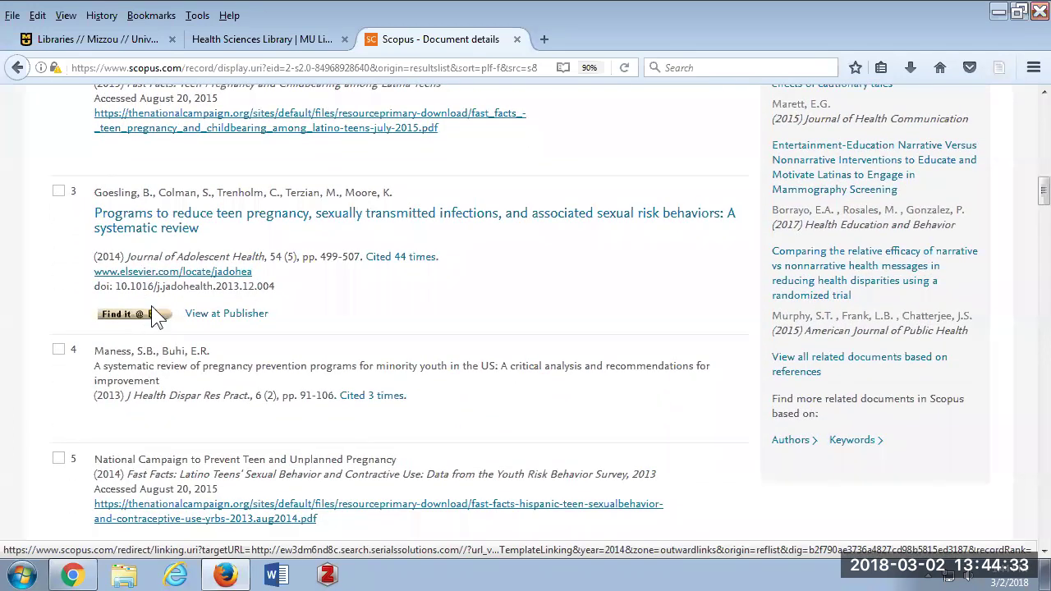
scroll(206, 294, "up", 5)
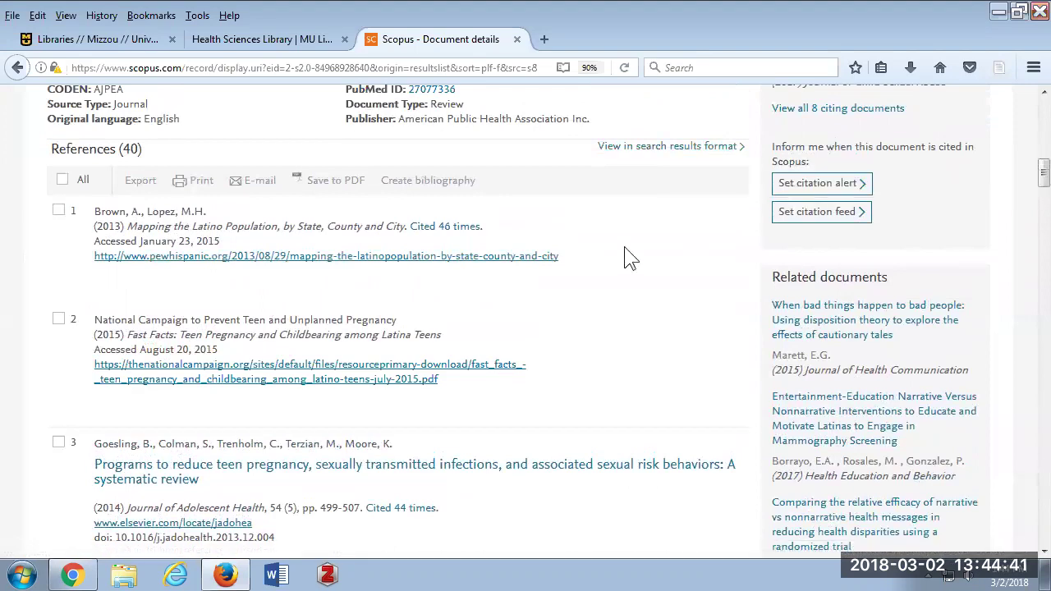
scroll(624, 246, "up", 2)
scroll(622, 251, "up", 10)
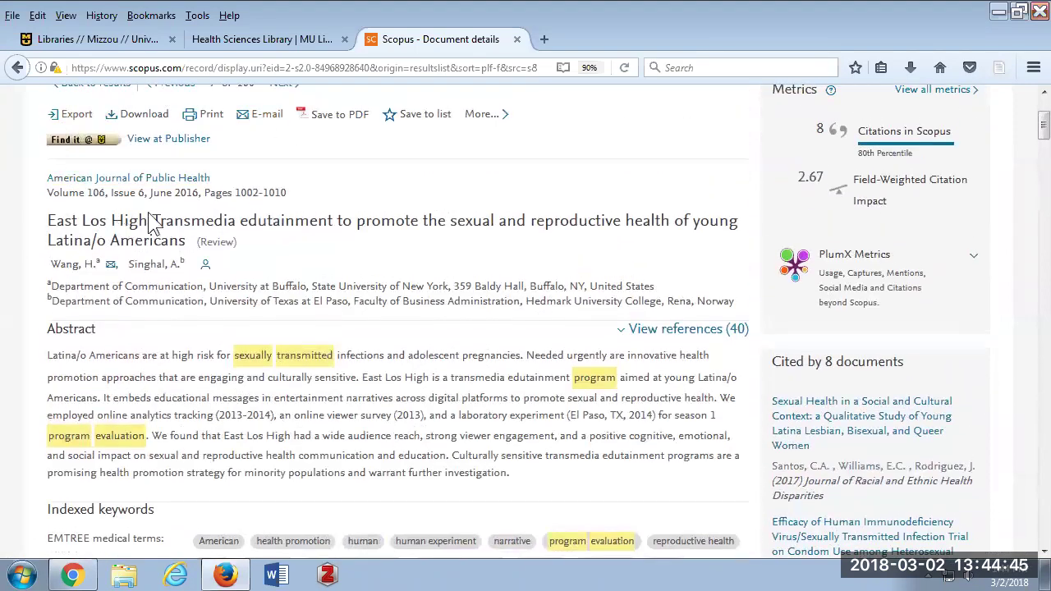
scroll(239, 212, "down", 1)
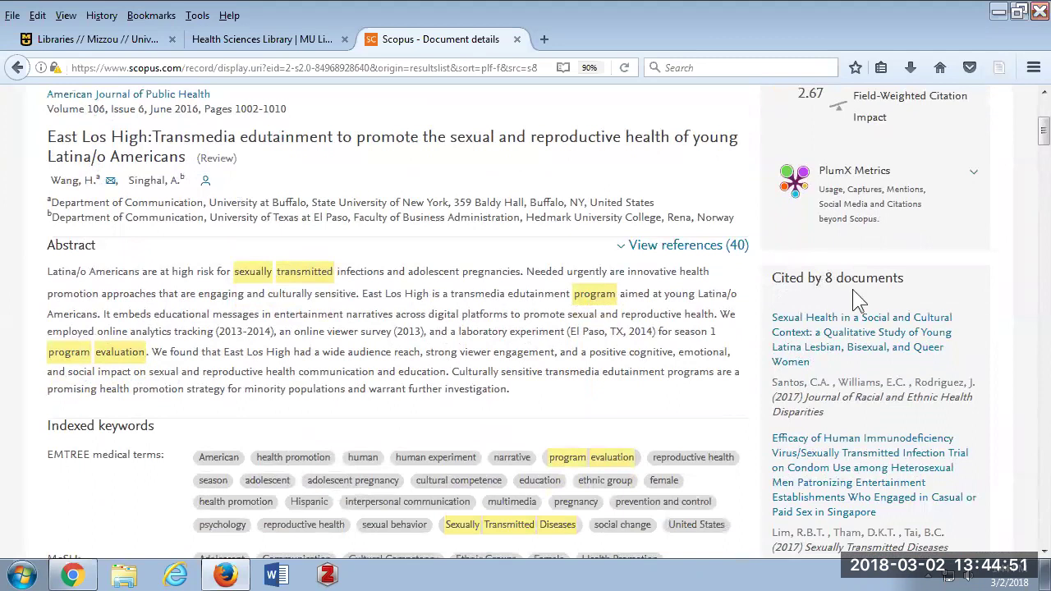
scroll(860, 302, "down", 1)
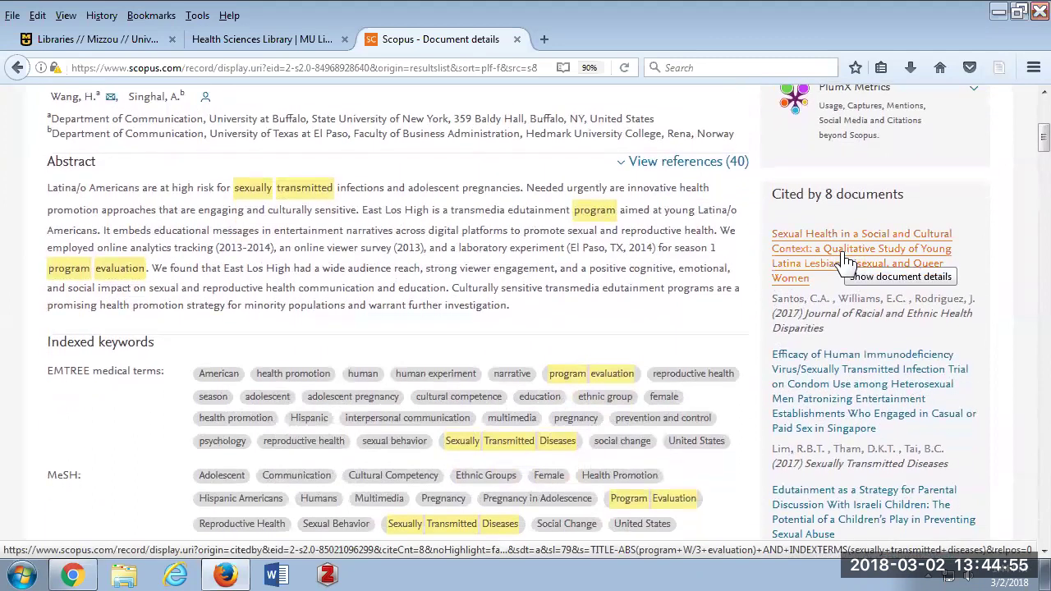
scroll(848, 260, "up", 1)
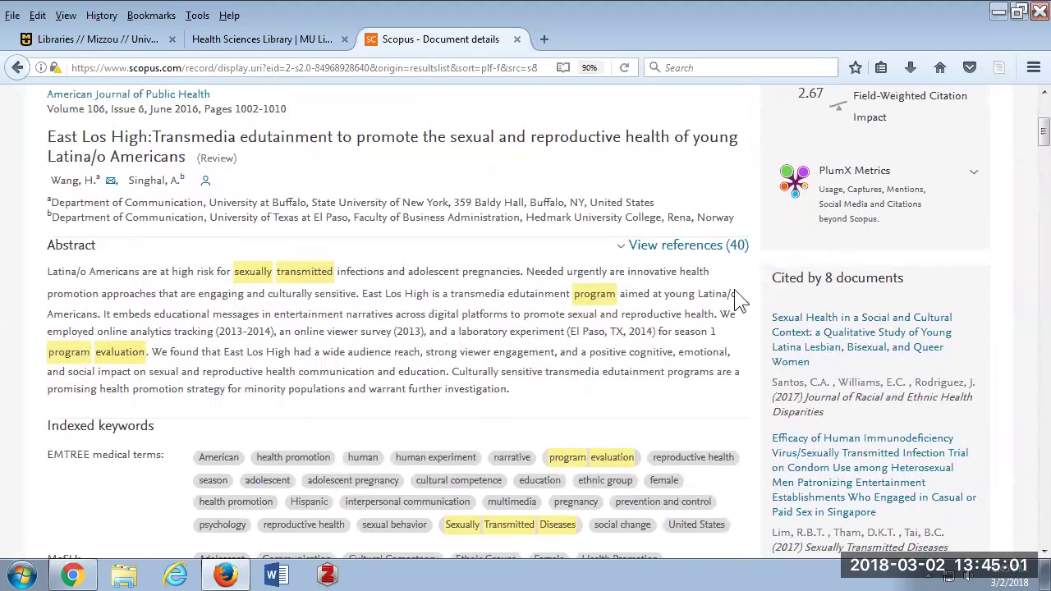
scroll(823, 289, "down", 1)
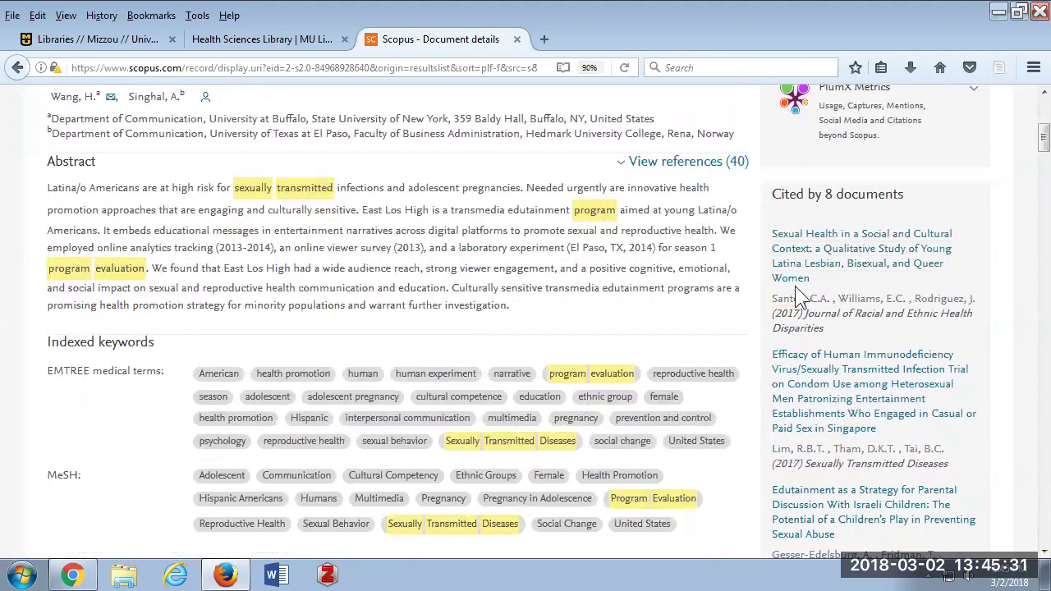
Open PubMed from the library homepage's Quick Links in a new browser tab.
left_click(263, 40)
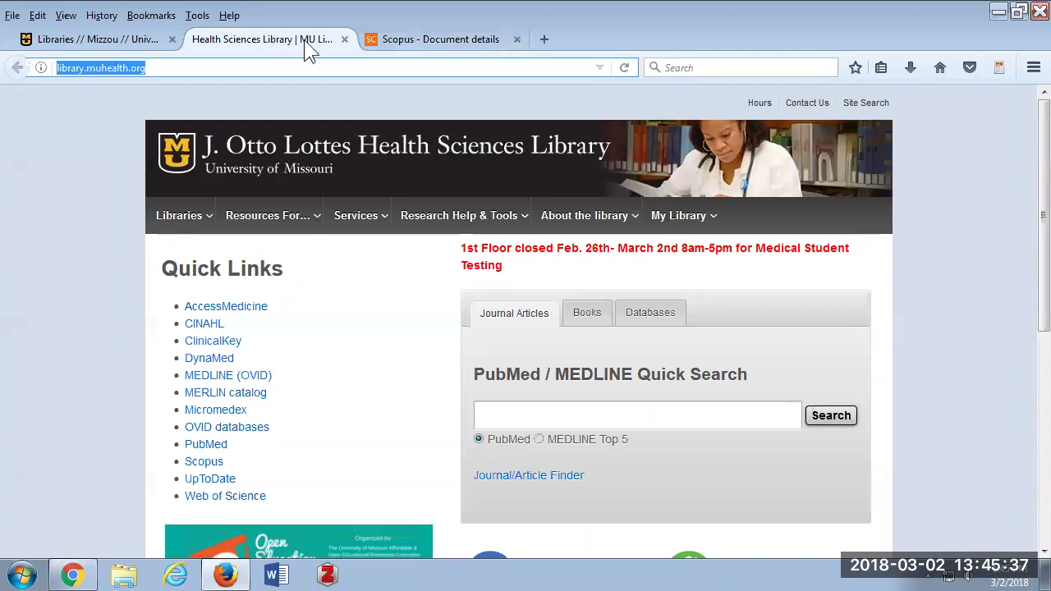
left_click(203, 450)
right_click(200, 451)
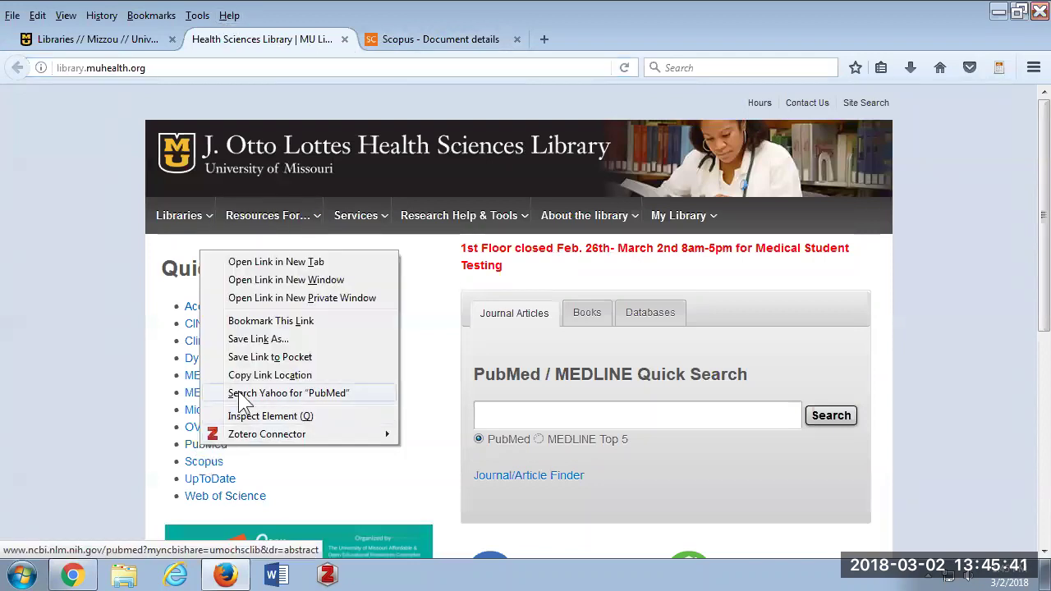
left_click(235, 261)
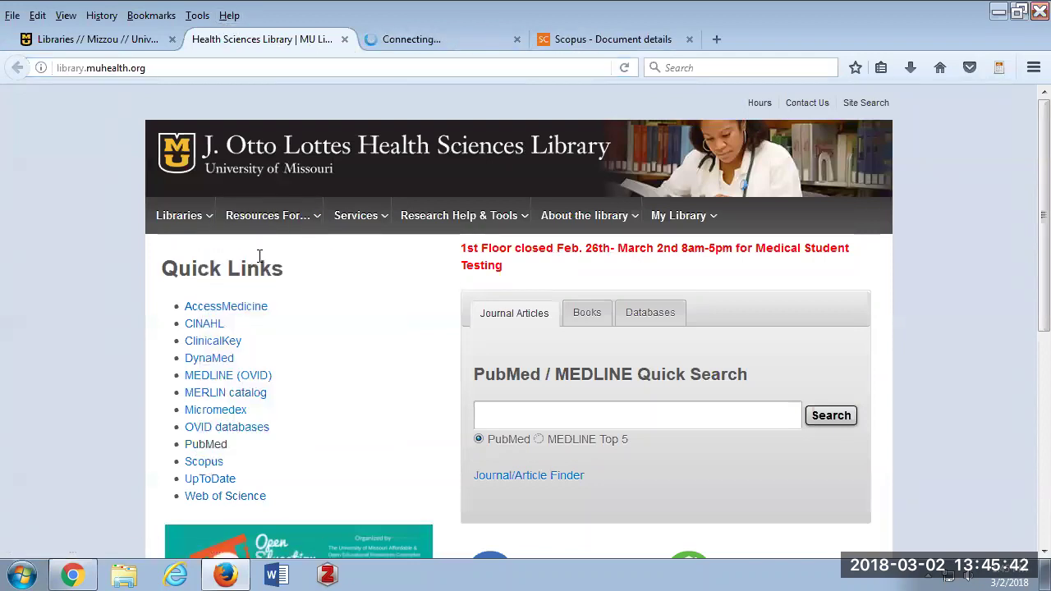
Search PubMed for 'sexually acquired diseases', returning 7,181 results.
left_click(407, 34)
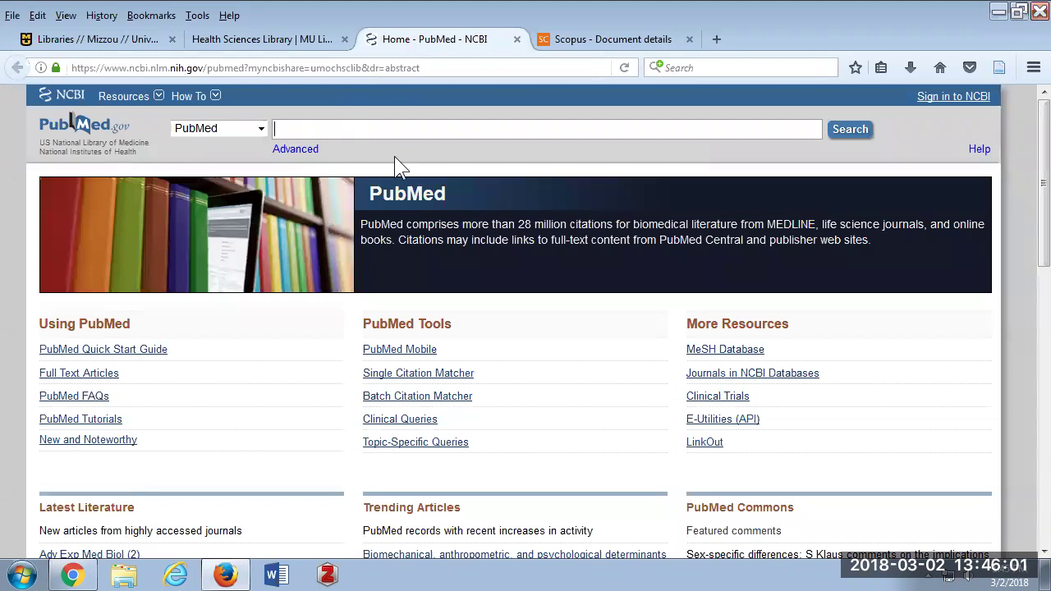
type("sexually acqu")
type("ired diseases")
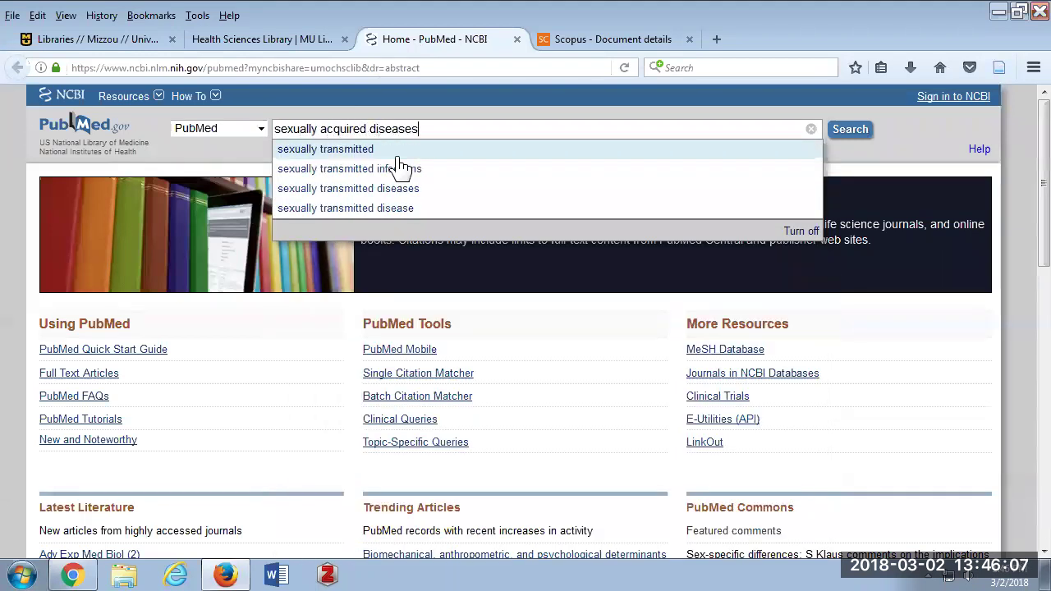
key("Return")
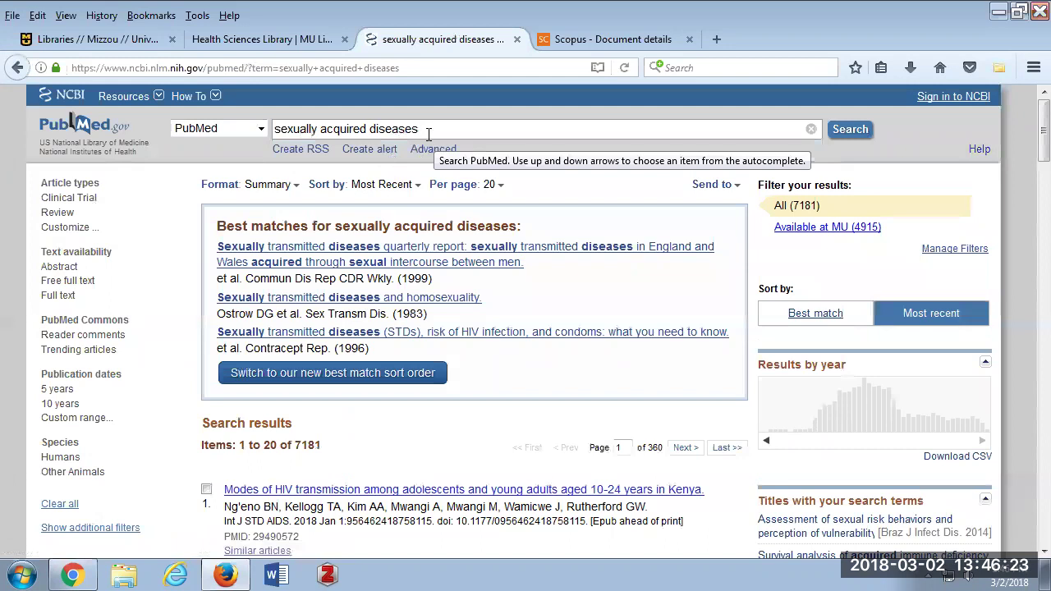
scroll(461, 200, "down", 5)
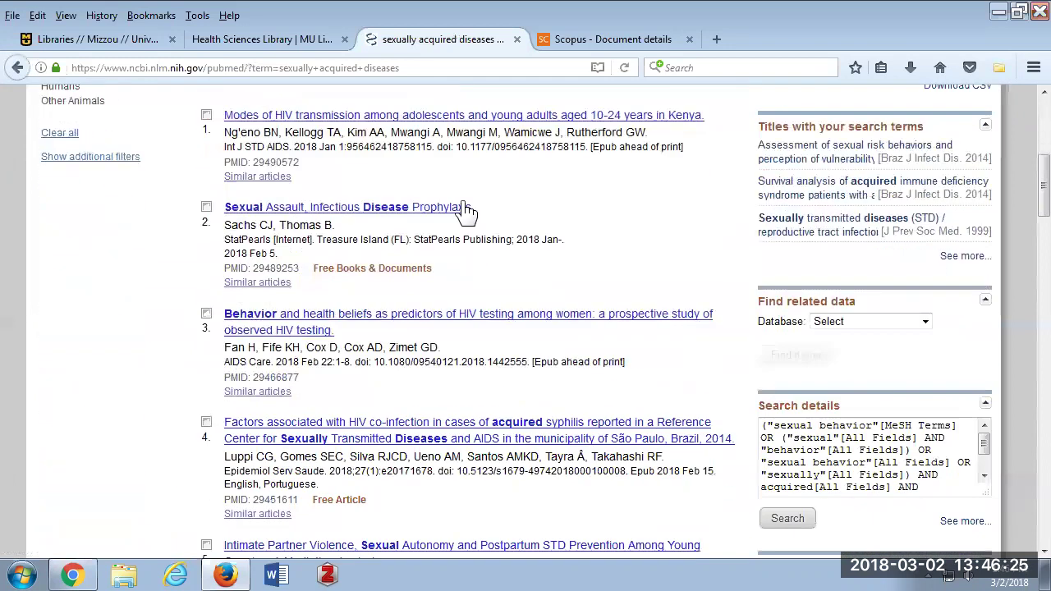
scroll(463, 199, "up", 5)
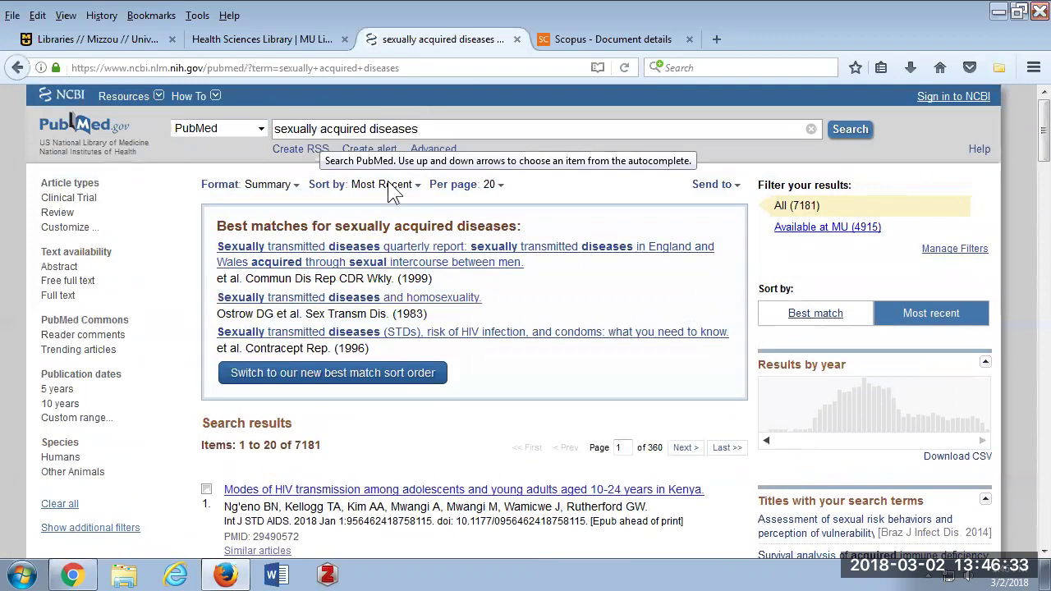
scroll(336, 436, "down", 8)
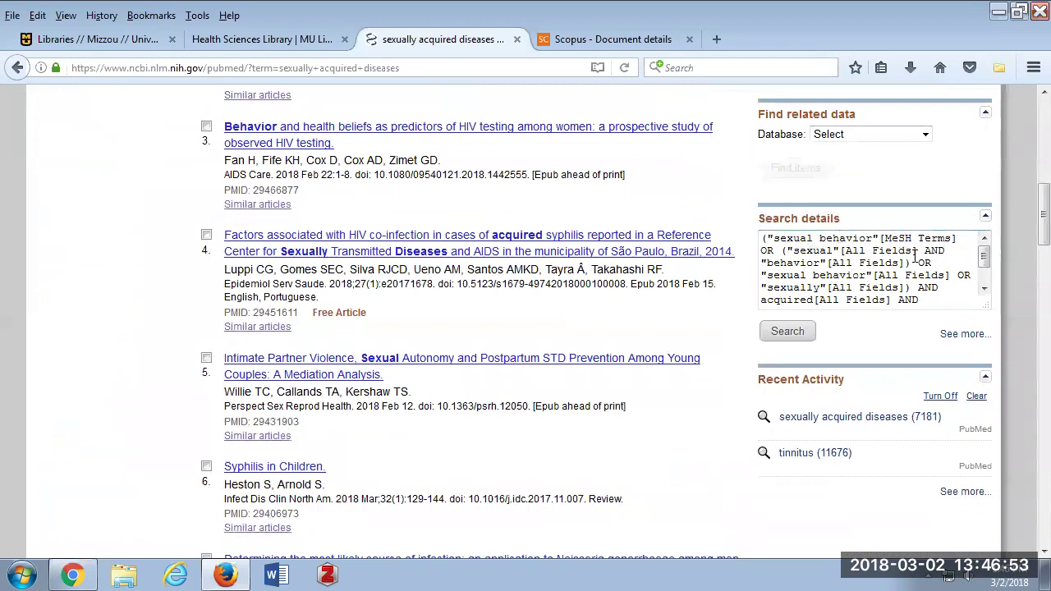
left_click(985, 260)
mouse_move(985, 258)
left_mouse_down()
mouse_move(988, 281)
mouse_move(987, 255)
left_mouse_up()
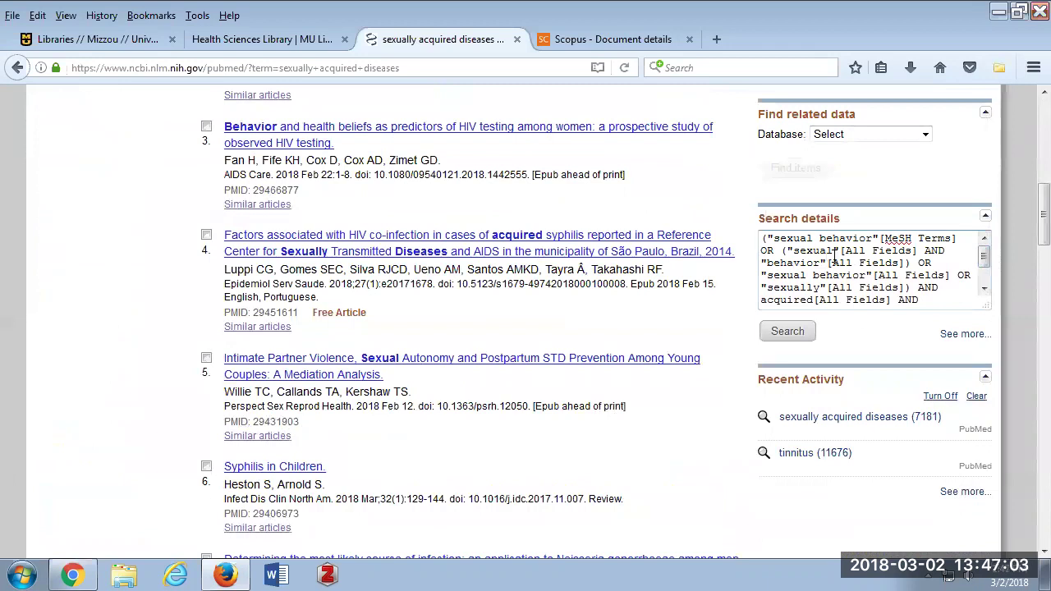
scroll(835, 256, "up", 8)
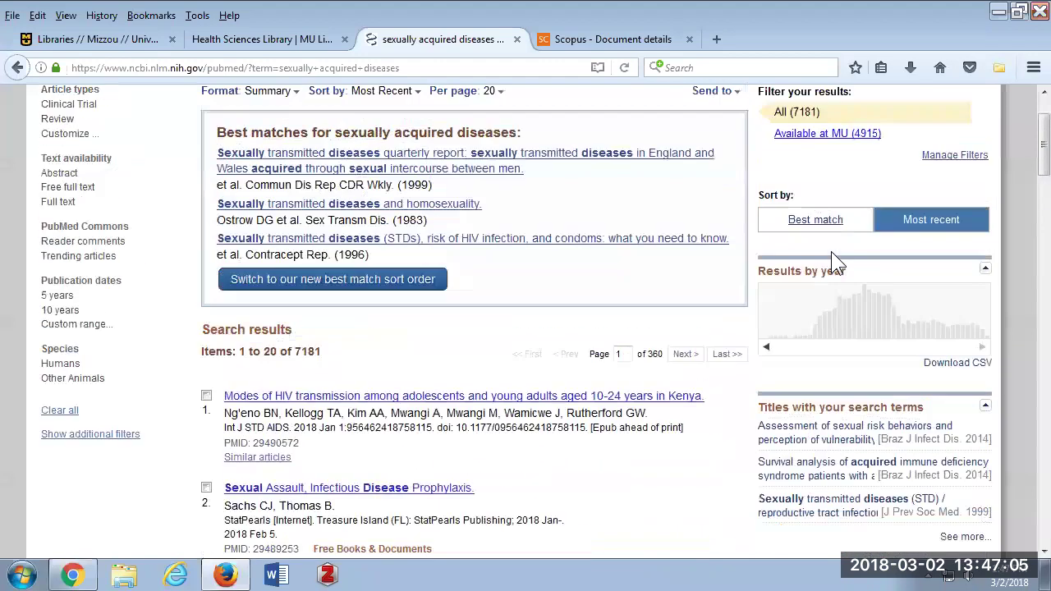
Change the query to 'sexually transmitted diseases' and rerun it, getting 320,761 results.
left_click(429, 128)
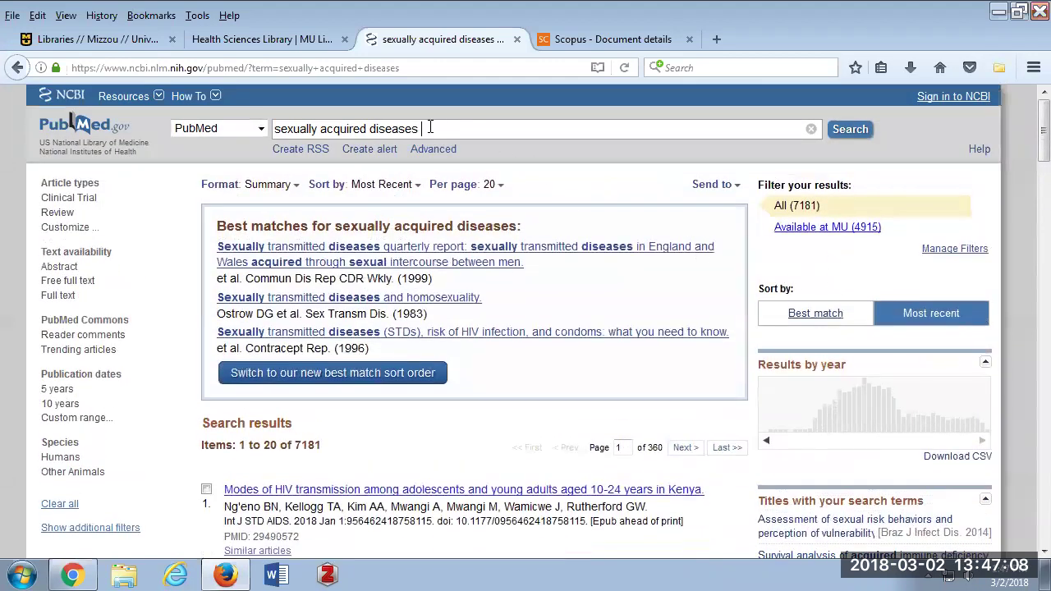
double_click(345, 129)
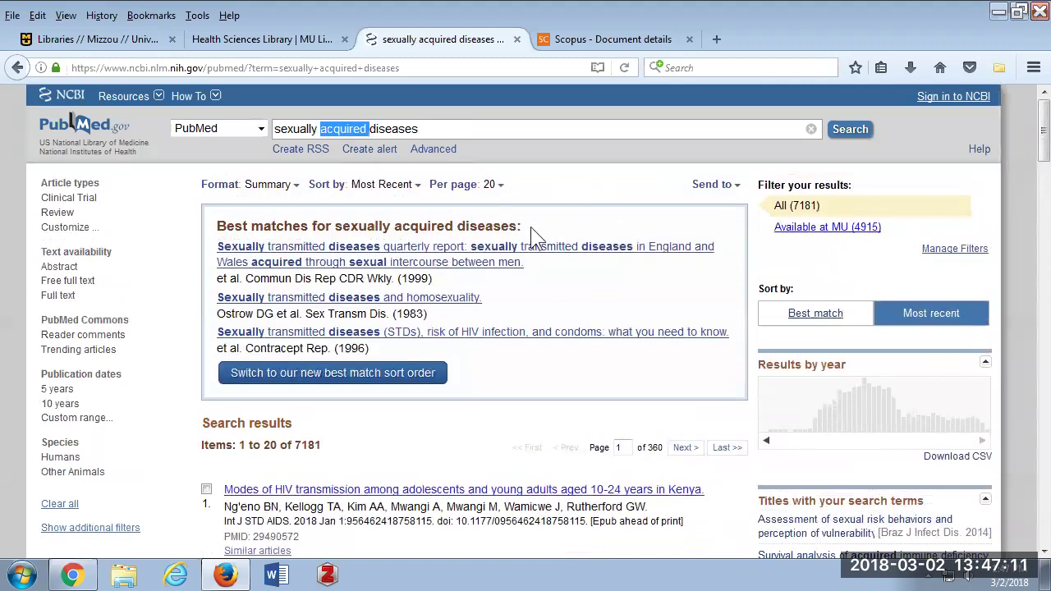
type("transmitted")
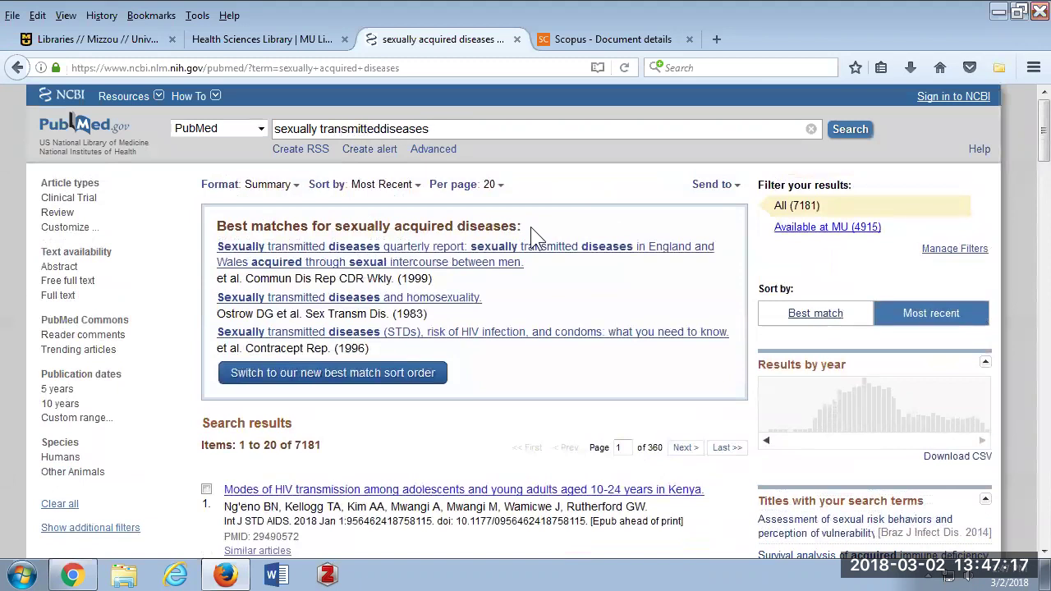
key("Return")
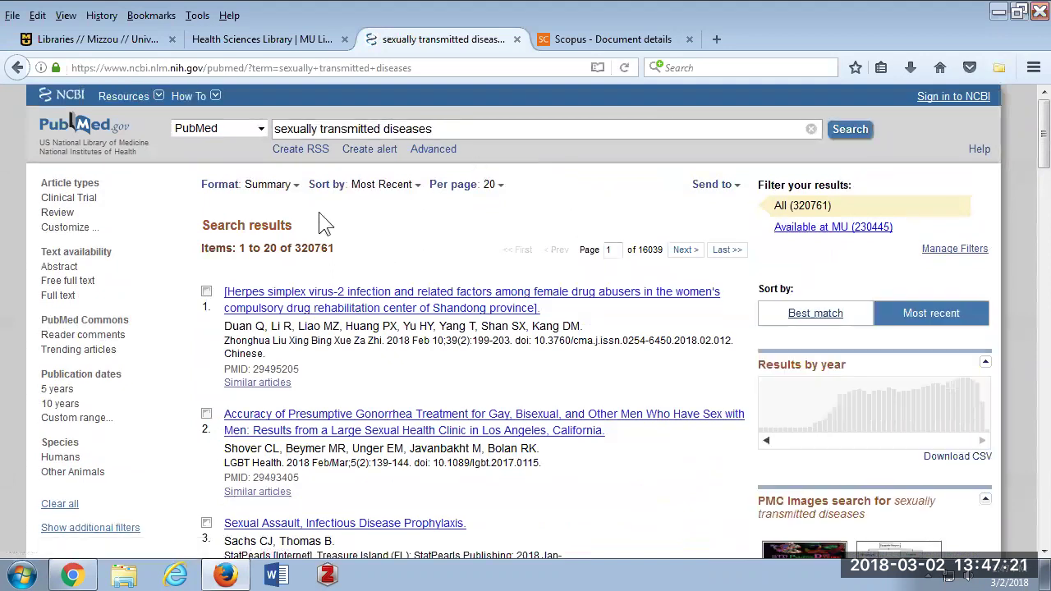
scroll(322, 261, "down", 4)
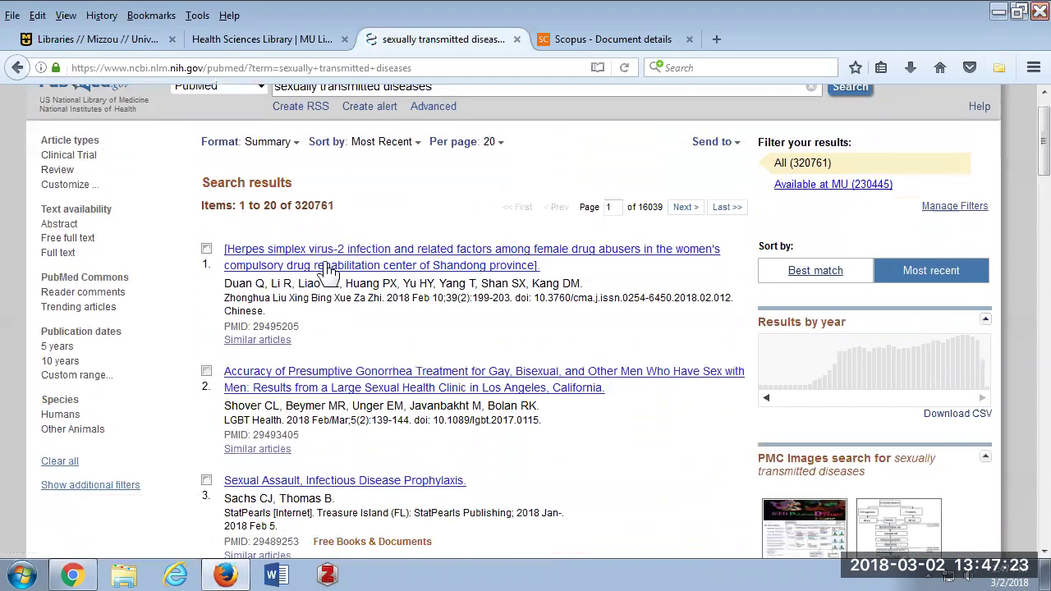
scroll(323, 261, "down", 10)
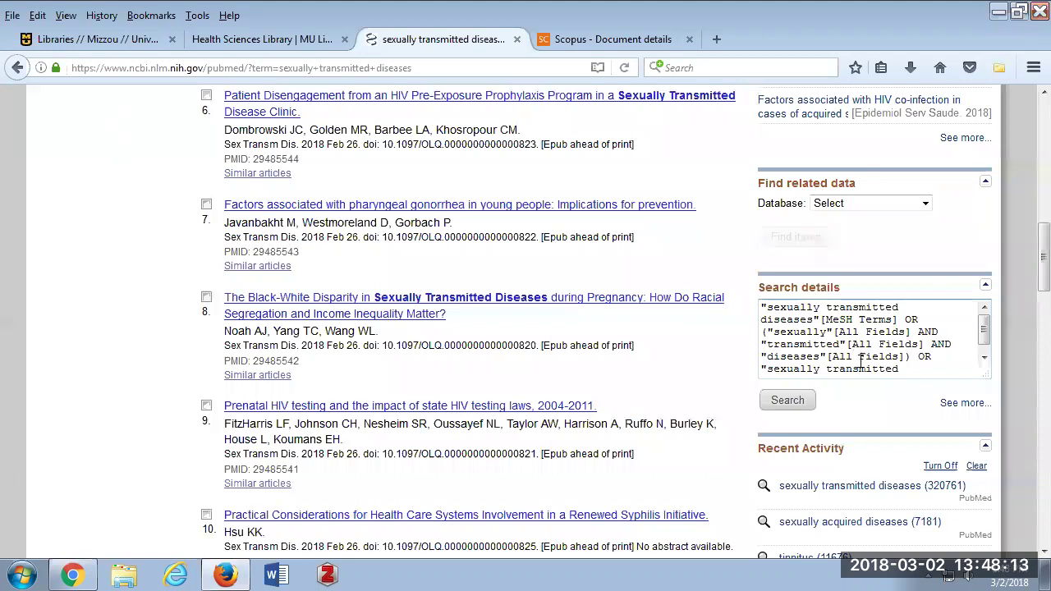
Delete the separate-word terms from the translated query and rerun it, returning 319,638 results.
scroll(985, 332, "down", 1)
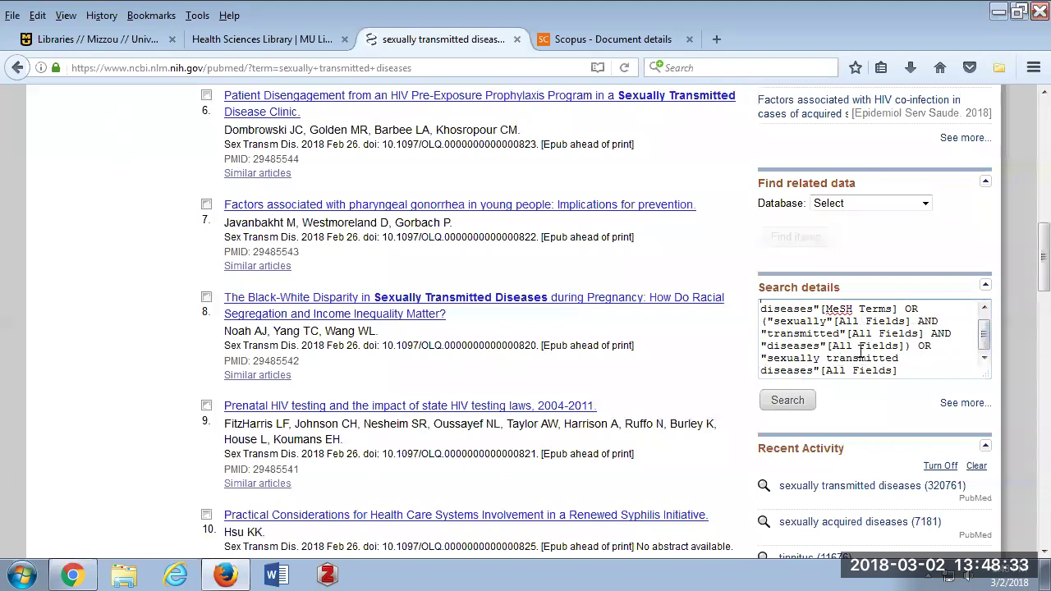
left_click_drag(766, 321, 936, 344)
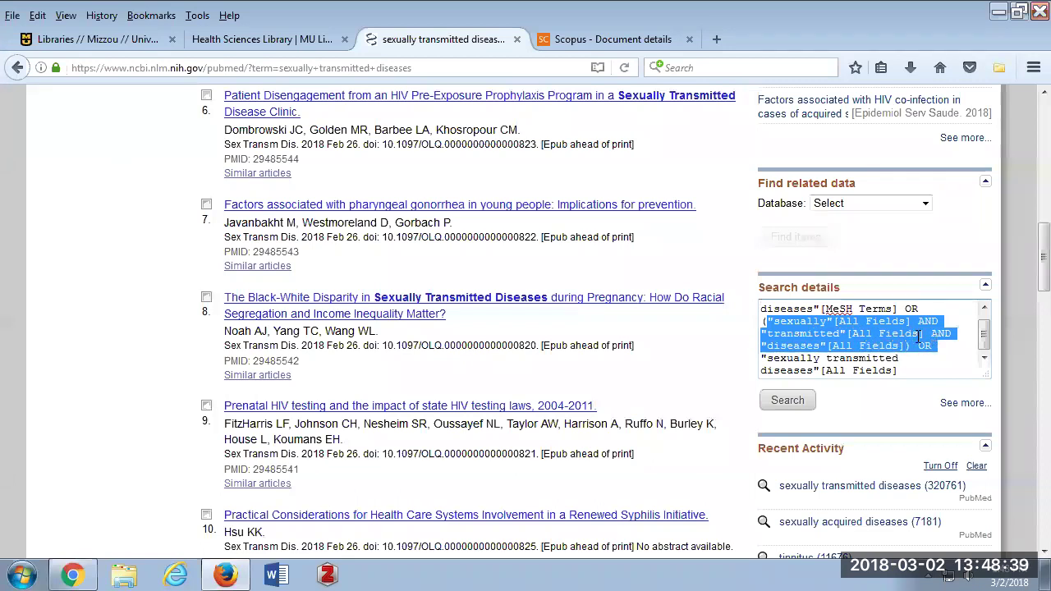
key("BackSpace")
key("BackSpace")
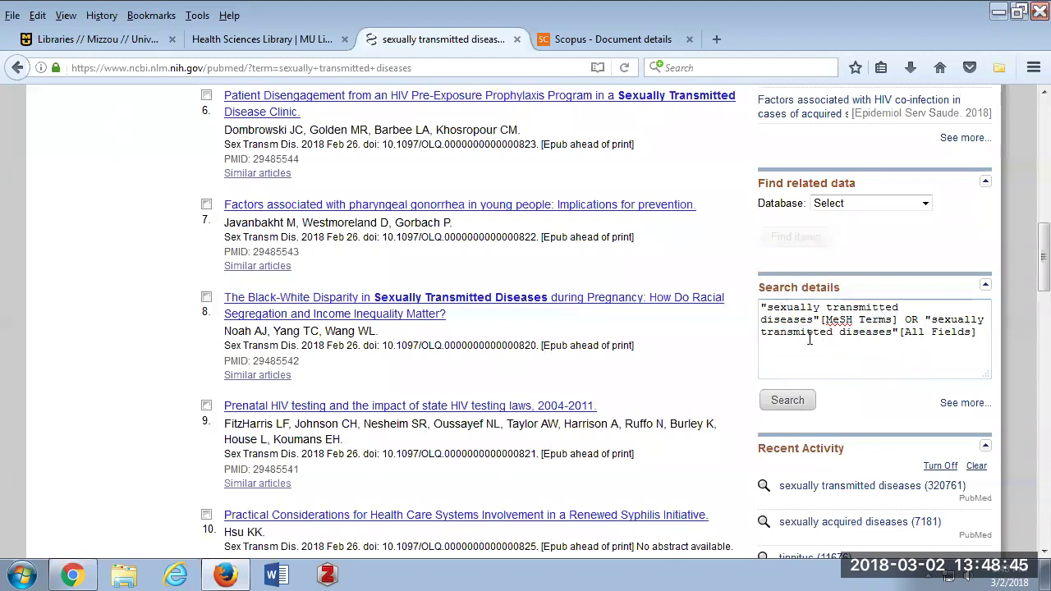
left_click(787, 408)
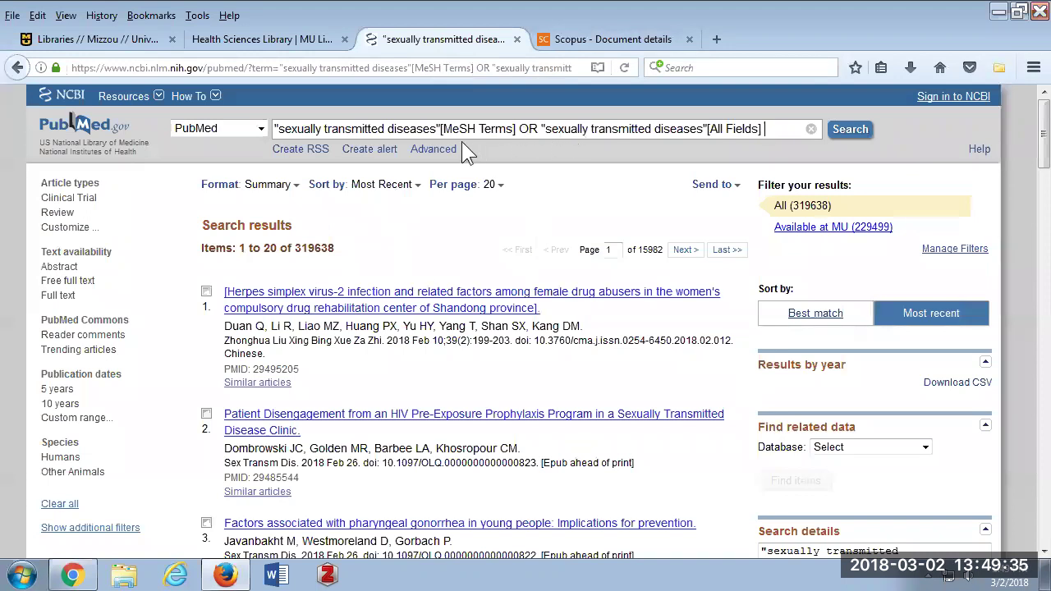
Trim the search box to just sexually transmitted diseases, removing the rest and the quote mark.
left_click_drag(769, 131, 437, 129)
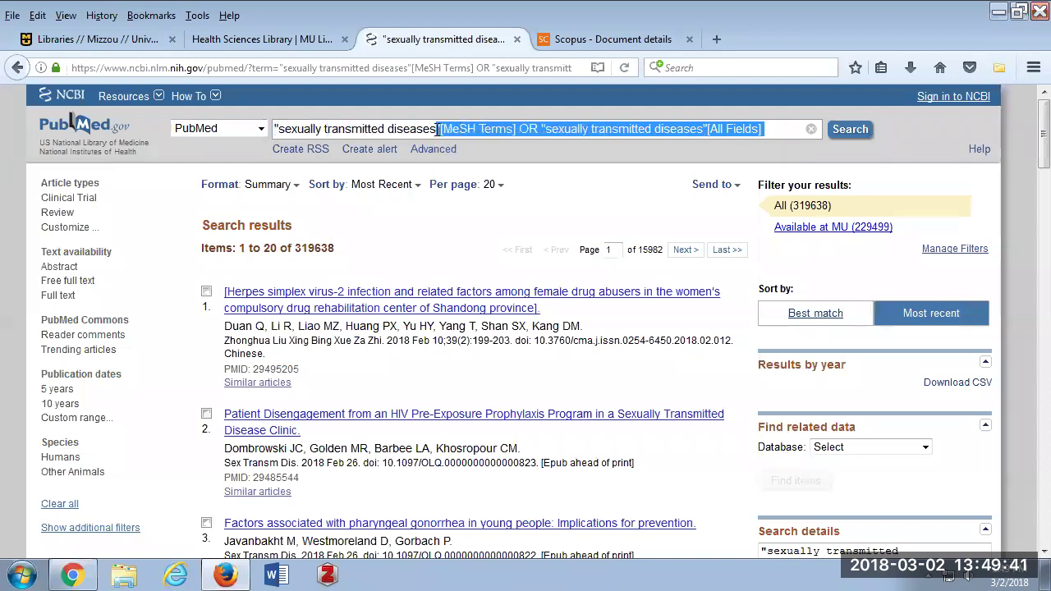
key("BackSpace")
left_click(277, 129)
key("BackSpace")
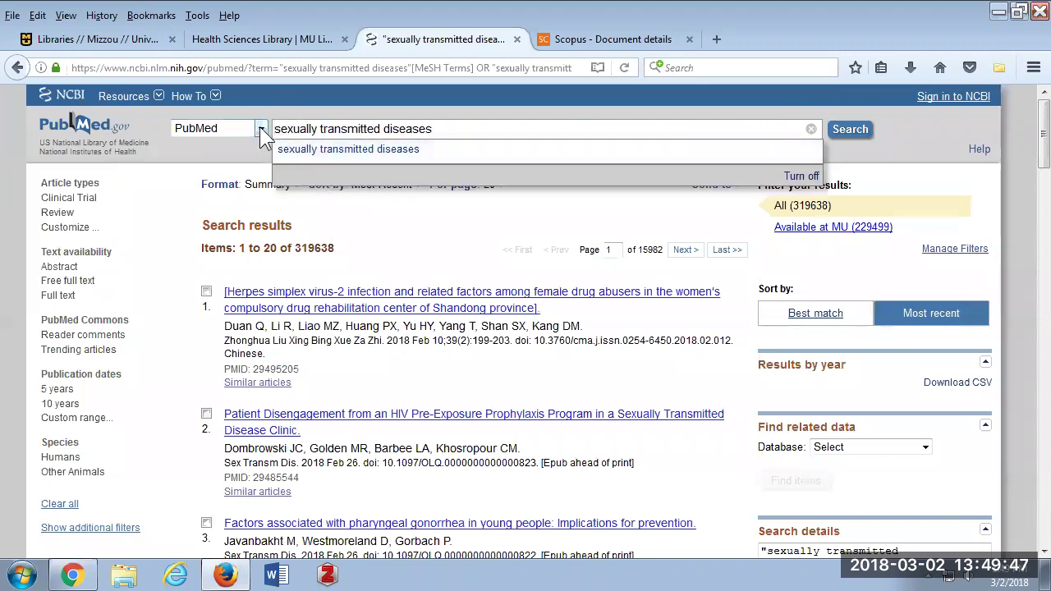
Search the MeSH database for sexually transmitted diseases, listing 3 headings.
left_click(261, 132)
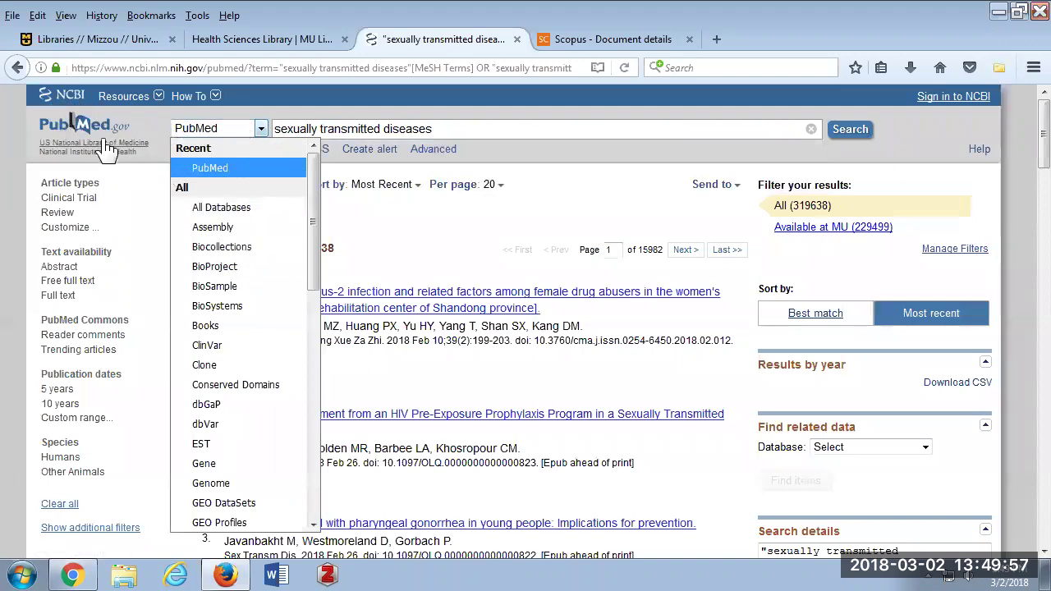
scroll(246, 230, "down", 5)
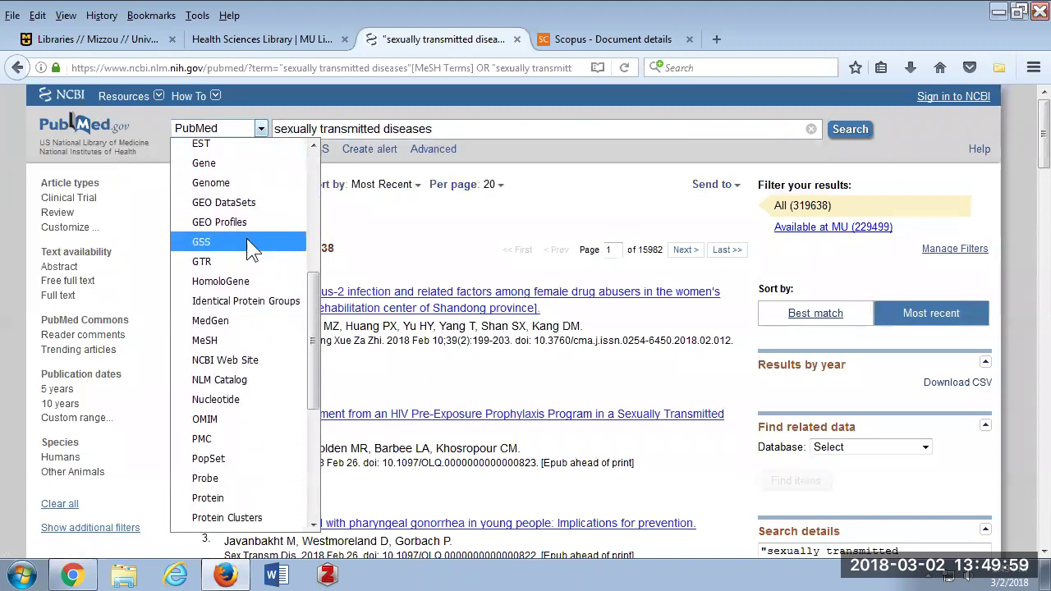
scroll(246, 238, "down", 1)
left_click(201, 304)
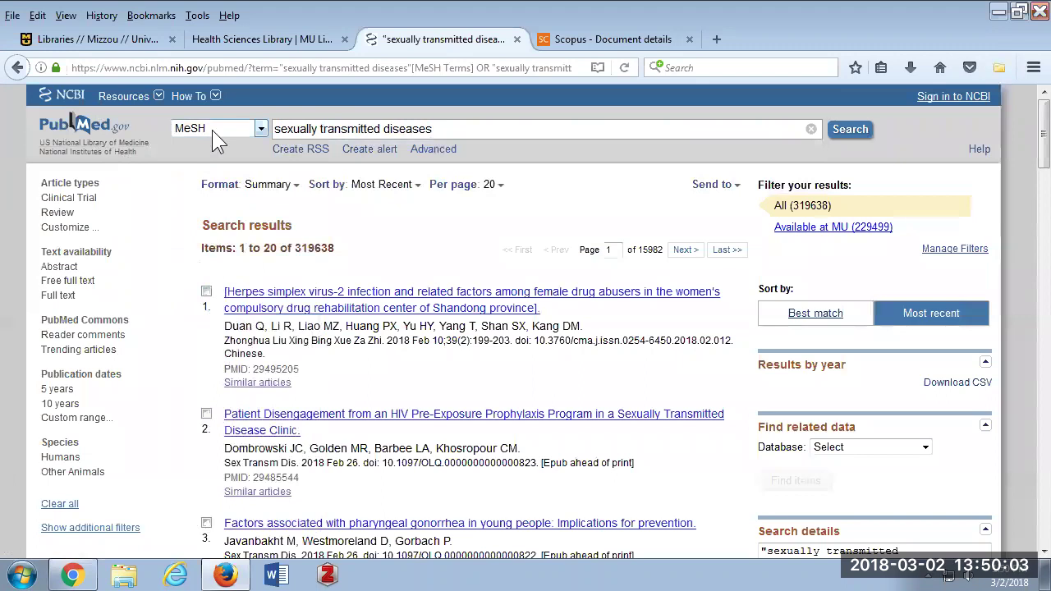
left_click(852, 132)
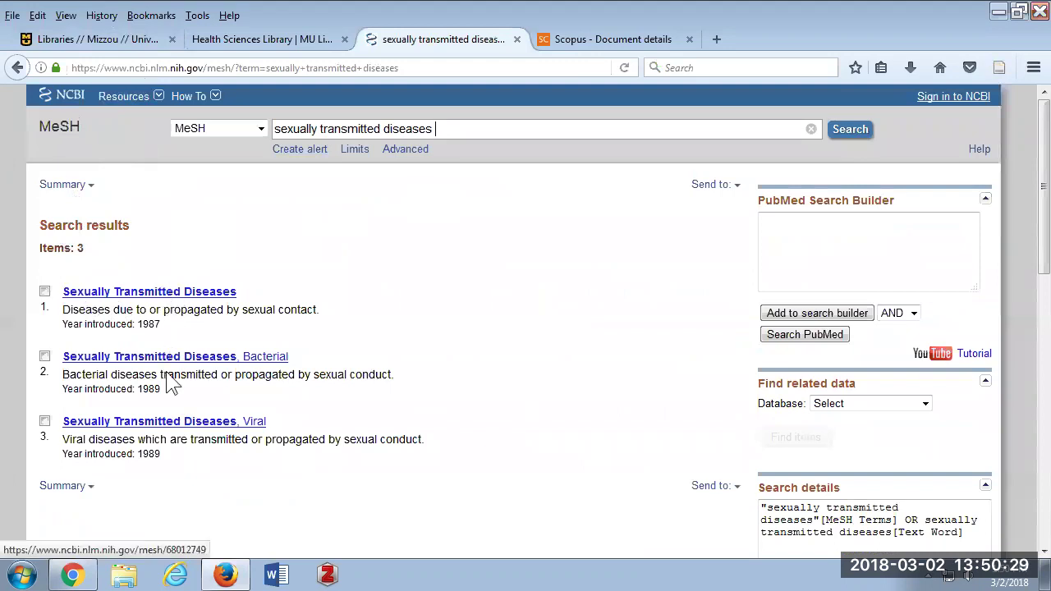
Open the main Sexually Transmitted Diseases heading from the MeSH results.
left_click(157, 294)
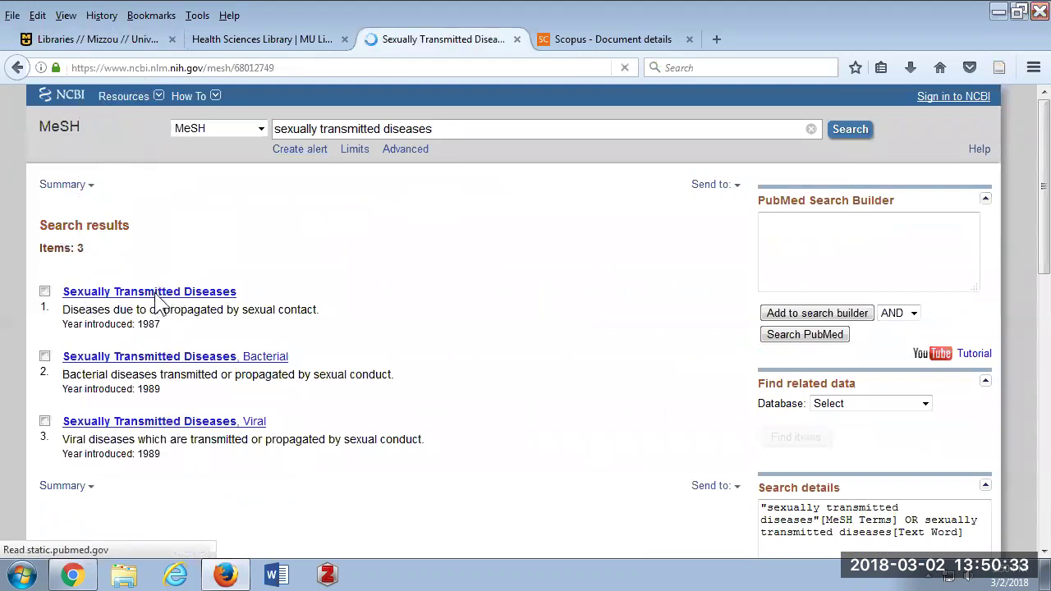
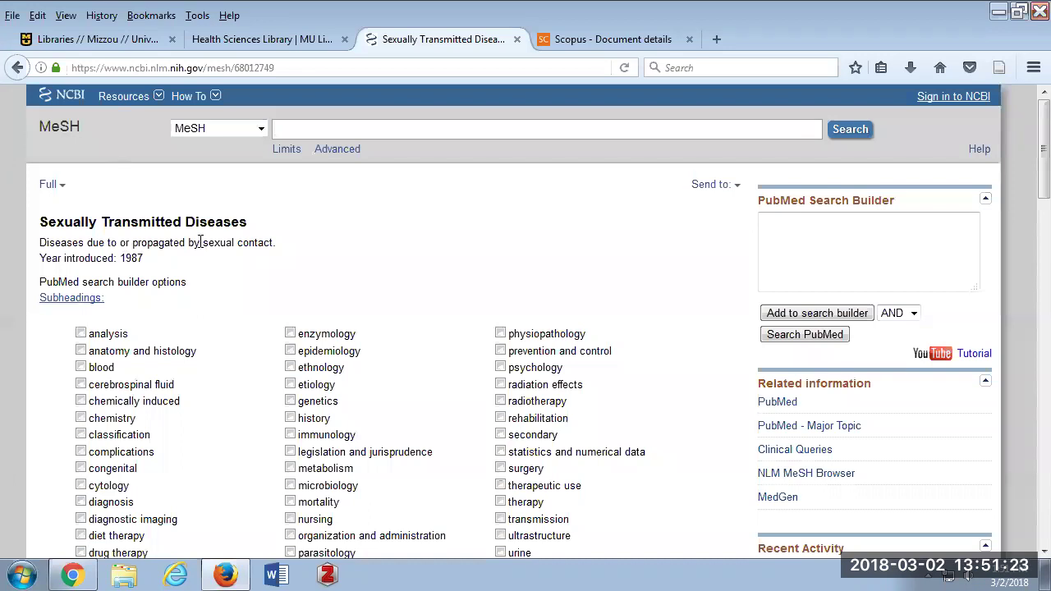
Tick the 'prevention and control' subheading on the Sexually Transmitted Diseases MeSH record.
scroll(202, 247, "down", 5)
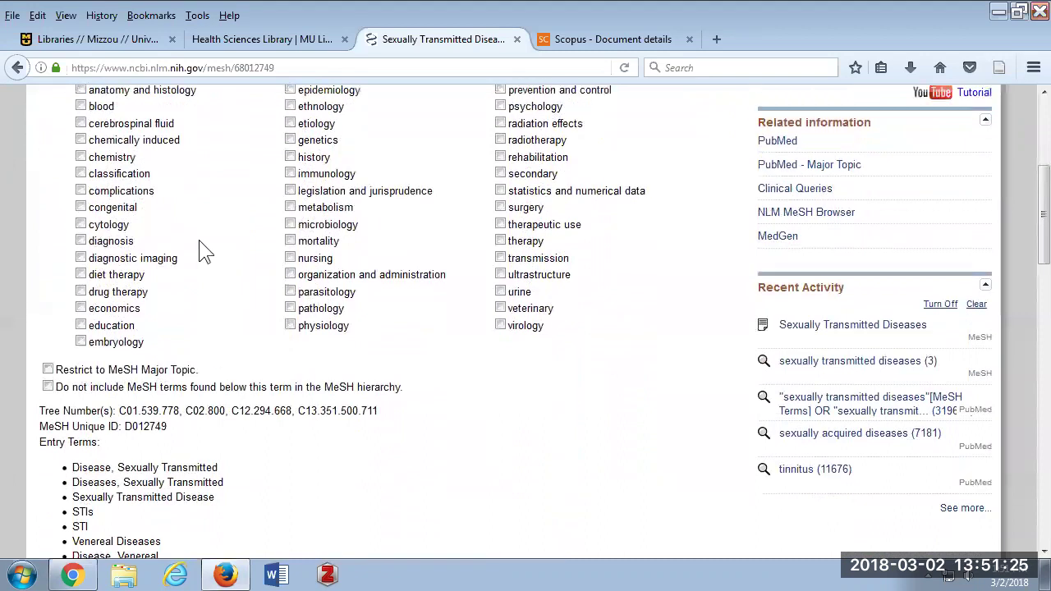
scroll(201, 251, "up", 3)
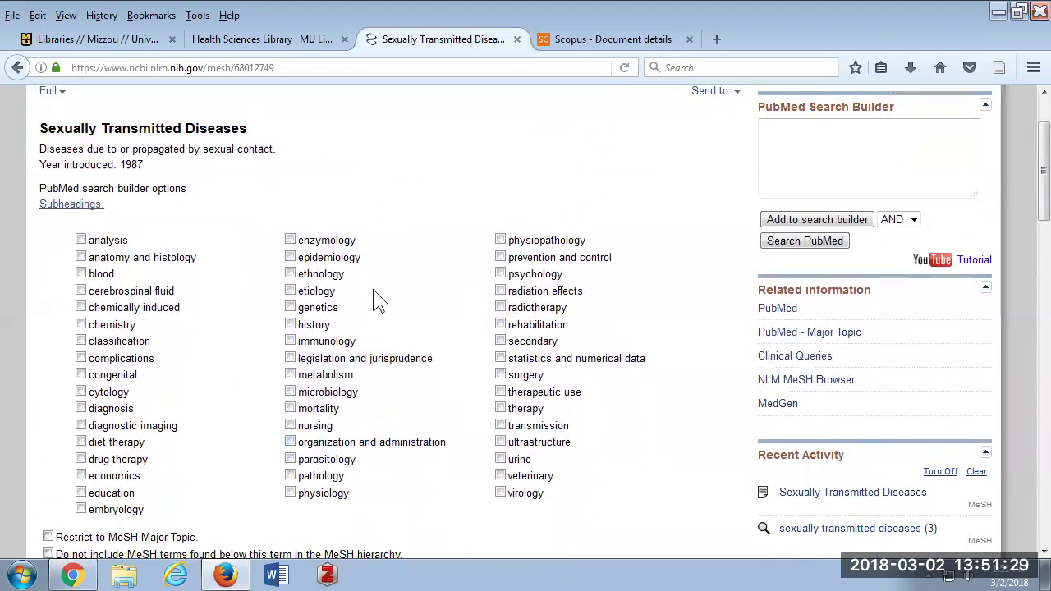
left_click(500, 258)
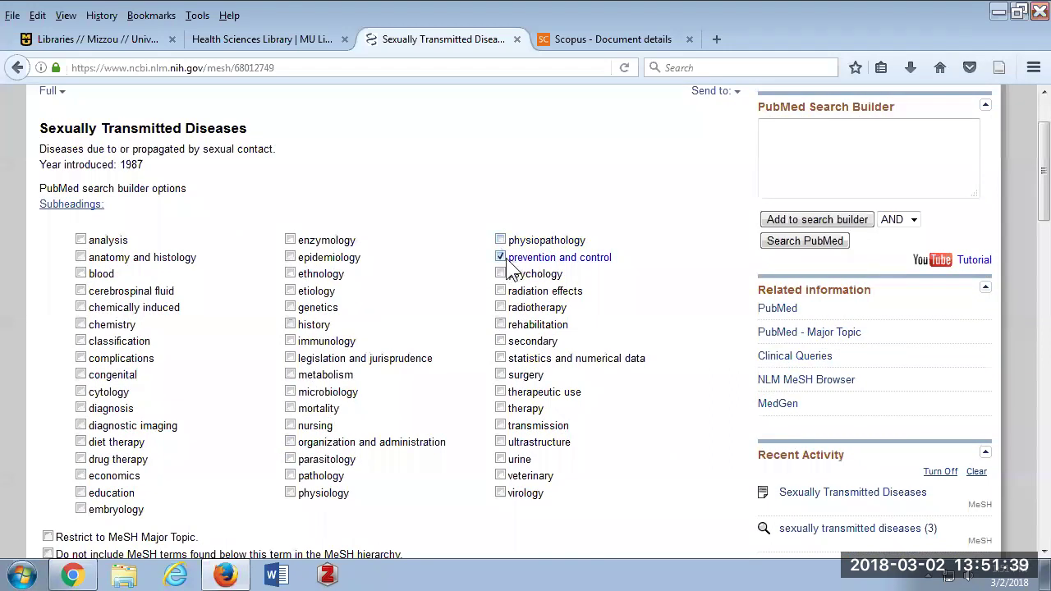
scroll(453, 252, "down", 5)
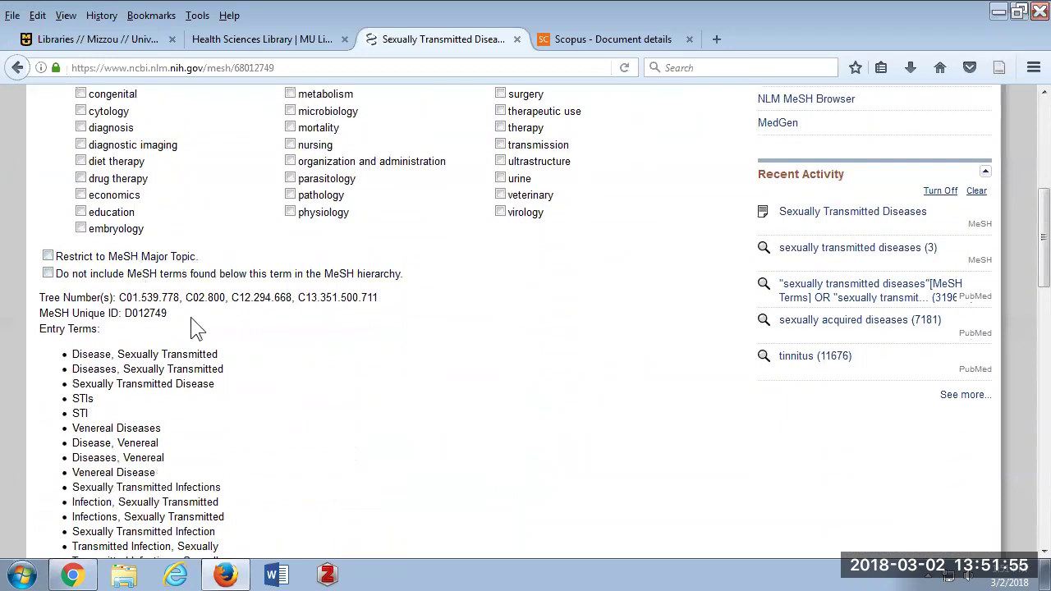
scroll(198, 314, "down", 4)
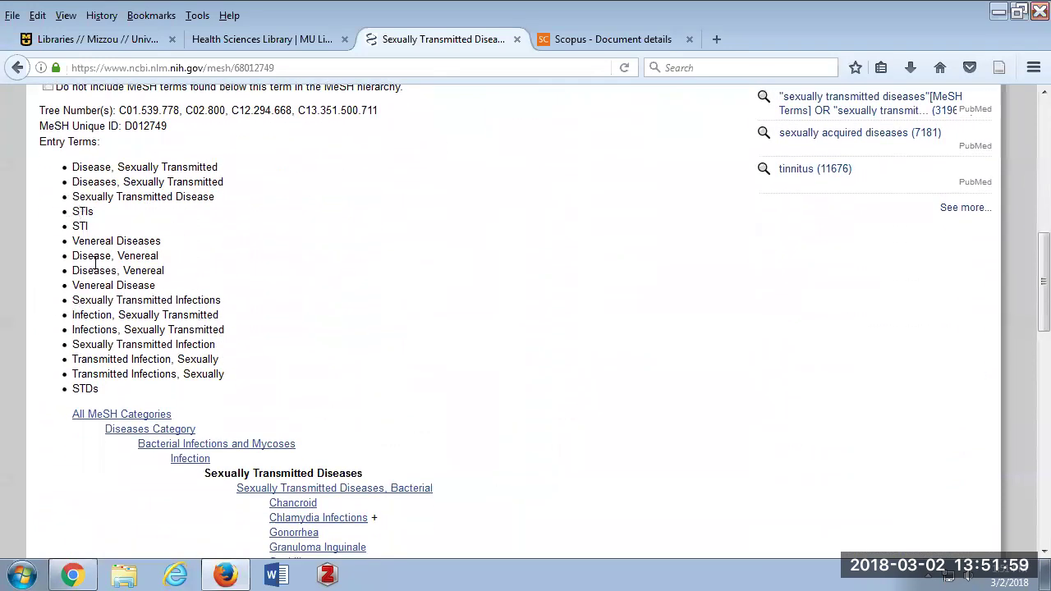
scroll(107, 184, "up", 10)
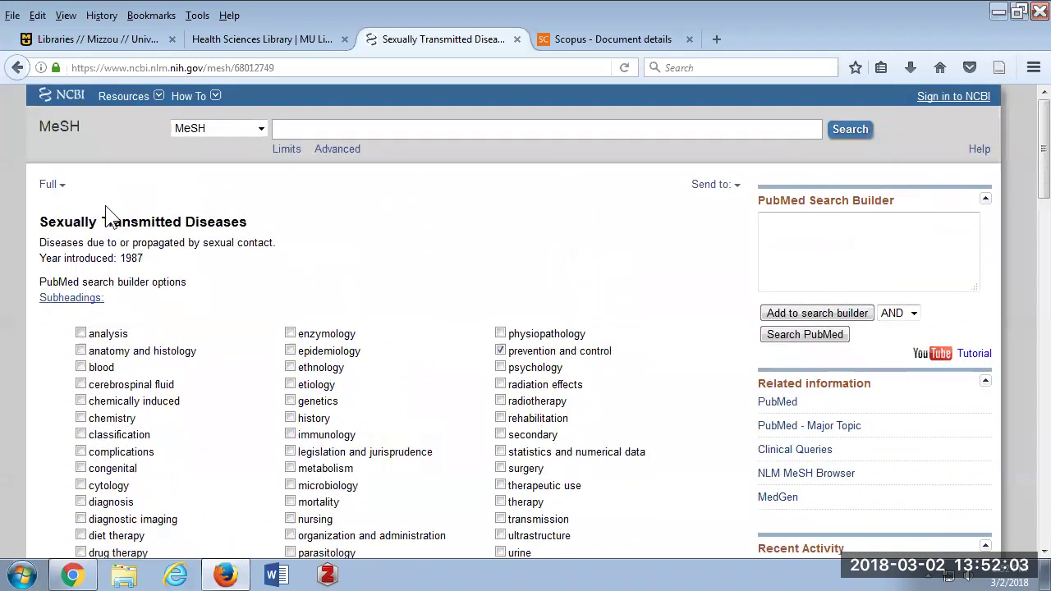
scroll(123, 246, "down", 5)
scroll(131, 250, "down", 3)
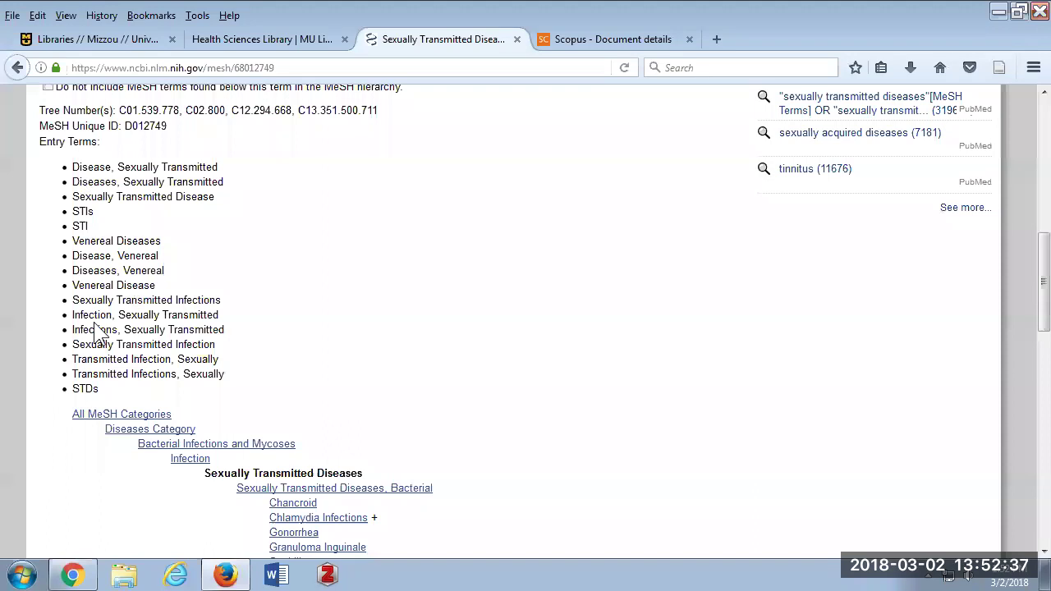
scroll(138, 304, "down", 4)
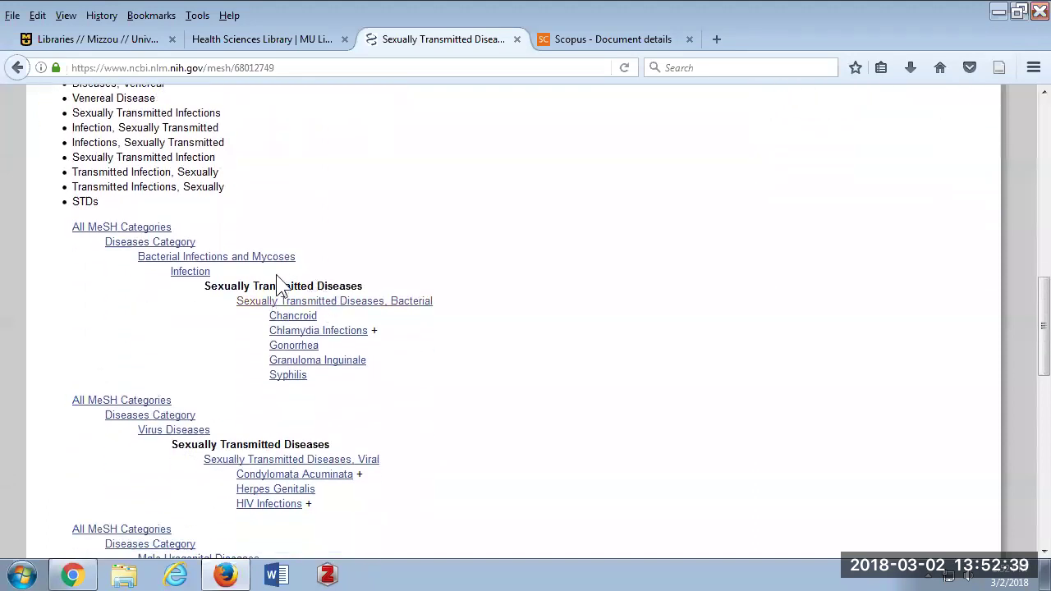
left_click(289, 376)
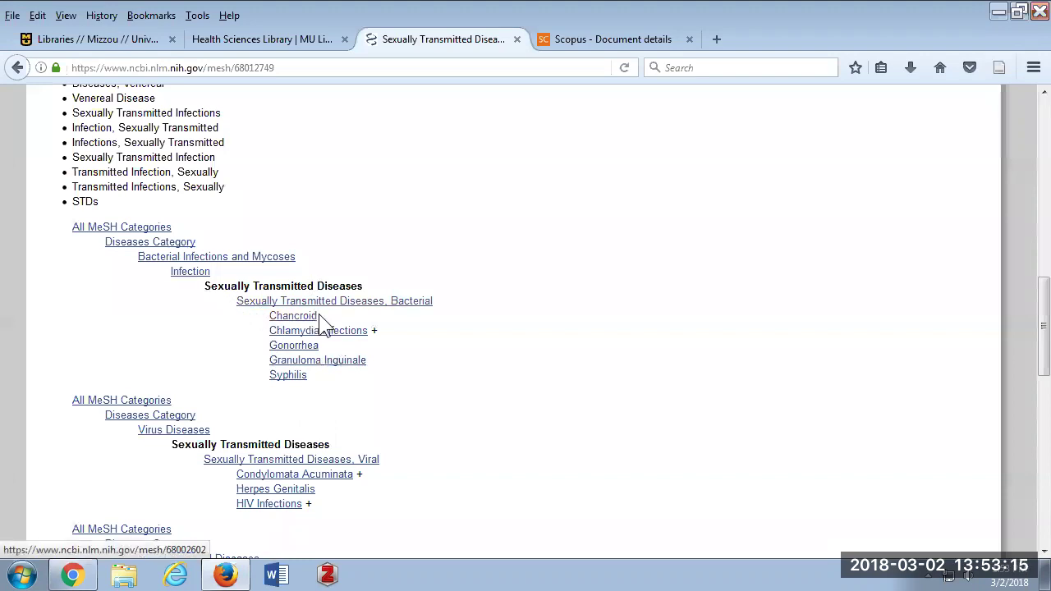
scroll(322, 322, "down", 2)
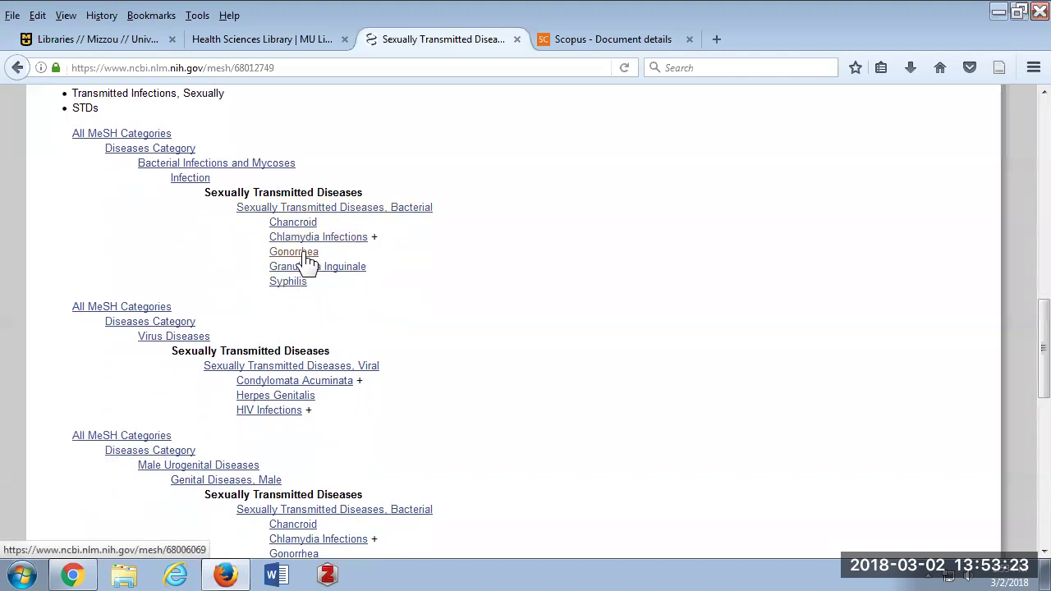
left_click(289, 280)
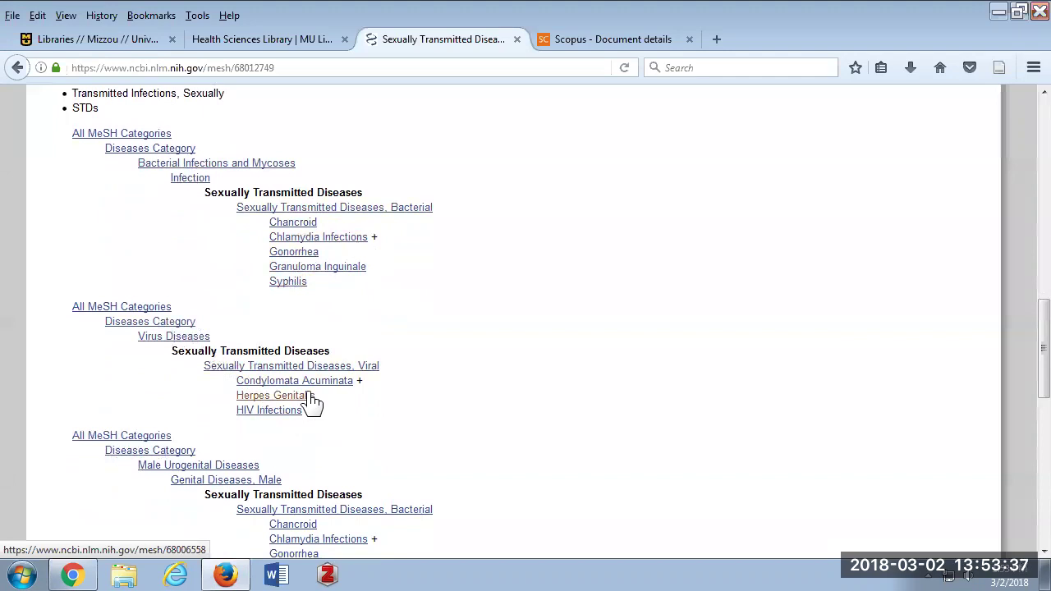
scroll(312, 402, "up", 5)
scroll(305, 391, "up", 3)
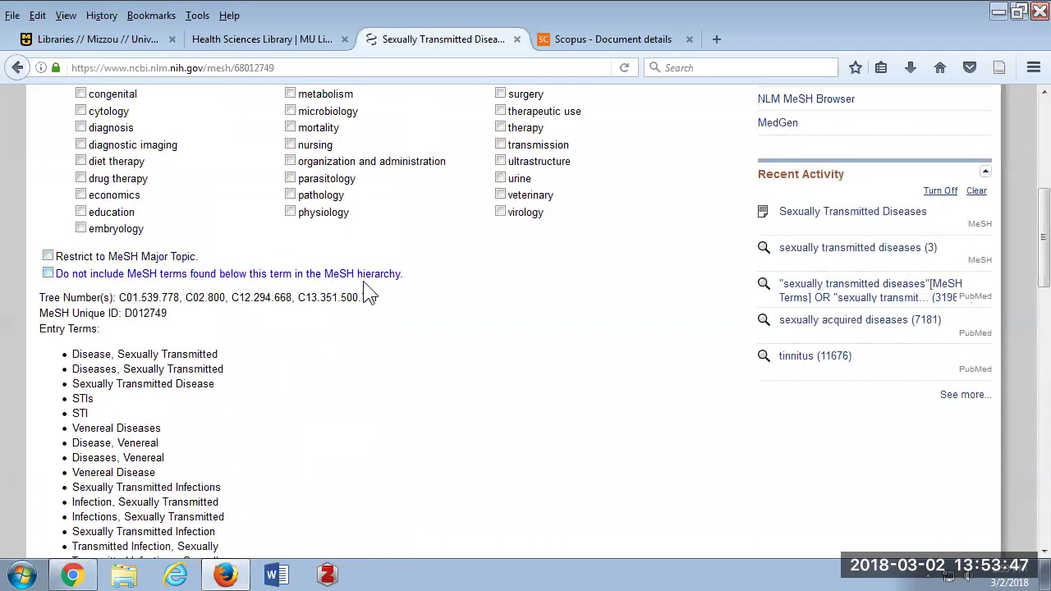
scroll(378, 295, "down", 5)
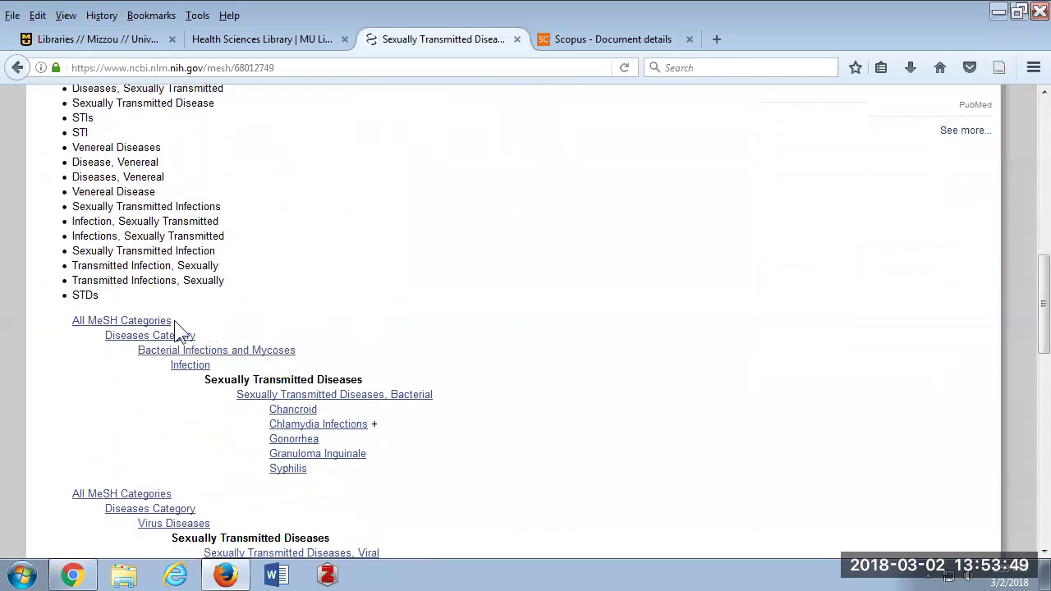
scroll(327, 427, "up", 4)
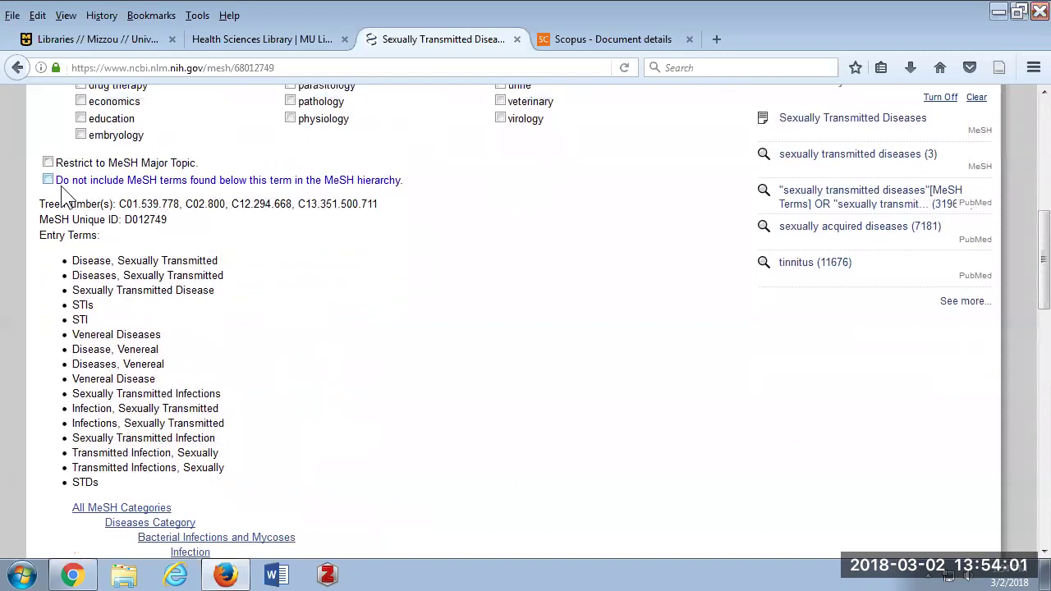
scroll(65, 197, "down", 4)
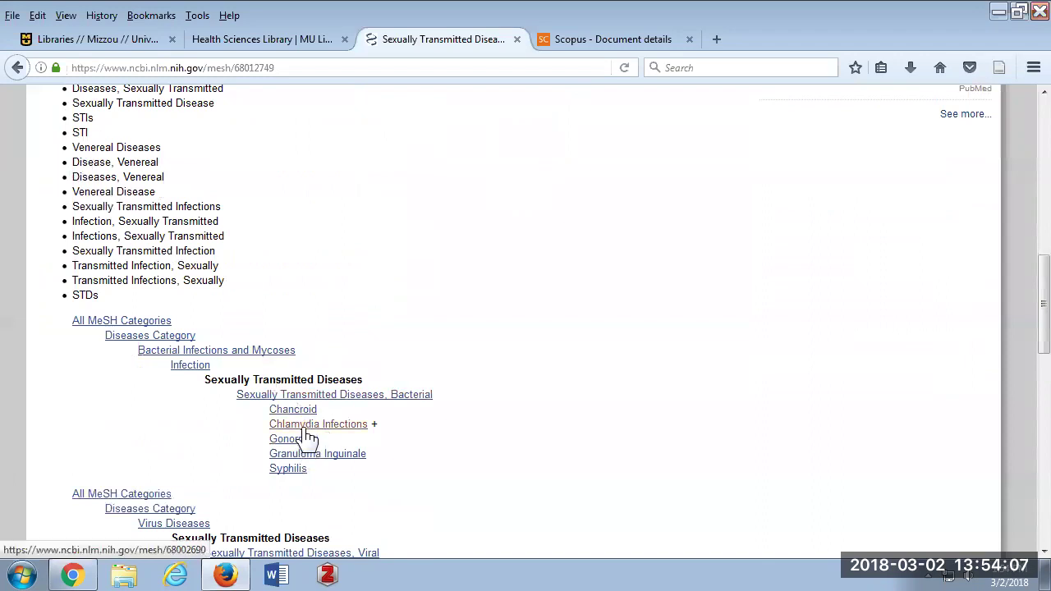
scroll(301, 414, "up", 8)
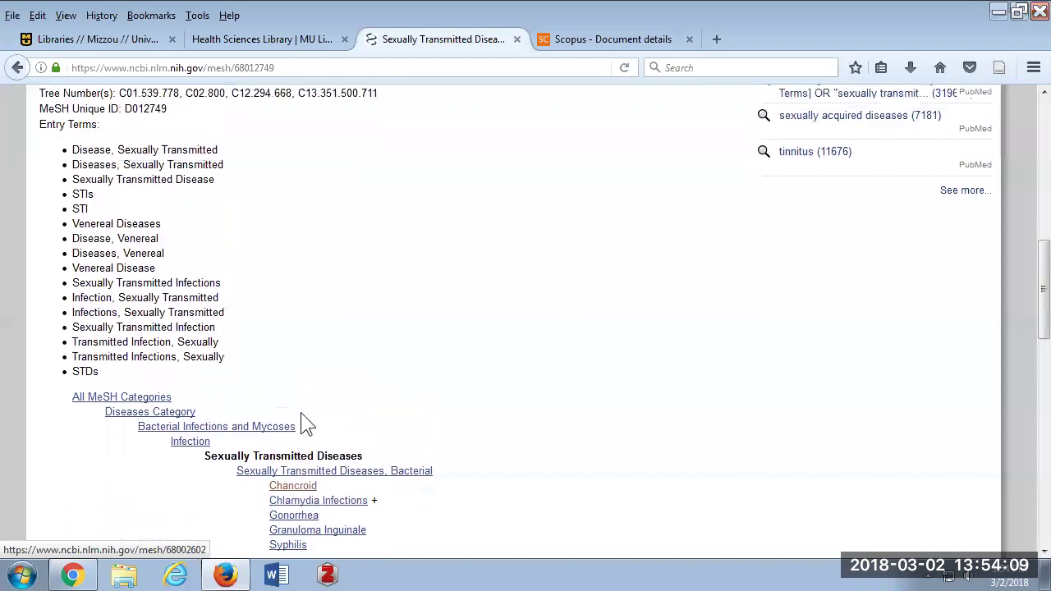
Add Sexually Transmitted Diseases/prevention and control to the search builder without narrower terms.
left_click(48, 367)
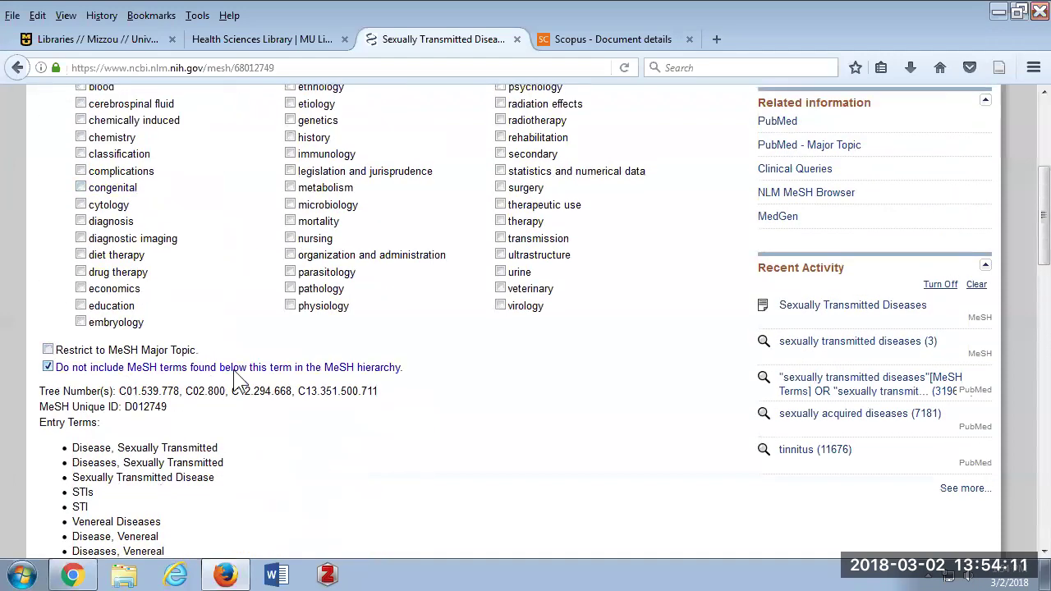
scroll(238, 381, "up", 4)
left_click(799, 221)
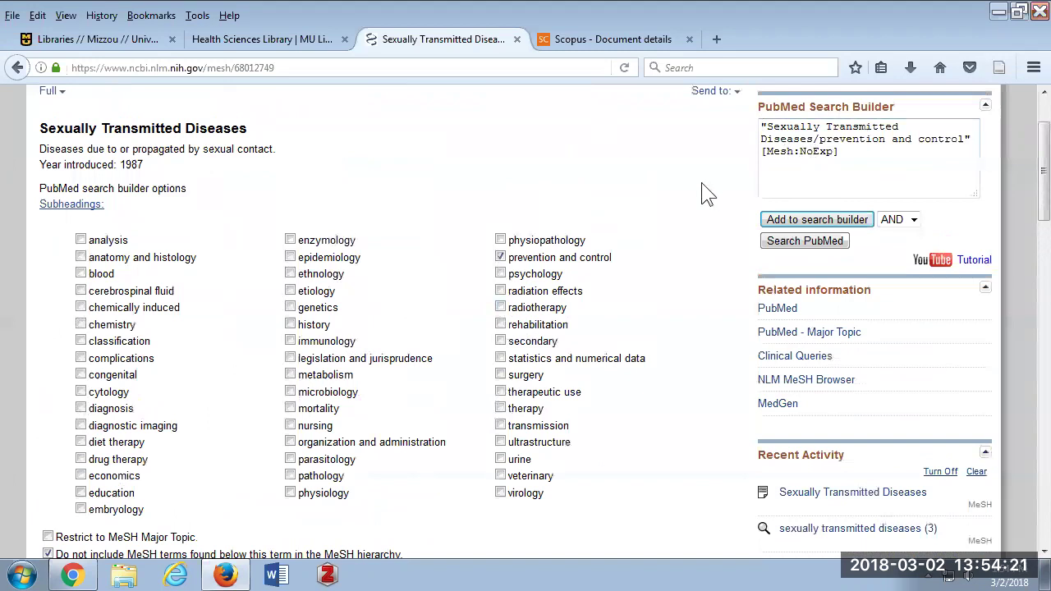
scroll(704, 188, "down", 4)
scroll(701, 182, "down", 3)
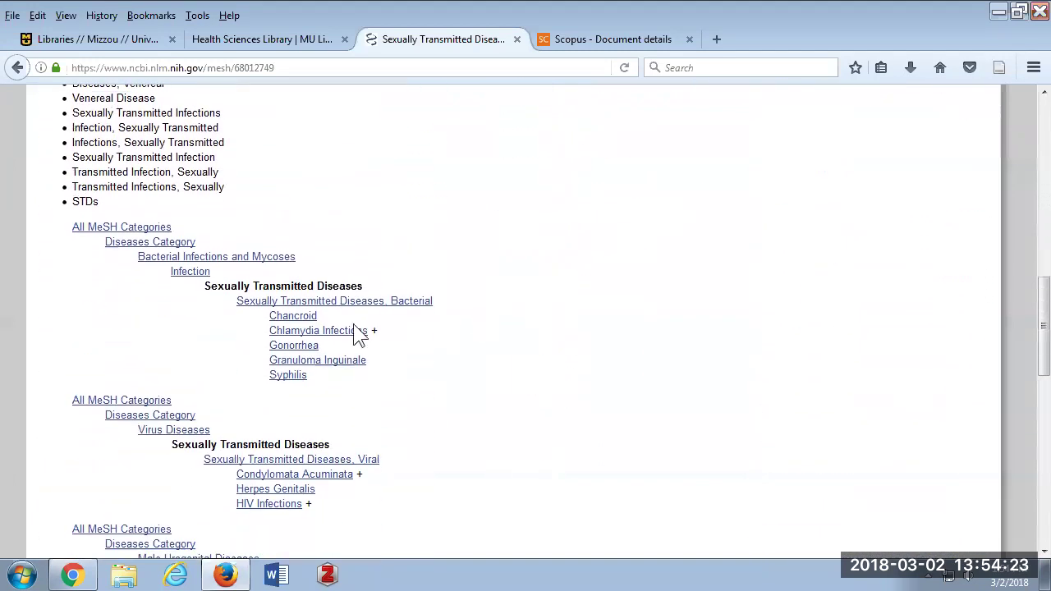
Open the Chlamydia Infections MeSH record and set the builder operator to OR.
left_click(303, 333)
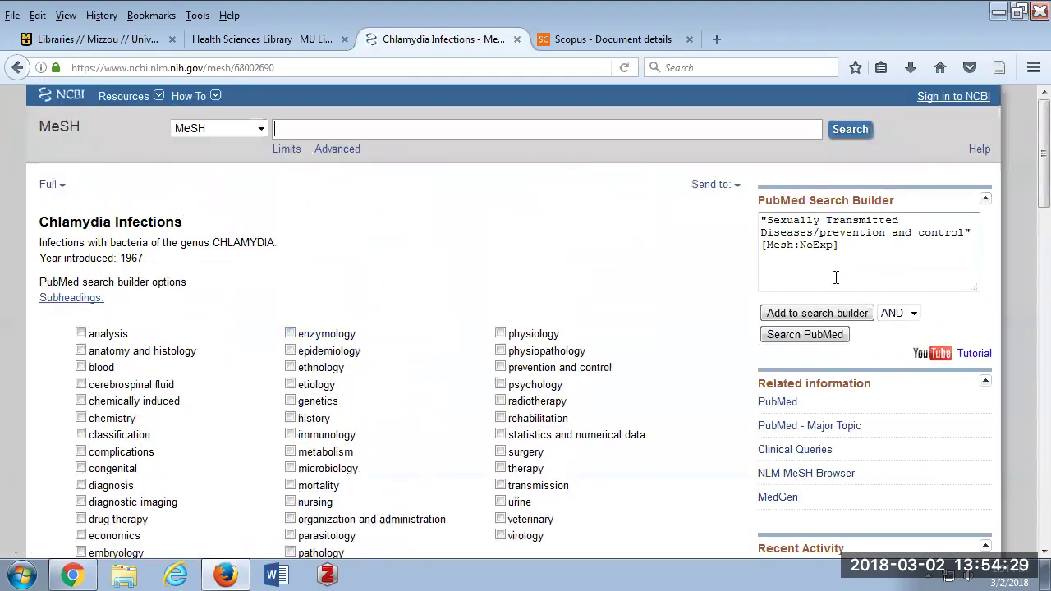
left_click(913, 315)
left_click(889, 351)
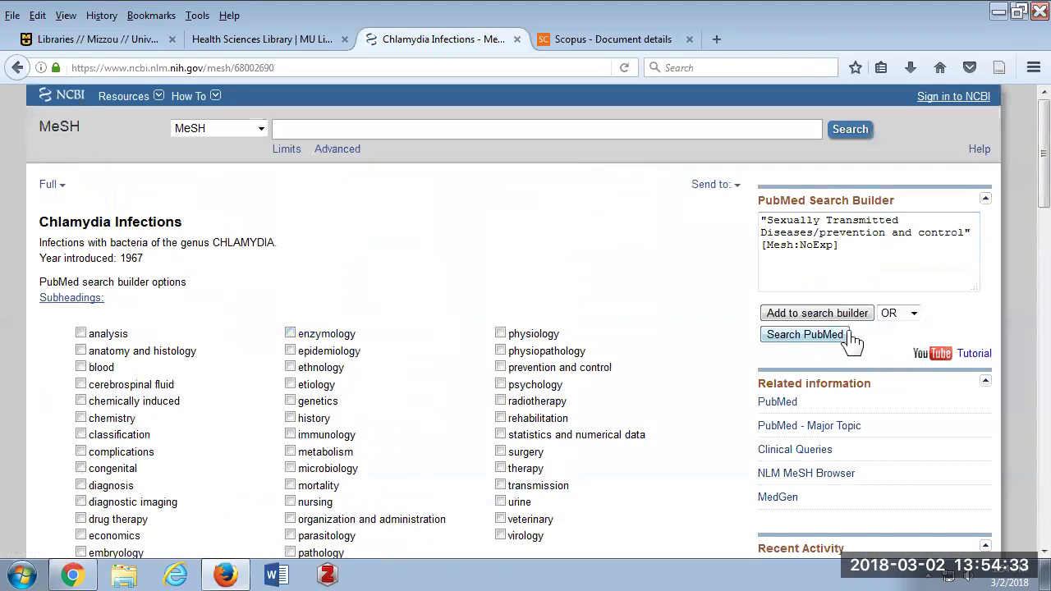
Add Chlamydia Infections/prevention and control to the search builder query.
scroll(501, 284, "down", 2)
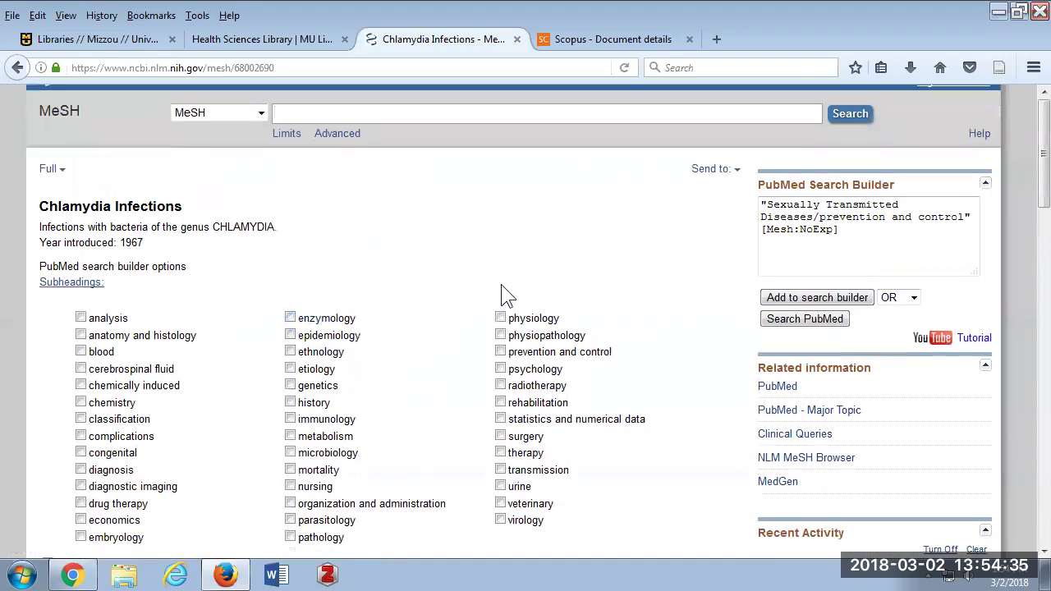
left_click(500, 274)
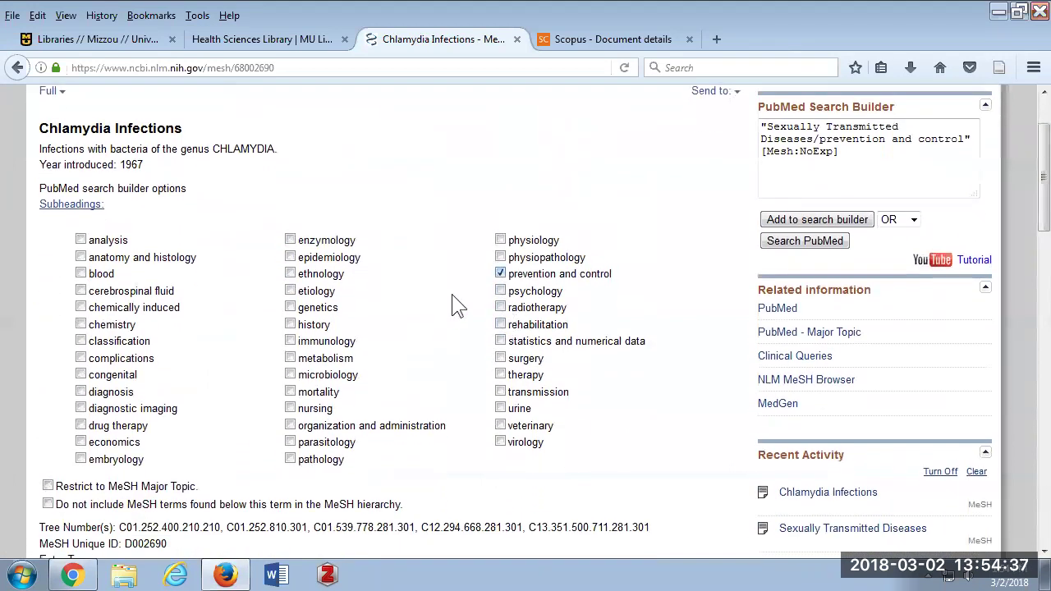
scroll(453, 294, "down", 10)
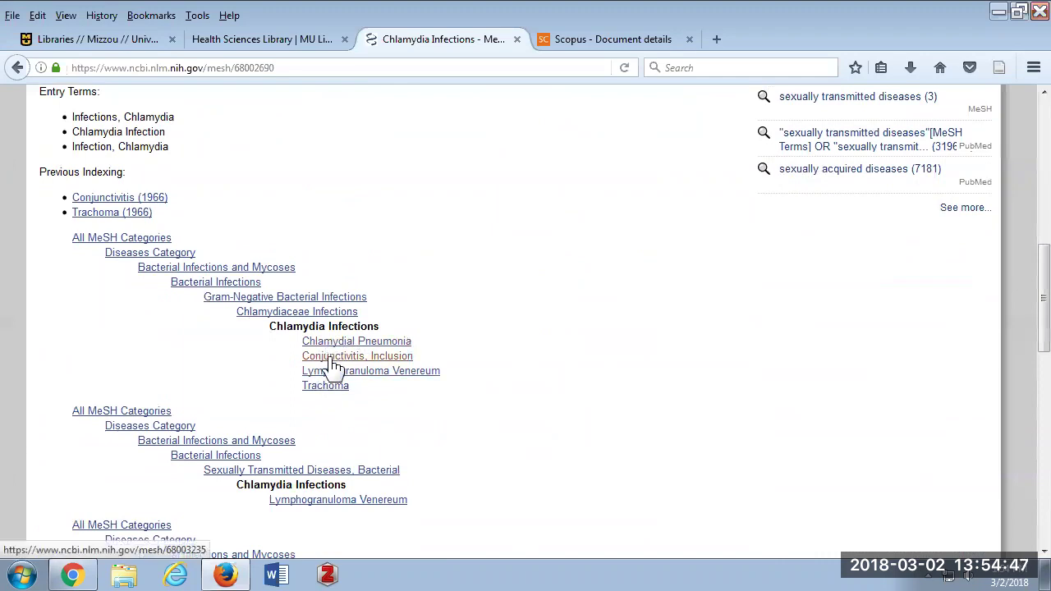
scroll(332, 365, "up", 3)
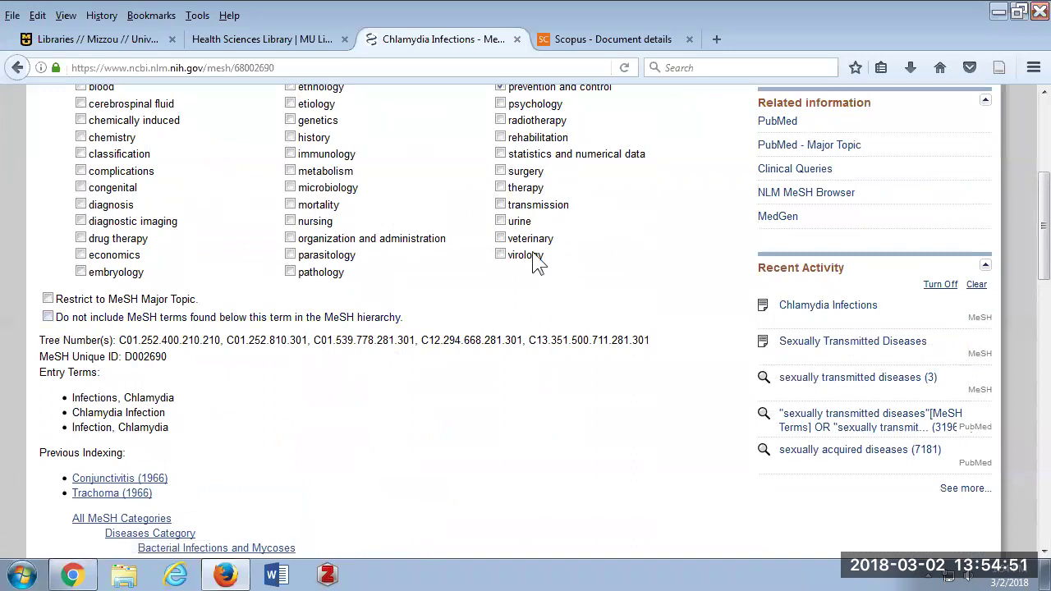
scroll(538, 263, "up", 2)
scroll(683, 254, "up", 1)
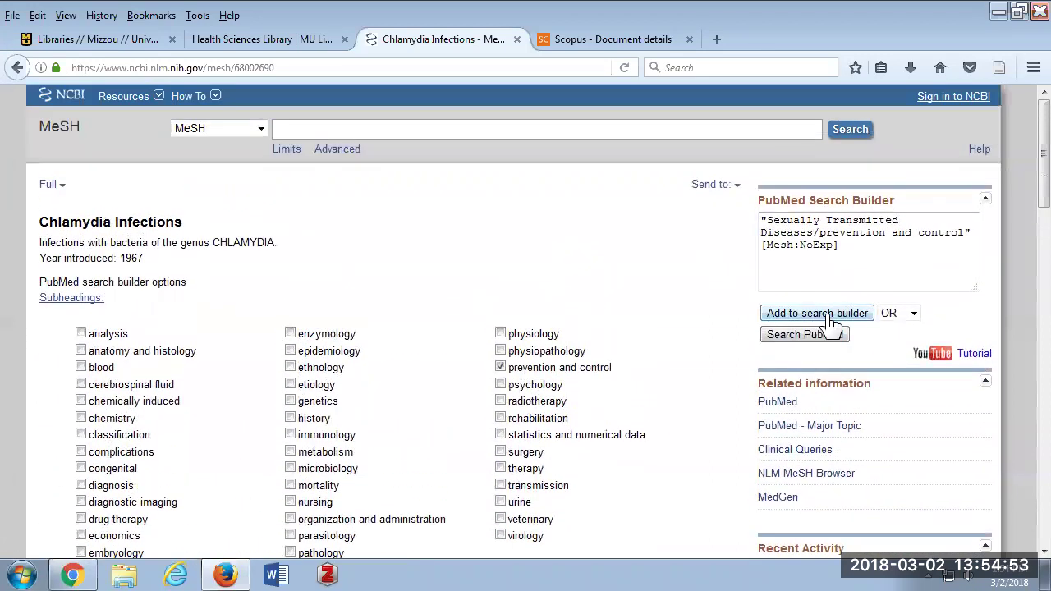
left_click(829, 317)
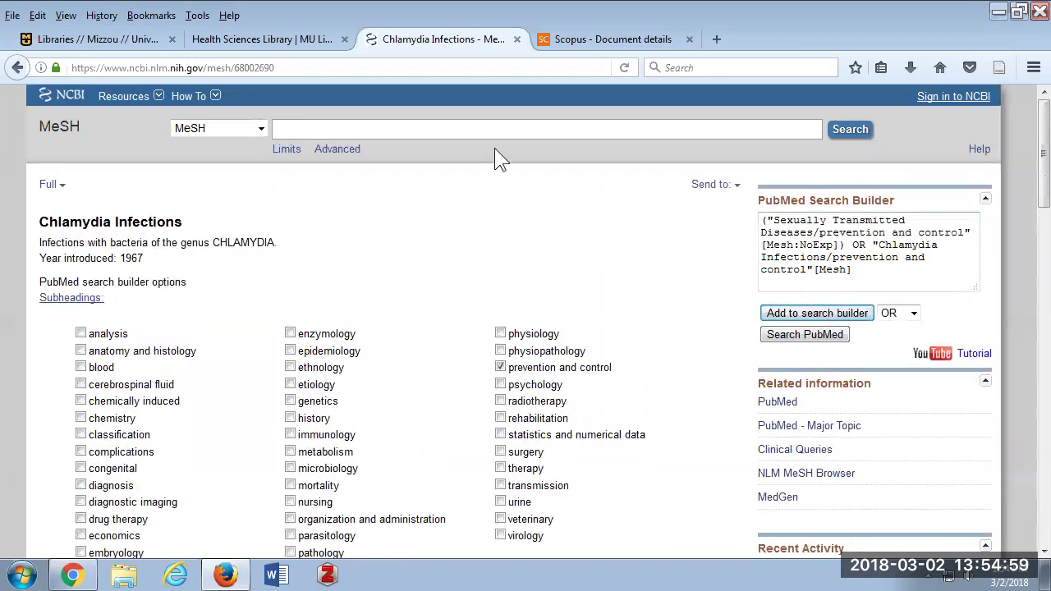
left_click(330, 129)
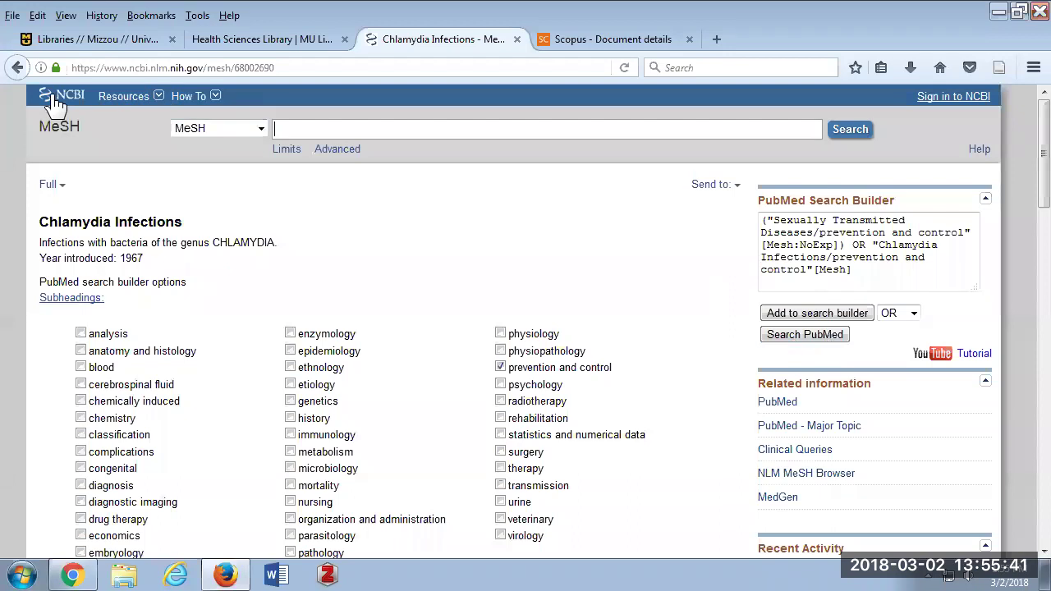
Run the combined MeSH query and browse its 10,632 results.
left_click(809, 343)
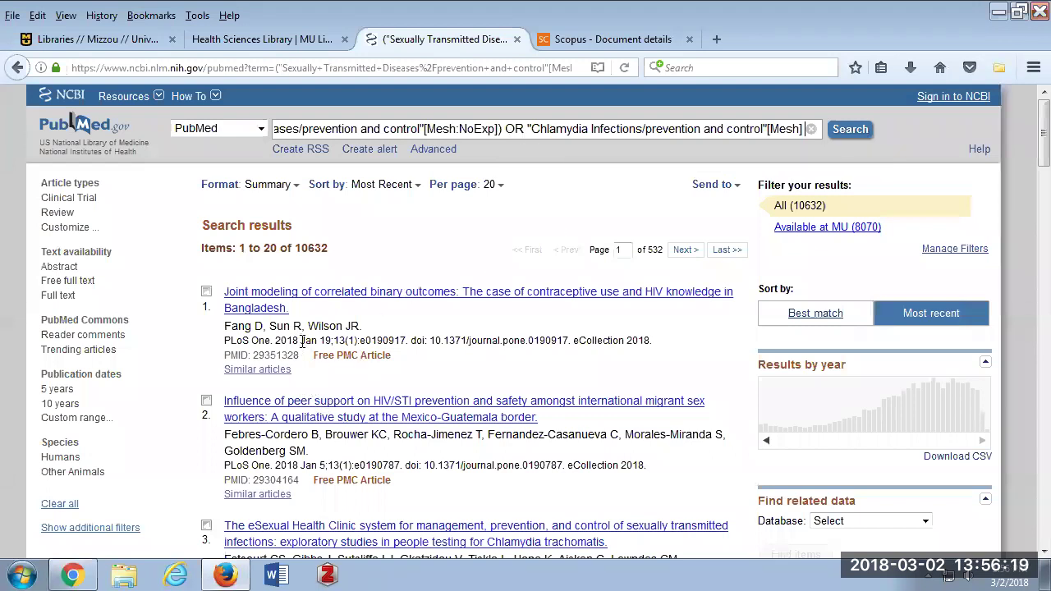
scroll(376, 430, "down", 2)
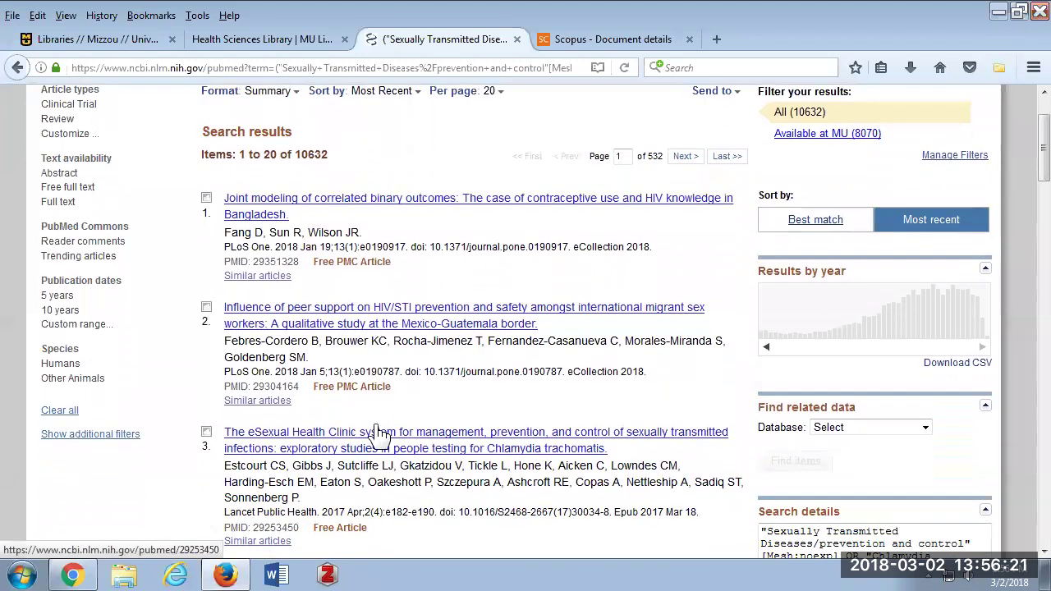
scroll(396, 415, "up", 2)
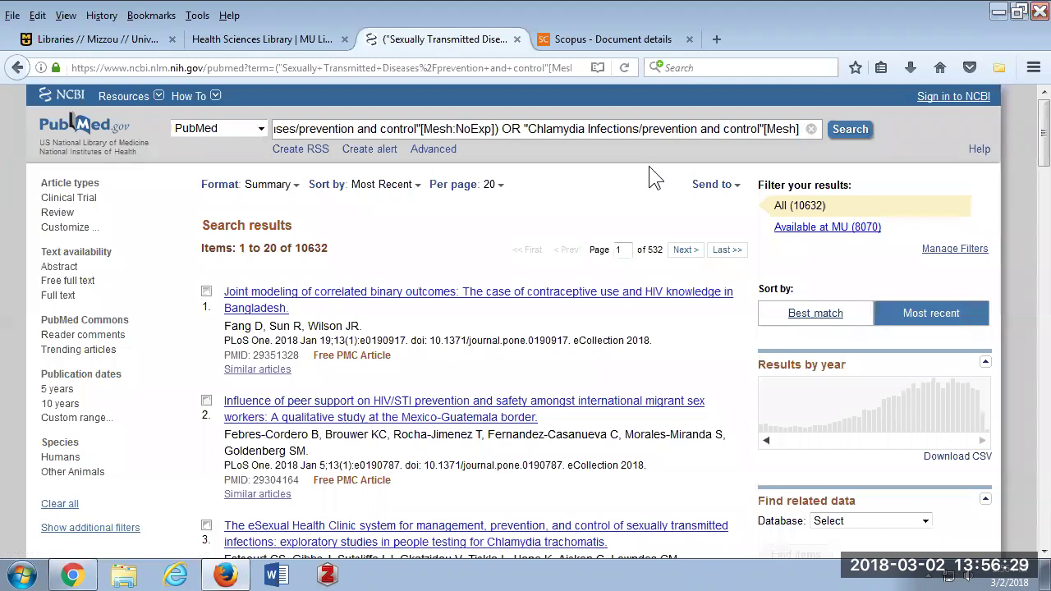
Append 'OR sexually transmitted disease' to the query and run the search again.
type("OR ")
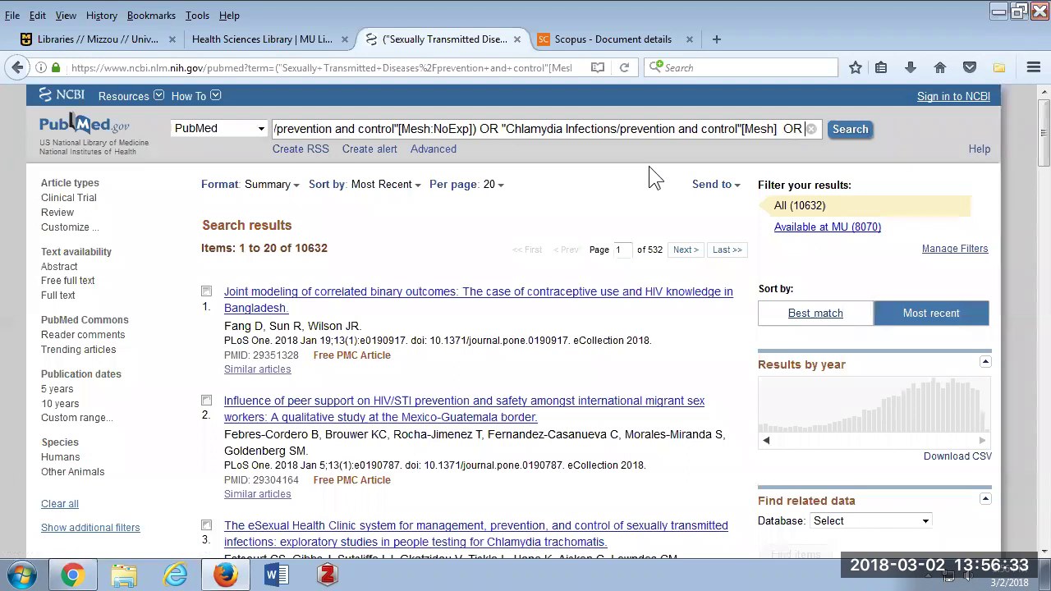
type("sexually tra")
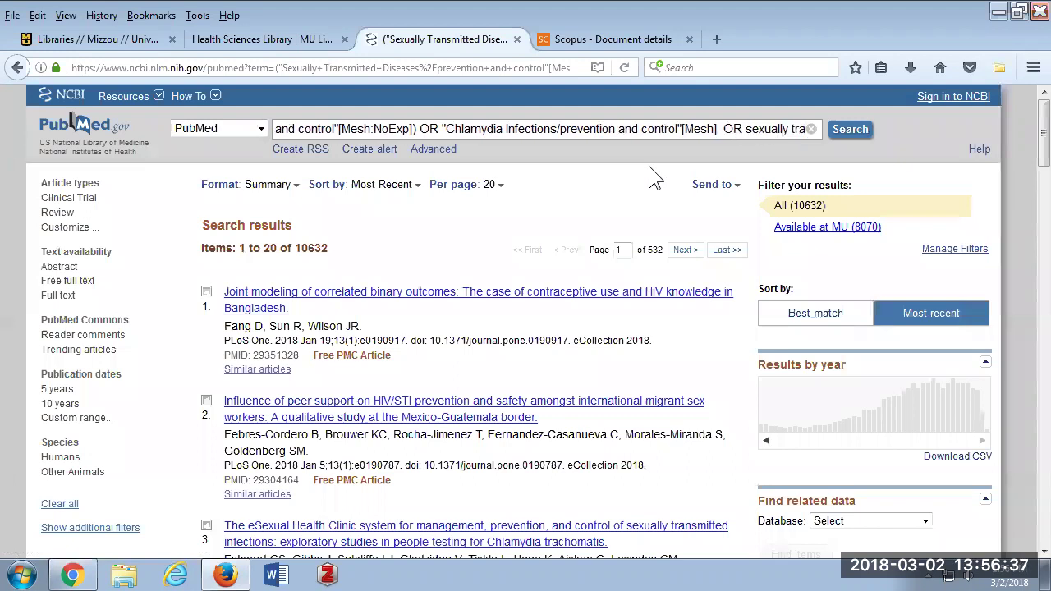
type("nsmitted disease")
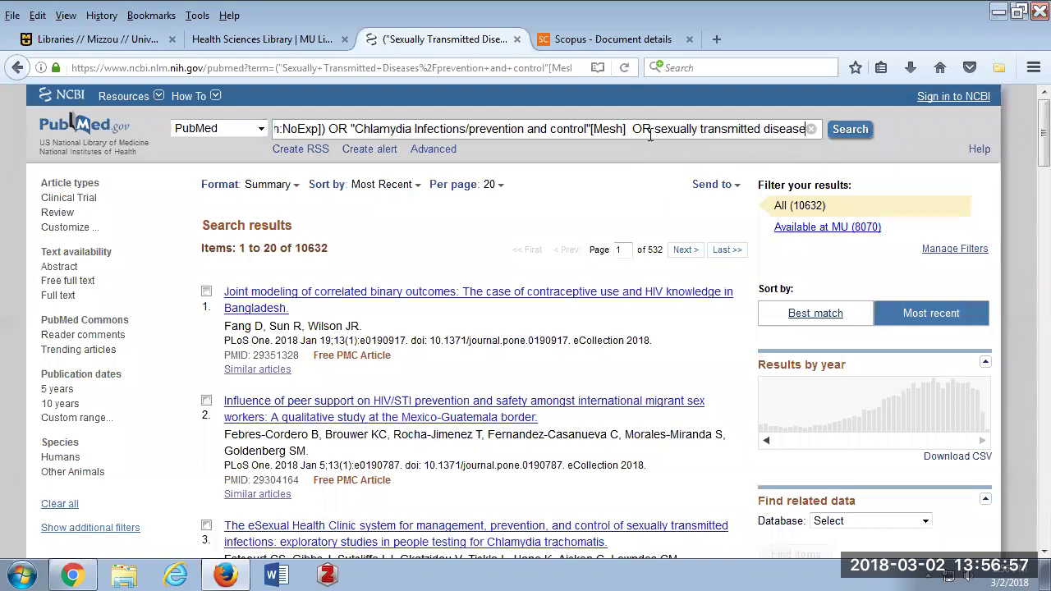
left_click(850, 140)
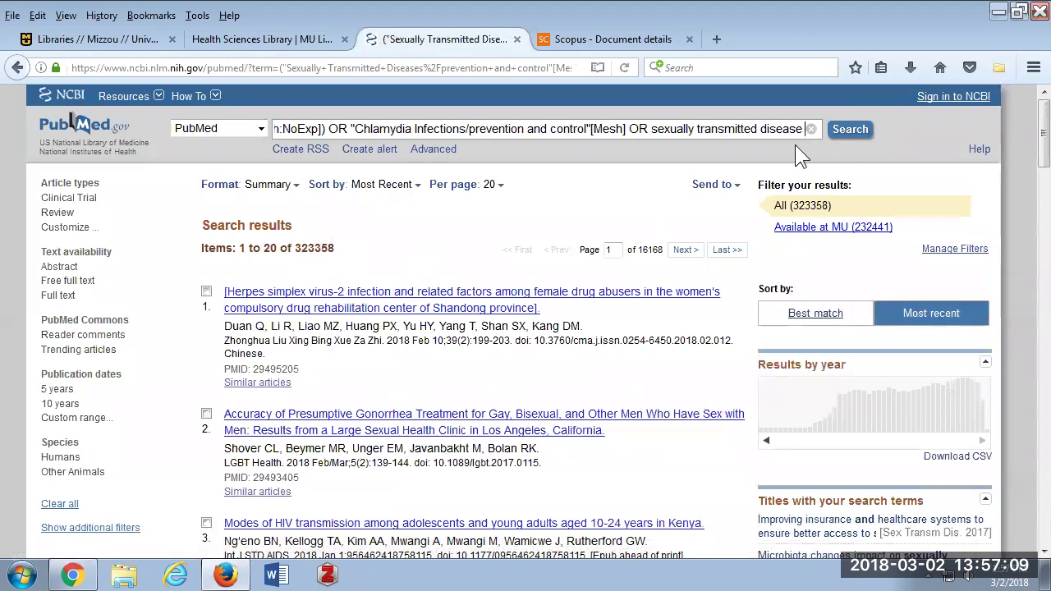
left_click(651, 131)
type("\"")
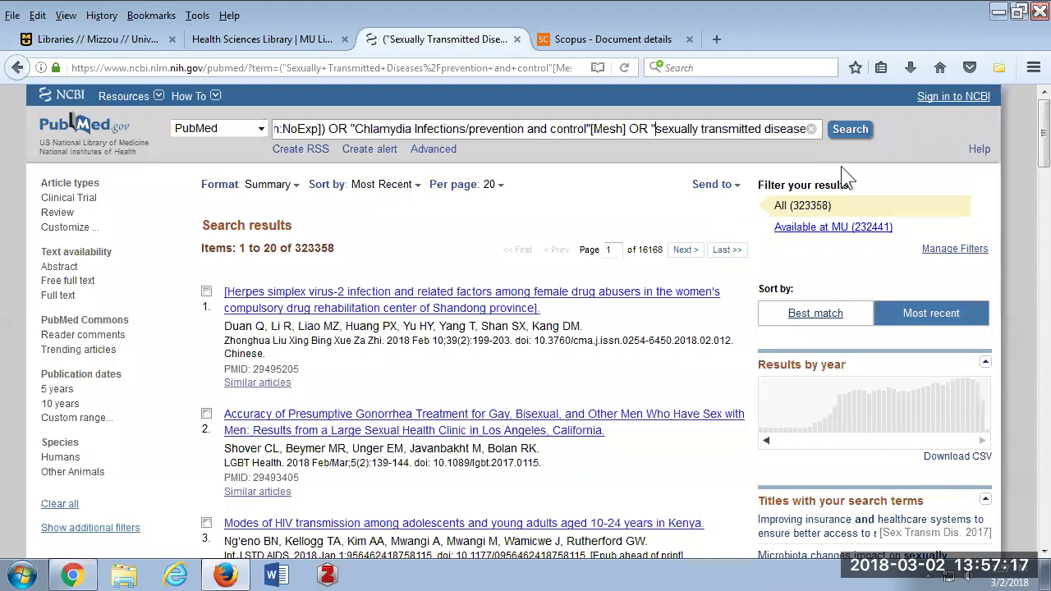
key("BackSpace")
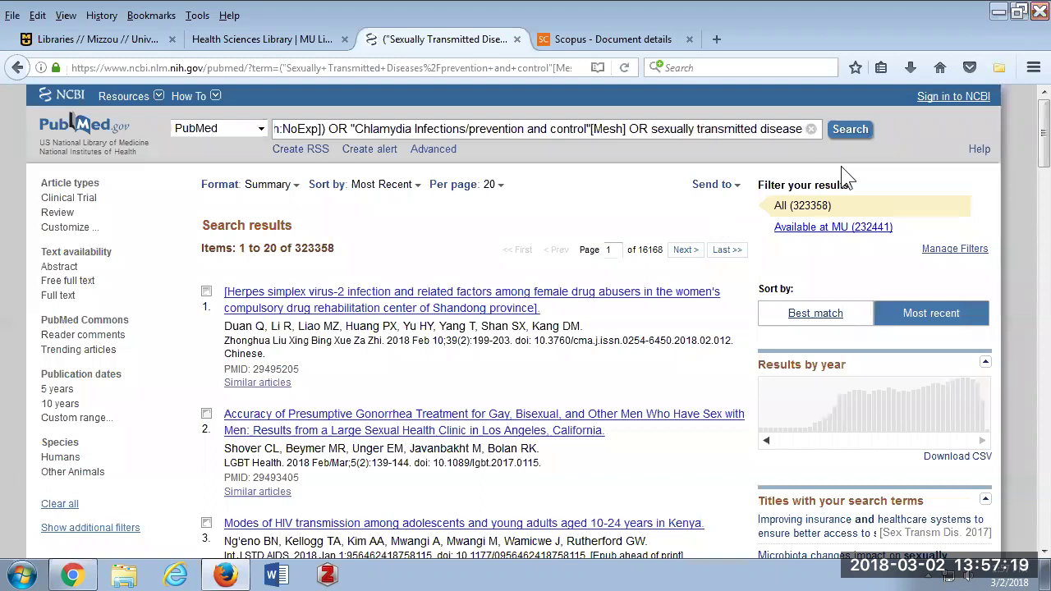
scroll(663, 383, "down", 10)
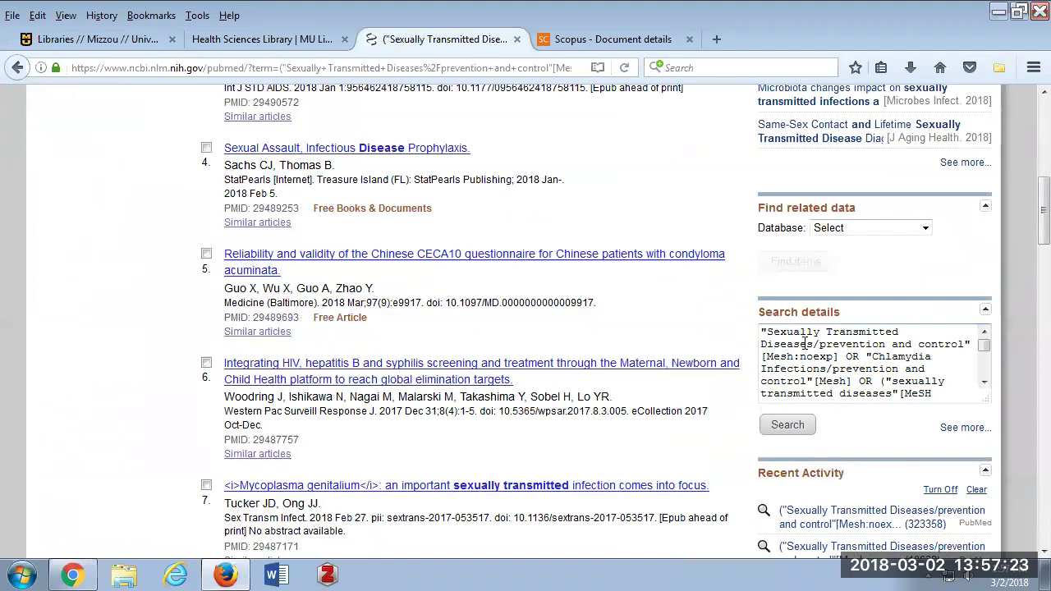
left_click_drag(983, 345, 985, 378)
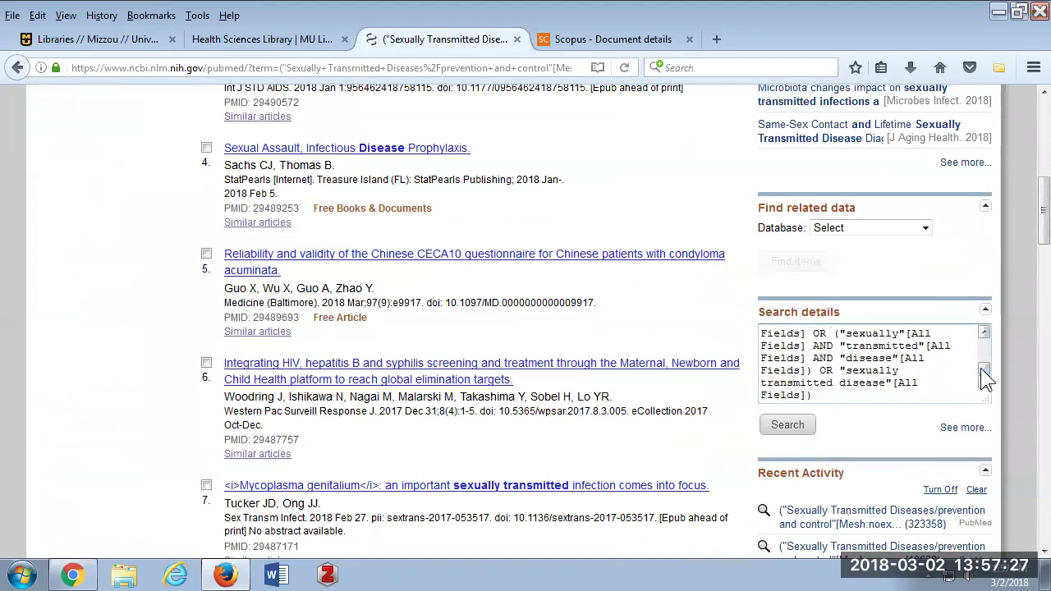
scroll(911, 386, "up", 5)
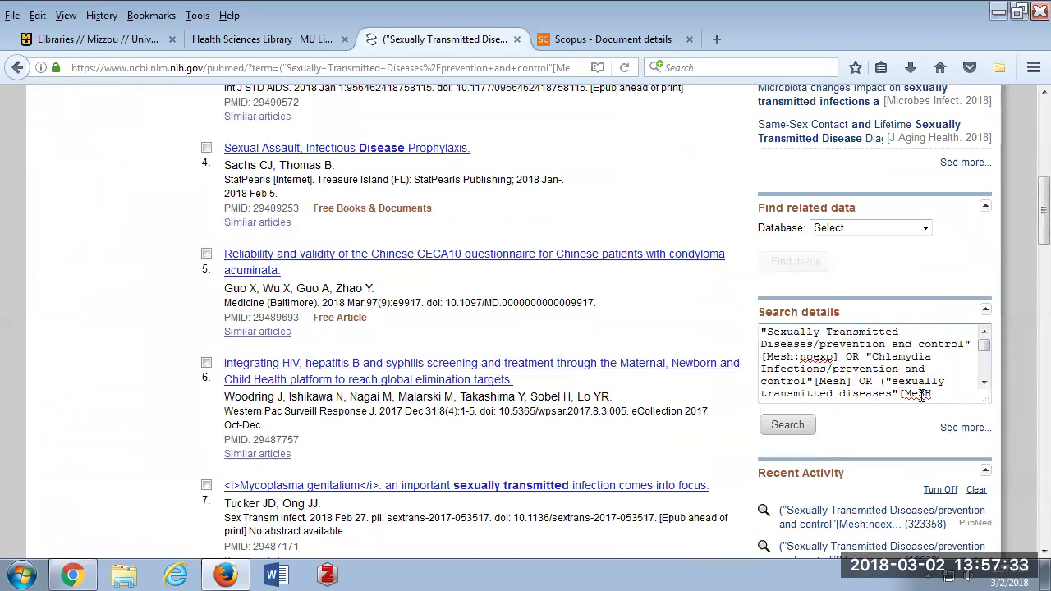
scroll(918, 394, "up", 6)
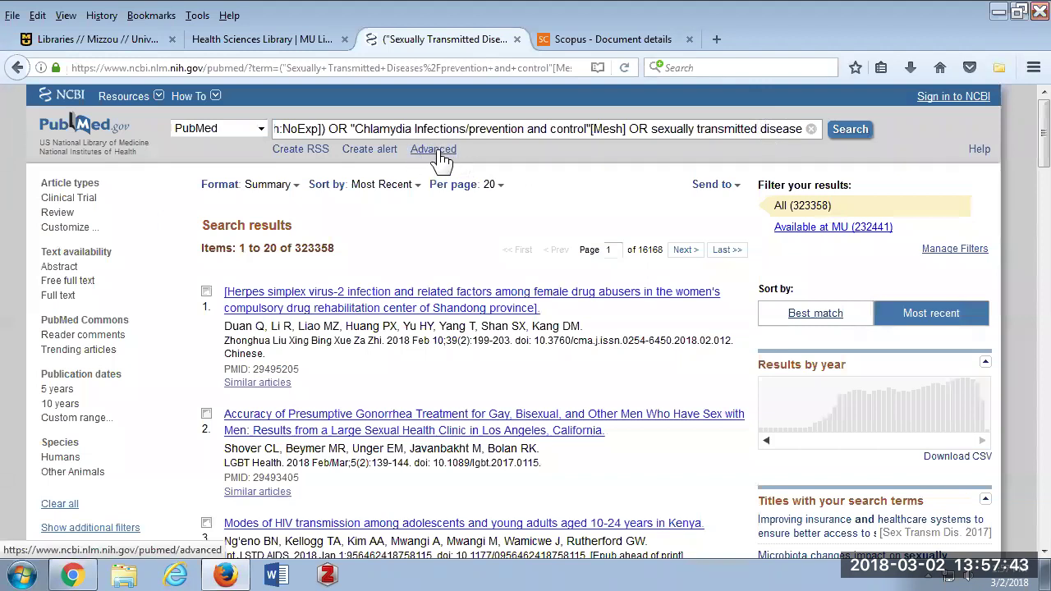
Open the Advanced Search Builder and expand the first row's field list.
left_click(435, 150)
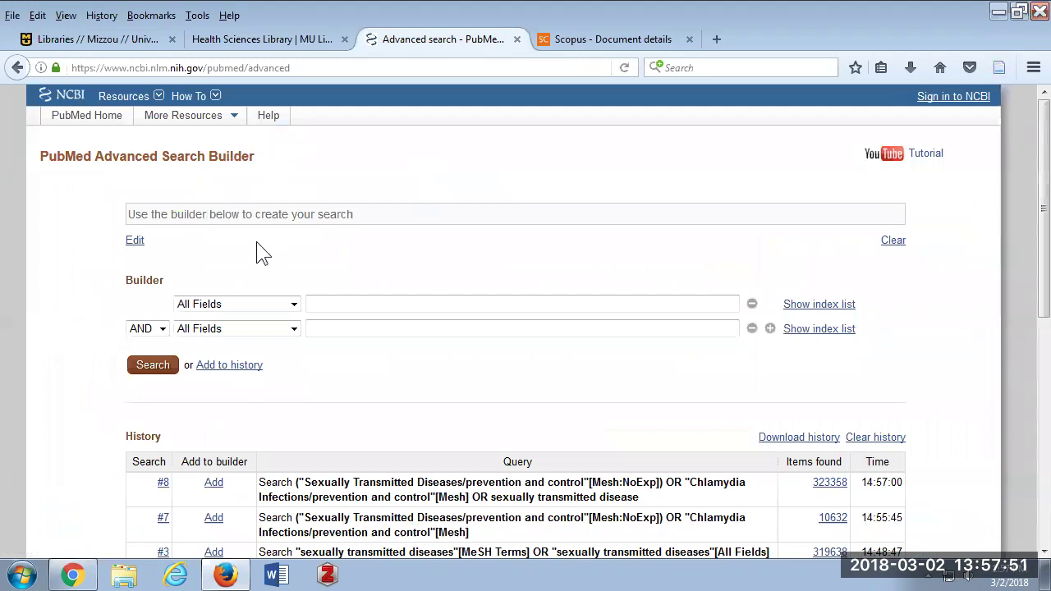
scroll(256, 242, "down", 2)
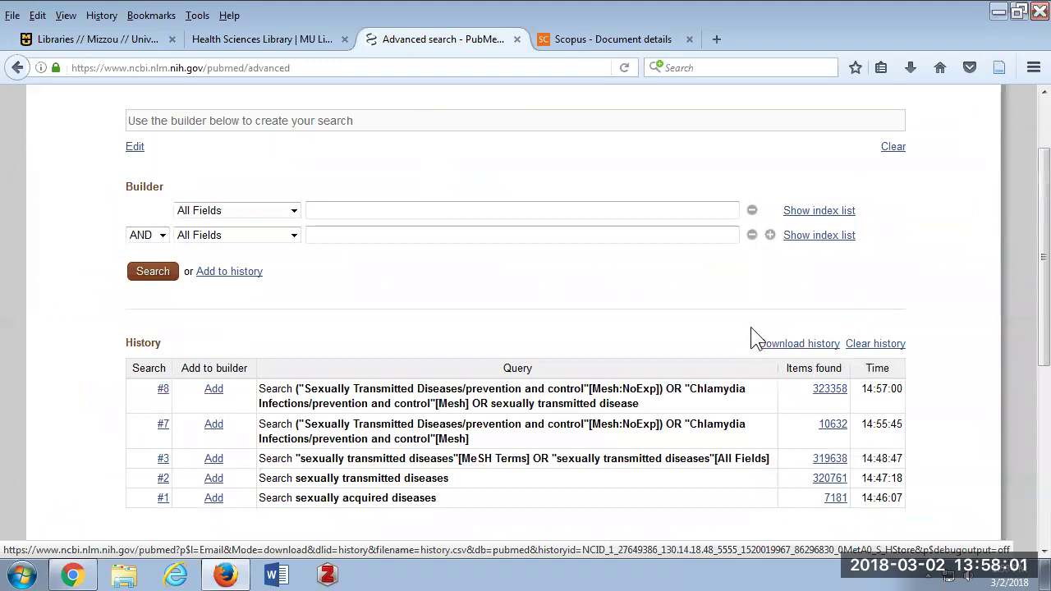
scroll(741, 332, "up", 2)
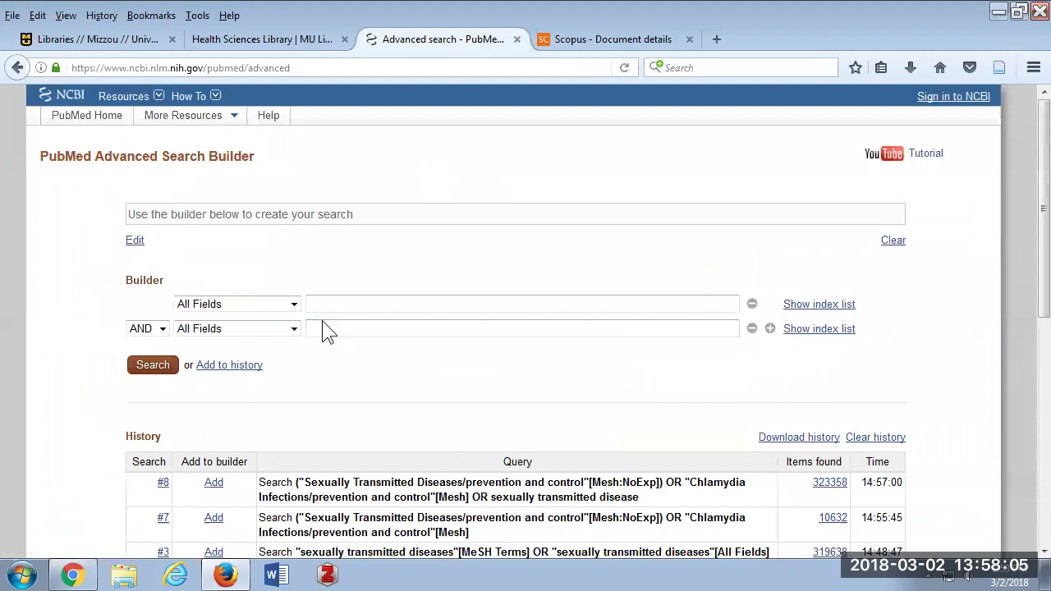
left_click(294, 306)
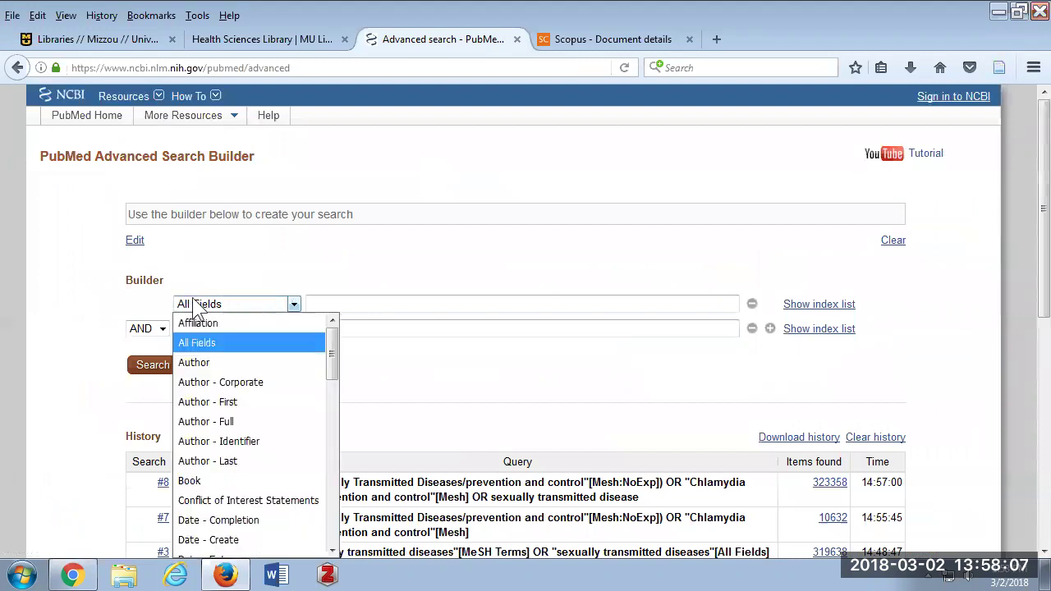
left_click_drag(330, 348, 329, 524)
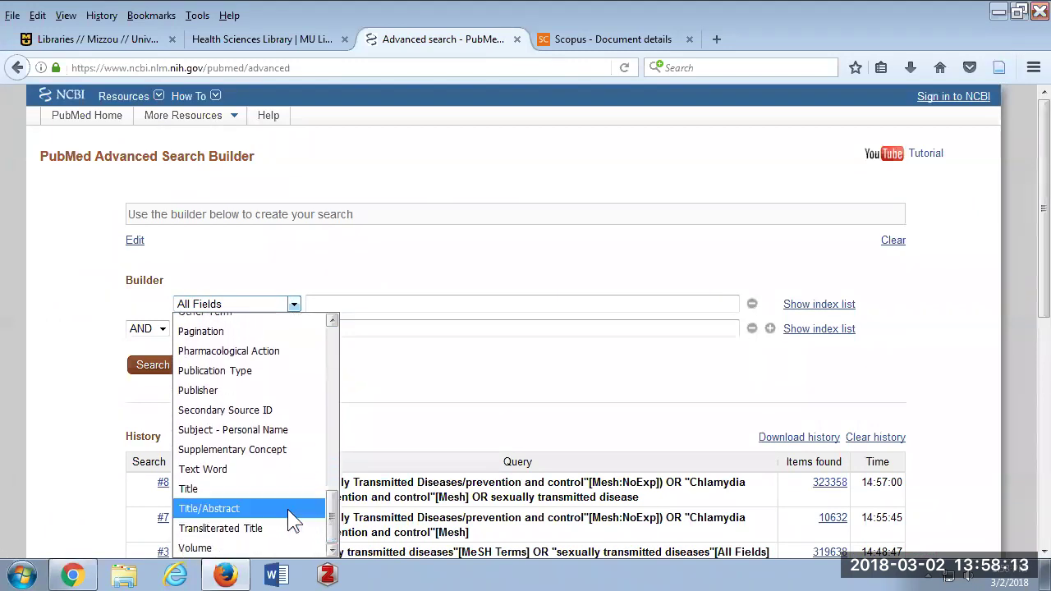
Search 'sexually transmitted diseases' limited to the Title/Abstract field.
left_click(210, 508)
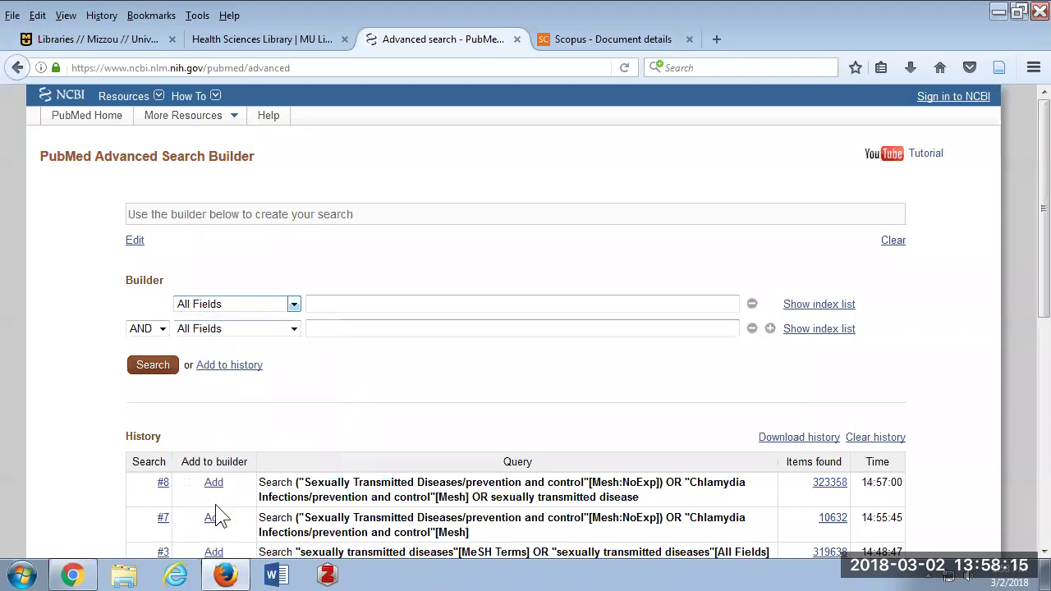
left_click(326, 304)
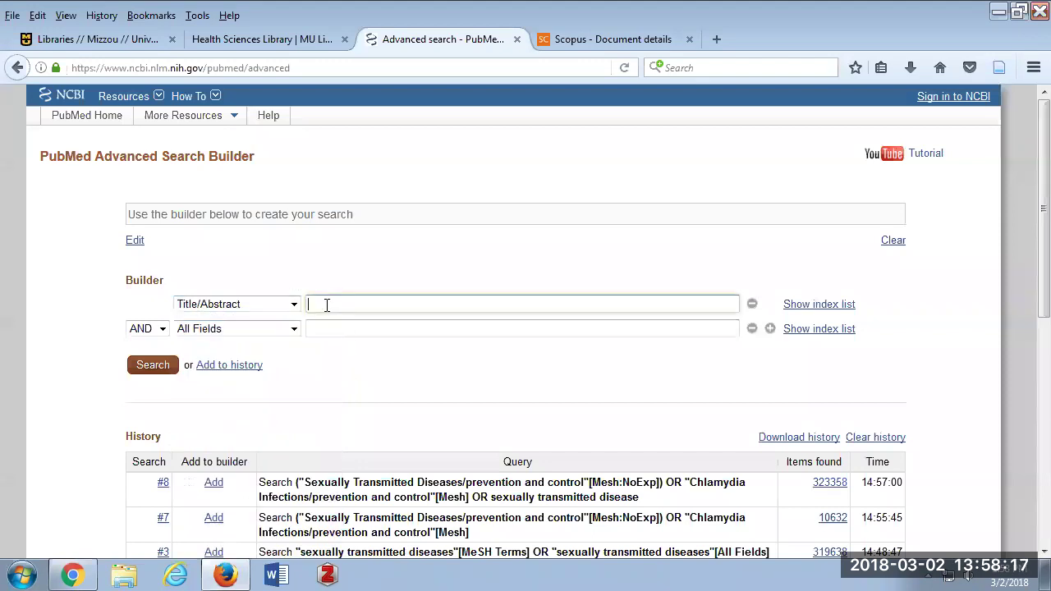
type("sexually trans")
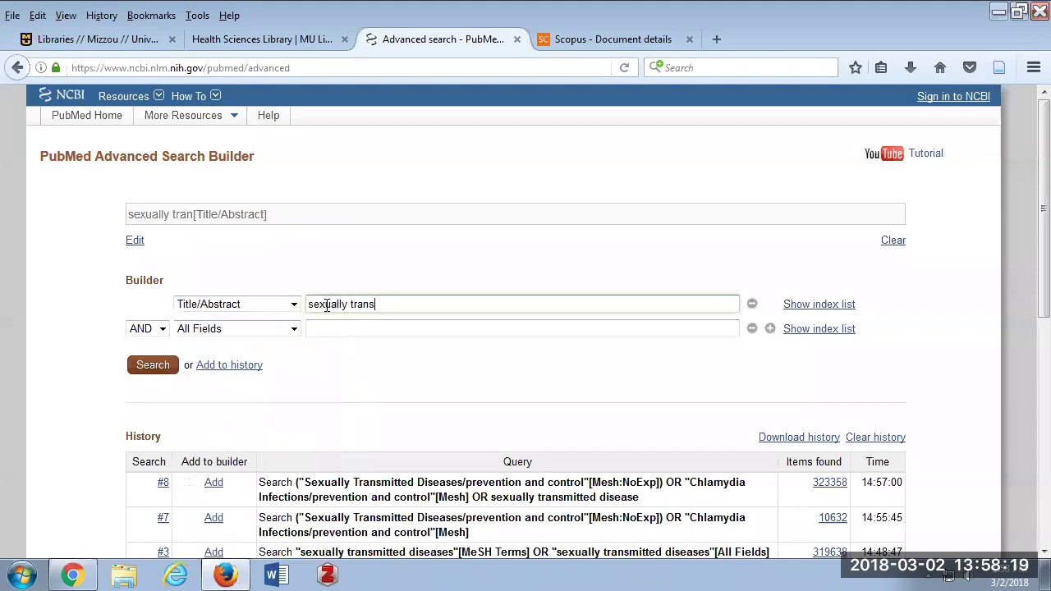
type("mitted disease")
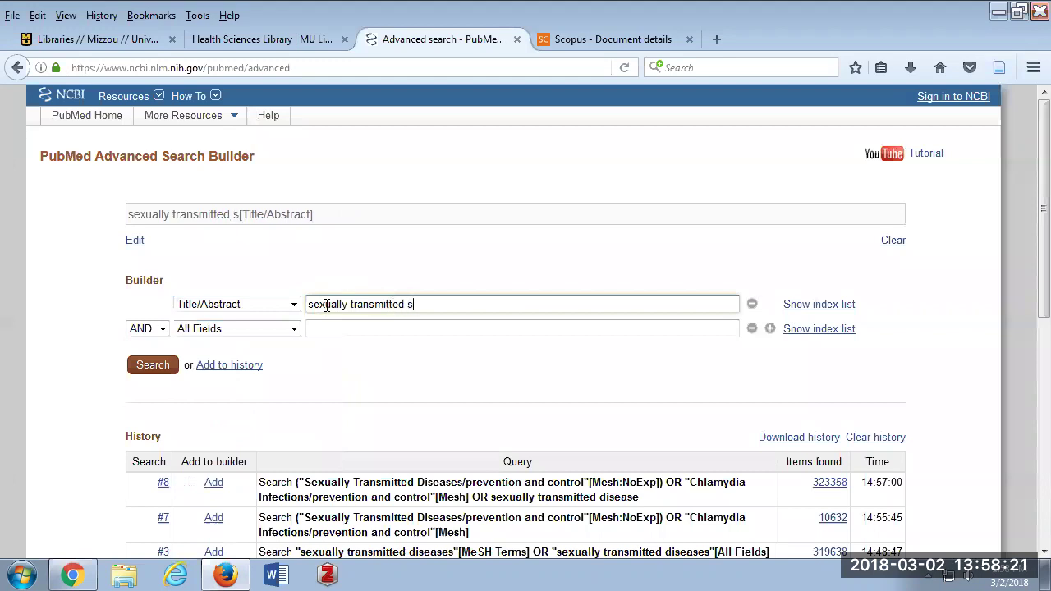
type("s")
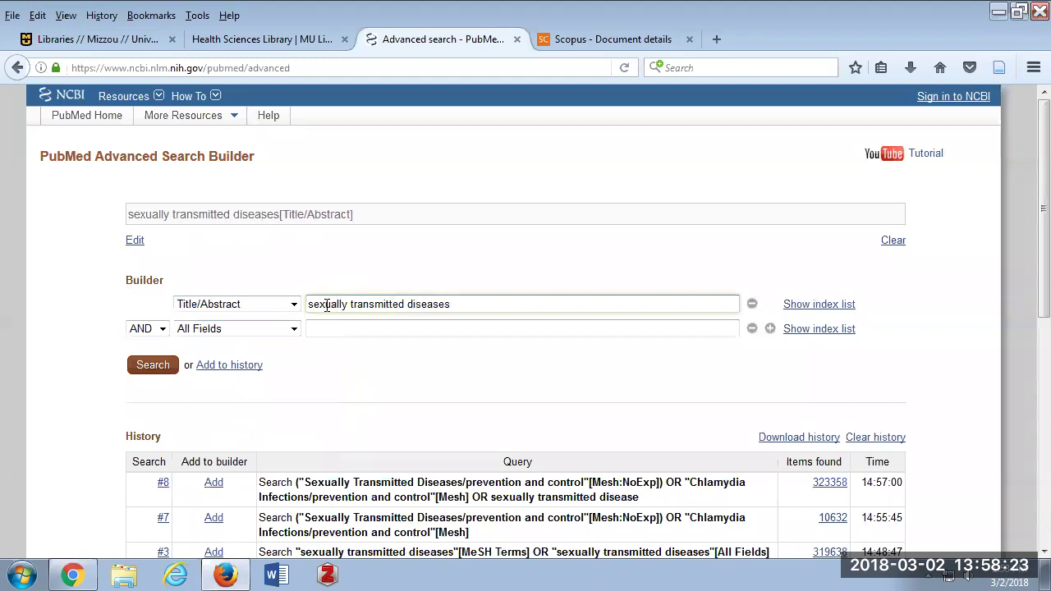
key("Return")
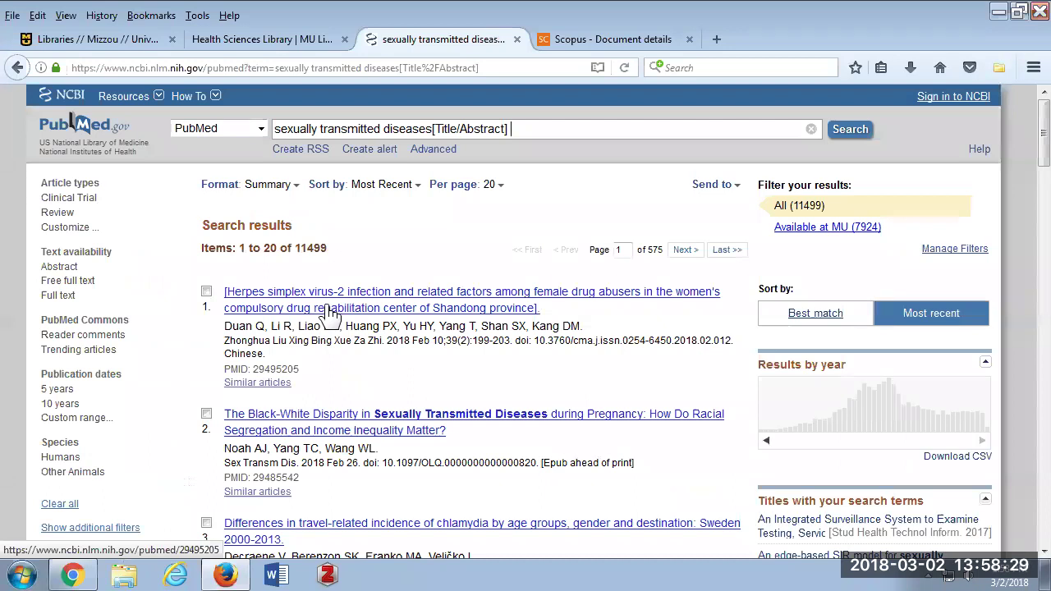
Combine history searches #9 and #7 with OR and run them, giving 20,210 results.
left_click(433, 153)
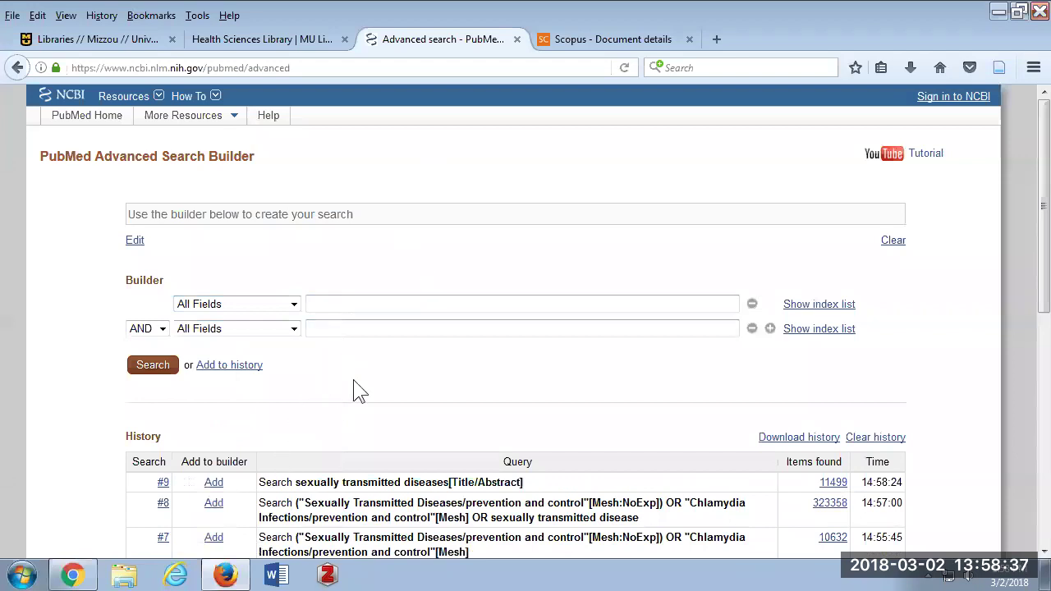
scroll(362, 388, "down", 4)
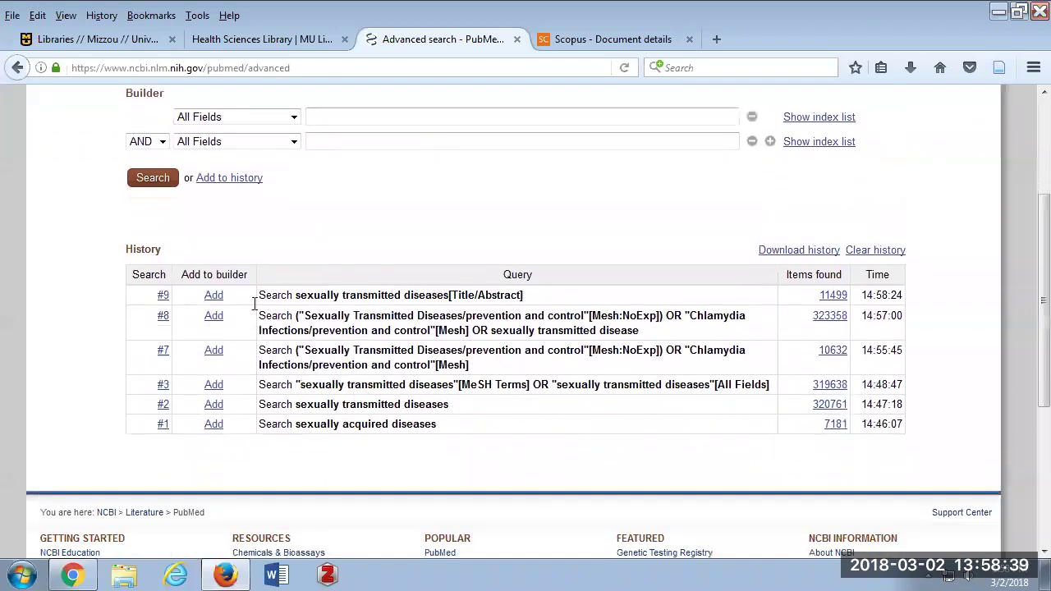
left_click(213, 296)
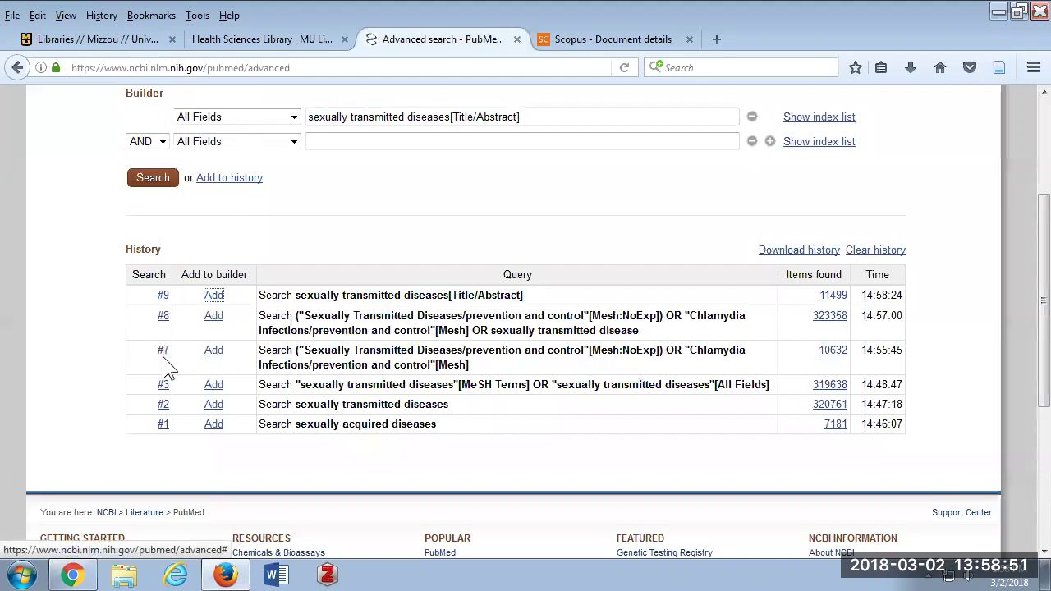
left_click(215, 358)
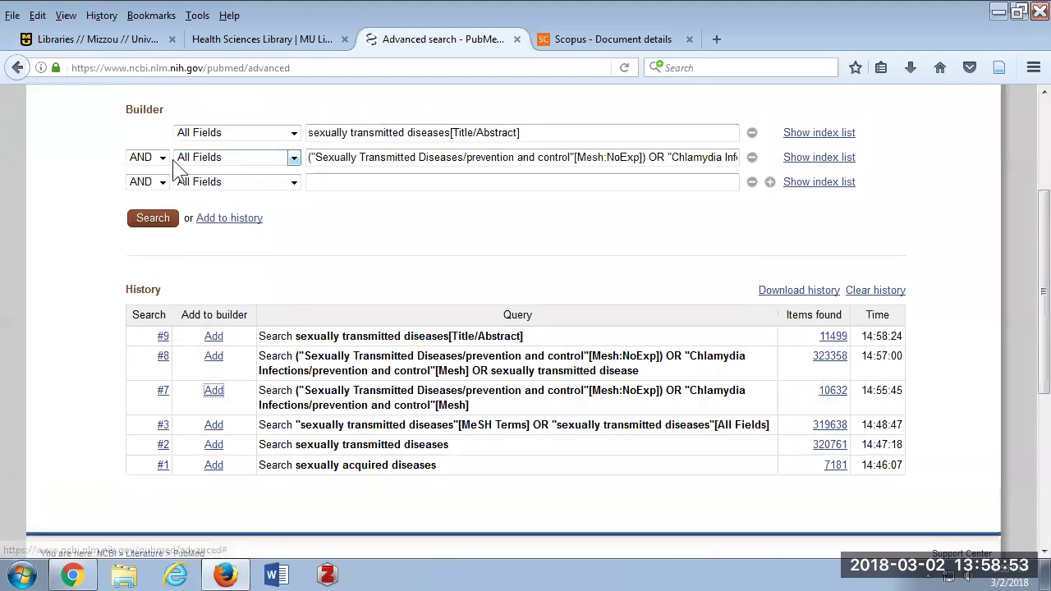
left_click(162, 164)
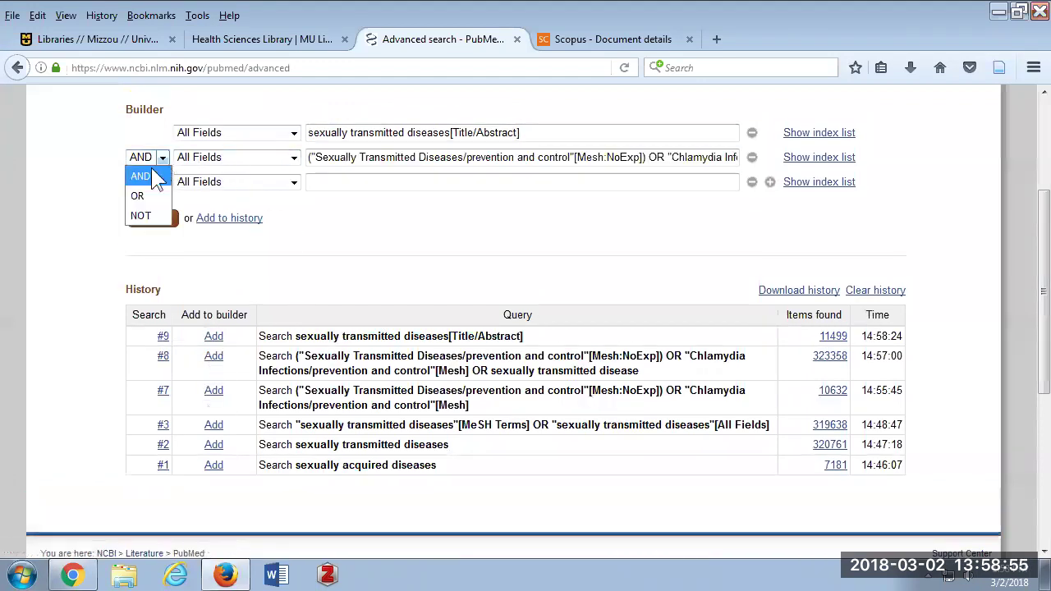
left_click(141, 191)
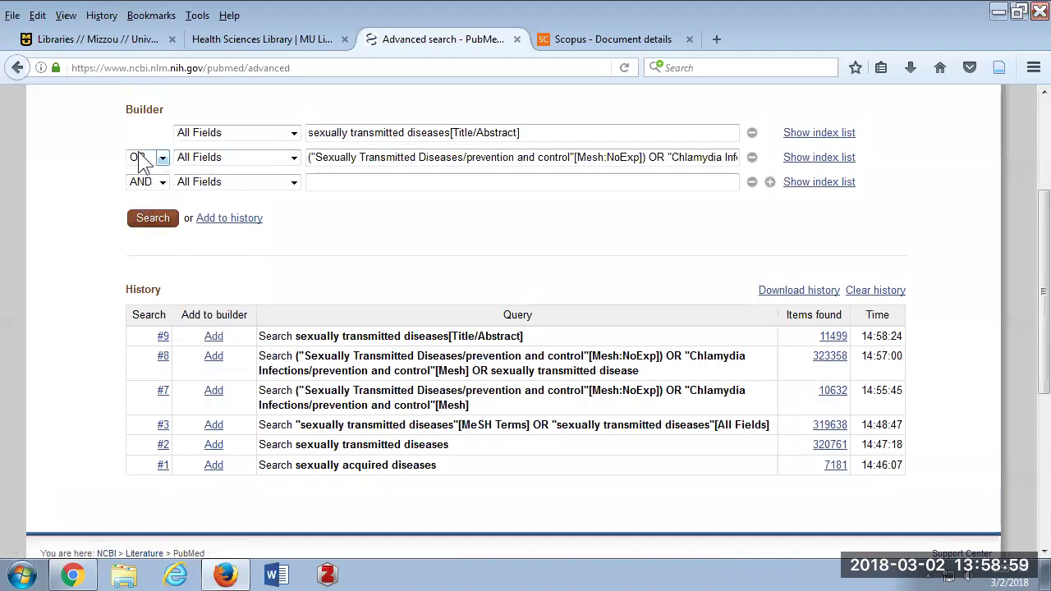
left_click(158, 219)
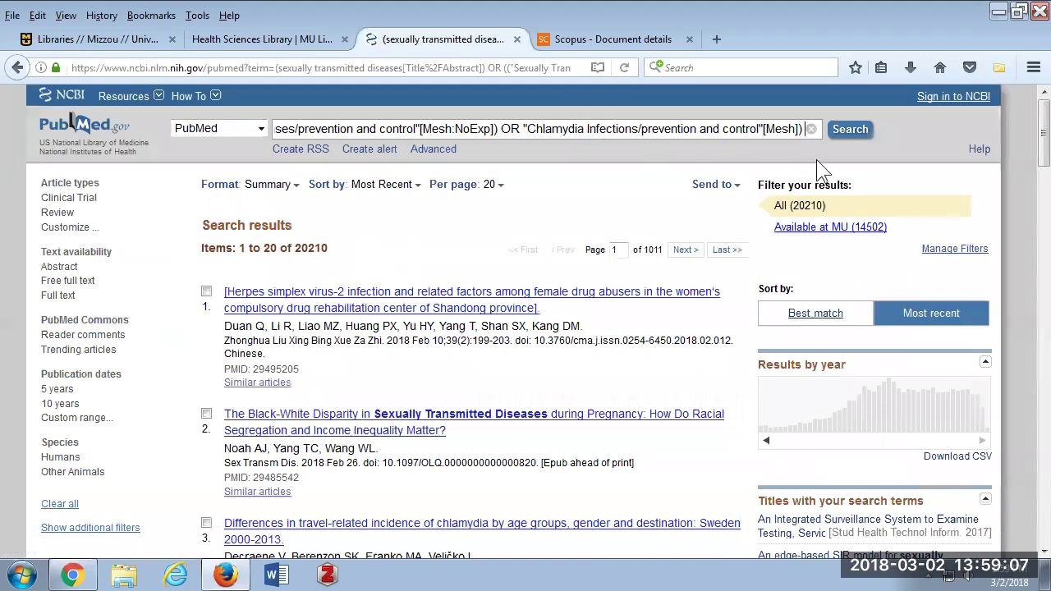
left_click(433, 150)
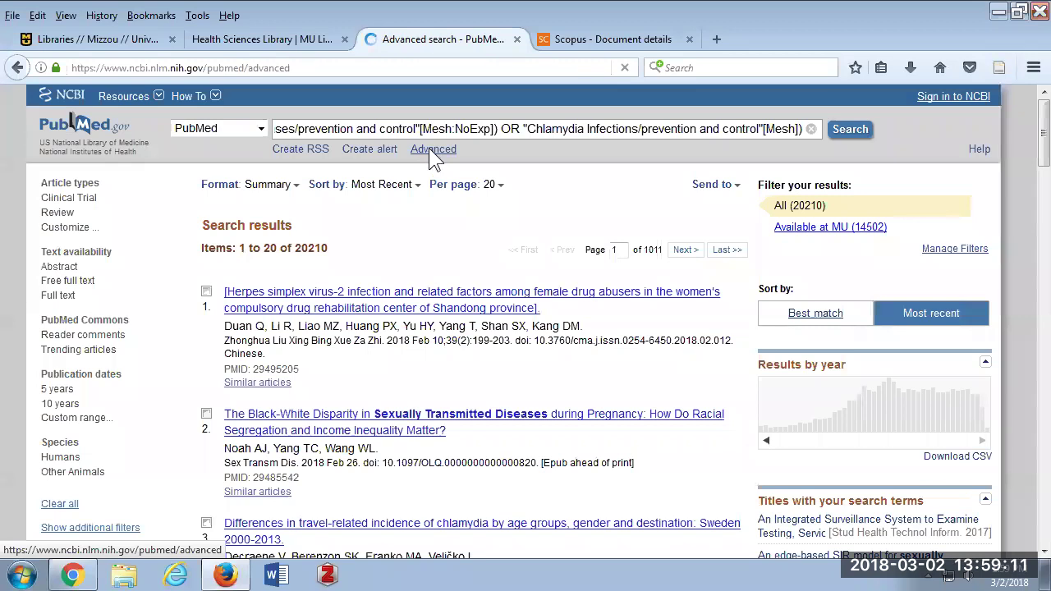
Browse the first row's field list, leaving it set to All Fields.
scroll(344, 246, "down", 2)
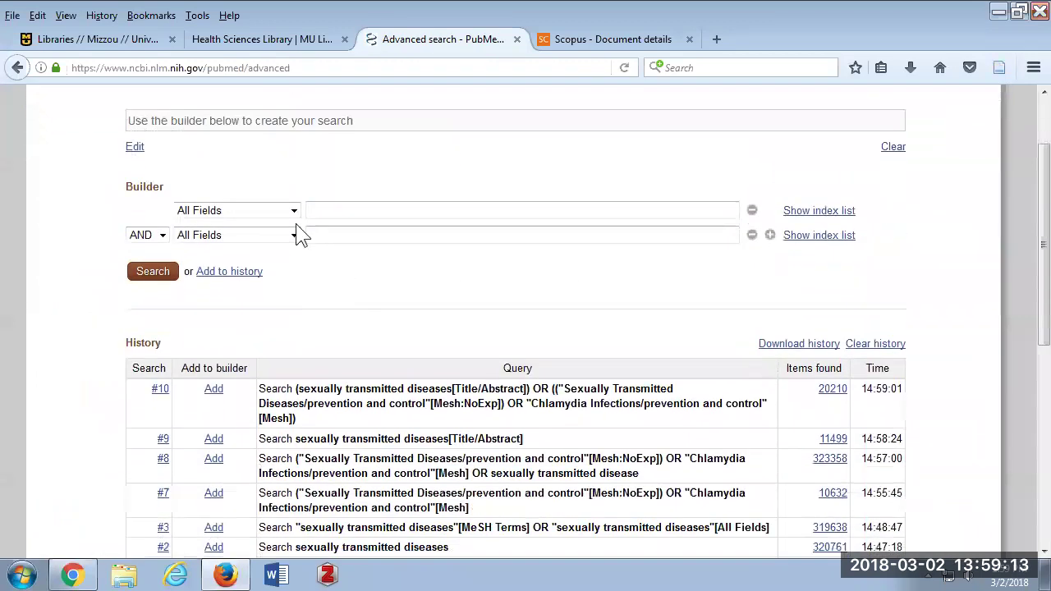
left_click(294, 210)
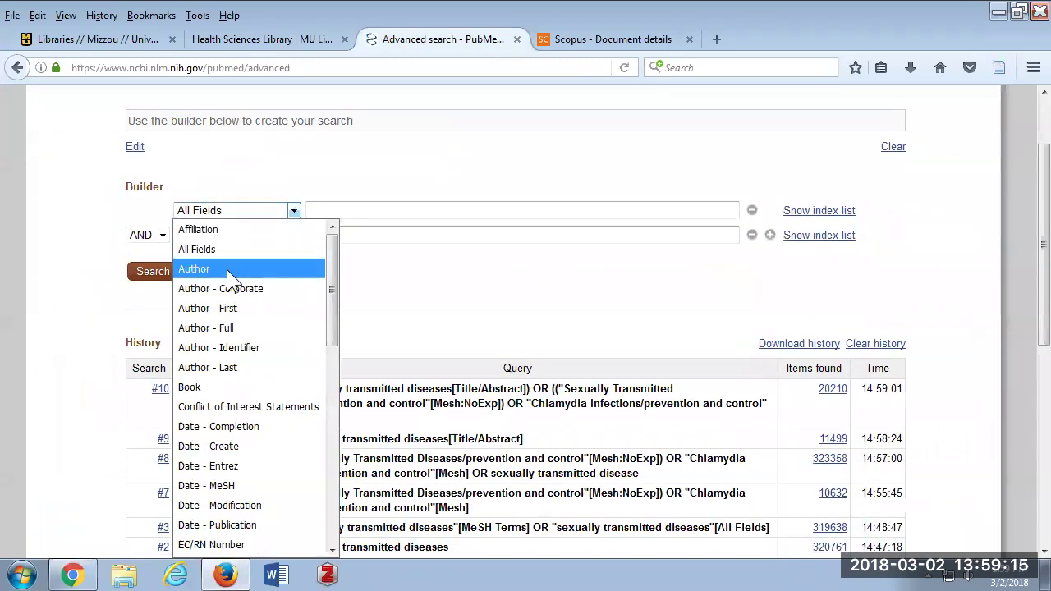
scroll(227, 270, "down", 2)
scroll(227, 274, "down", 1)
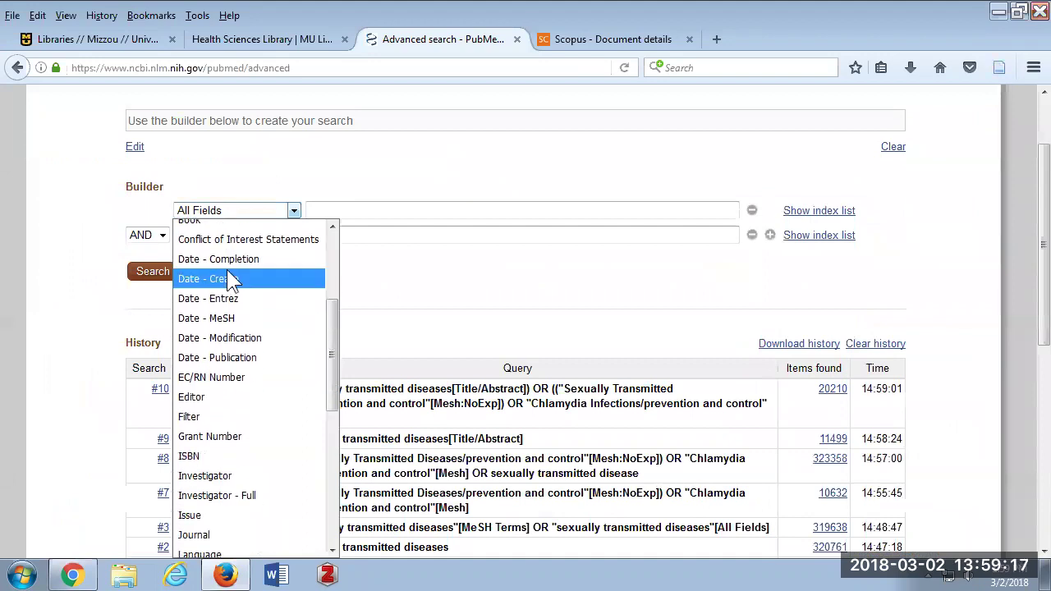
scroll(232, 283, "down", 1)
scroll(237, 327, "down", 3)
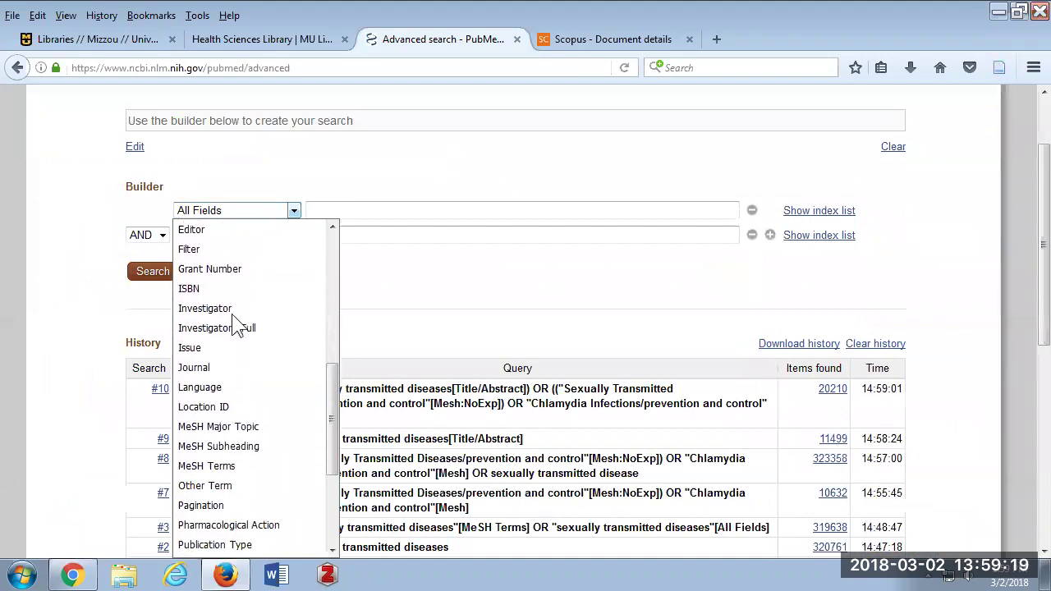
scroll(234, 320, "down", 2)
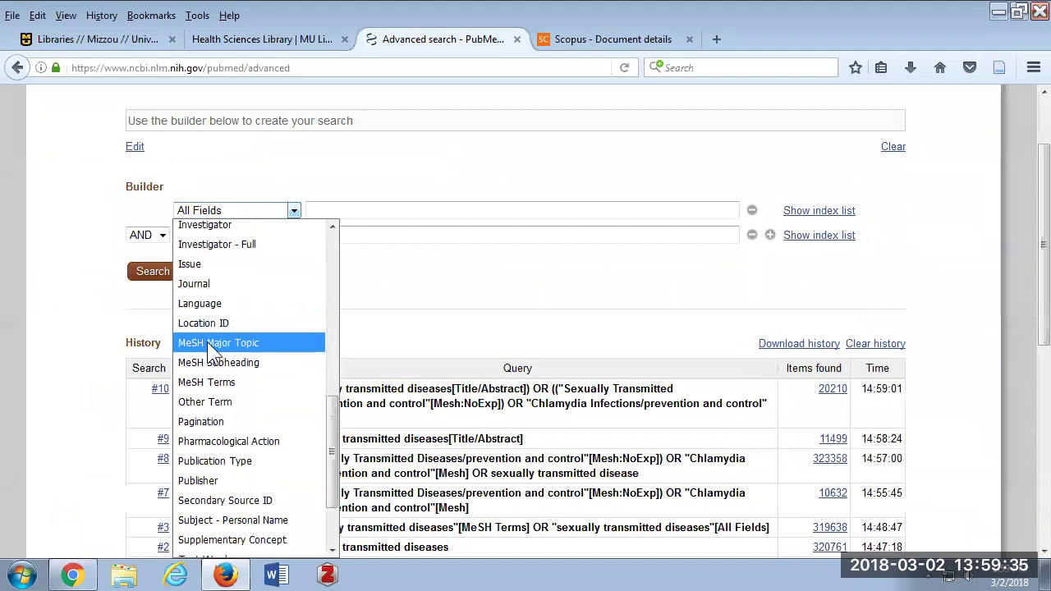
scroll(209, 348, "down", 3)
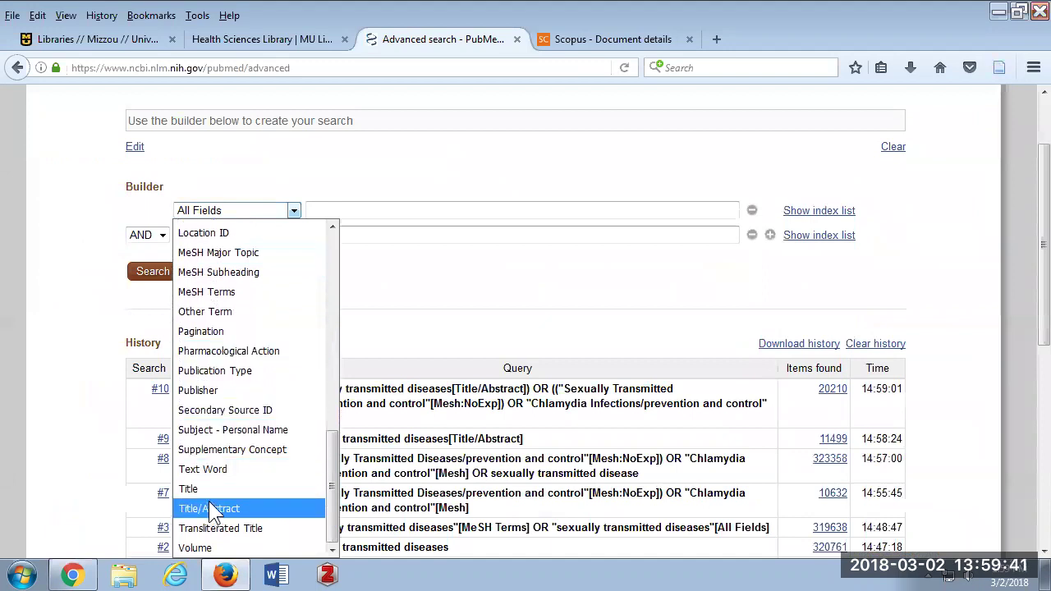
left_click(425, 317)
Highlight the Title/Abstract tag in history search #10 and return to the PubMed home page.
scroll(597, 387, "down", 2)
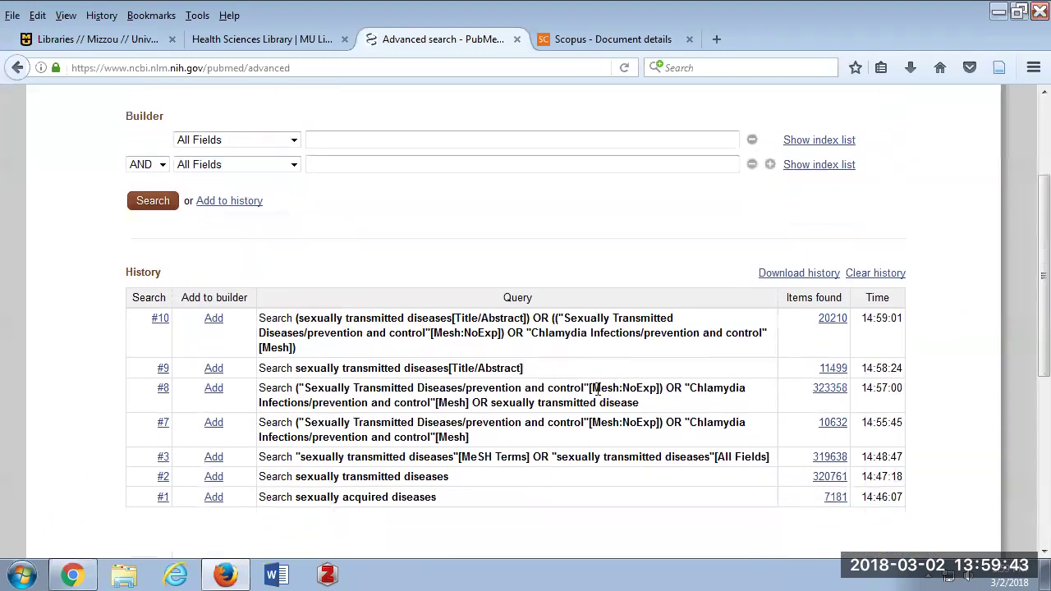
scroll(597, 387, "down", 1)
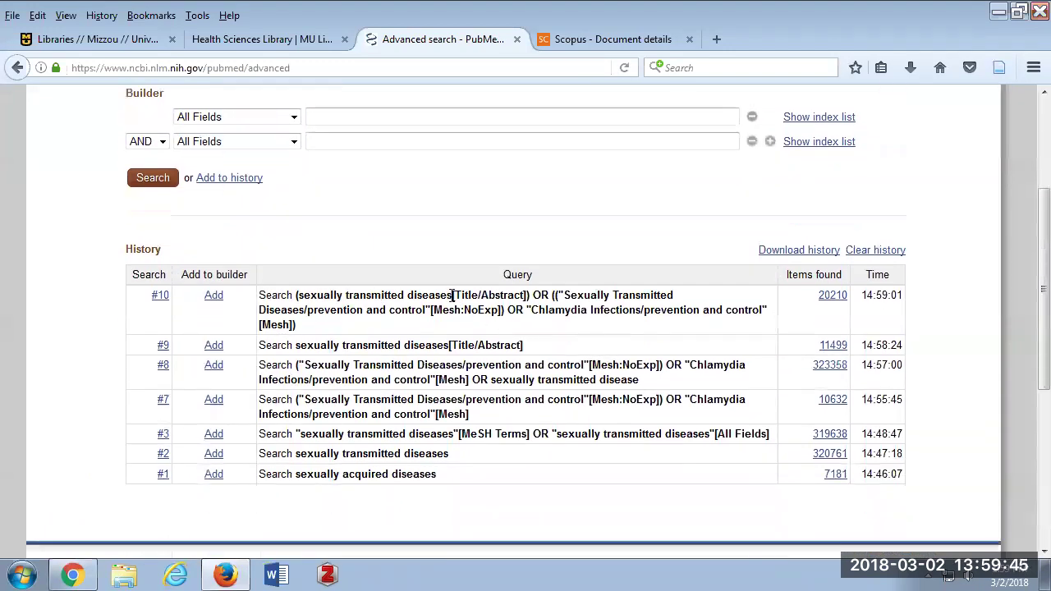
left_click_drag(452, 296, 525, 295)
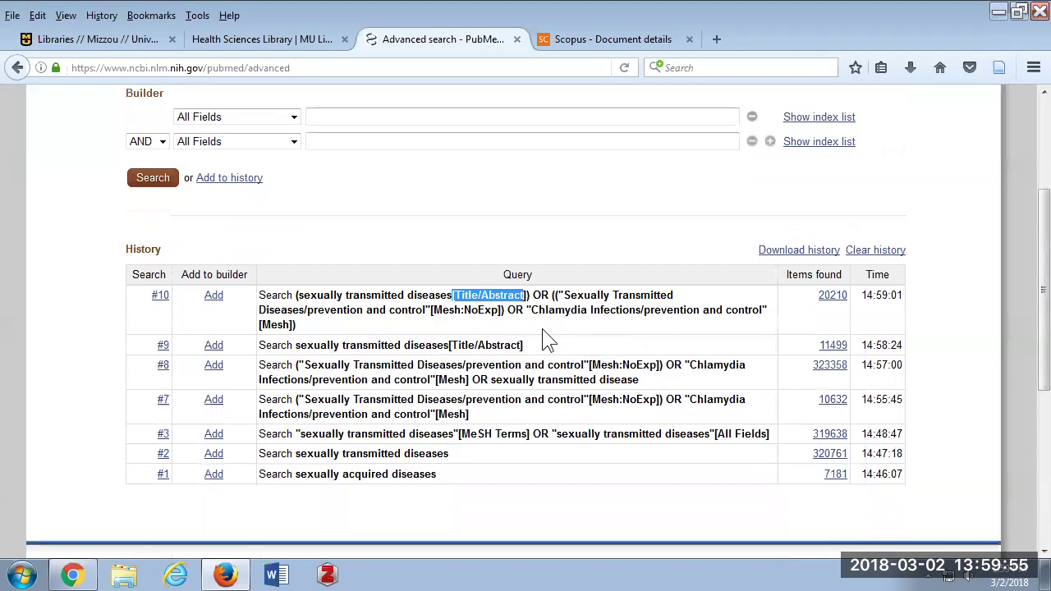
scroll(500, 253, "up", 3)
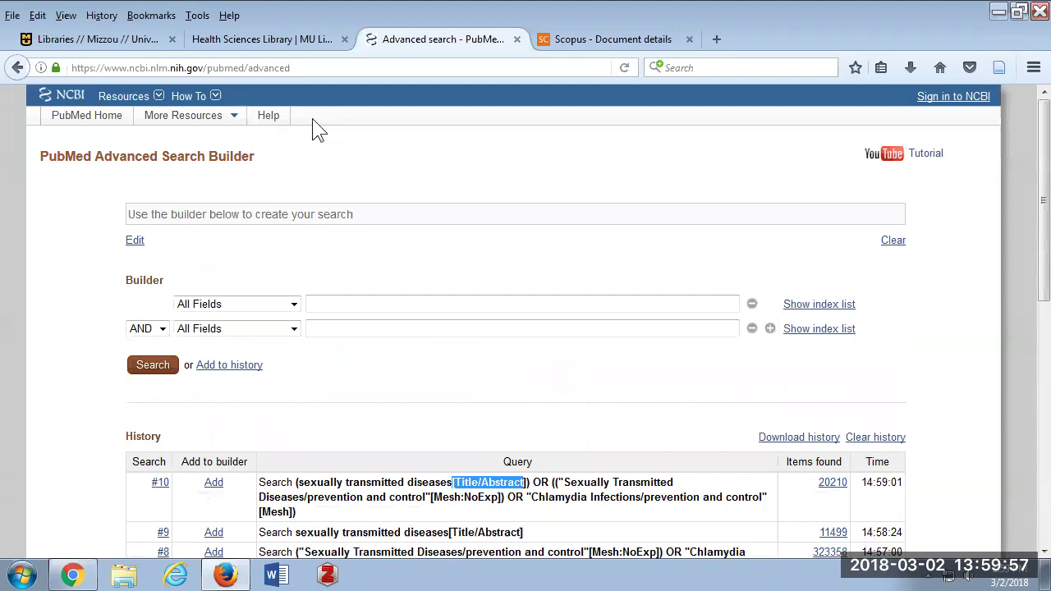
left_click(87, 115)
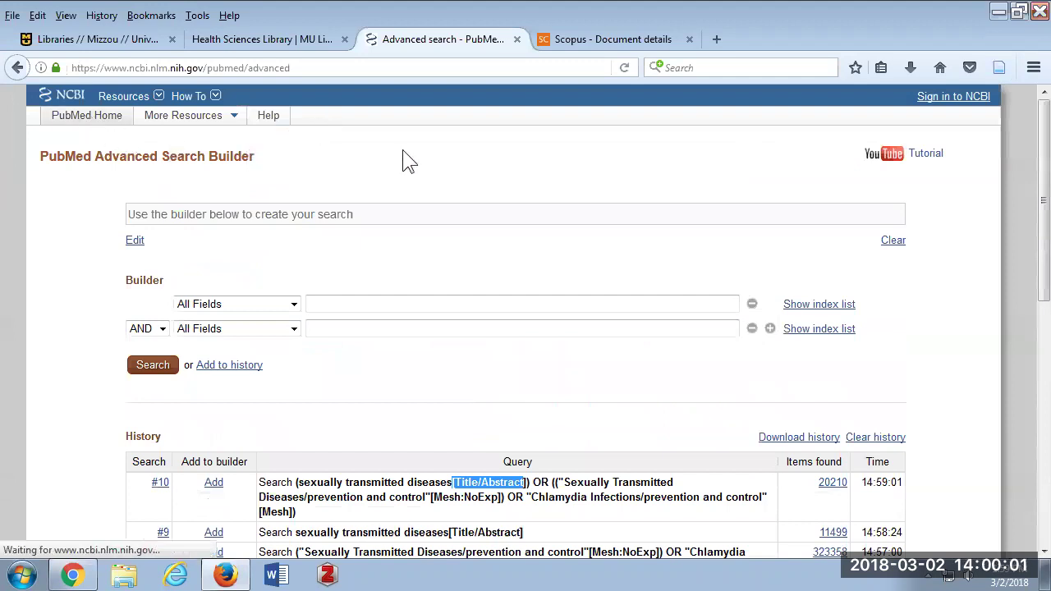
Search PubMed for 'program evalution[title/abstract]', returning 13 results.
type("program ev")
type("la")
key("BackSpace")
key("BackSpace")
type("aul")
key("BackSpace")
key("BackSpace")
type("la")
key("BackSpace")
key("BackSpace")
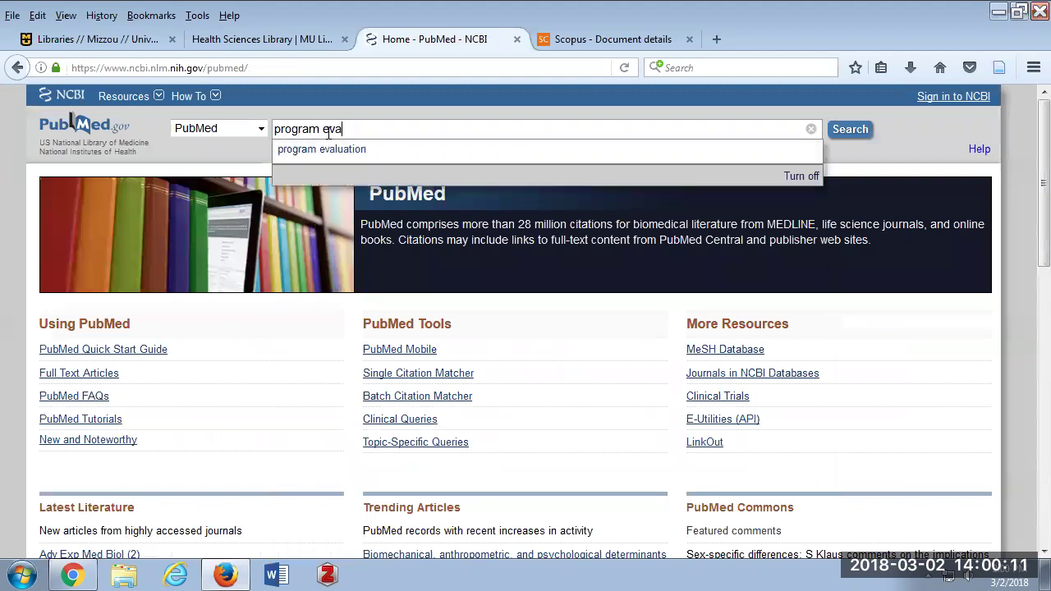
type("lution[title/abstract]")
key("Return")
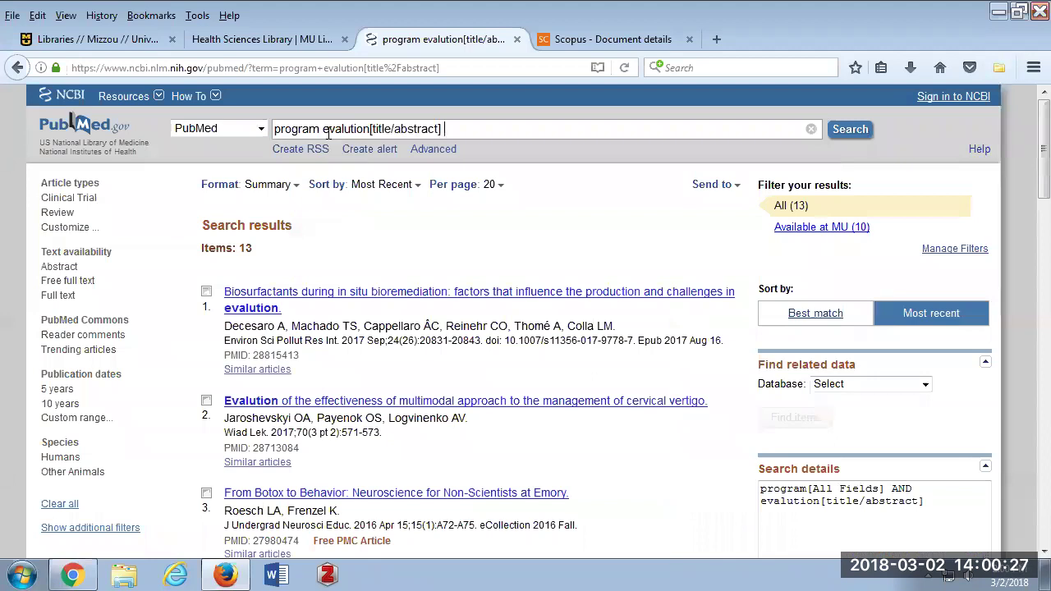
left_click(275, 131)
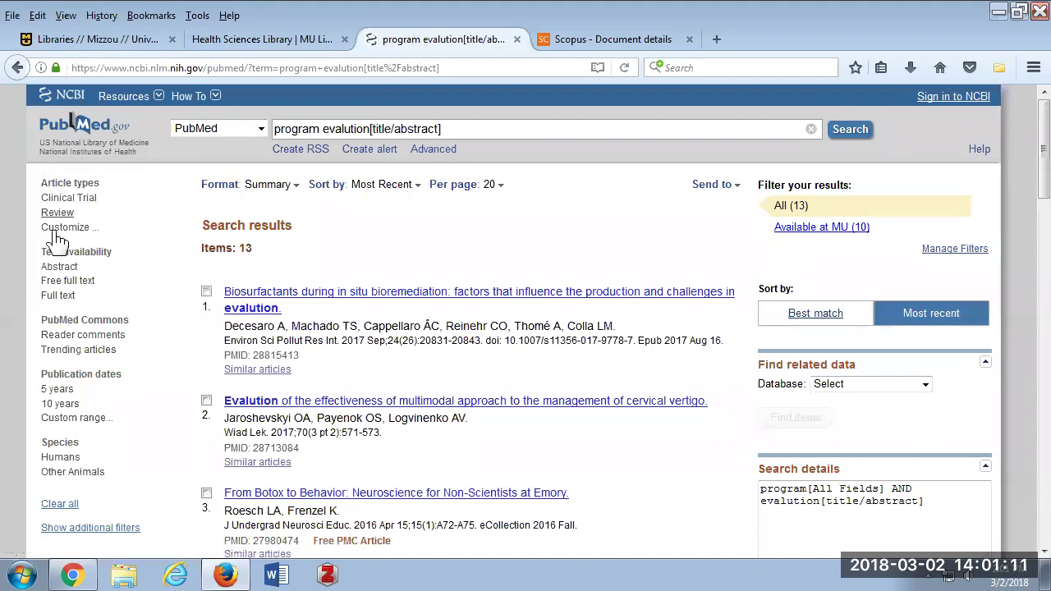
Browse the full list of article type filters and close it without changes.
left_click(59, 229)
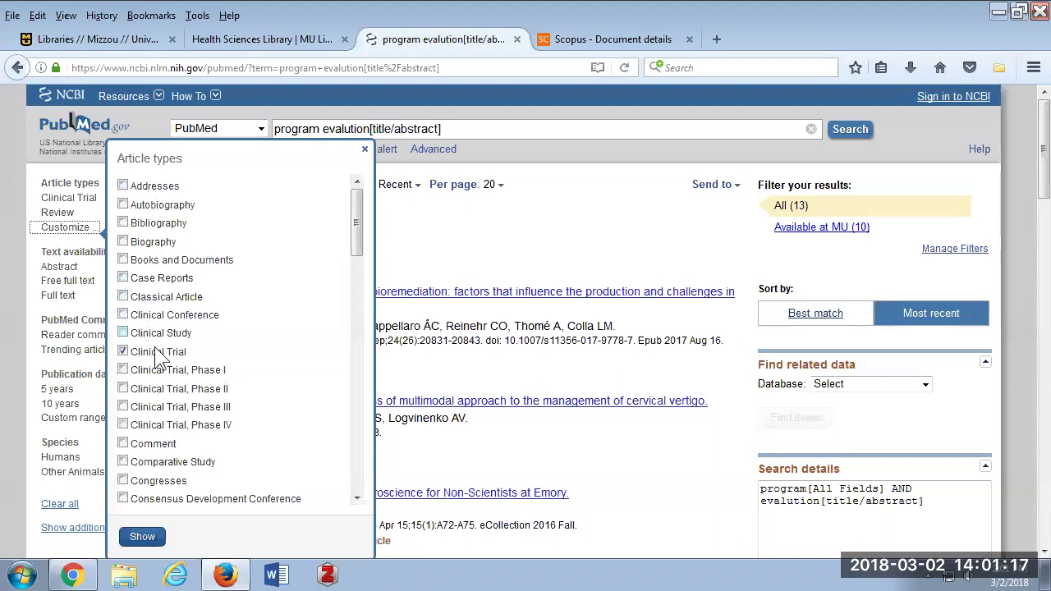
scroll(158, 368, "down", 3)
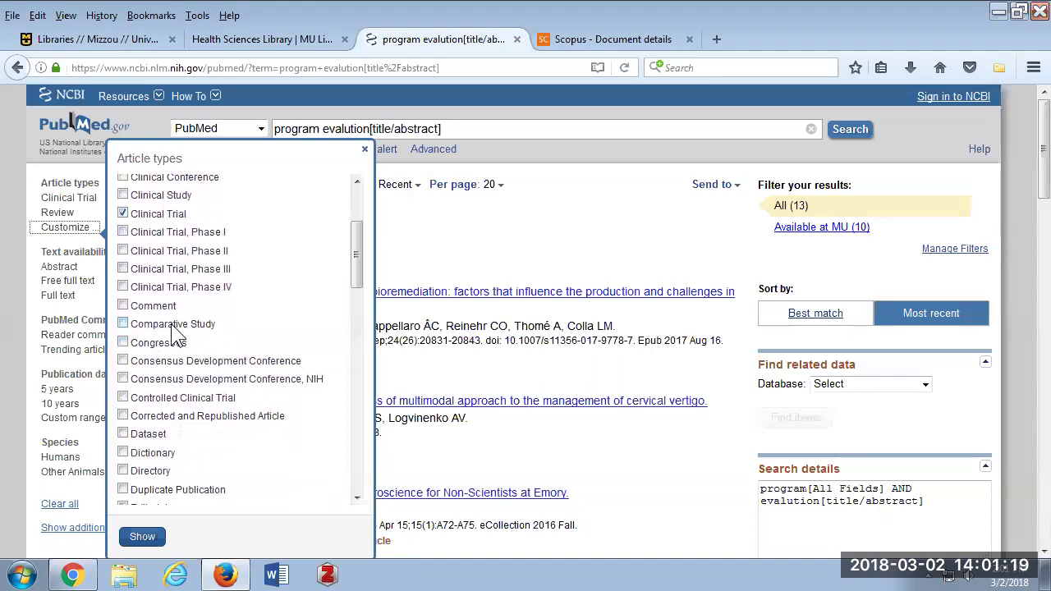
scroll(172, 328, "down", 4)
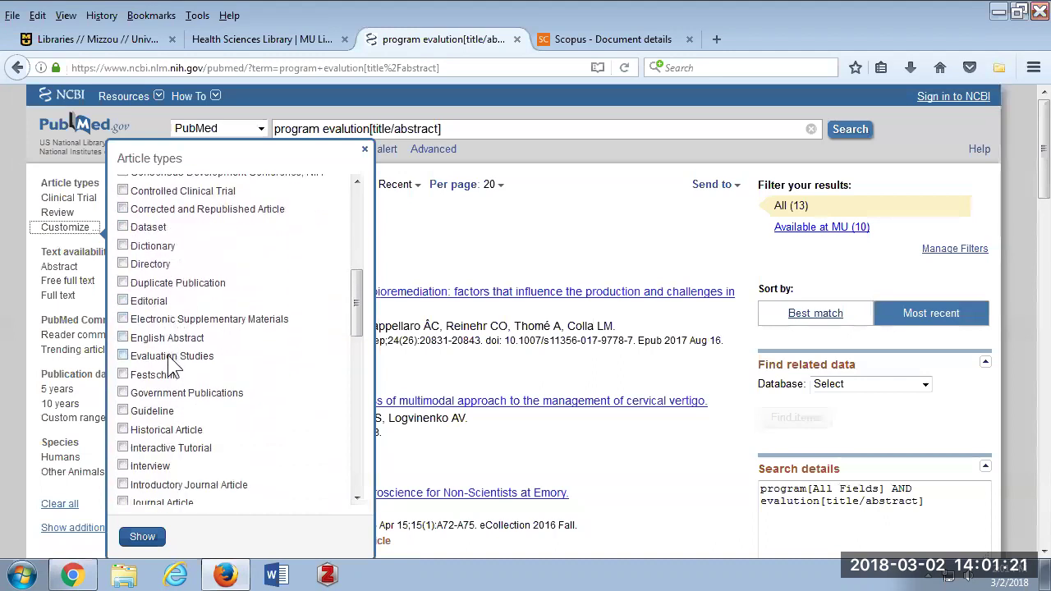
scroll(183, 358, "down", 5)
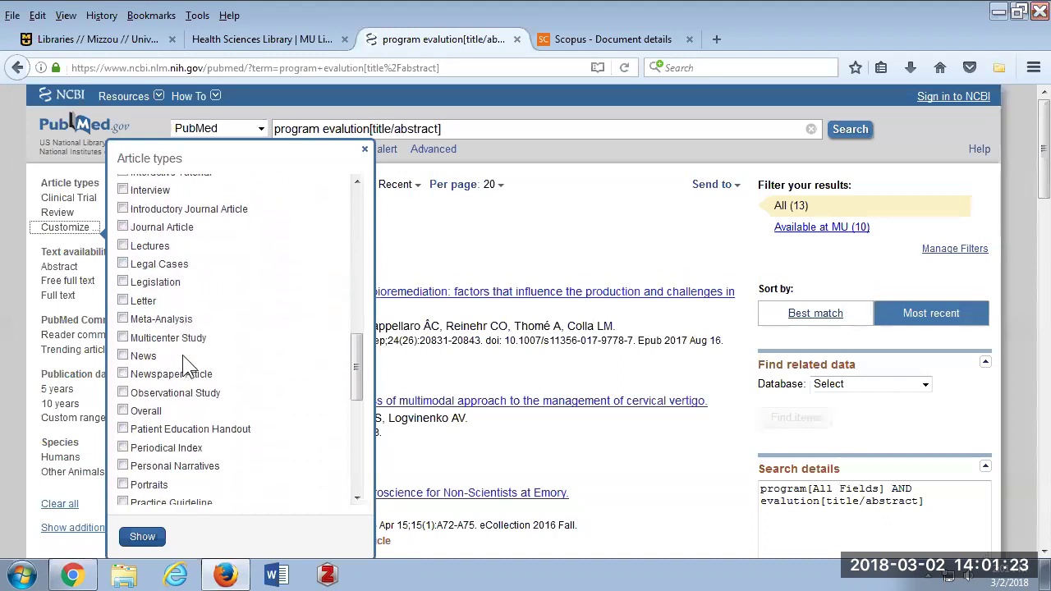
scroll(185, 365, "down", 4)
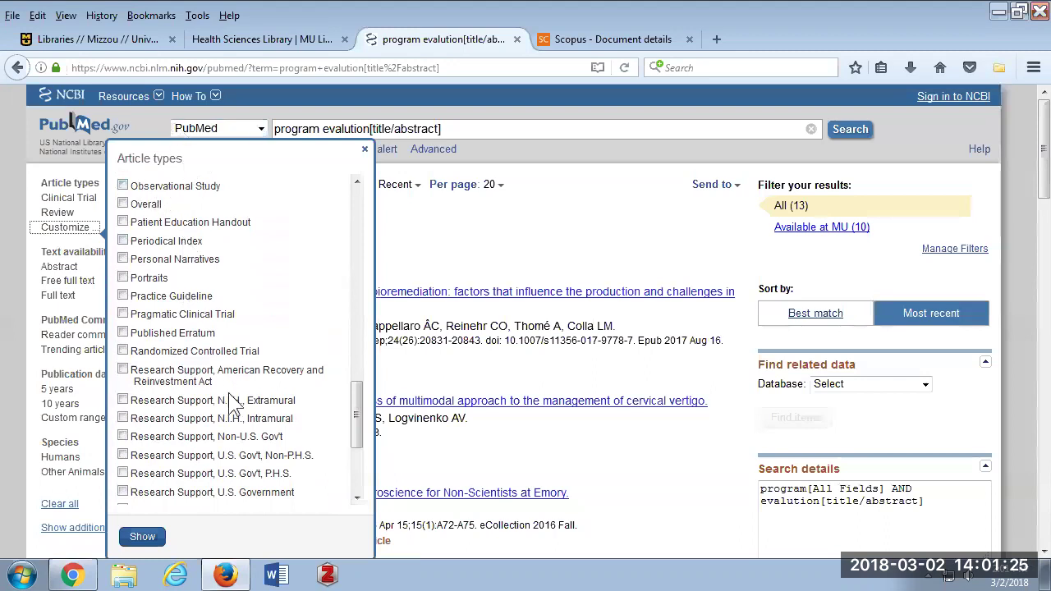
scroll(222, 341, "up", 12)
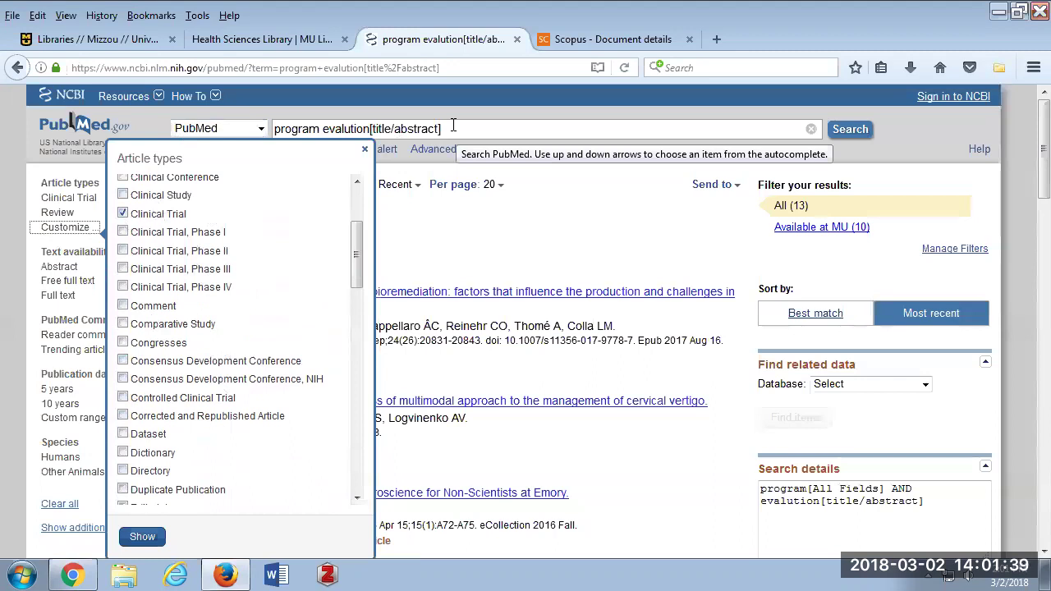
left_click(463, 223)
Add the Ages filter group to the results sidebar from the additional filters list.
scroll(111, 249, "down", 2)
scroll(111, 249, "down", 2)
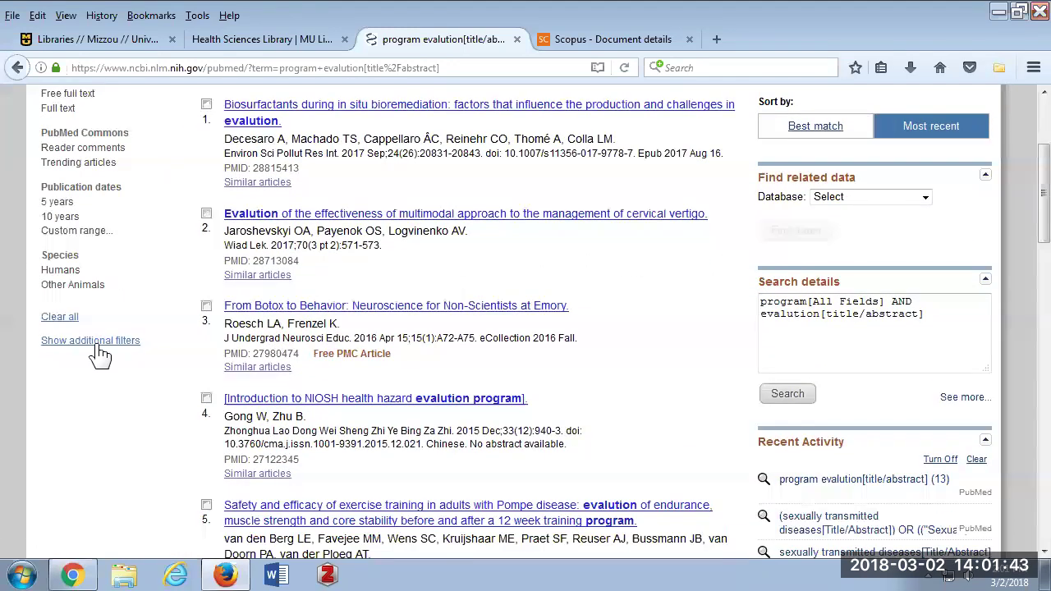
left_click(117, 345)
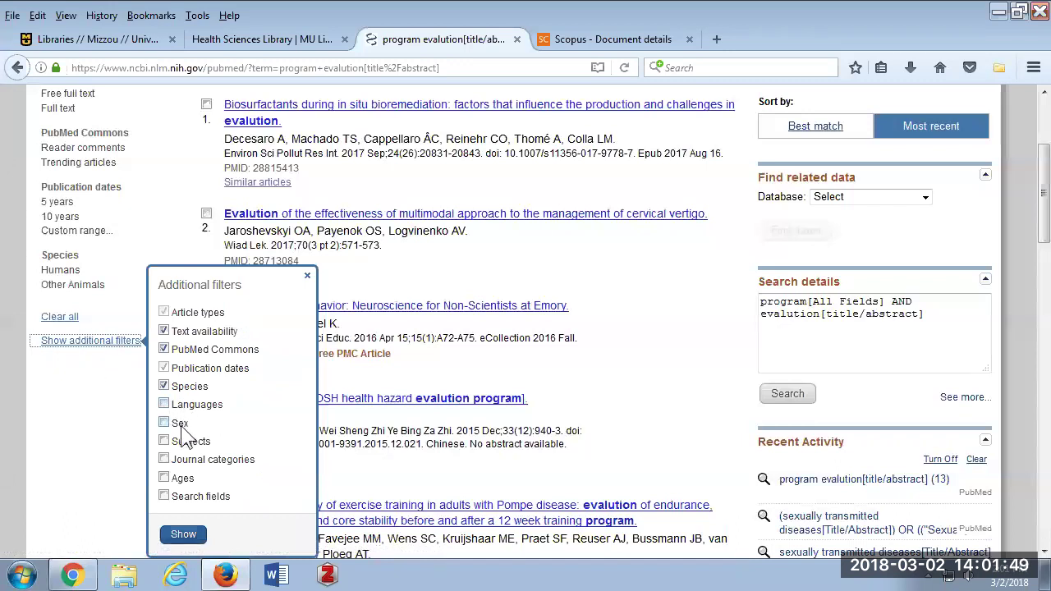
left_click(164, 478)
left_click(183, 533)
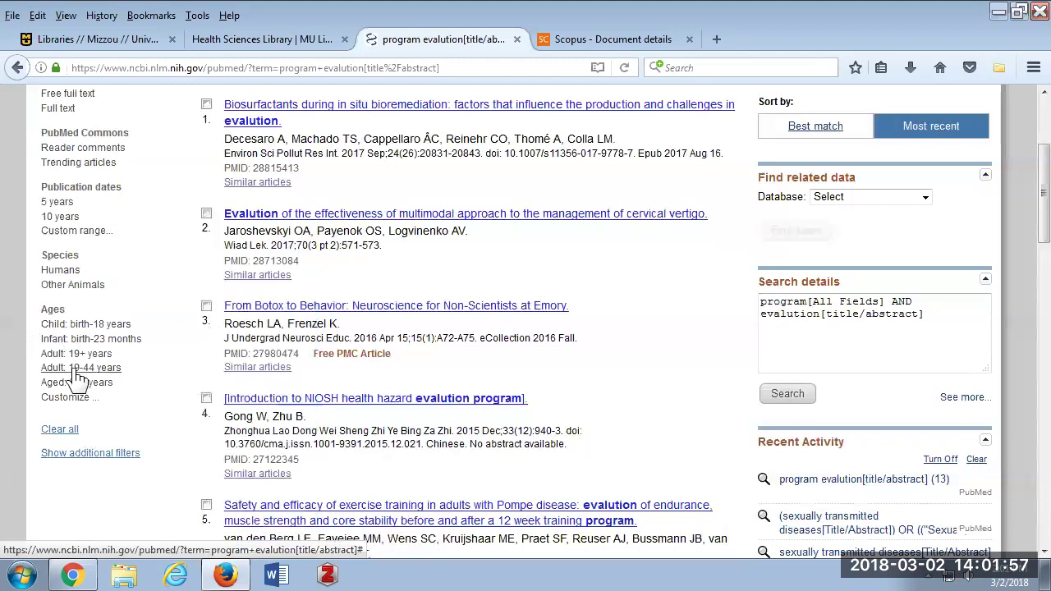
scroll(76, 375, "up", 5)
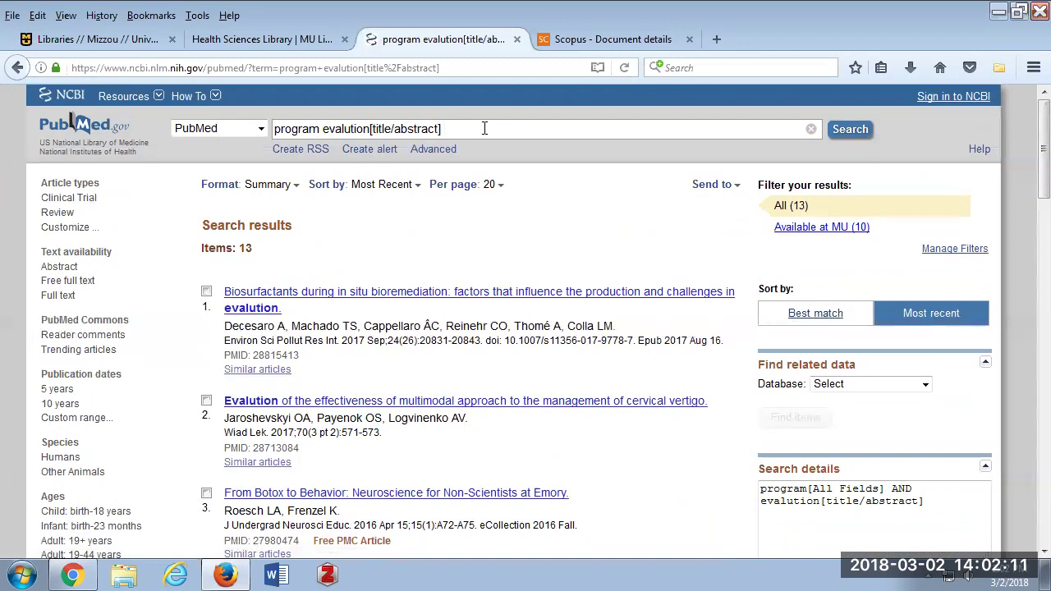
Append AND random* to the program evalution query and rerun it, leaving 2 results.
type("AND random")
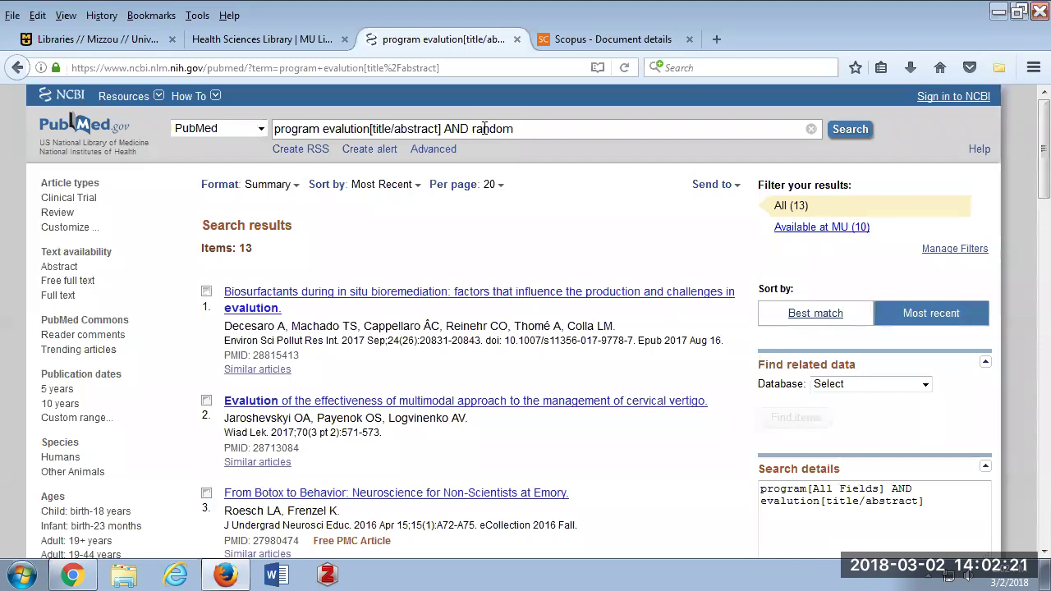
type("*")
key("Return")
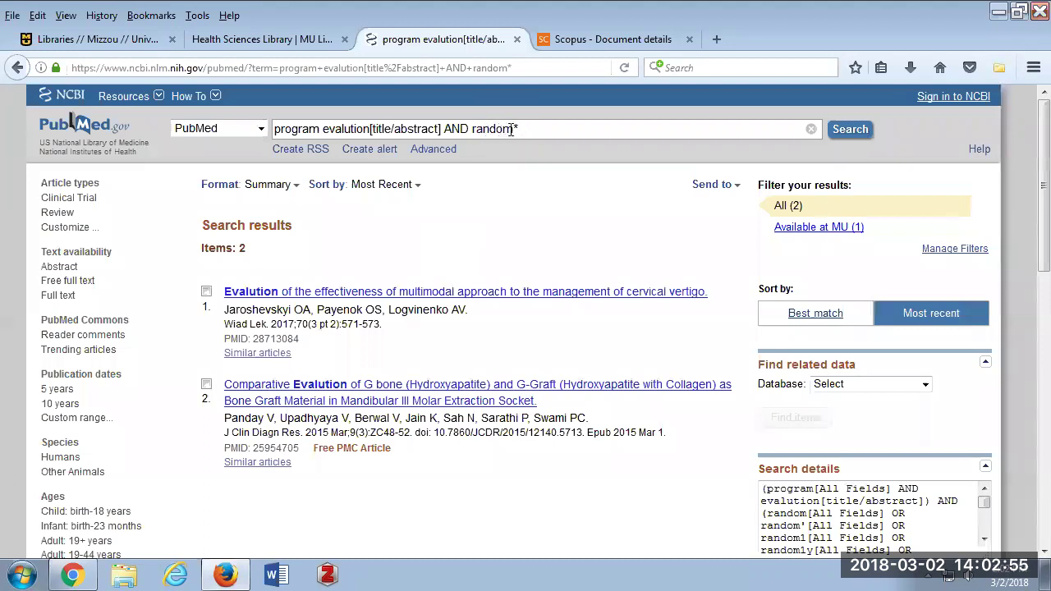
Change the query to random* OR randomization OR randomisation OR randomly OR randomized.
left_click_drag(472, 128, 305, 130)
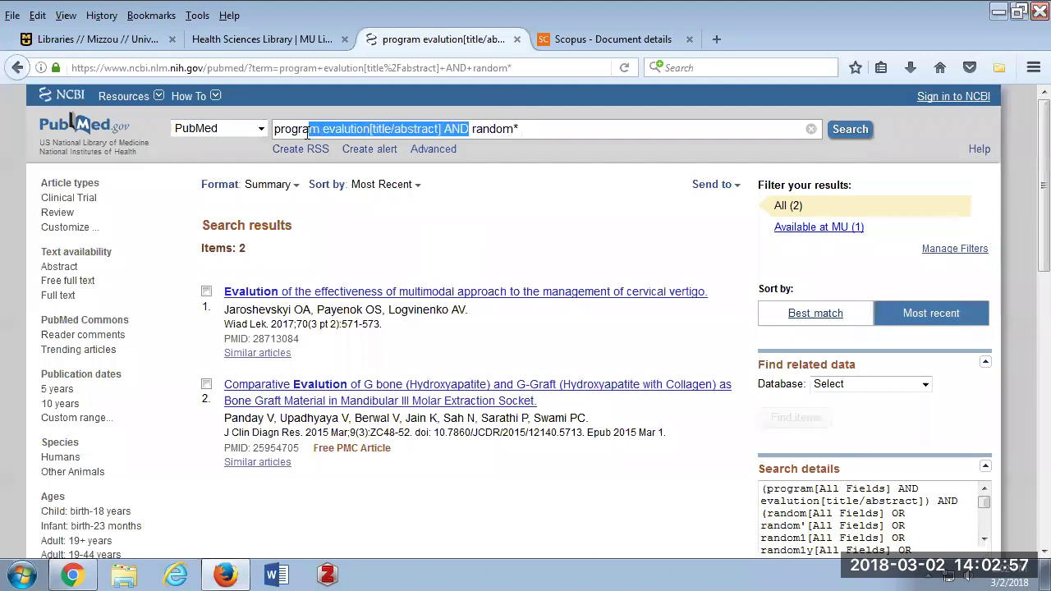
key("BackSpace")
key("BackSpace")
key("BackSpace")
key("BackSpace")
key("BackSpace")
key("BackSpace")
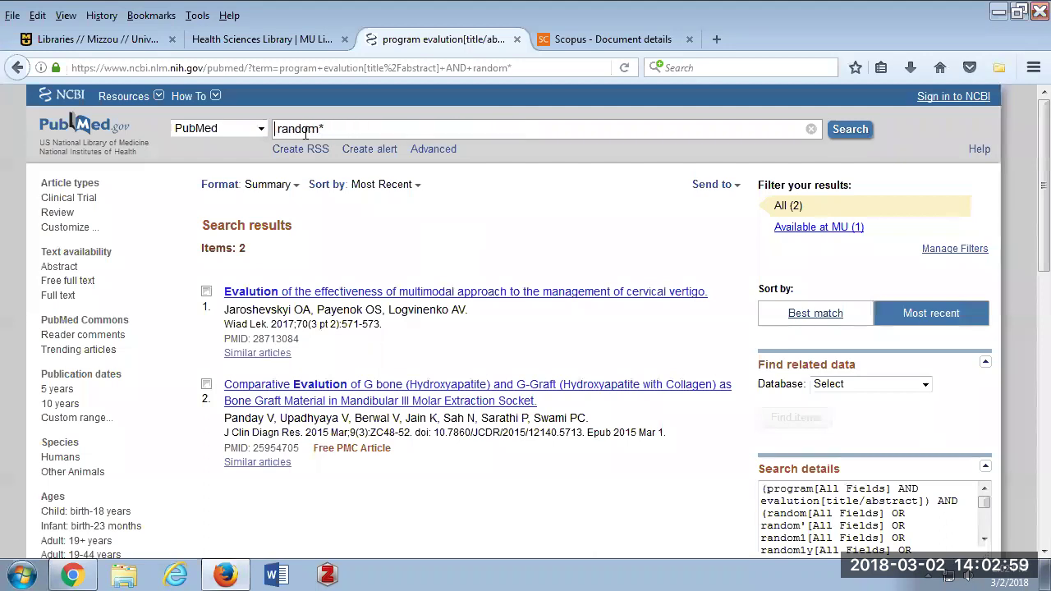
left_click(332, 130)
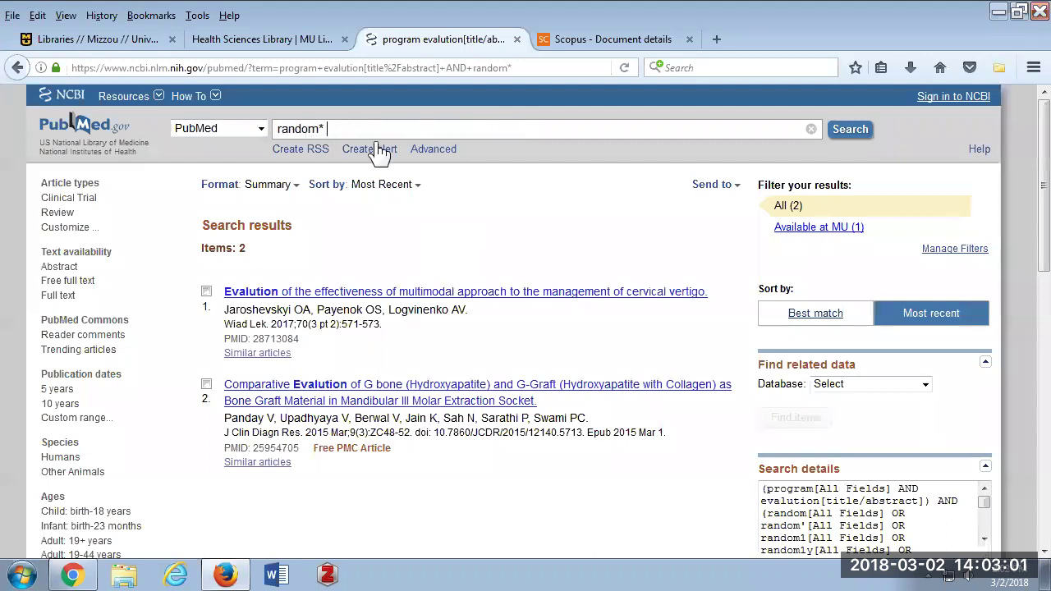
type("OR")
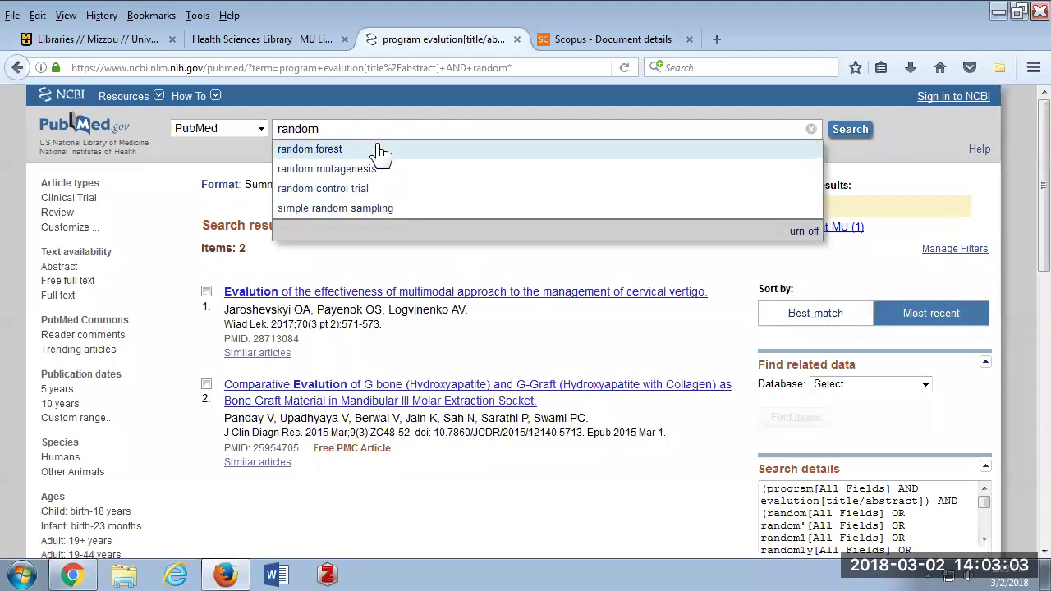
type(" randomlization")
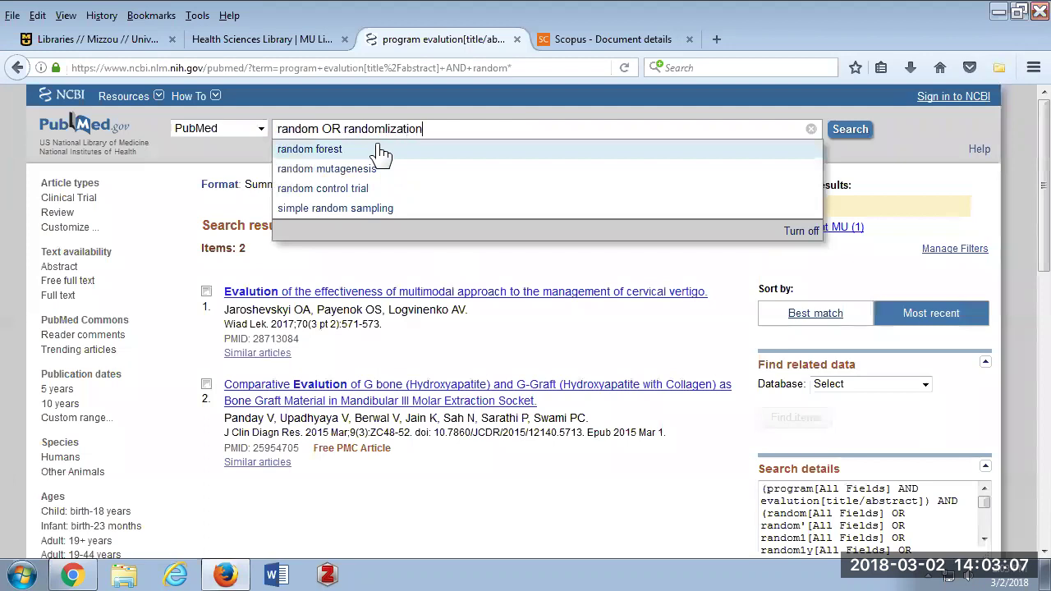
type(" OR randomisation ")
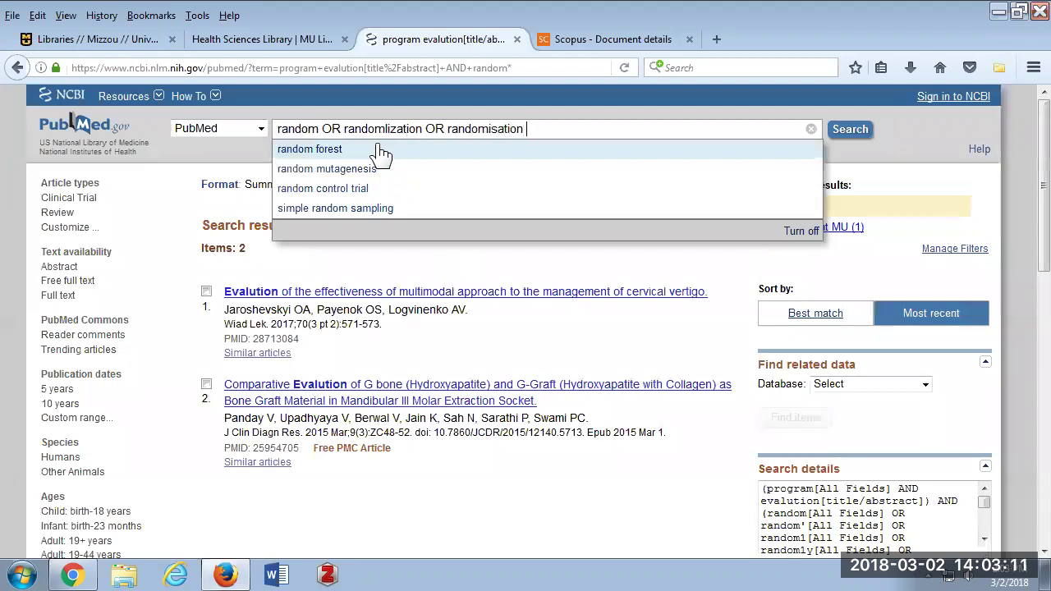
type("OR randomly ")
type("OR ")
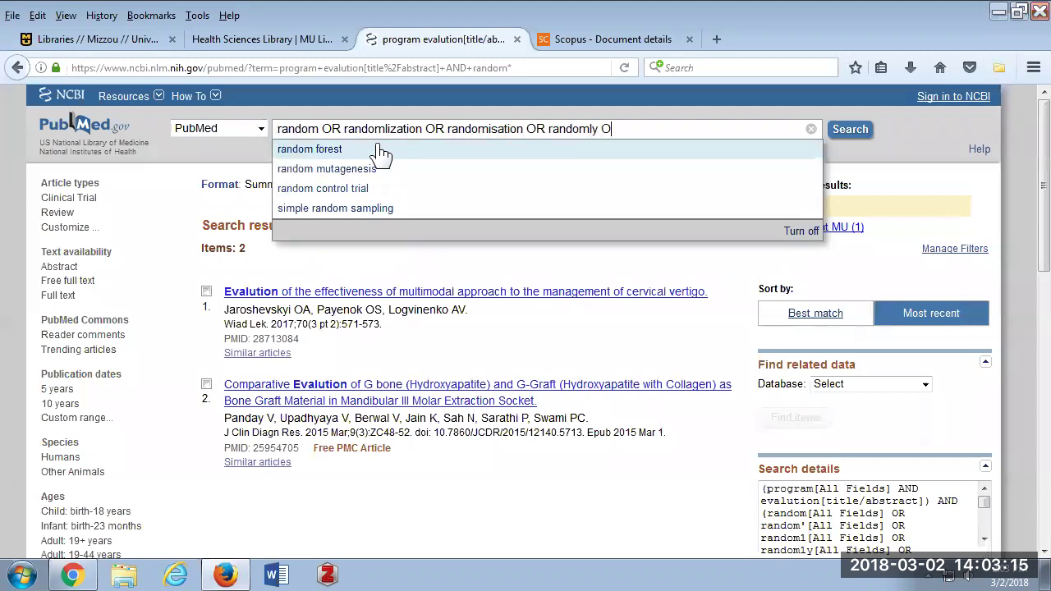
type("randomized")
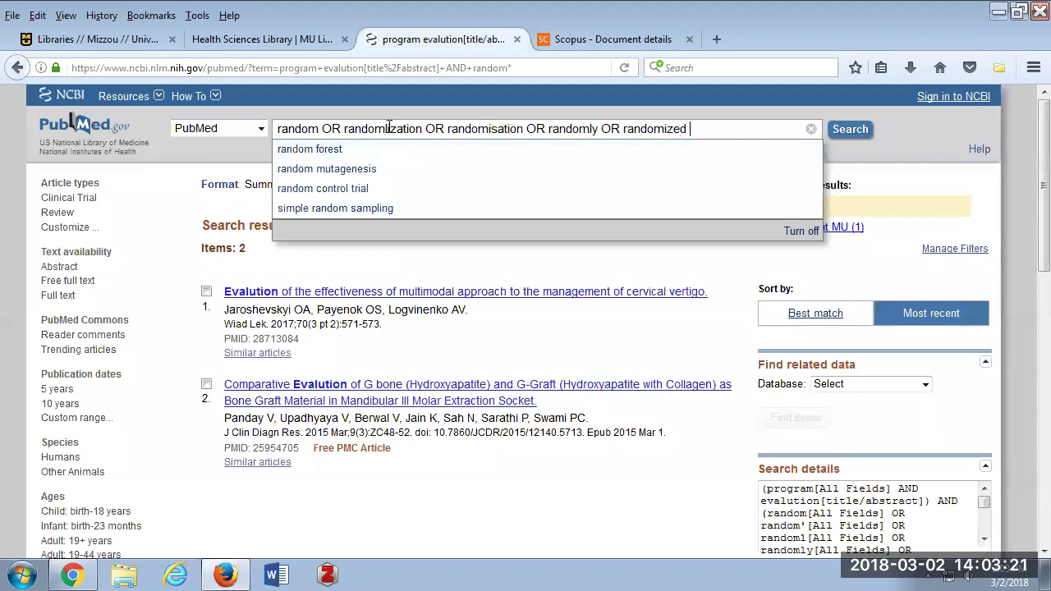
left_click(386, 129)
key("BackSpace")
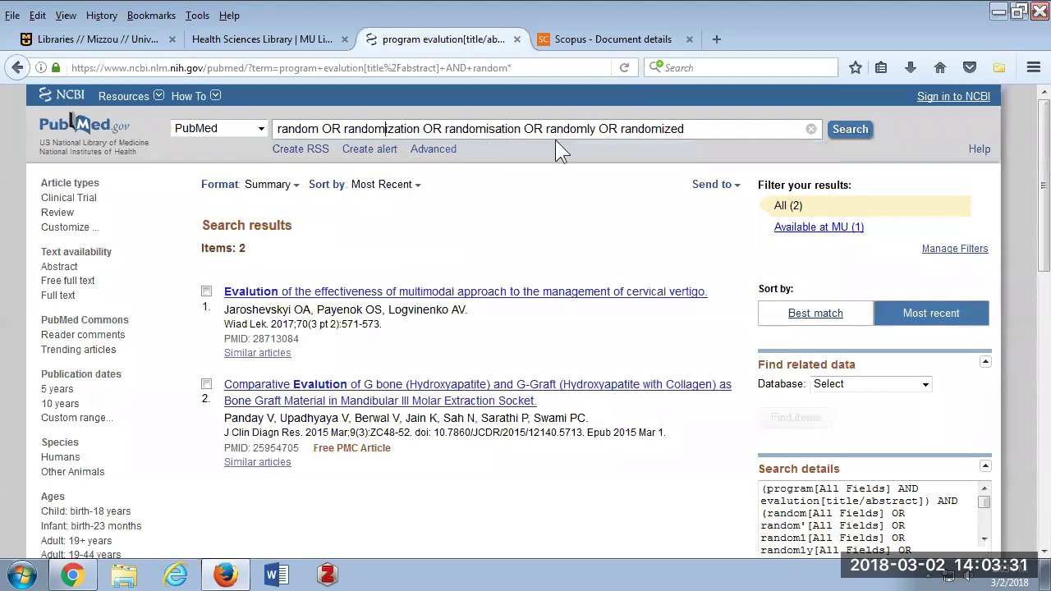
Try the truncated terms child*, neoplas* and cat*, then leave the search box empty.
left_click_drag(690, 130, 223, 138)
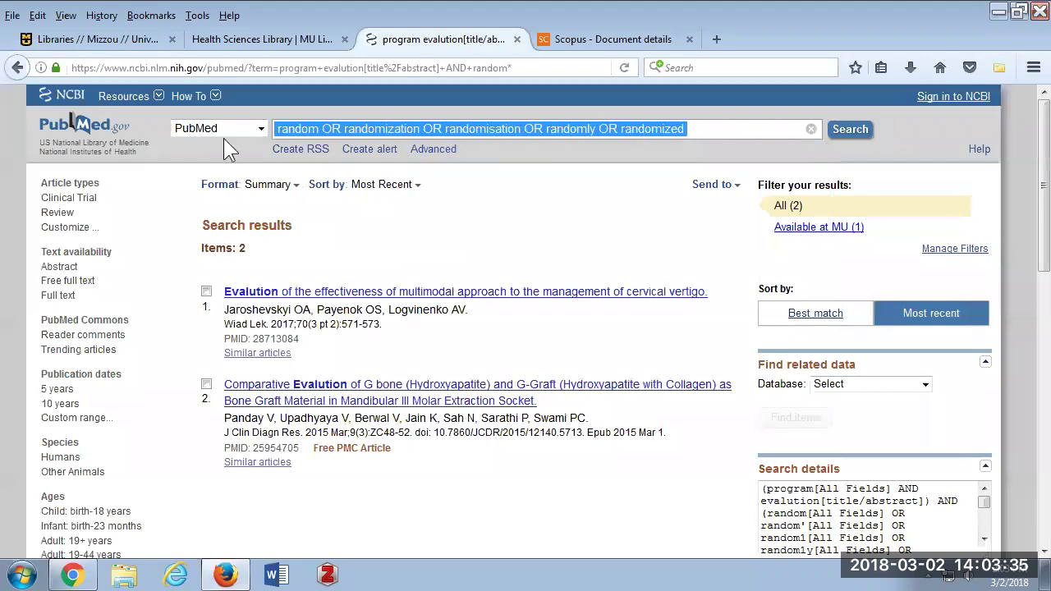
type("child*")
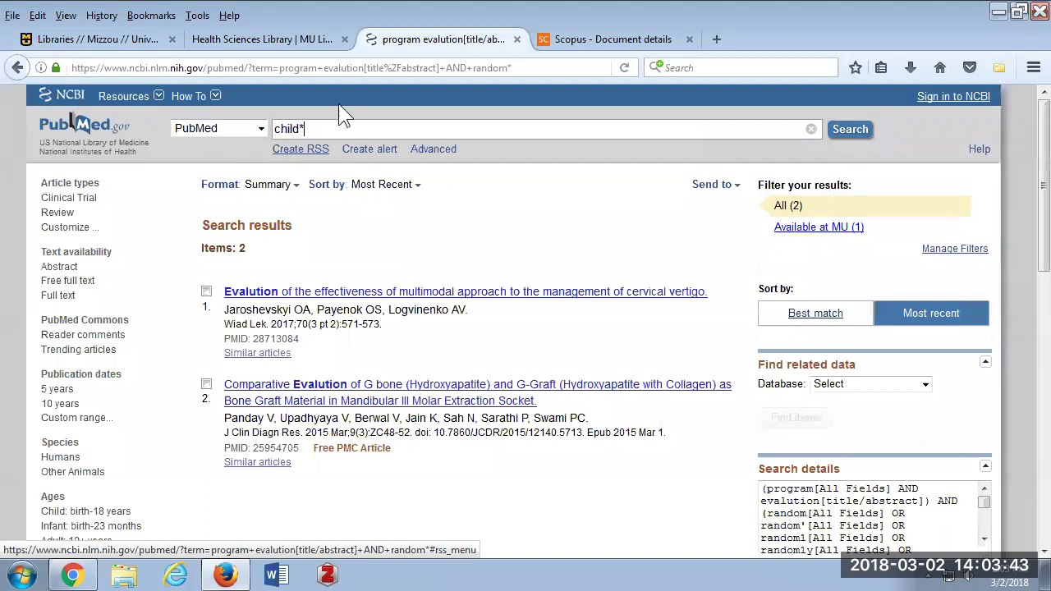
left_click_drag(310, 128, 228, 120)
type("neoplas")
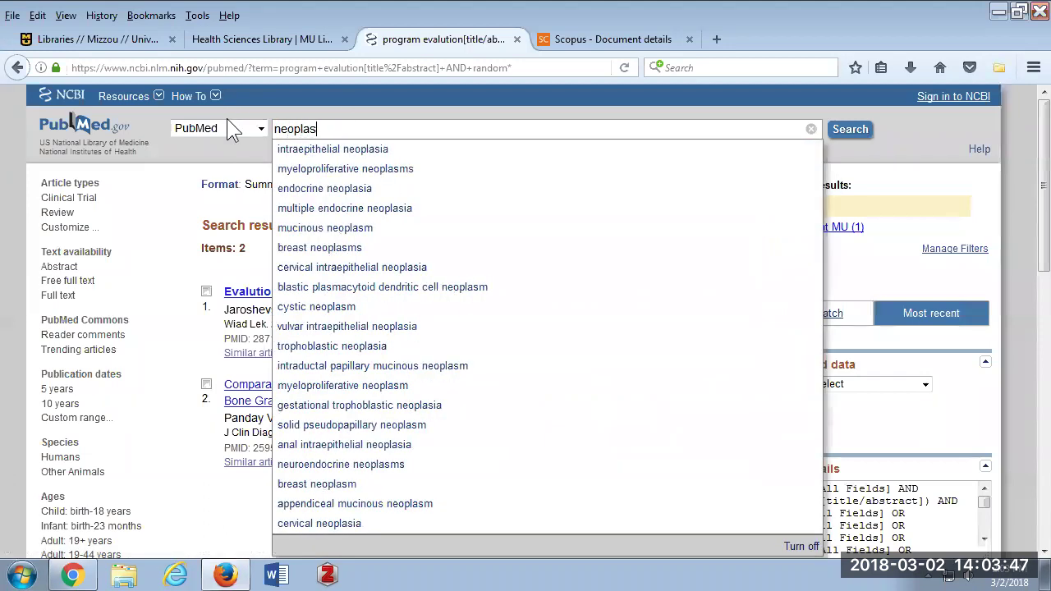
type("*")
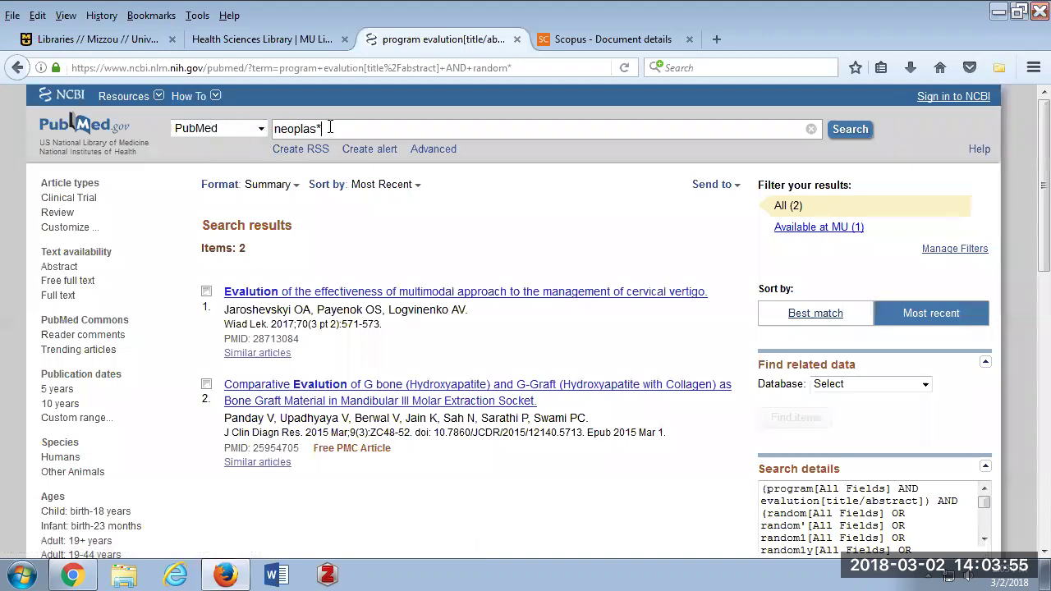
key("ctrl+a")
type("cat*")
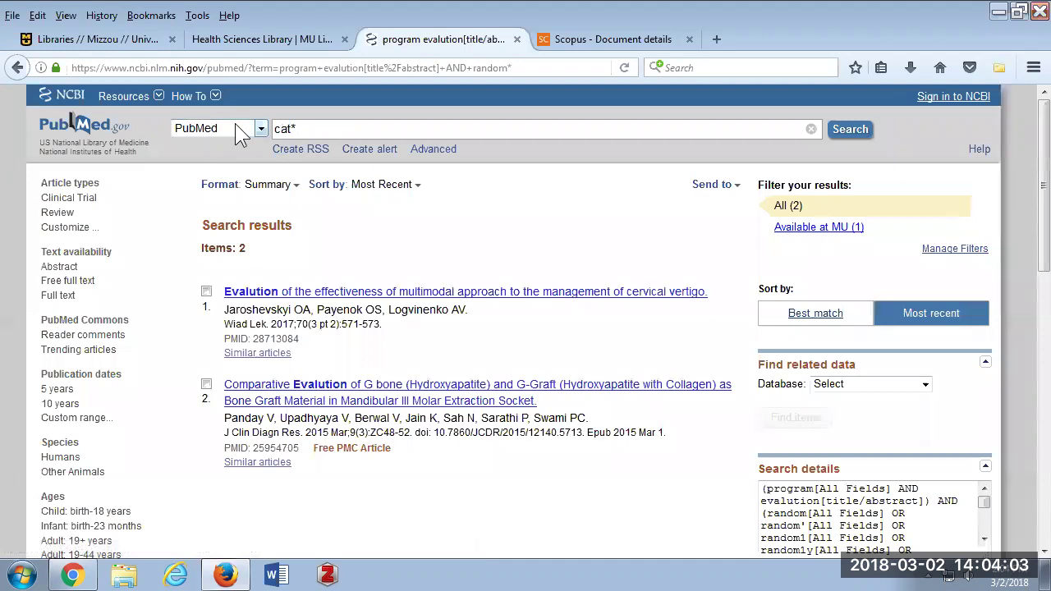
left_click_drag(305, 128, 268, 133)
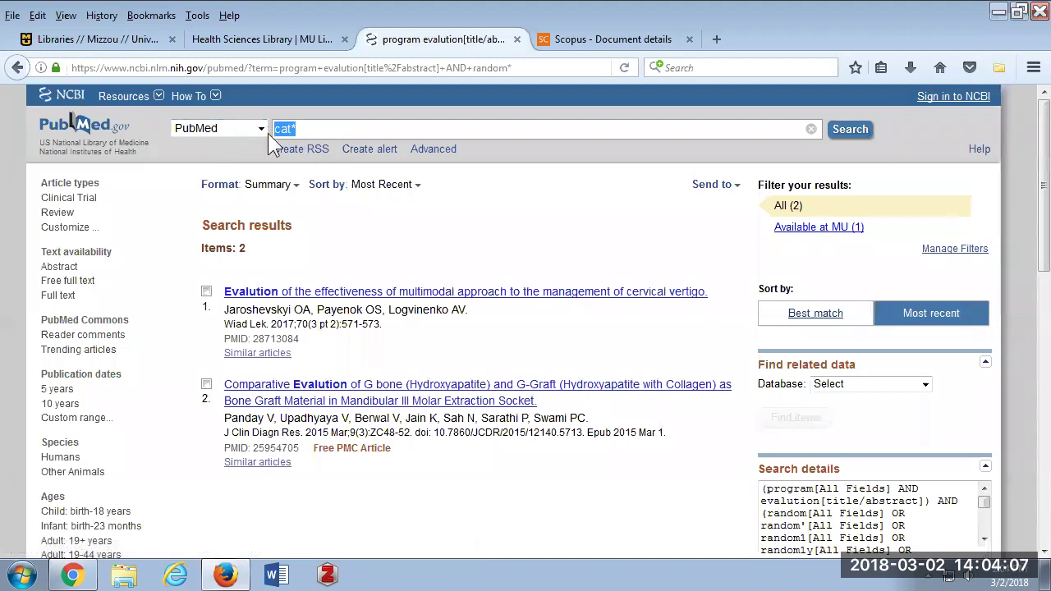
key("BackSpace")
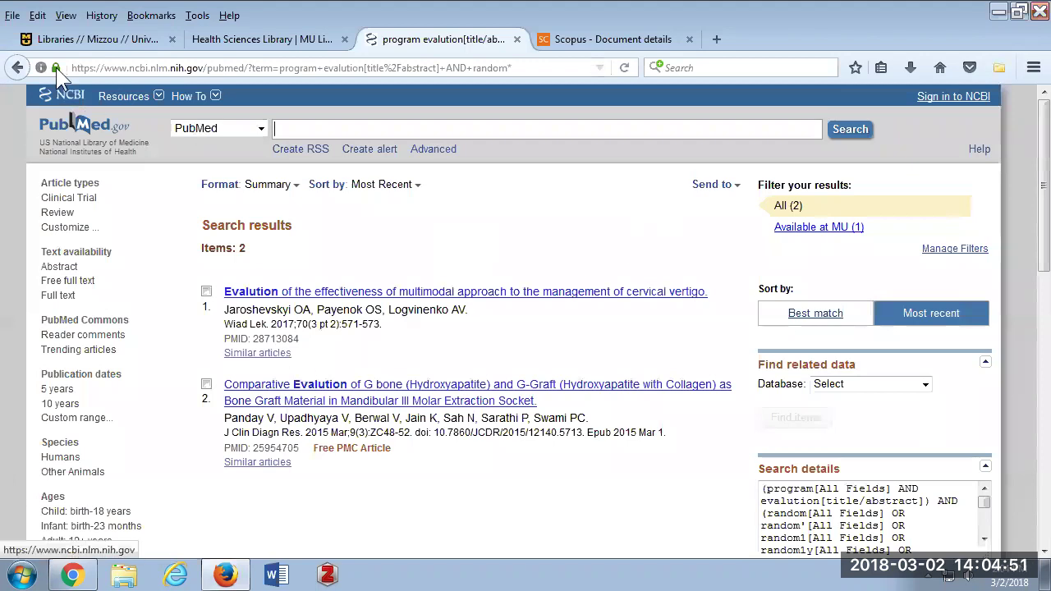
Reopen history search #7 from Advanced search to list its 10,632 STD and Chlamydia prevention results.
left_click(434, 149)
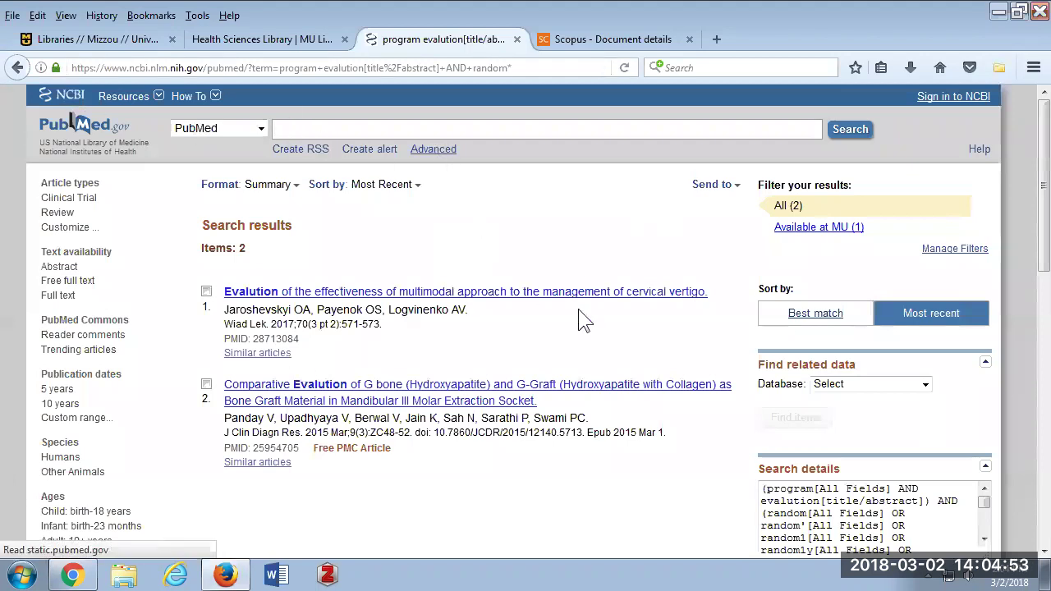
scroll(764, 345, "down", 3)
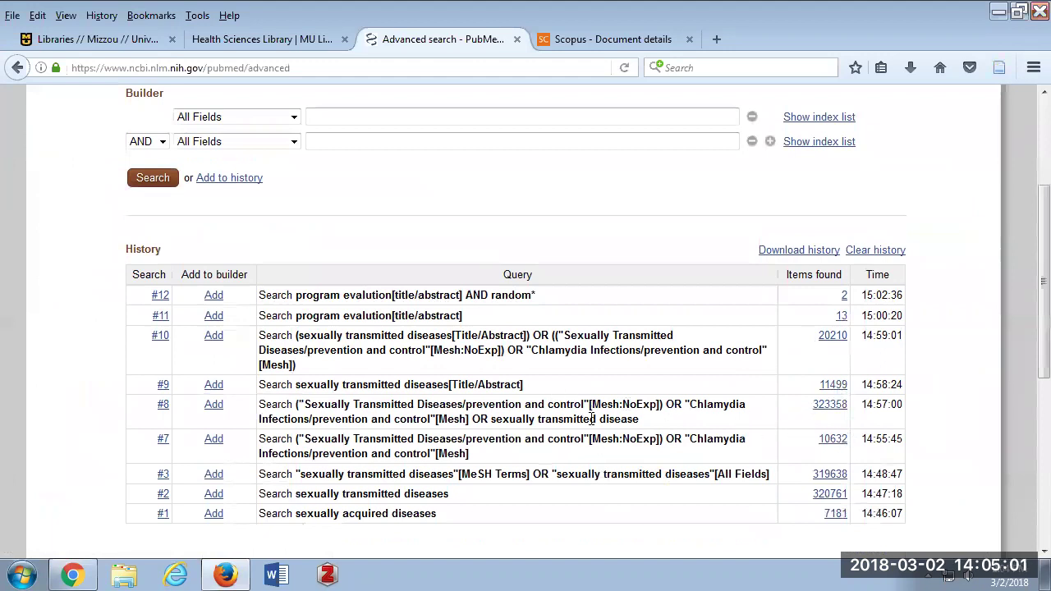
left_click(835, 444)
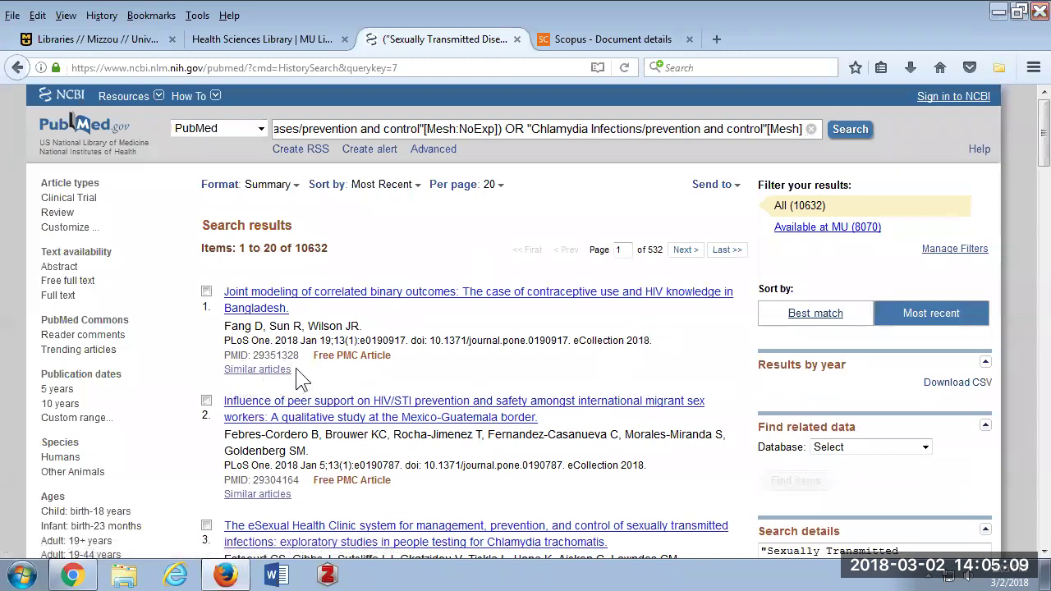
scroll(297, 368, "down", 2)
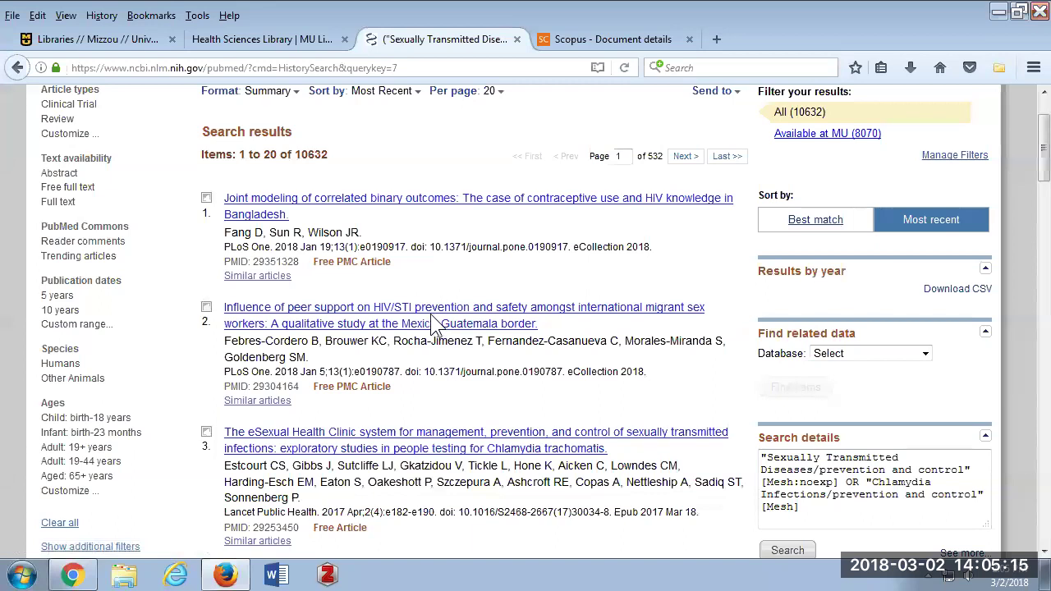
List the 111 articles similar to result 2 and scroll through them.
left_click(246, 403)
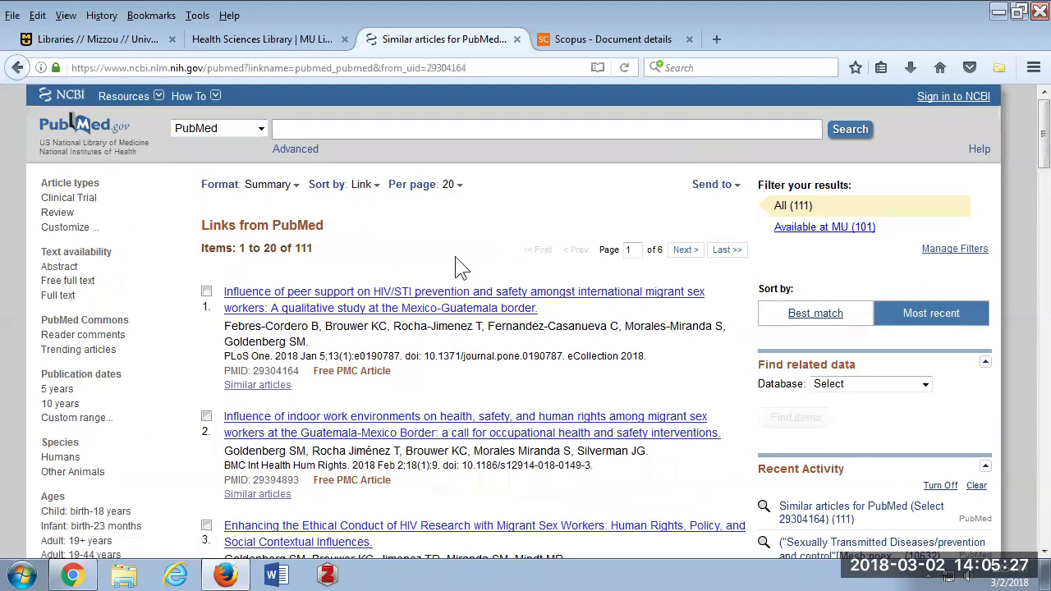
scroll(457, 264, "down", 3)
scroll(387, 199, "up", 3)
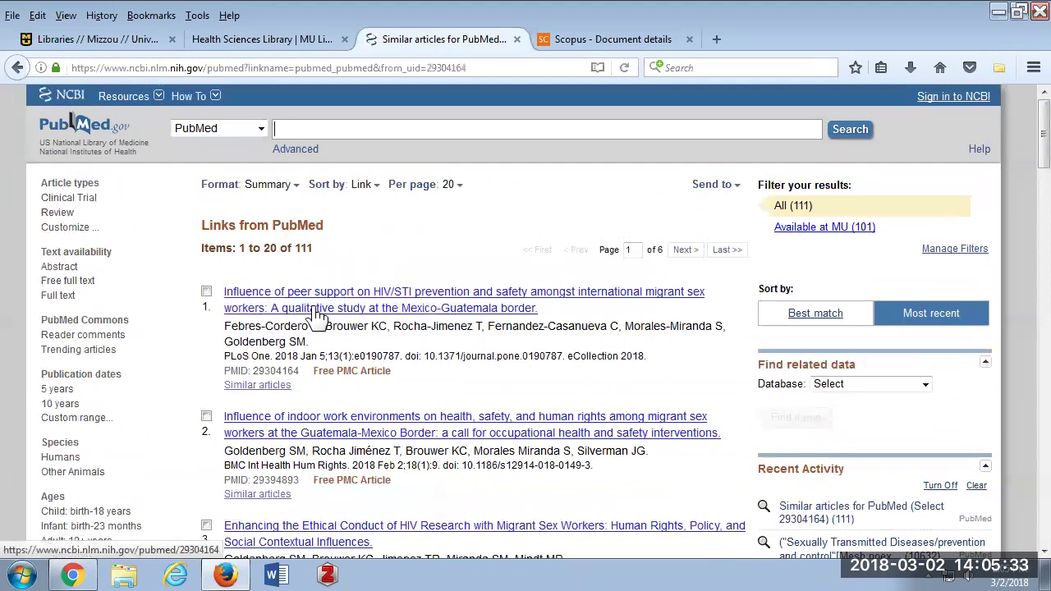
scroll(316, 316, "down", 3)
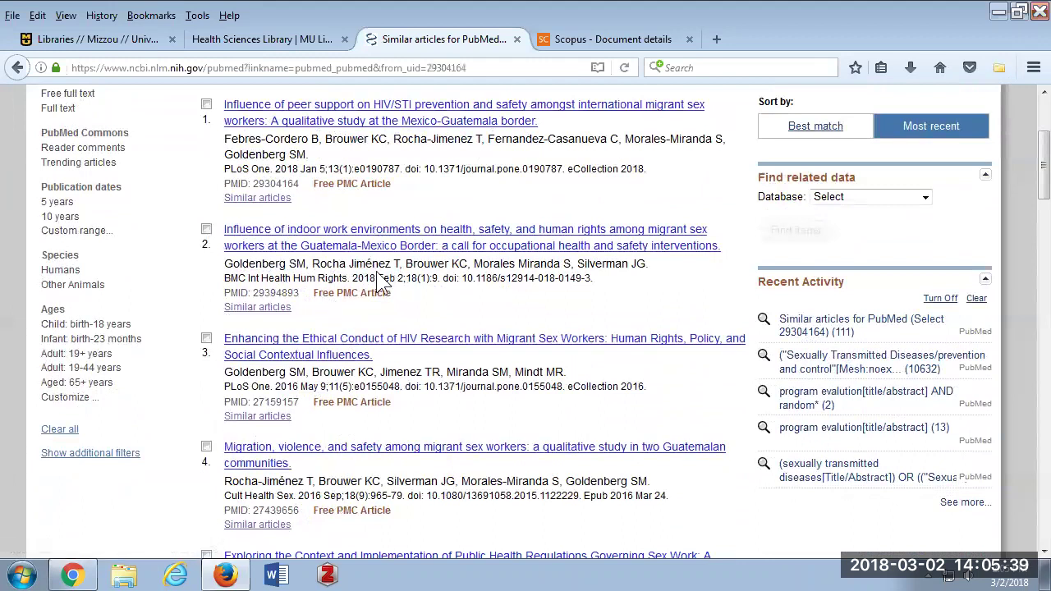
scroll(376, 271, "down", 2)
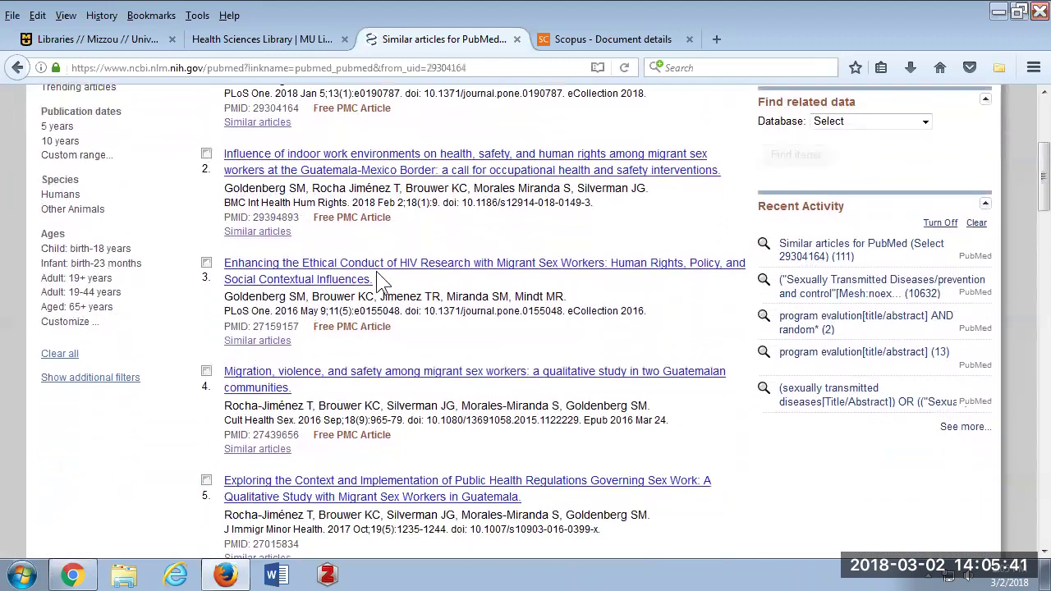
scroll(355, 227, "down", 2)
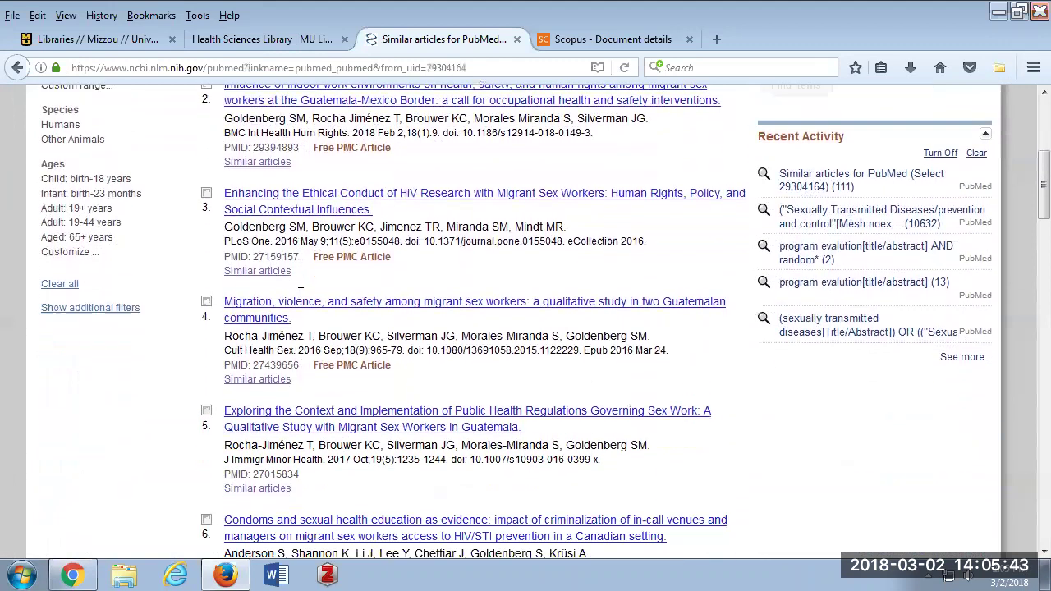
scroll(361, 384, "down", 2)
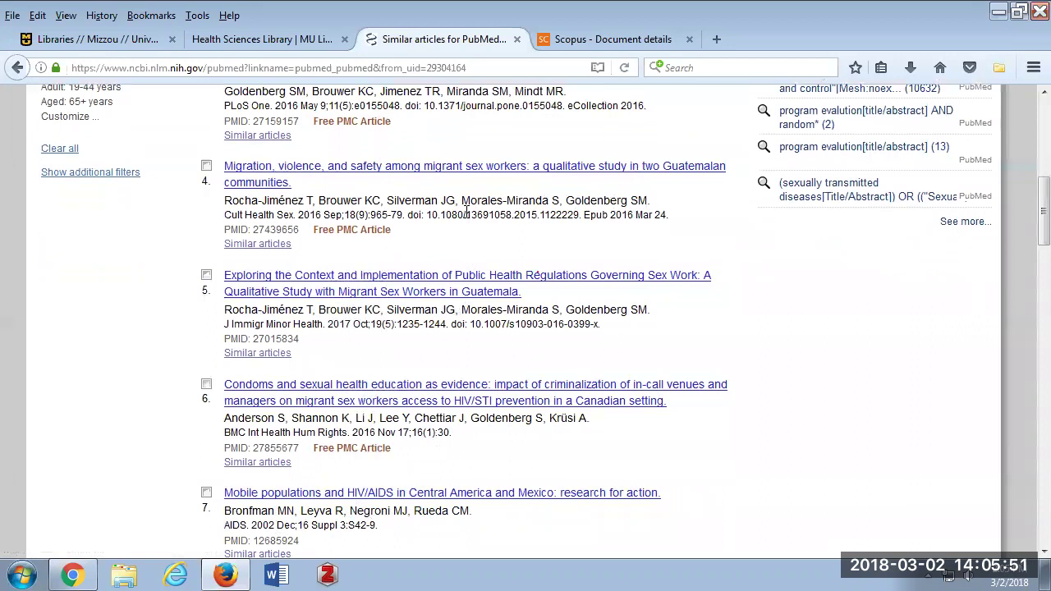
scroll(465, 212, "up", 10)
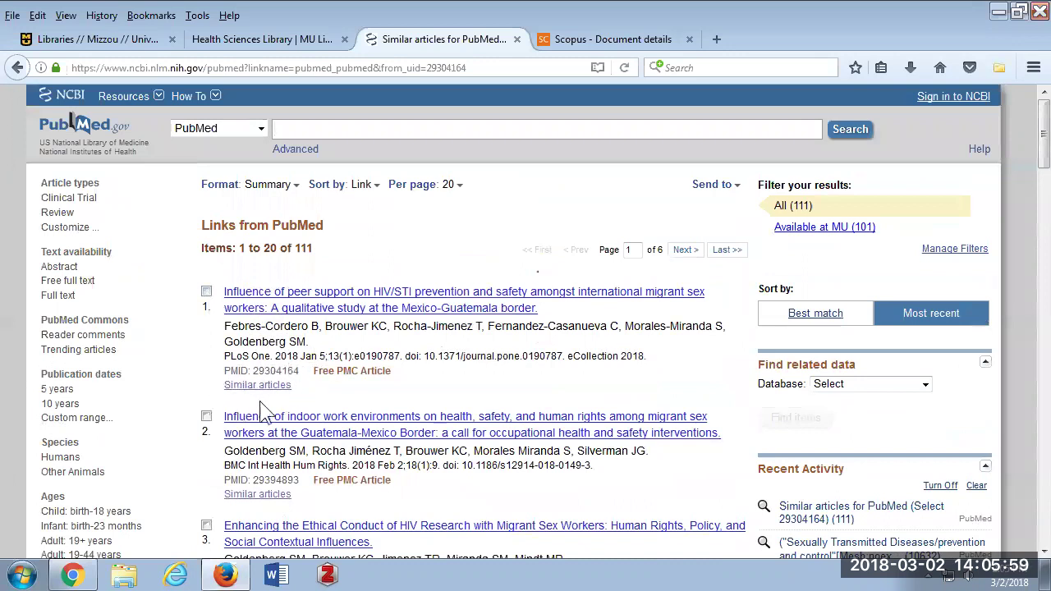
Tick five of the similar articles in the results list.
left_click(206, 292)
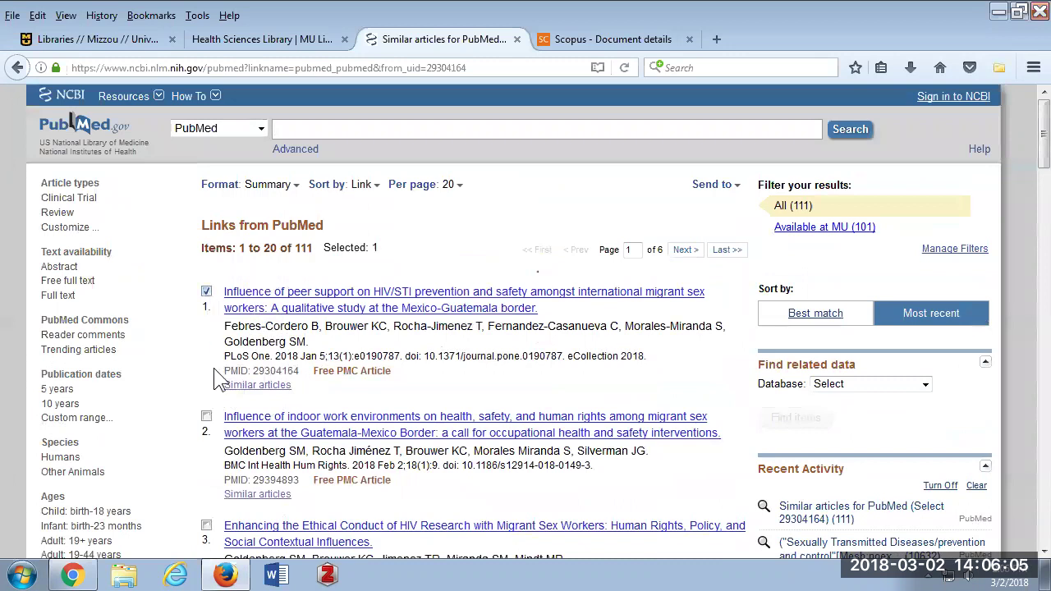
left_click(206, 416)
scroll(210, 434, "down", 1)
scroll(210, 434, "down", 3)
left_click(206, 338)
left_click(207, 448)
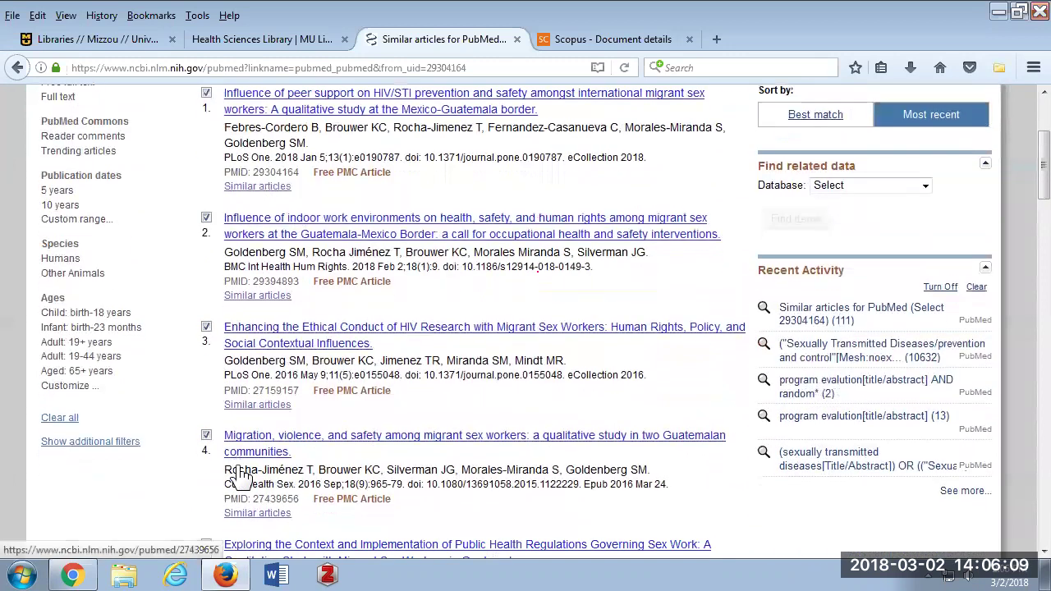
scroll(211, 456, "down", 2)
left_click(206, 460)
scroll(525, 394, "up", 6)
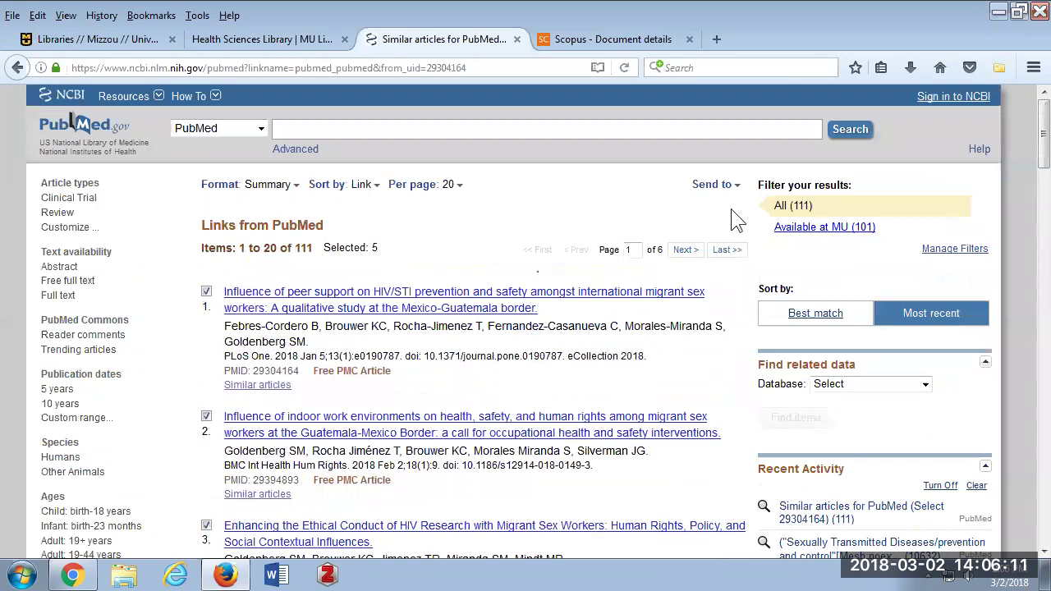
Send the five selected articles to the Clipboard.
left_click(727, 184)
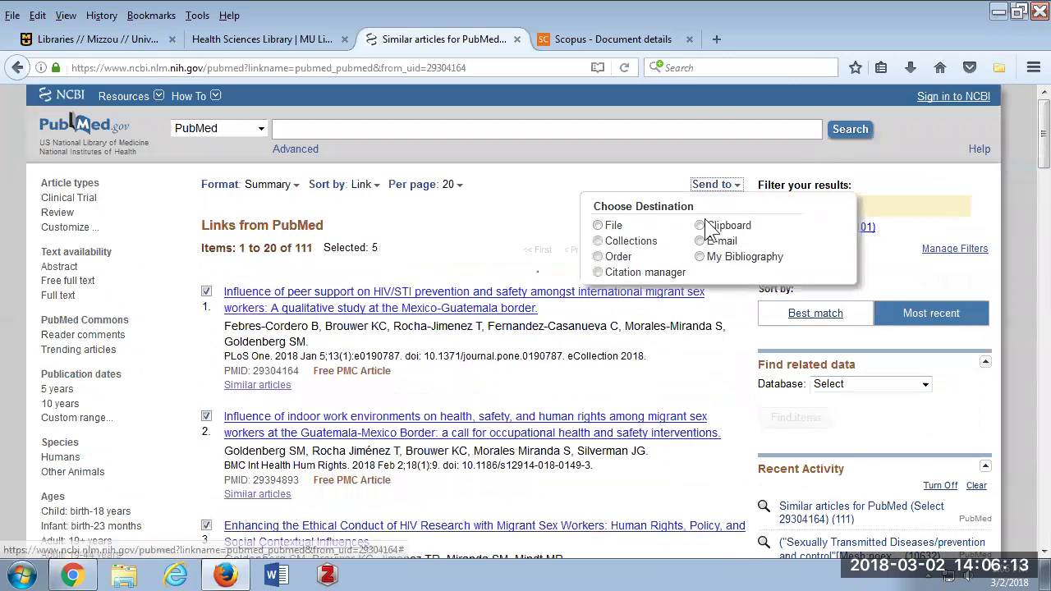
left_click(700, 225)
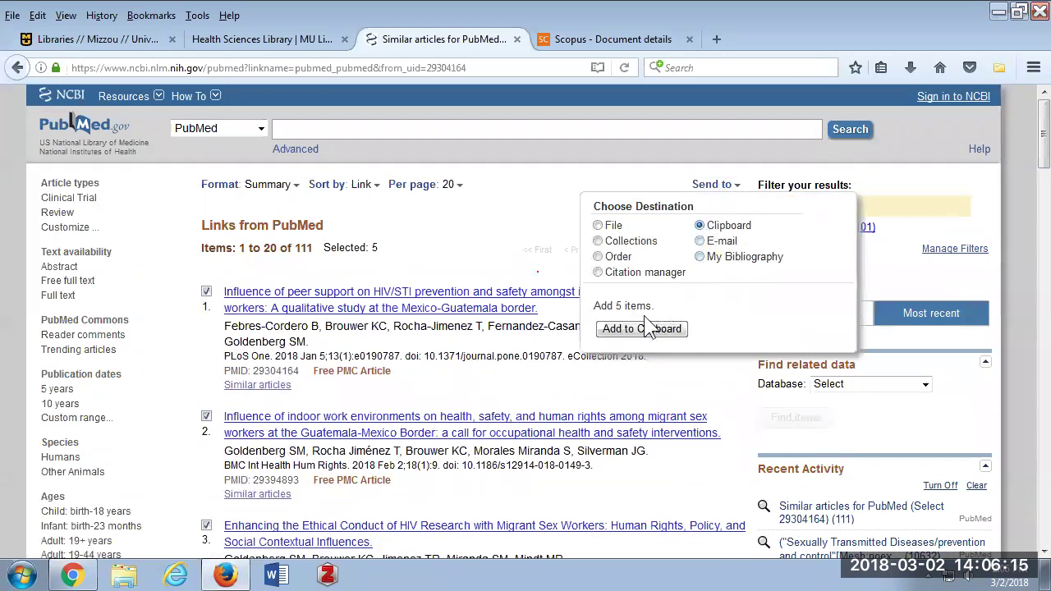
left_click(658, 333)
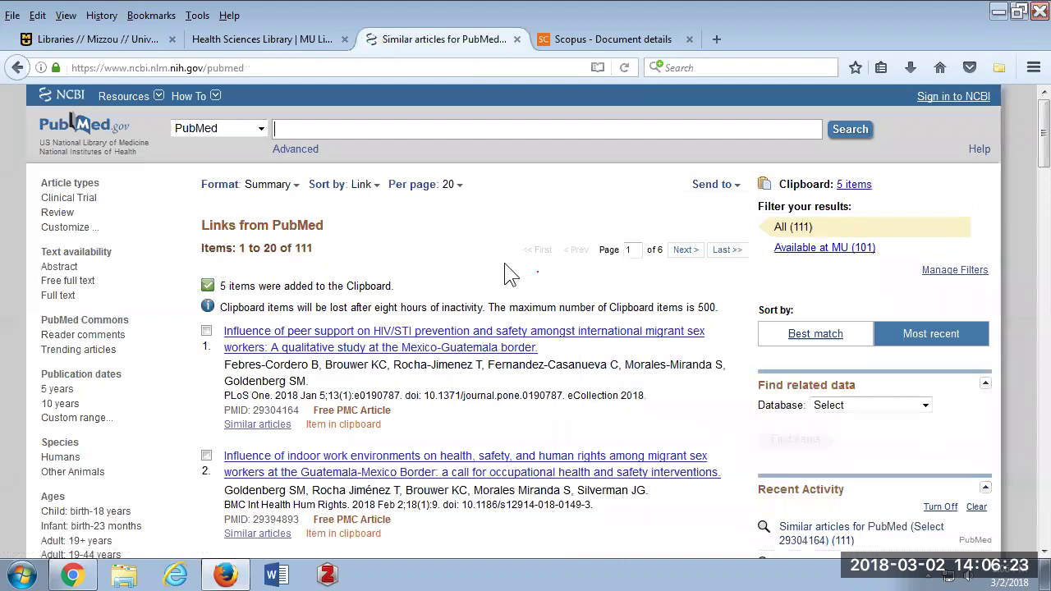
left_click(720, 191)
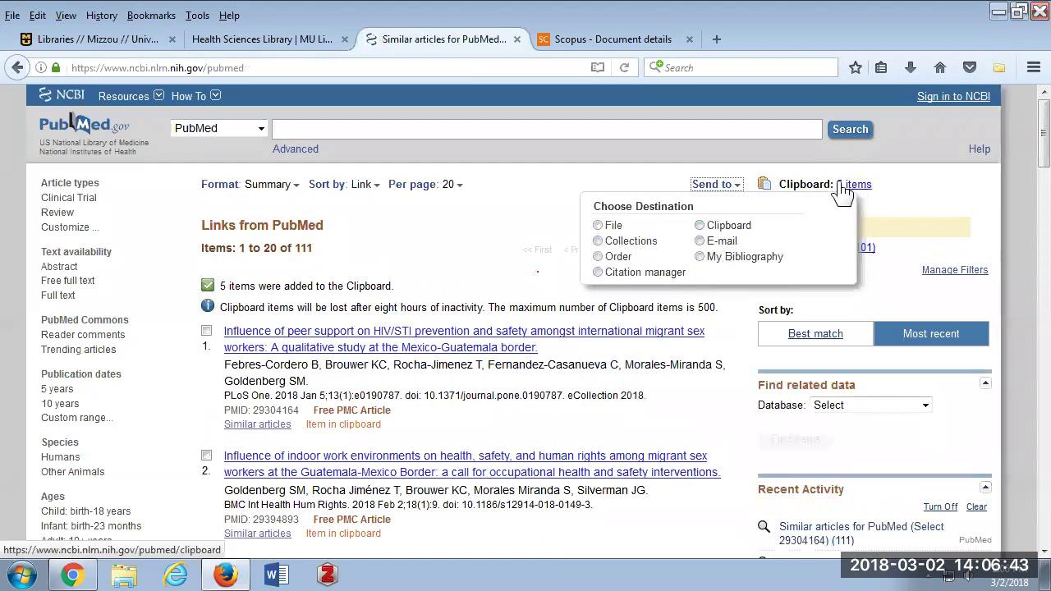
left_click(931, 159)
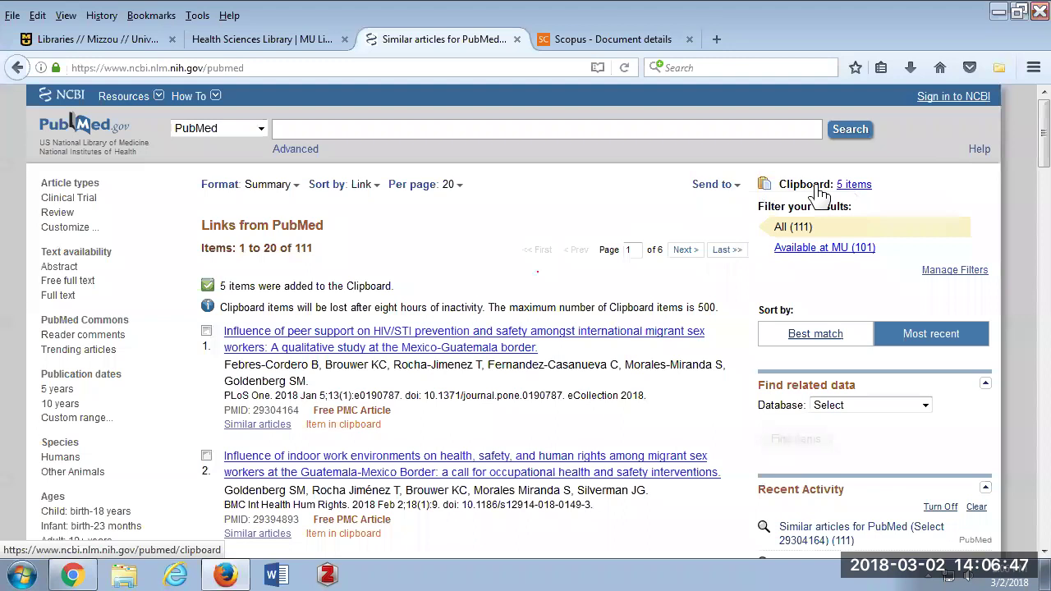
left_click(967, 99)
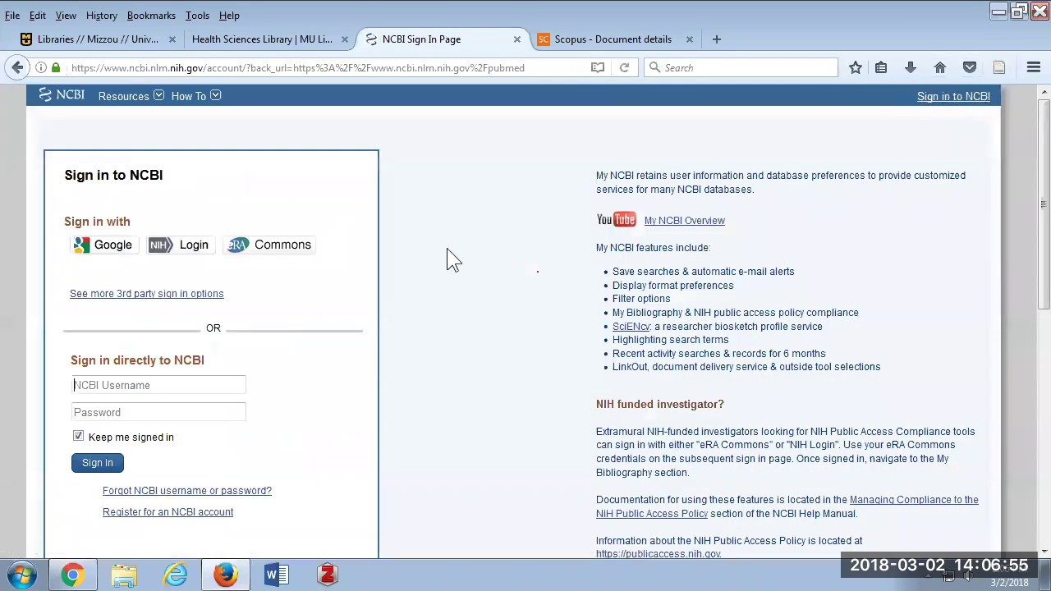
Sign in to NCBI with the account username and password, declining the browser's save-login offer.
scroll(366, 257, "down", 2)
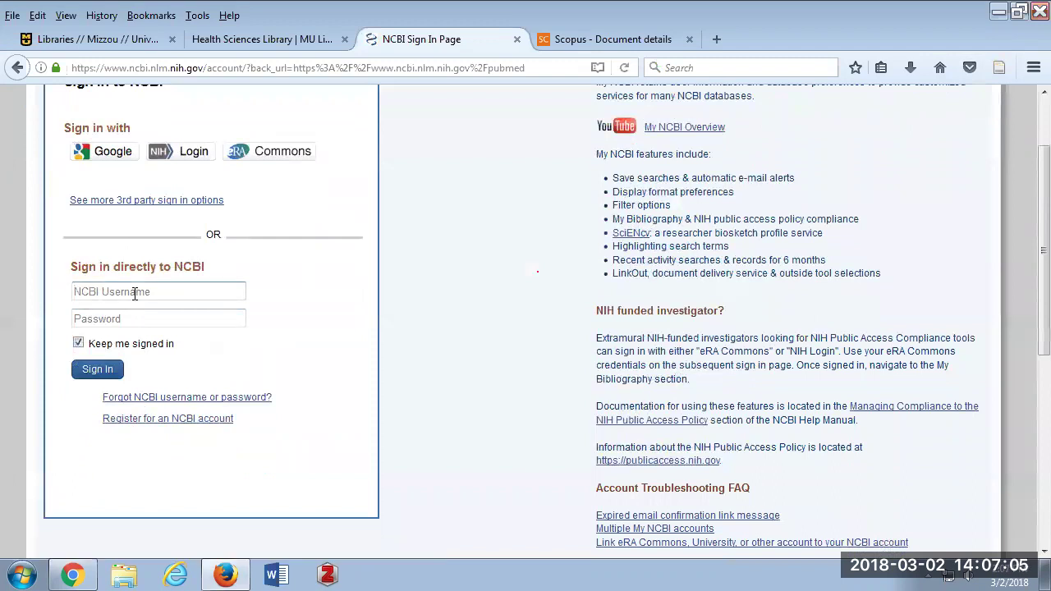
key("Tab")
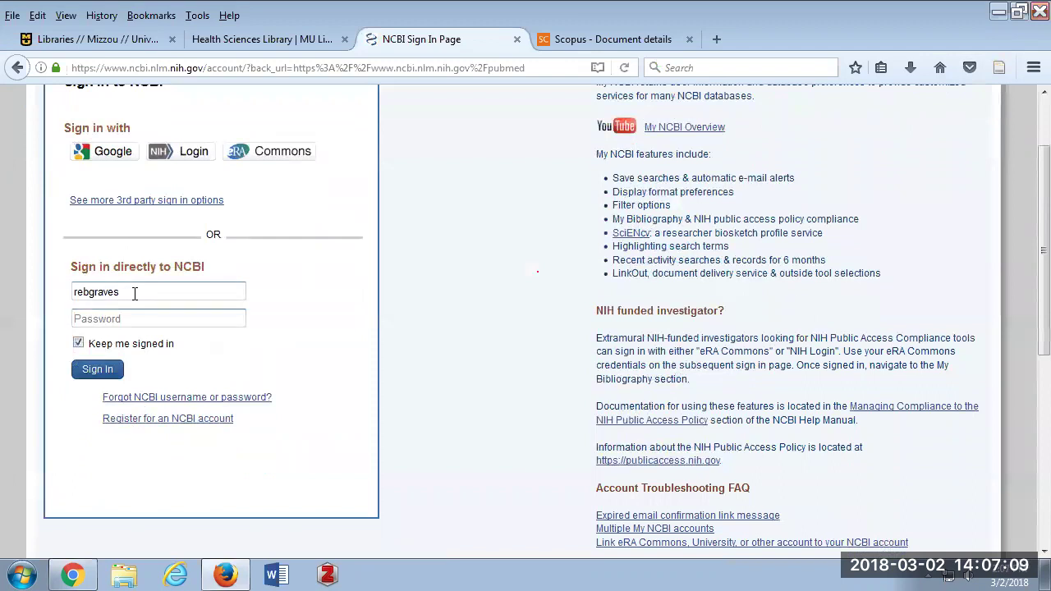
type("•••••••")
key("Return")
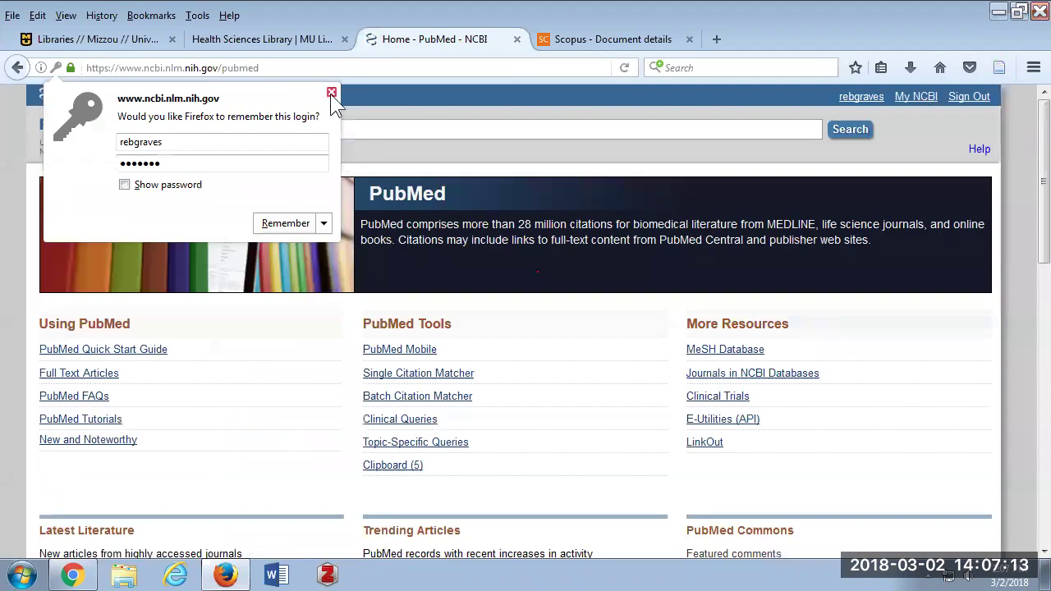
left_click(331, 93)
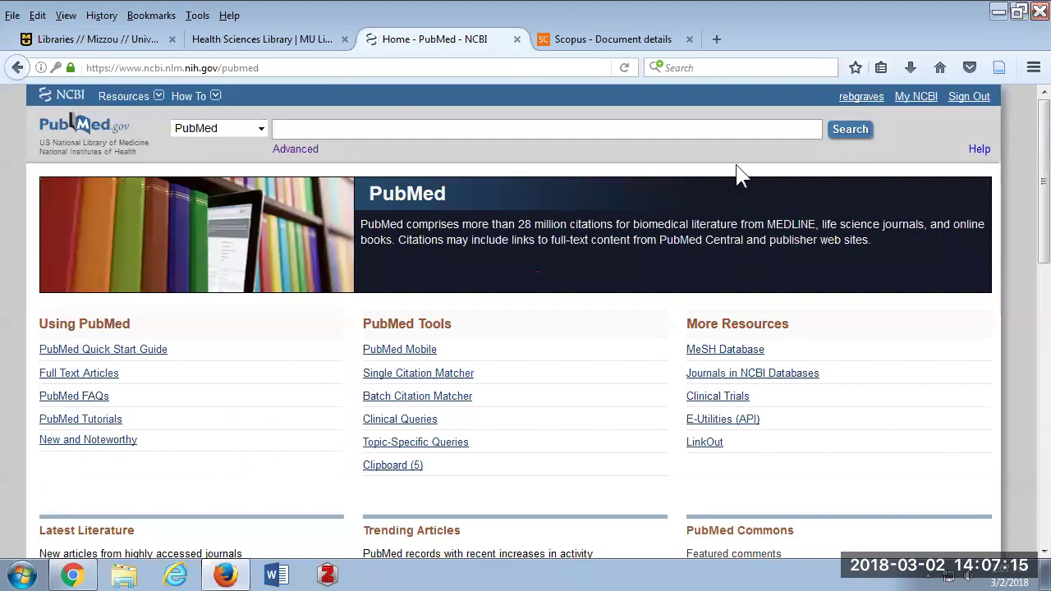
Rerun search #7 from the Advanced search history, showing its 10,632 results while signed in.
left_click(293, 150)
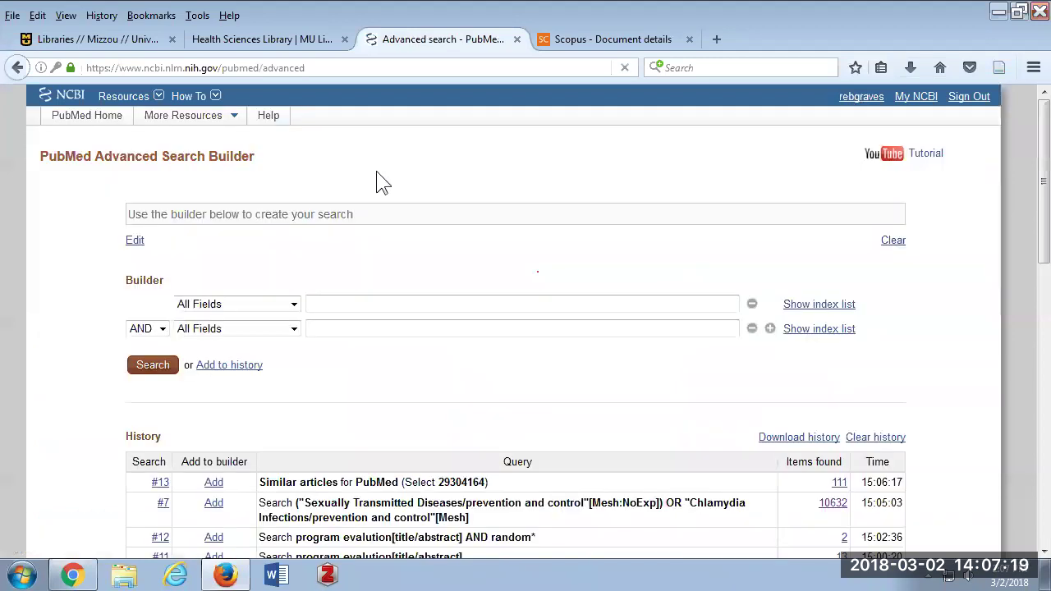
scroll(378, 172, "down", 5)
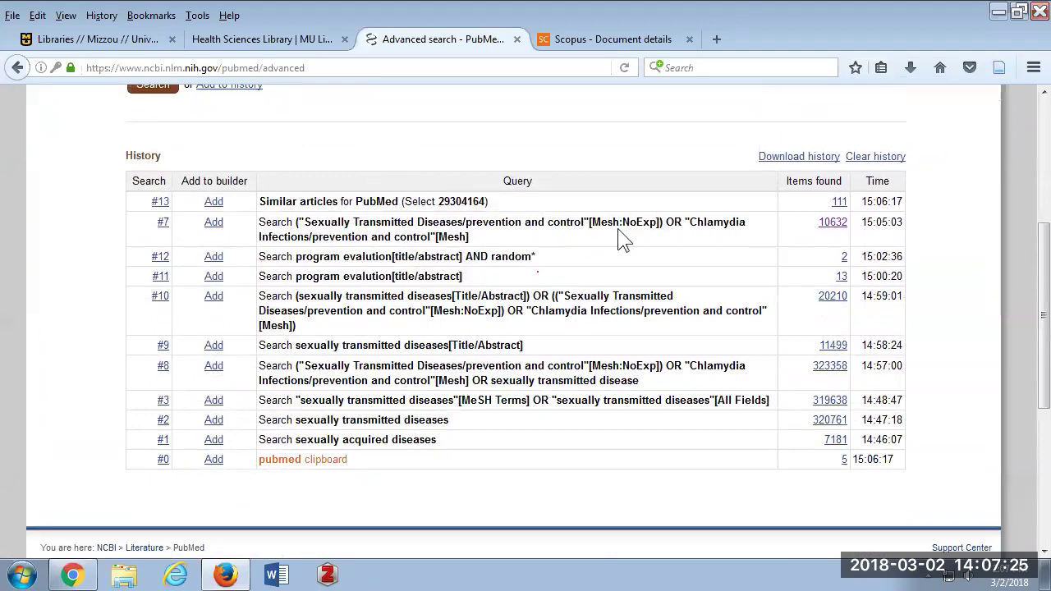
left_click(164, 224)
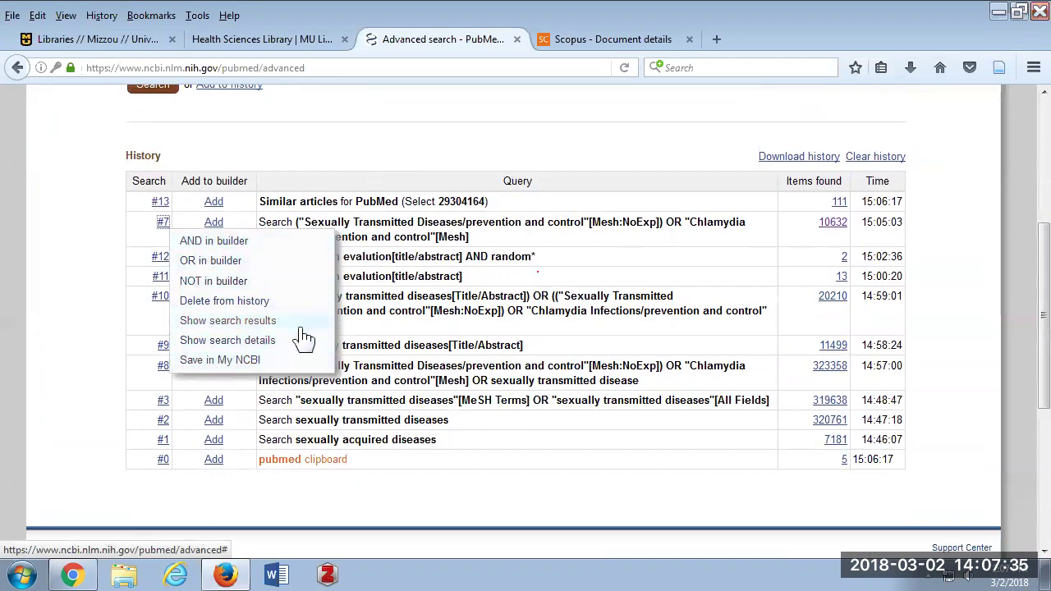
left_click(839, 226)
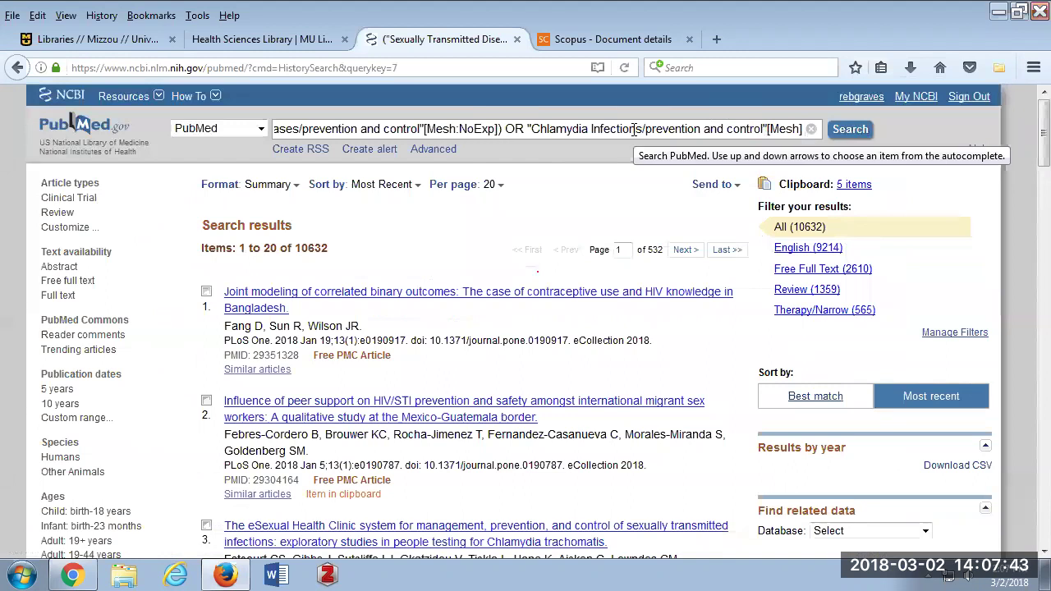
Create an alert for search #7 with e-mail updates set to 'No, thanks.'.
left_click(384, 153)
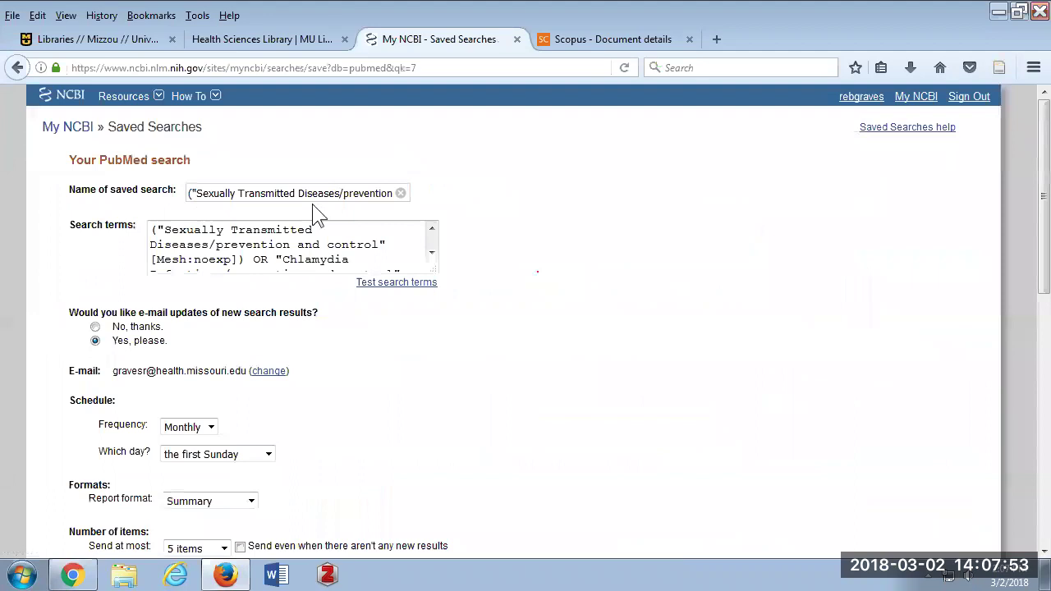
scroll(312, 205, "down", 2)
scroll(208, 223, "down", 2)
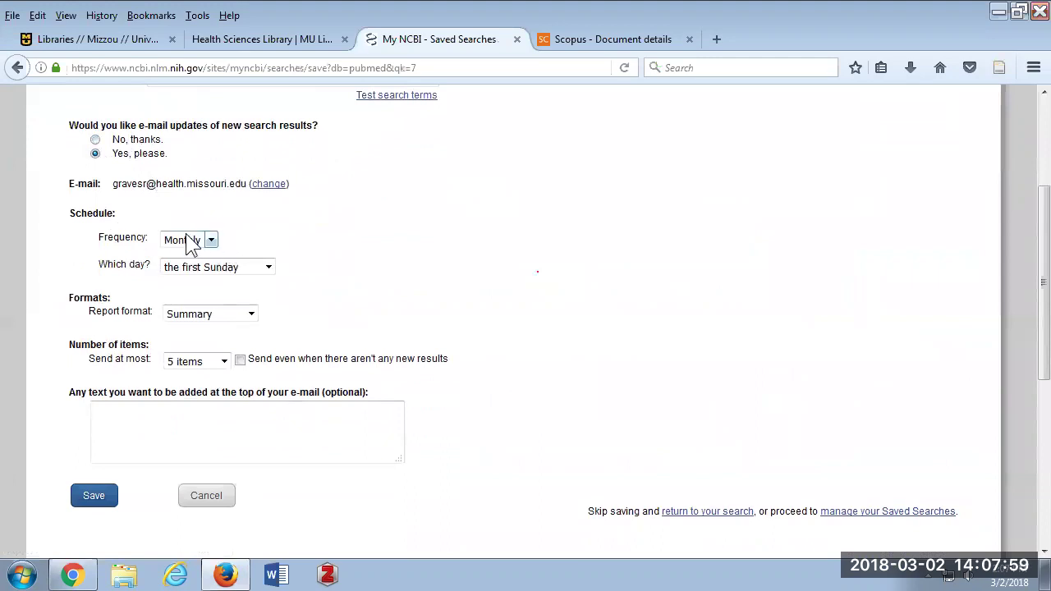
left_click(95, 140)
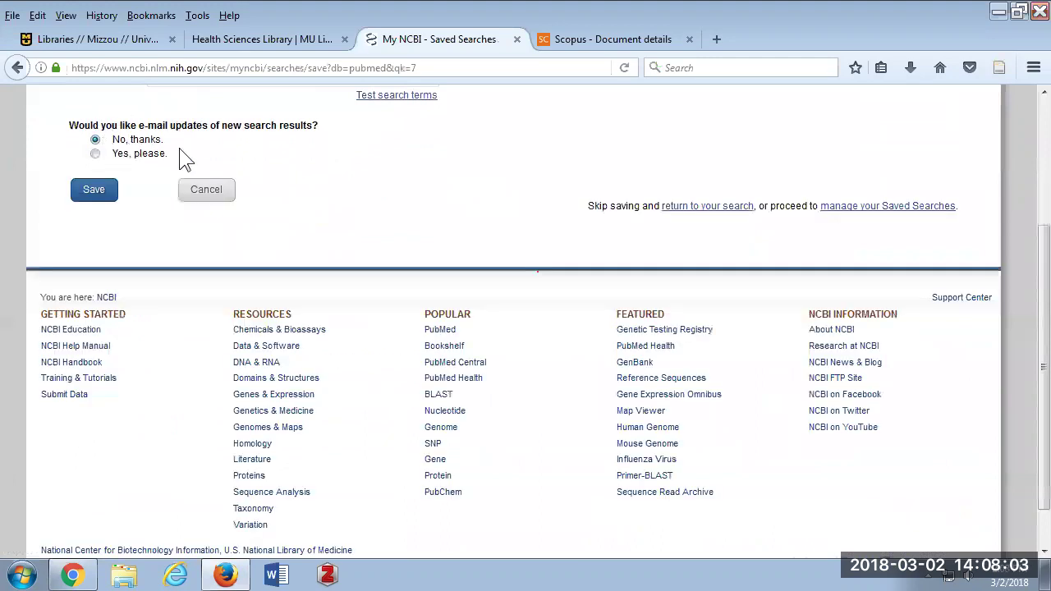
scroll(186, 158, "up", 4)
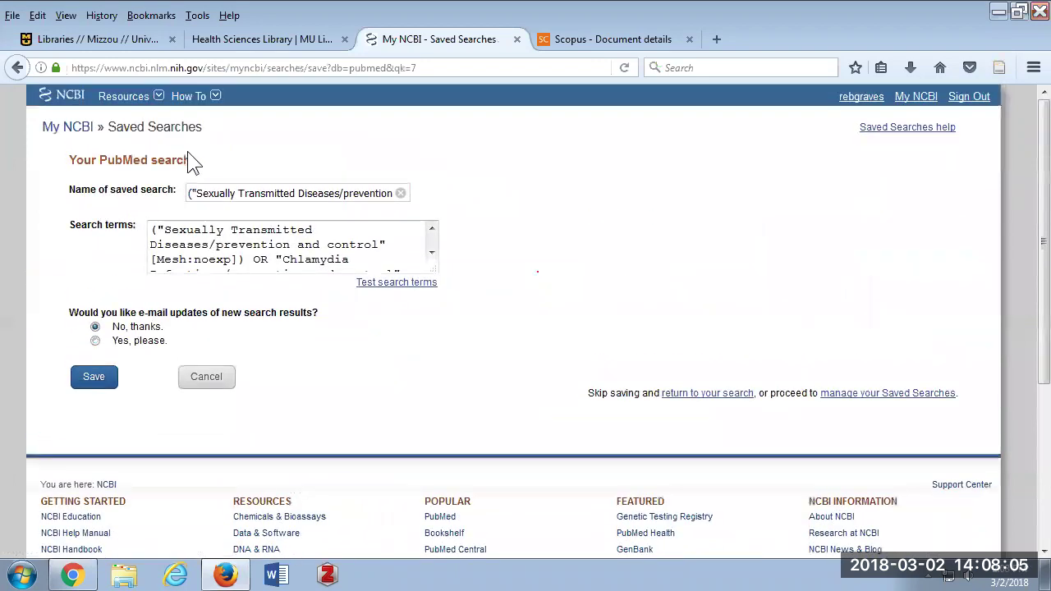
Review the My NCBI home page panels, then go to NCBI Site Preferences.
left_click(917, 105)
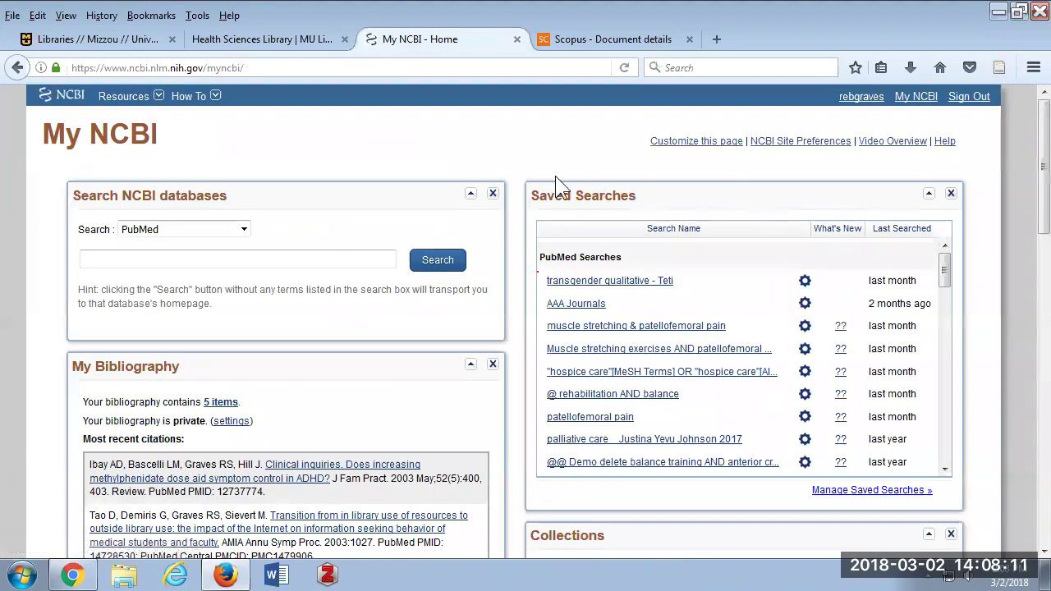
scroll(579, 199, "down", 5)
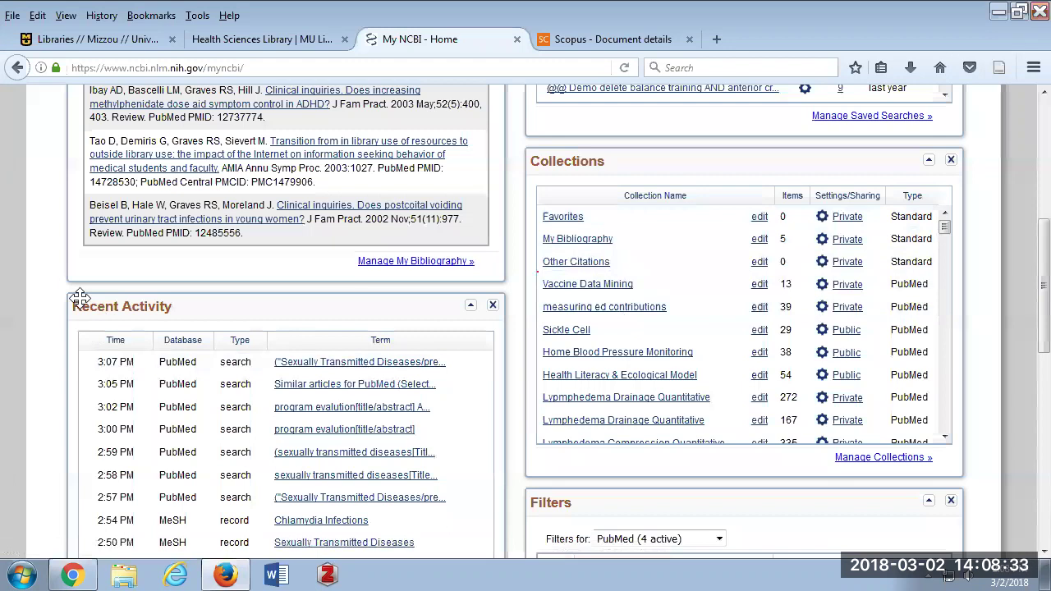
scroll(355, 394, "up", 3)
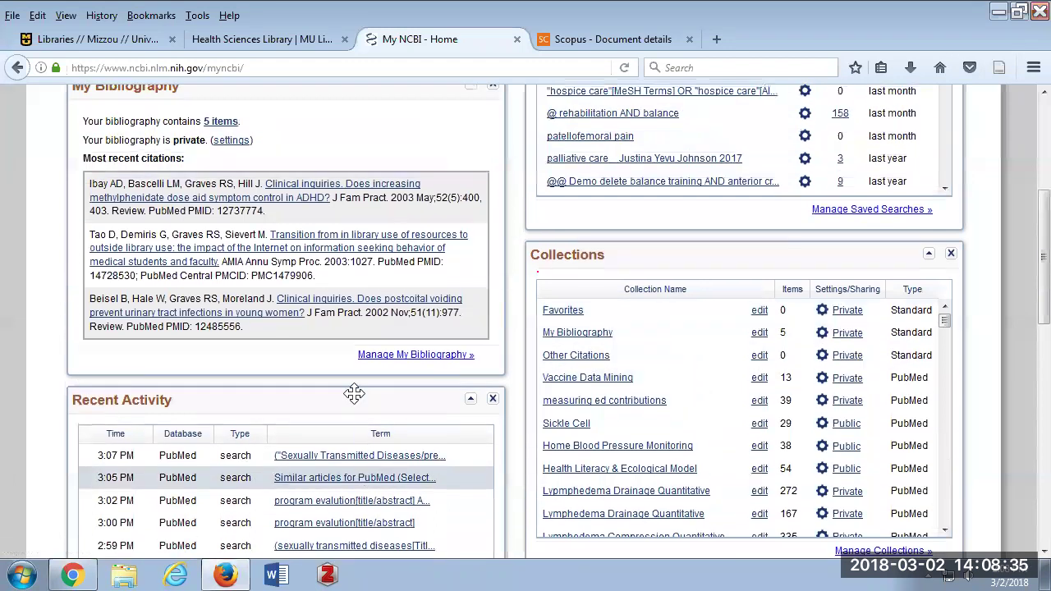
scroll(355, 394, "up", 2)
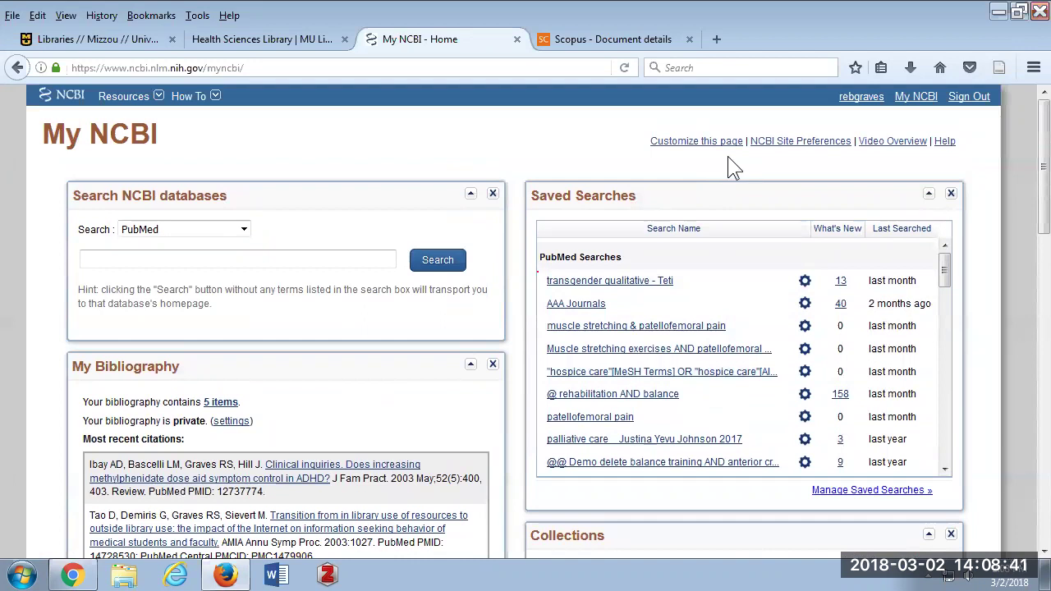
left_click(806, 143)
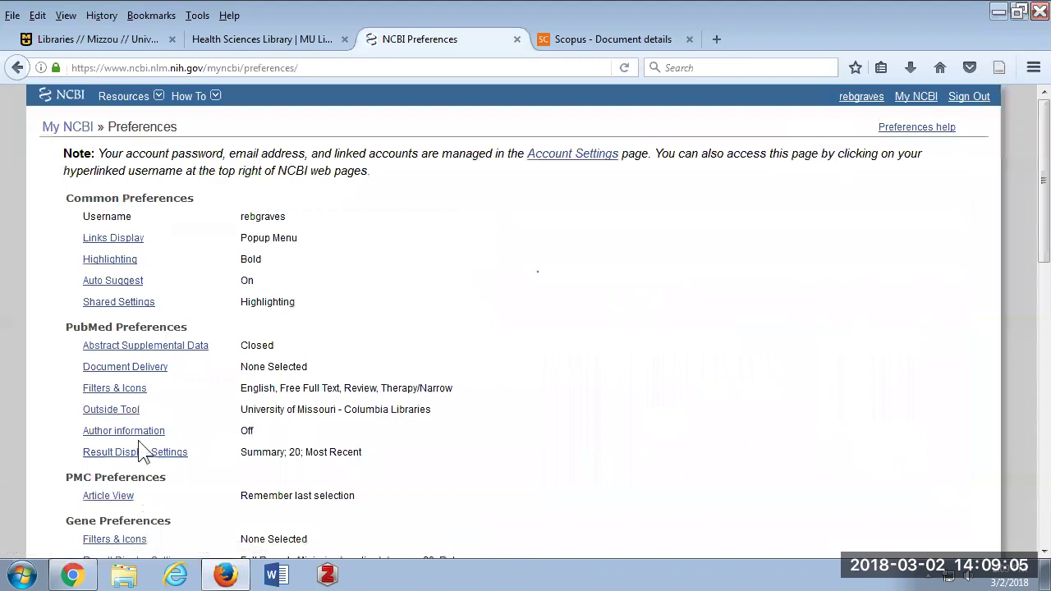
Save University of Missouri - Columbia Libraries as the NCBI outside tool, then return to My NCBI.
left_click(105, 415)
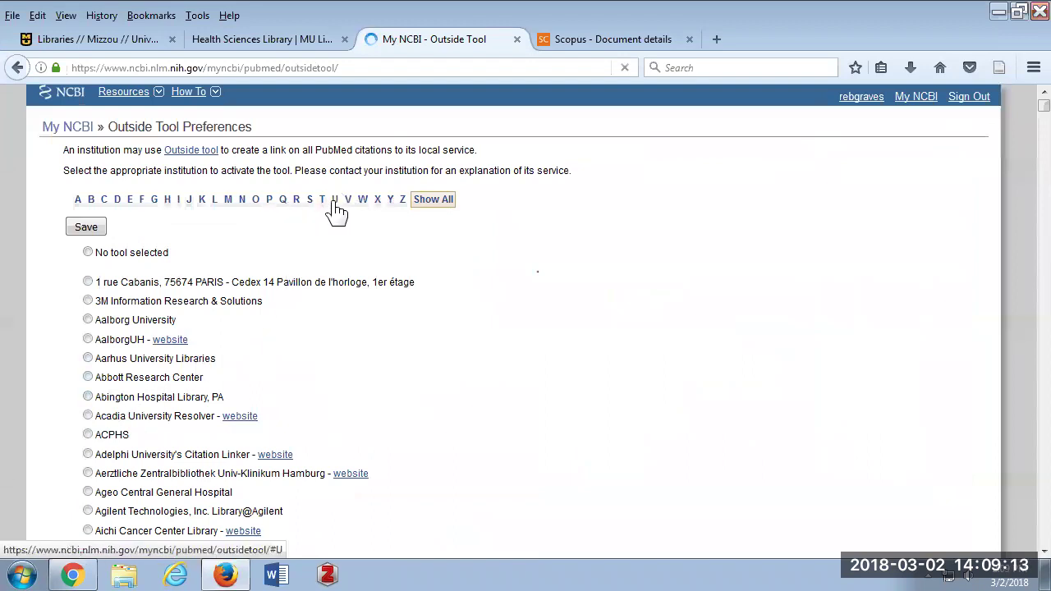
left_click(334, 200)
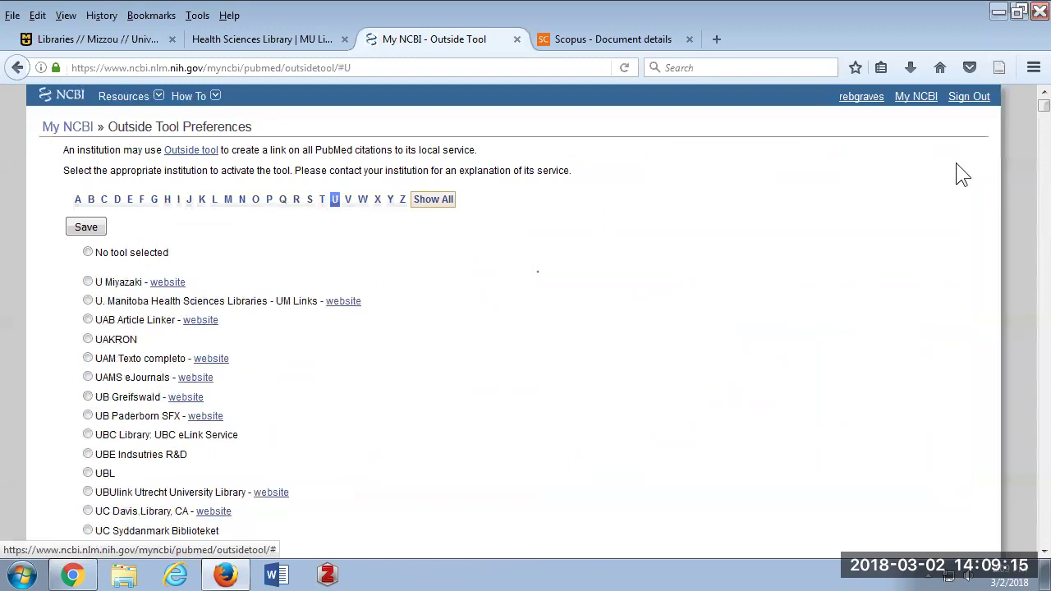
left_click_drag(1031, 131, 1031, 365)
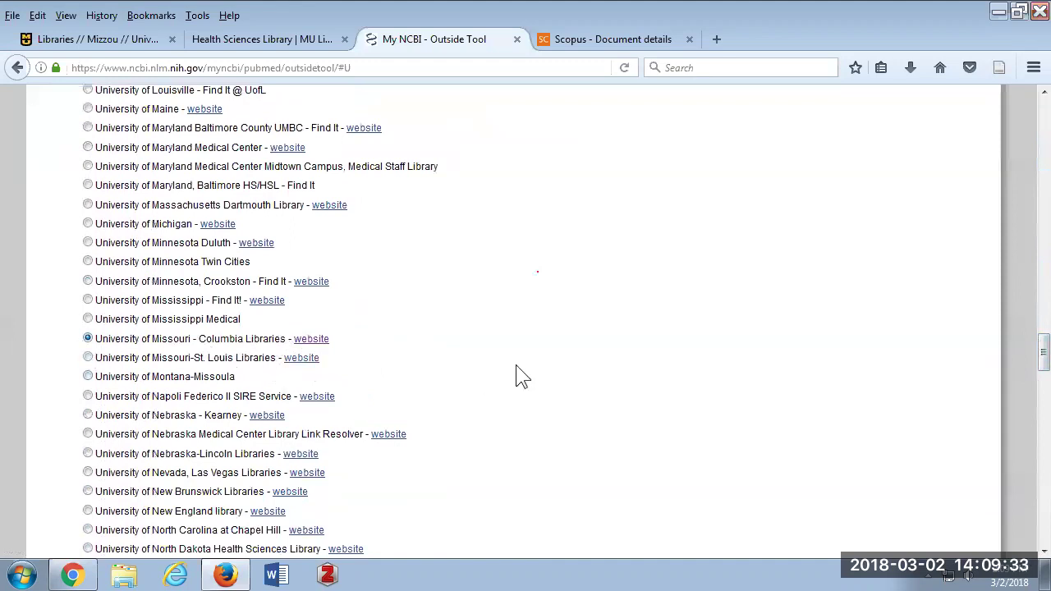
scroll(521, 374, "down", 5)
scroll(516, 366, "down", 15)
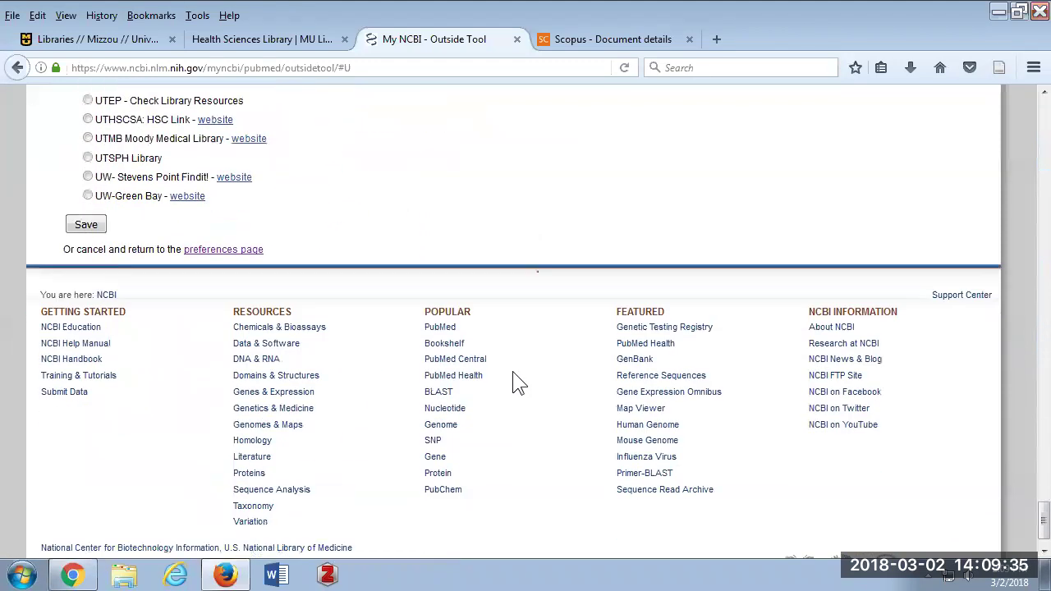
left_click(87, 158)
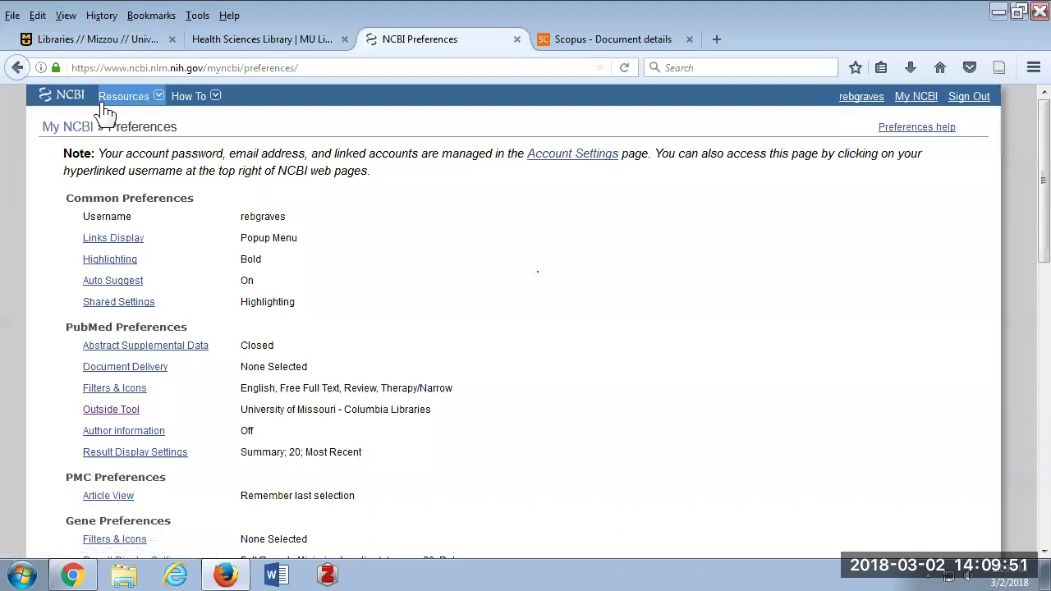
left_click(56, 131)
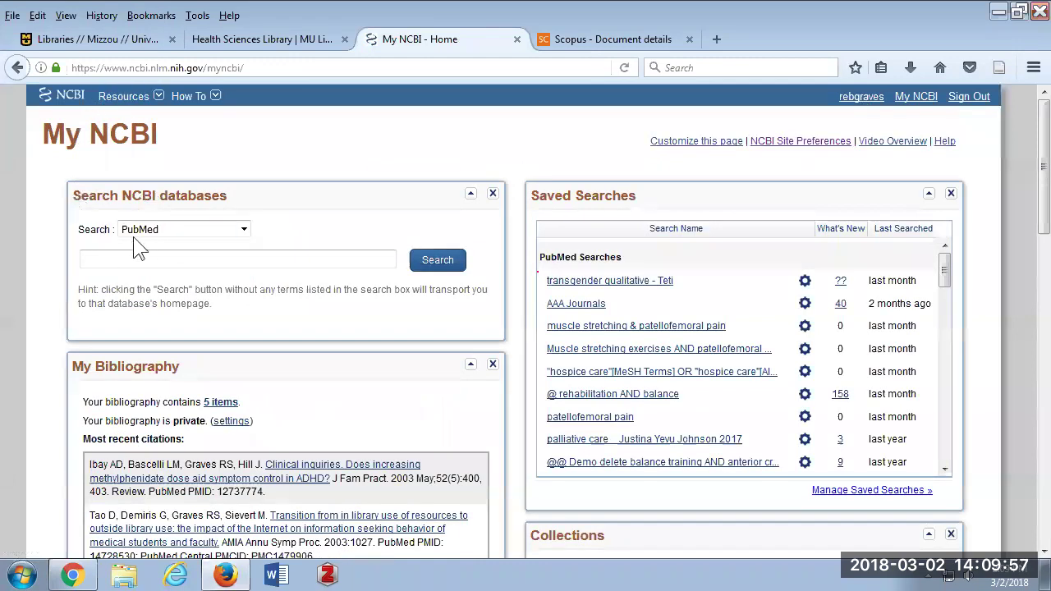
From Advanced search history #13's 111 results, open result 9, the 2013 Guatemala HIV-testing study abstract.
left_click(435, 259)
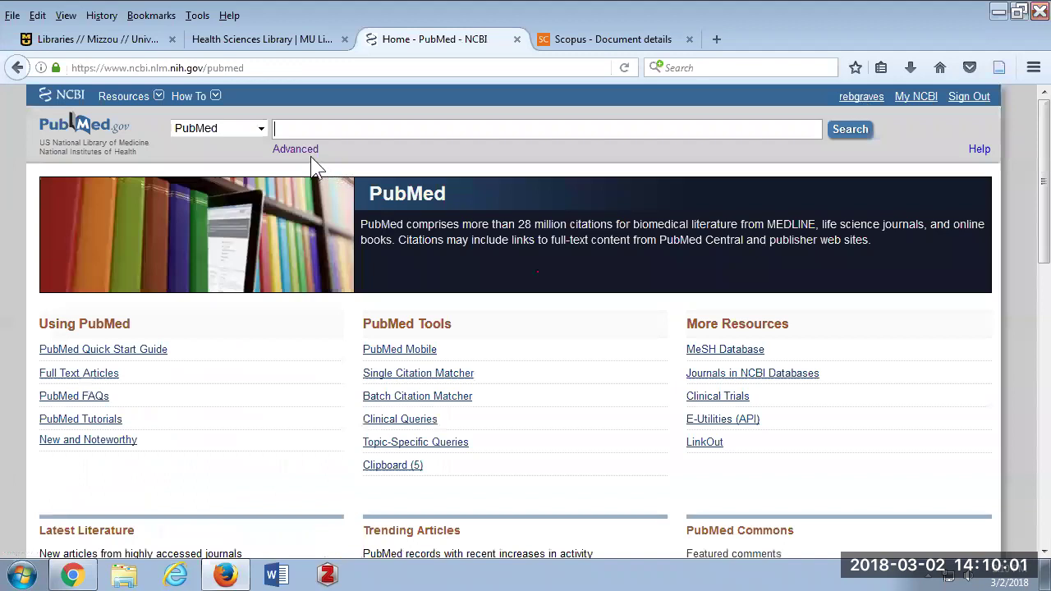
left_click(294, 153)
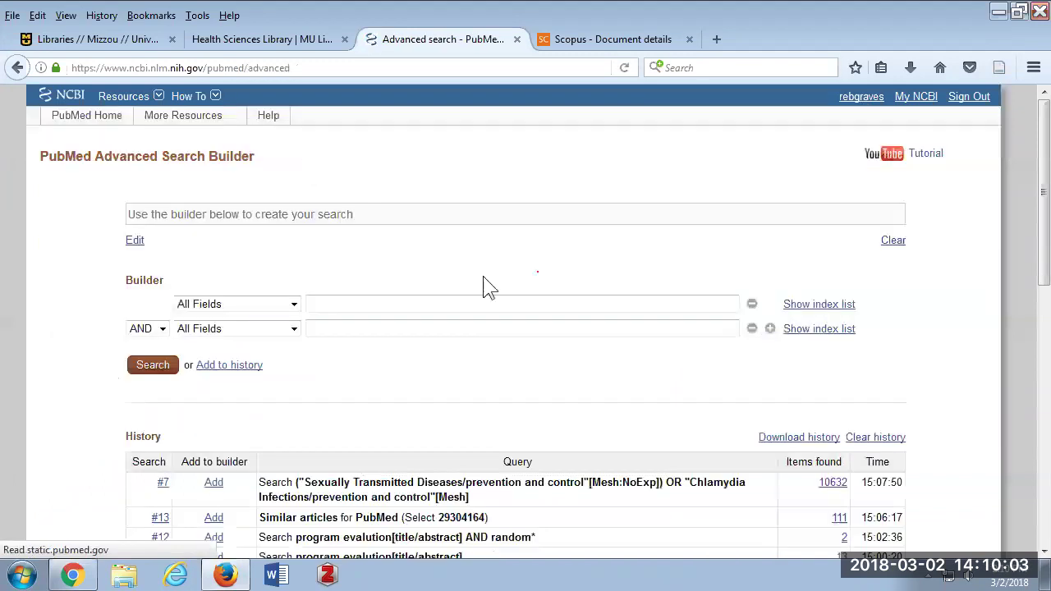
left_click(838, 517)
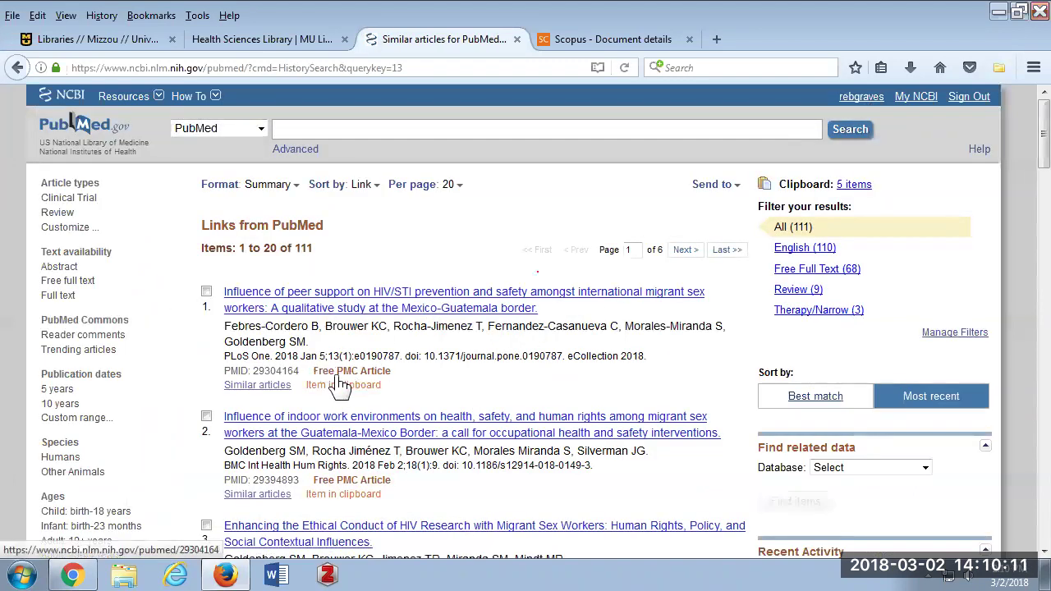
scroll(341, 385, "down", 2)
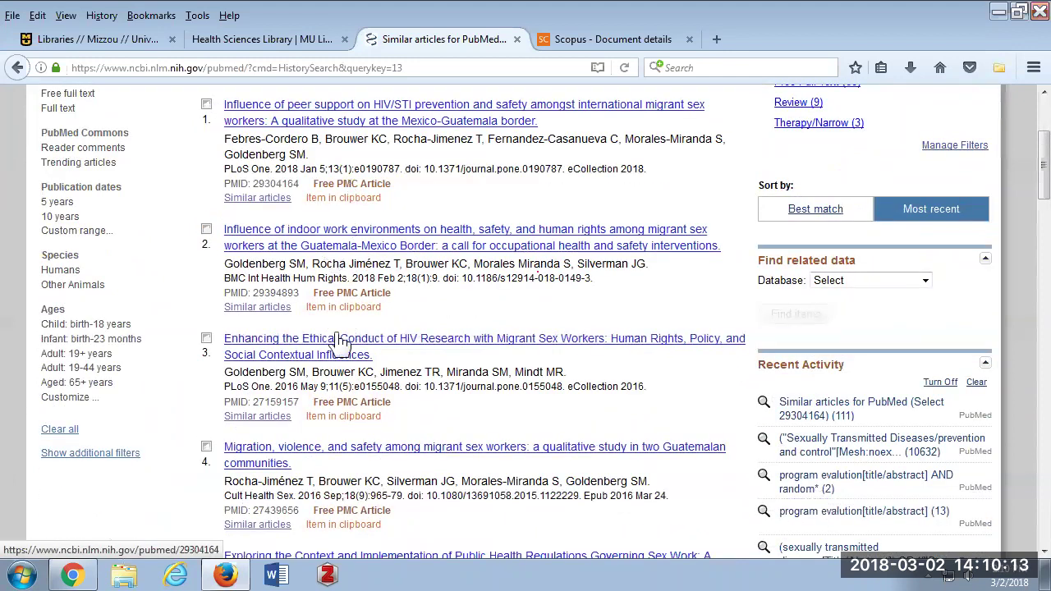
scroll(343, 343, "down", 2)
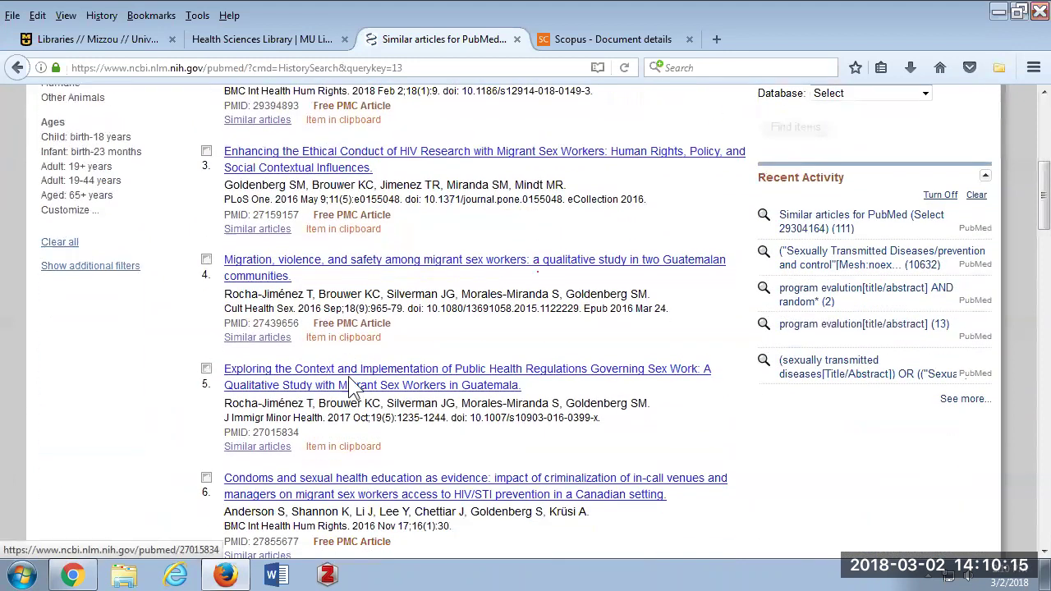
scroll(355, 379, "down", 2)
scroll(354, 379, "down", 1)
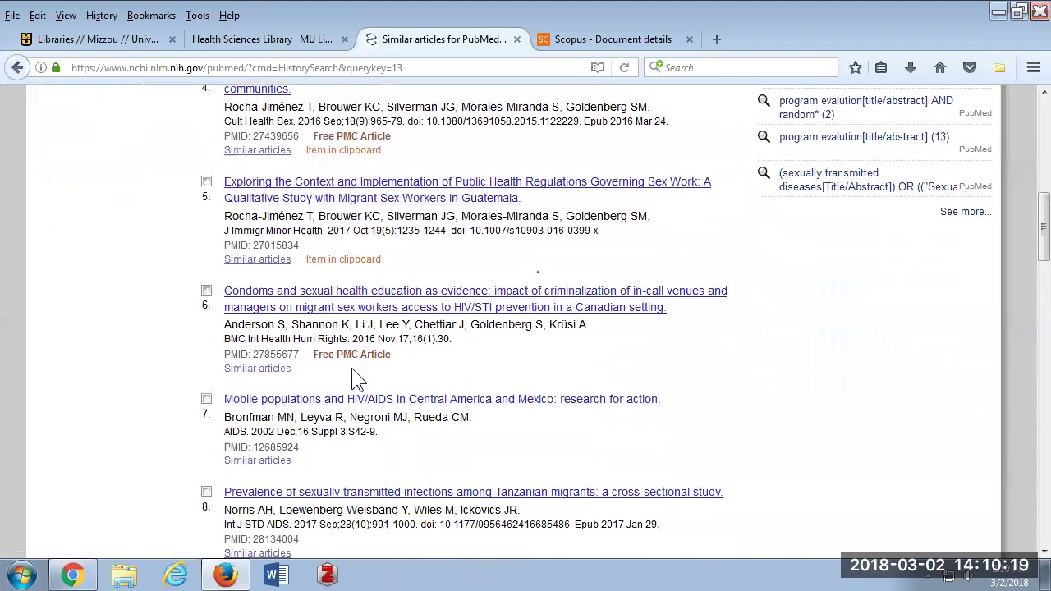
scroll(353, 370, "down", 3)
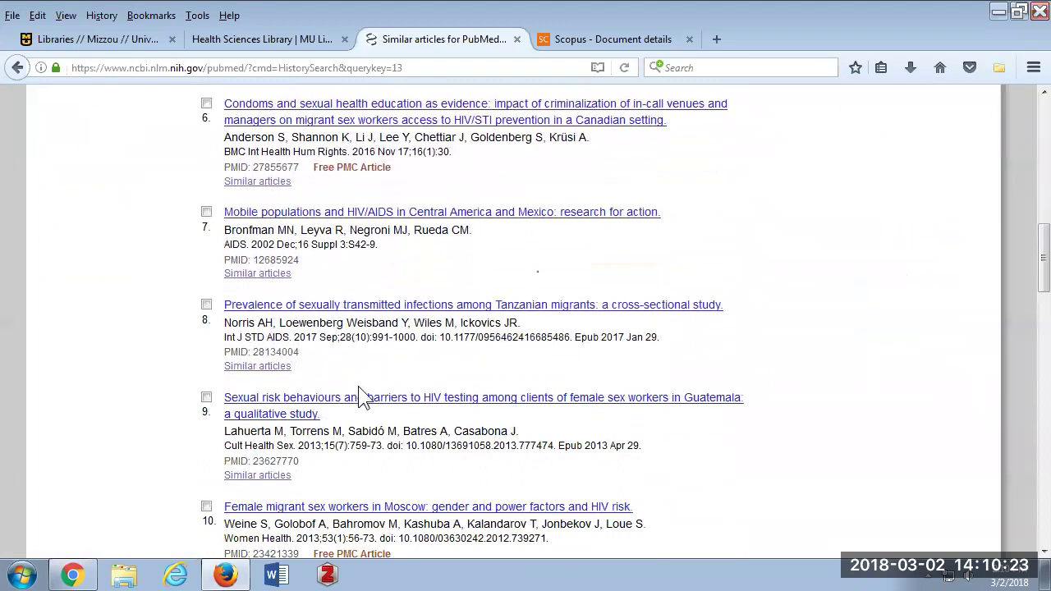
scroll(358, 395, "down", 2)
left_click(351, 304)
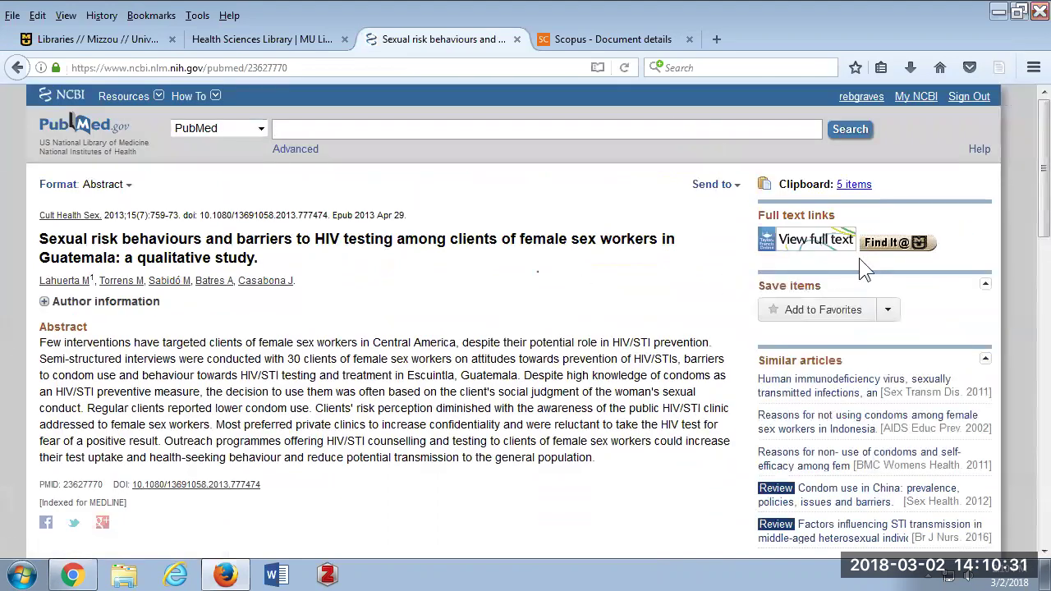
Check the article's Find It @ MU full-text record, then return to the PubMed abstract.
left_click(903, 243)
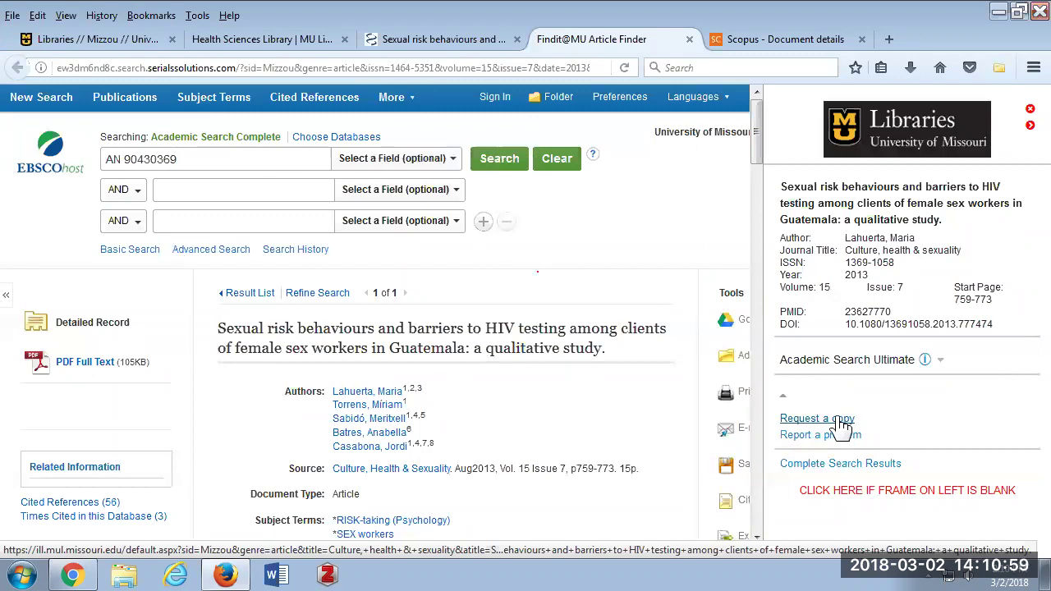
left_click(418, 41)
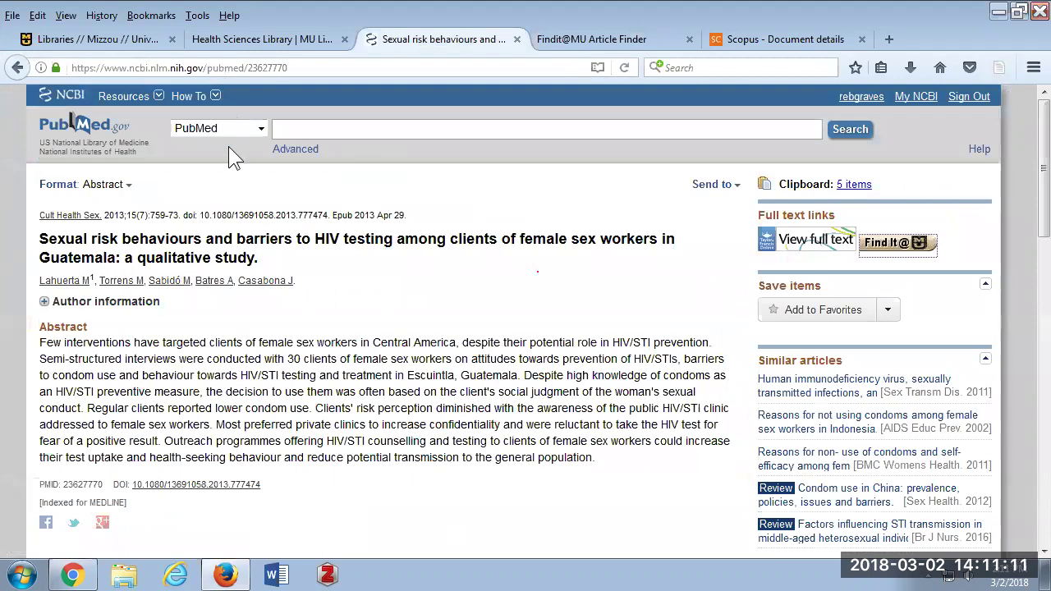
Open CINAHL from the Health Sciences Library homepage and enter 'sexually transmitted infections' in the first search box.
left_click(245, 40)
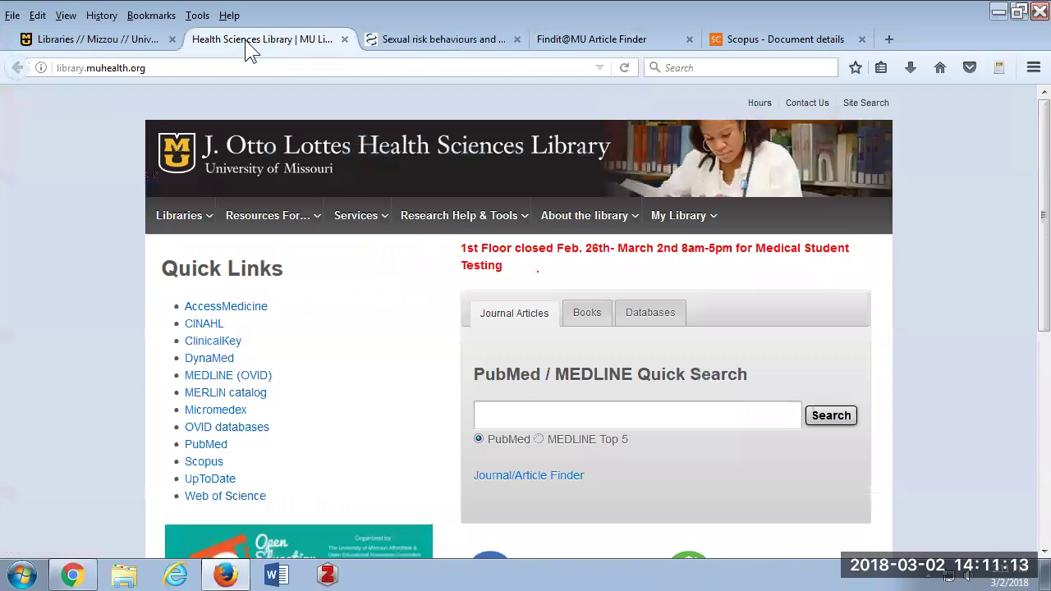
left_click(202, 325)
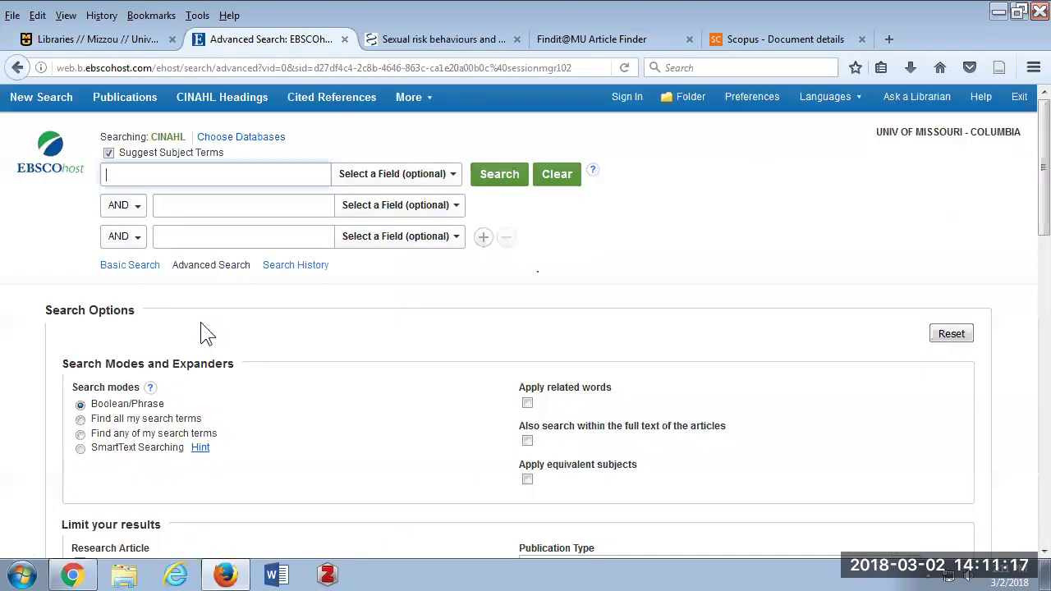
left_click(176, 177)
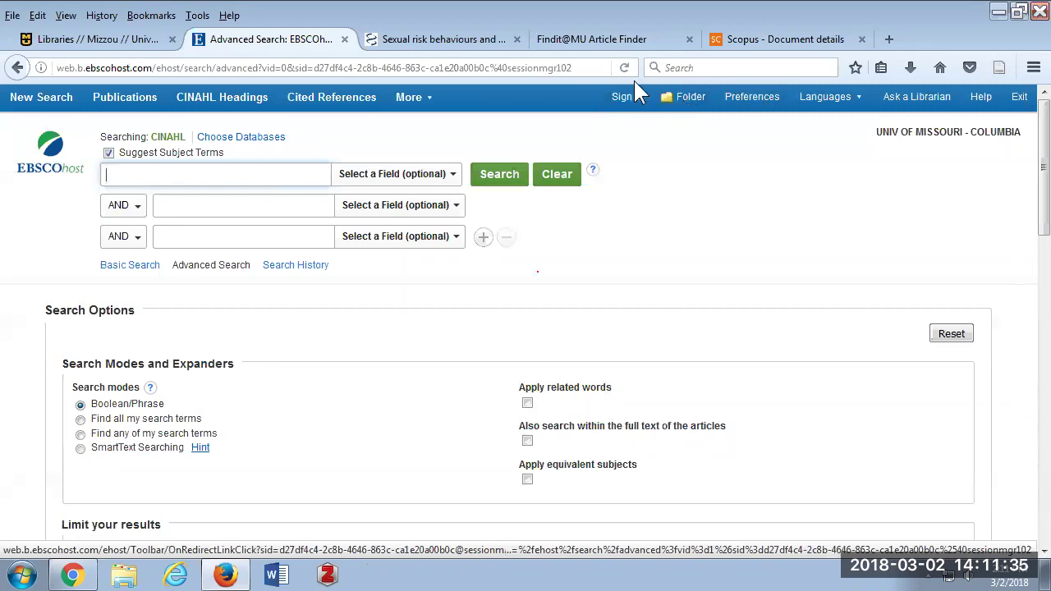
left_click(188, 183)
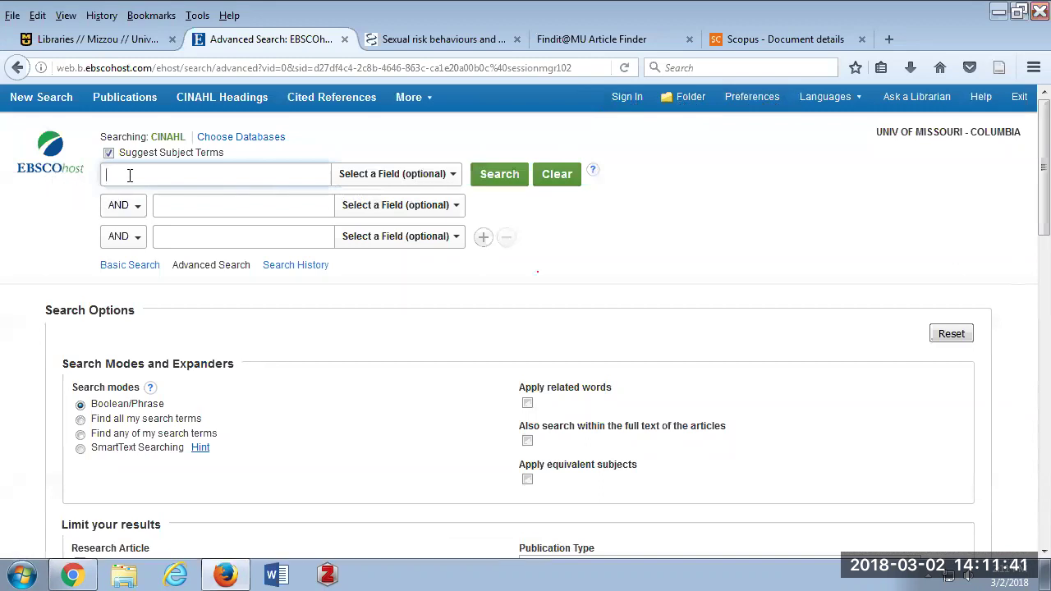
type("sexually transmitted infections")
Look up CINAHL Headings for the term and open the Sexually Transmitted Diseases tree view.
key("Return")
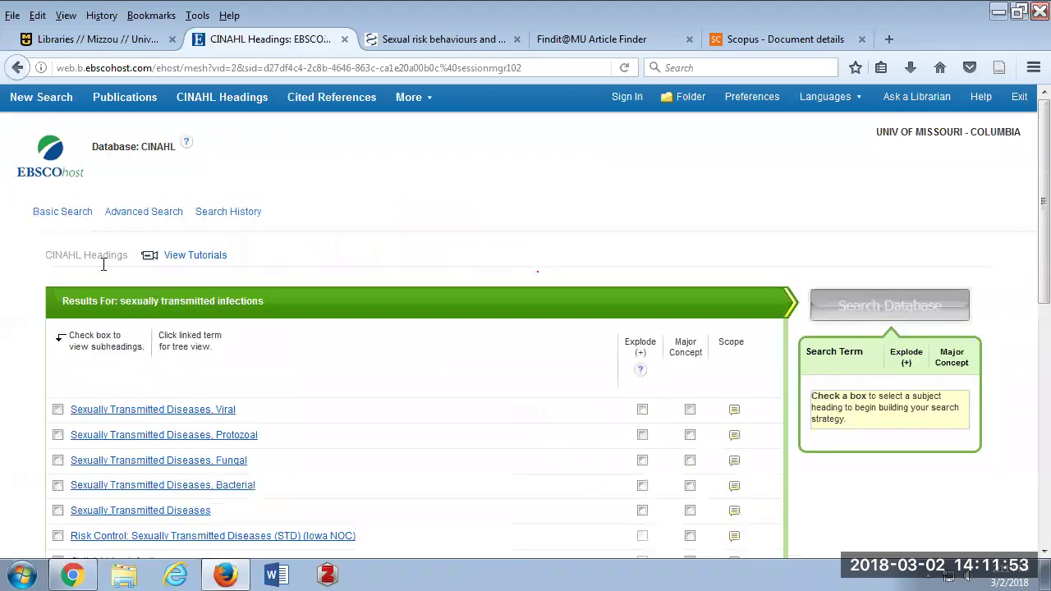
scroll(104, 264, "down", 4)
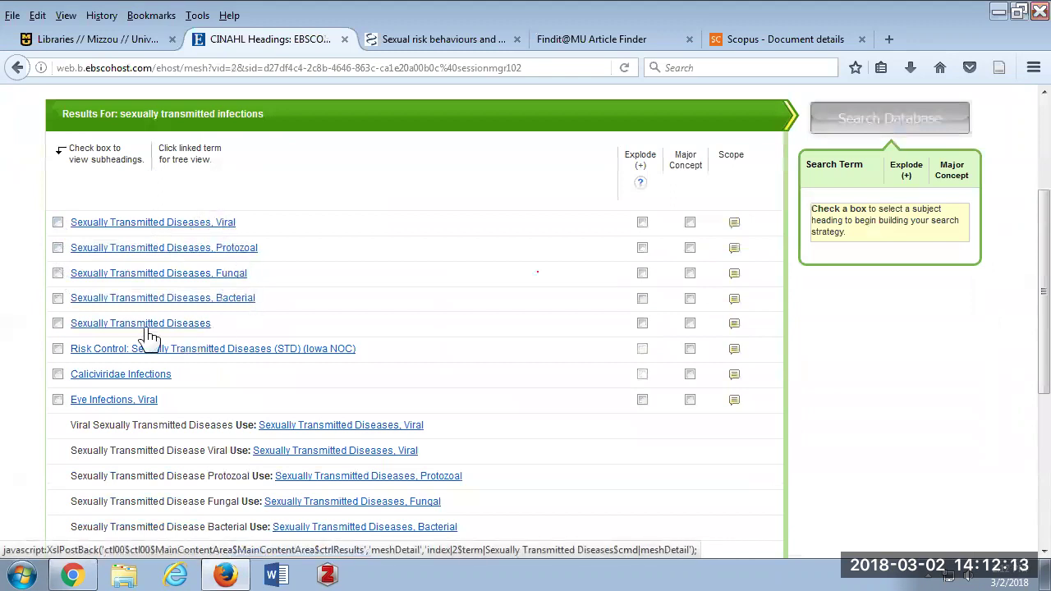
left_click(99, 326)
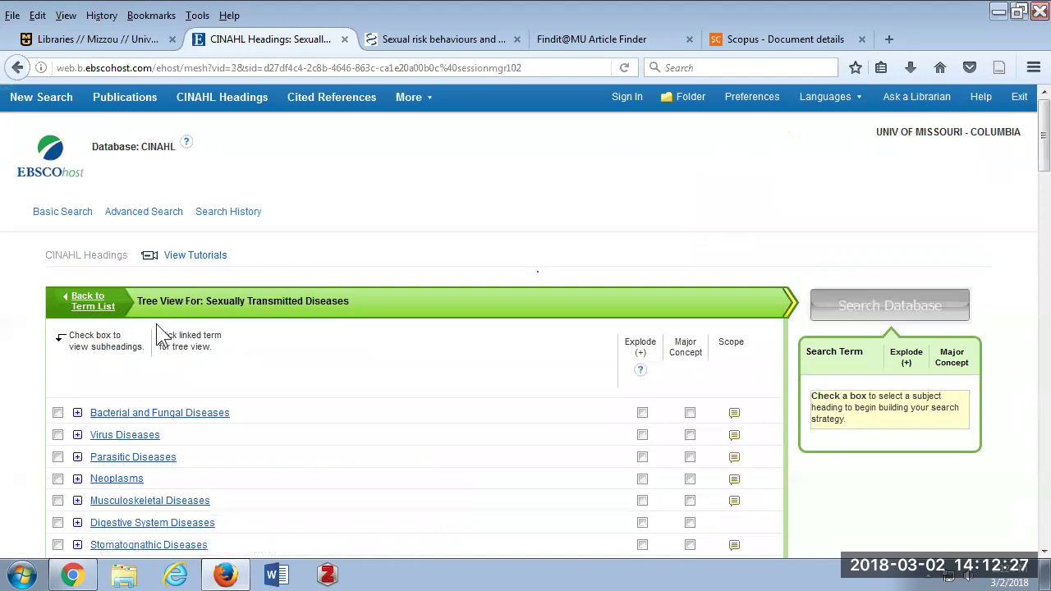
Search Sexually Transmitted Diseases exploded with the Prevention And Control/PC subheading, giving S1 with 18,382 results.
scroll(157, 336, "down", 10)
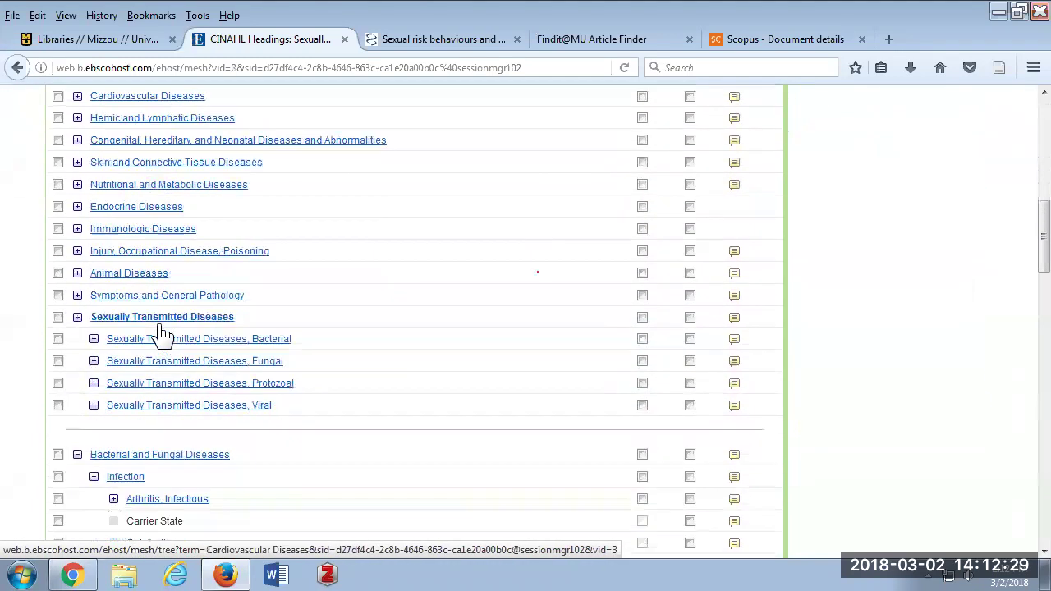
scroll(158, 322, "up", 4)
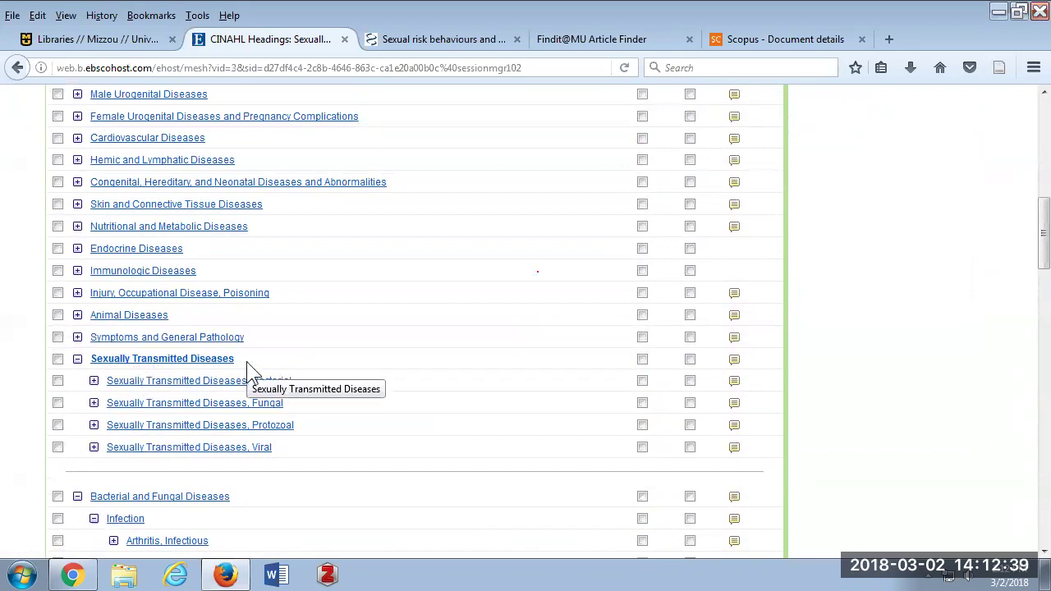
left_click(642, 359)
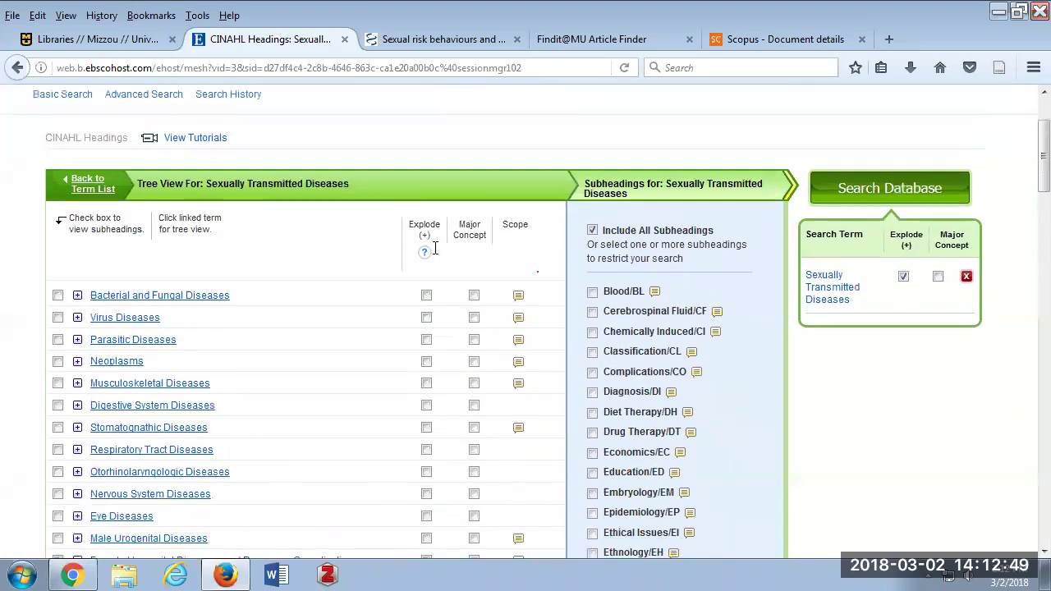
scroll(435, 248, "down", 4)
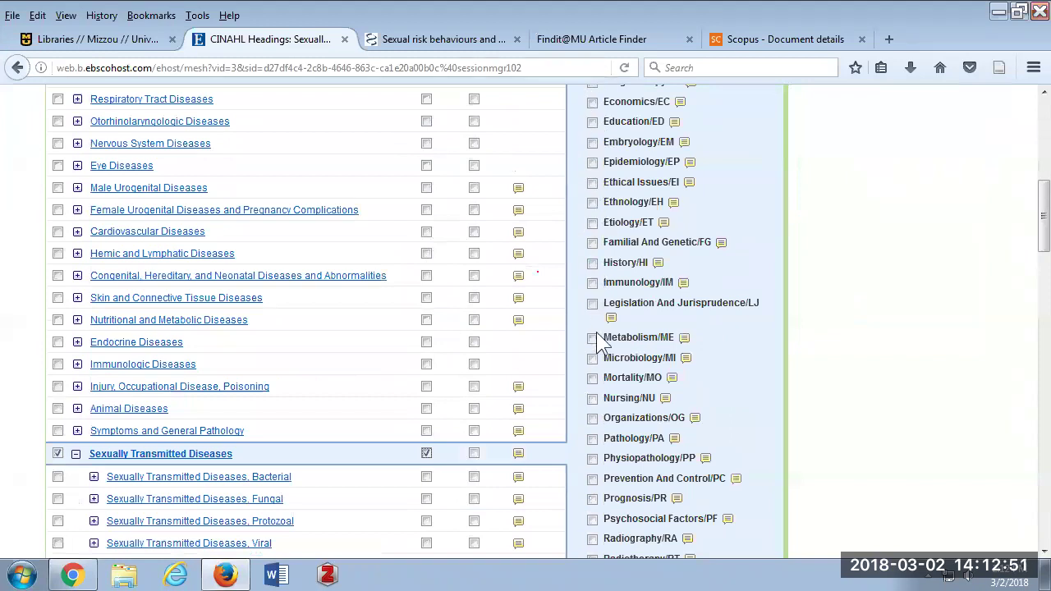
left_click(593, 479)
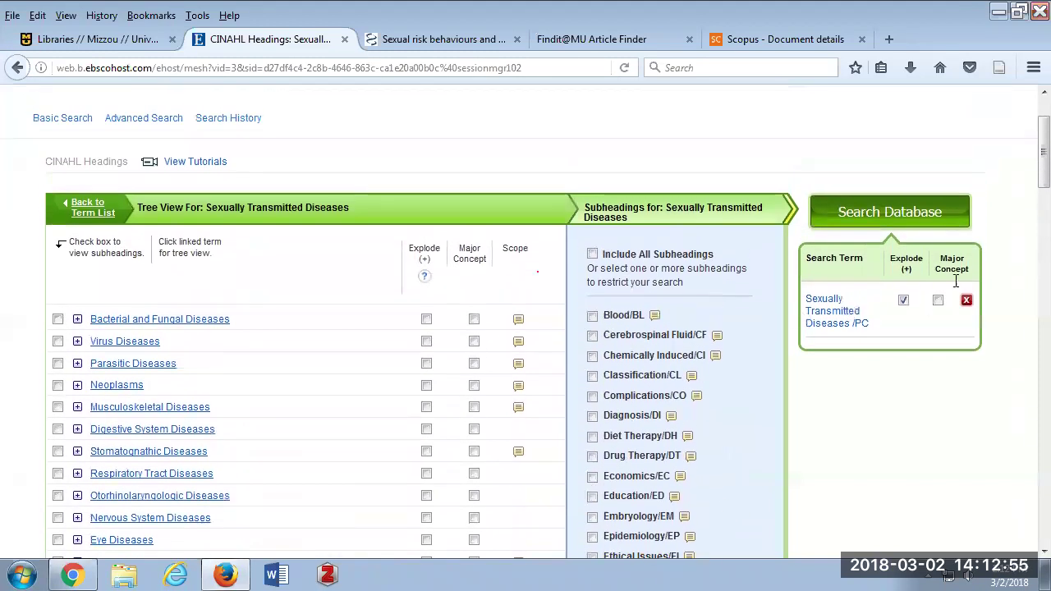
left_click(872, 220)
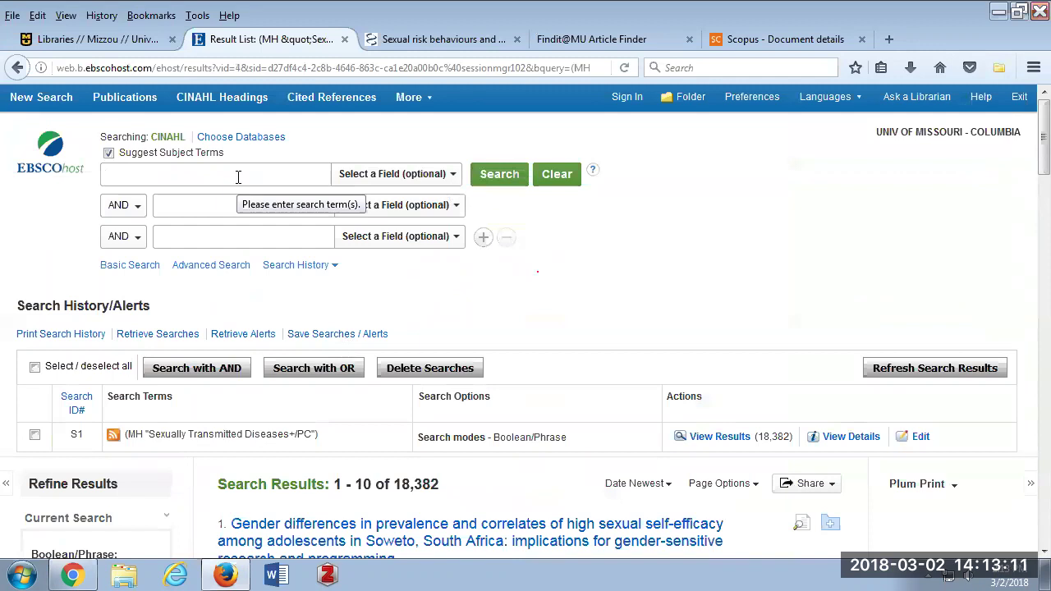
Fill the first search box with the suggested phrase 'sexually transmitted infections or sexually transmitted diseases'.
left_click(109, 153)
left_click(148, 174)
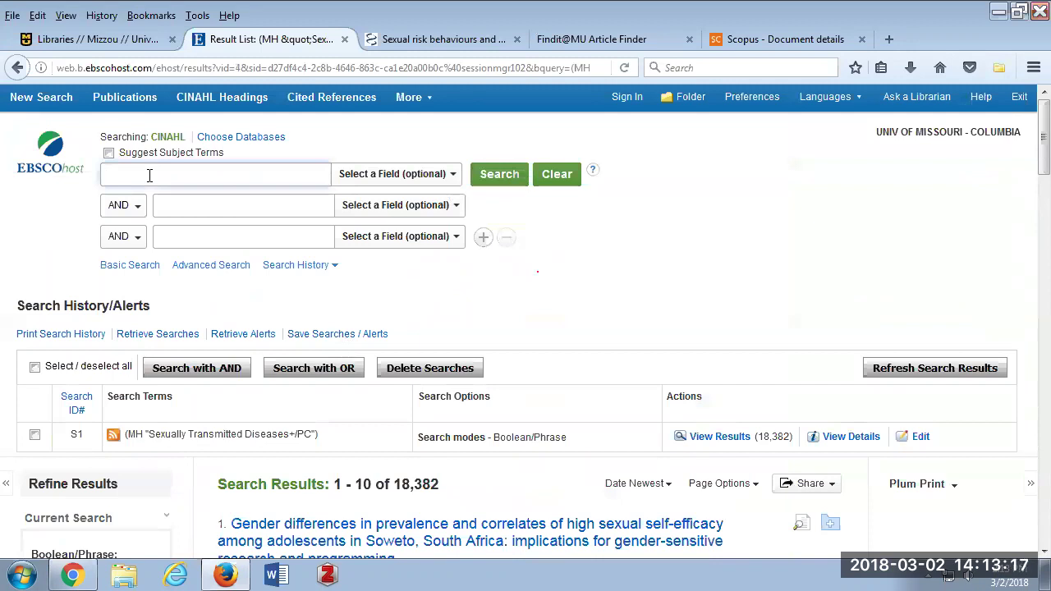
left_click(109, 154)
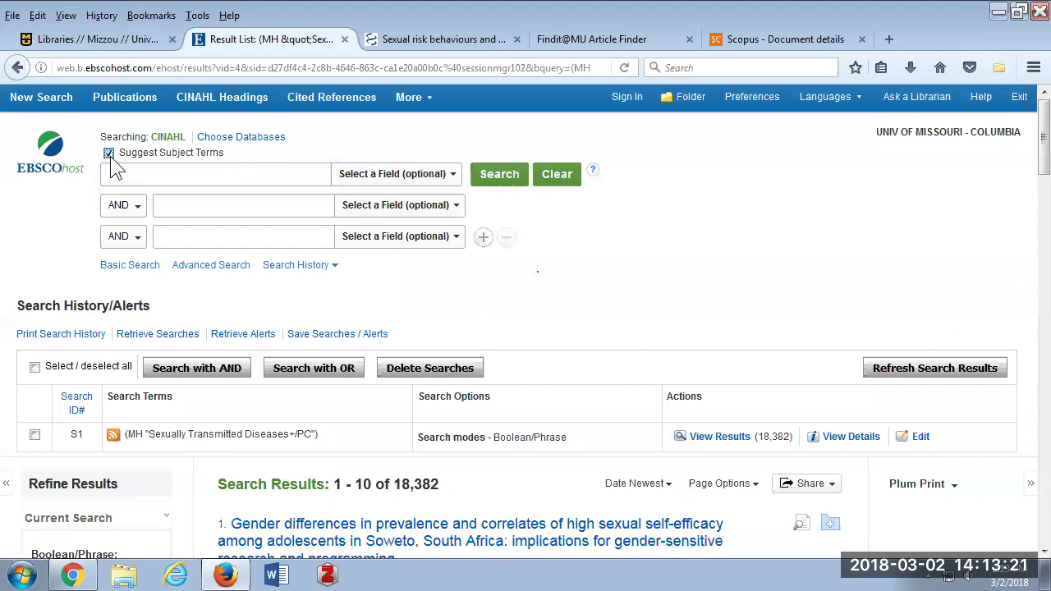
left_click(111, 174)
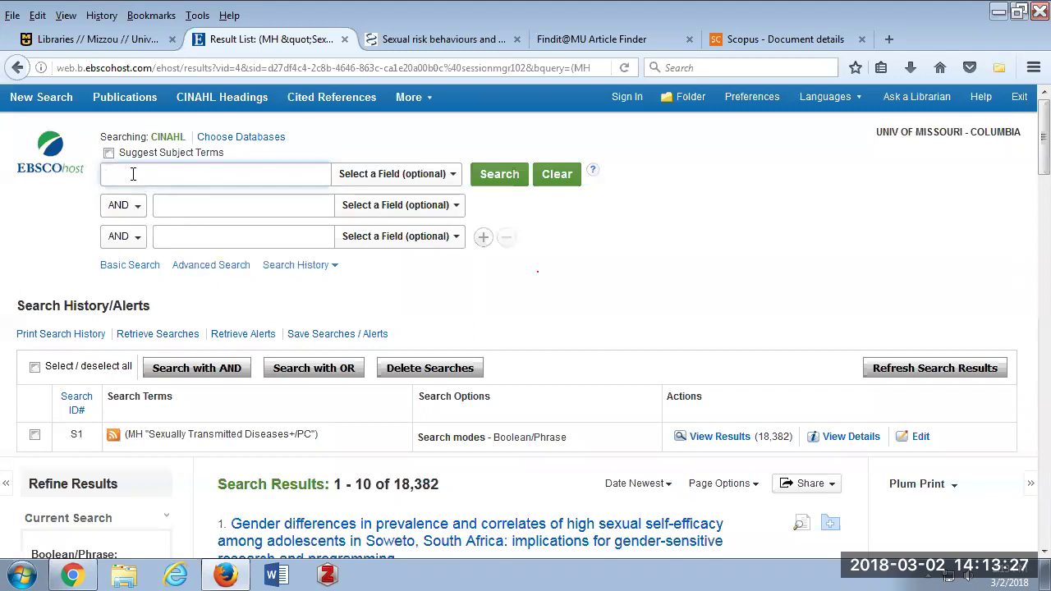
type("se")
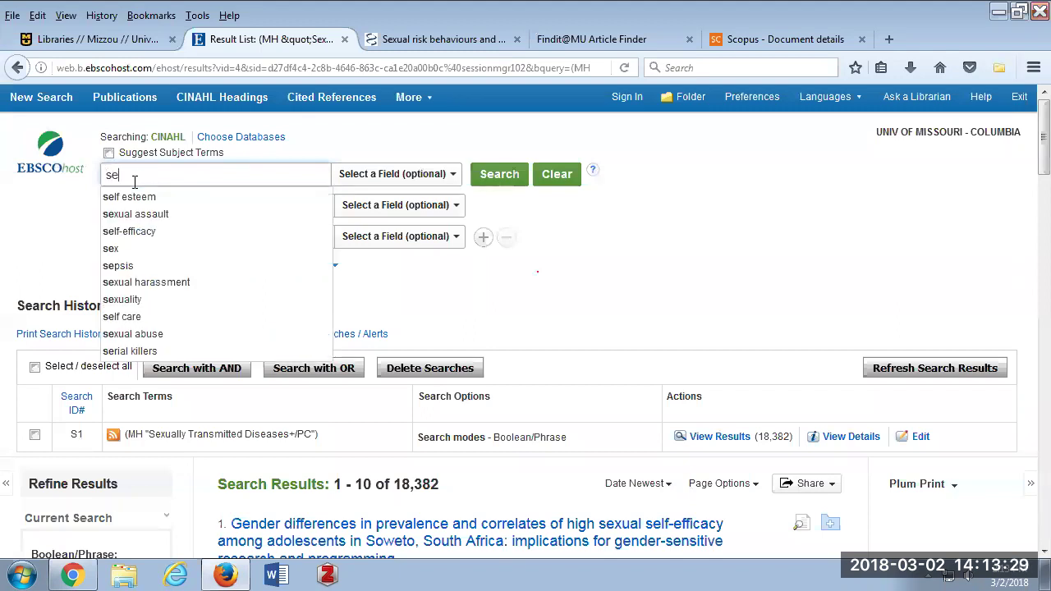
type("xually tr")
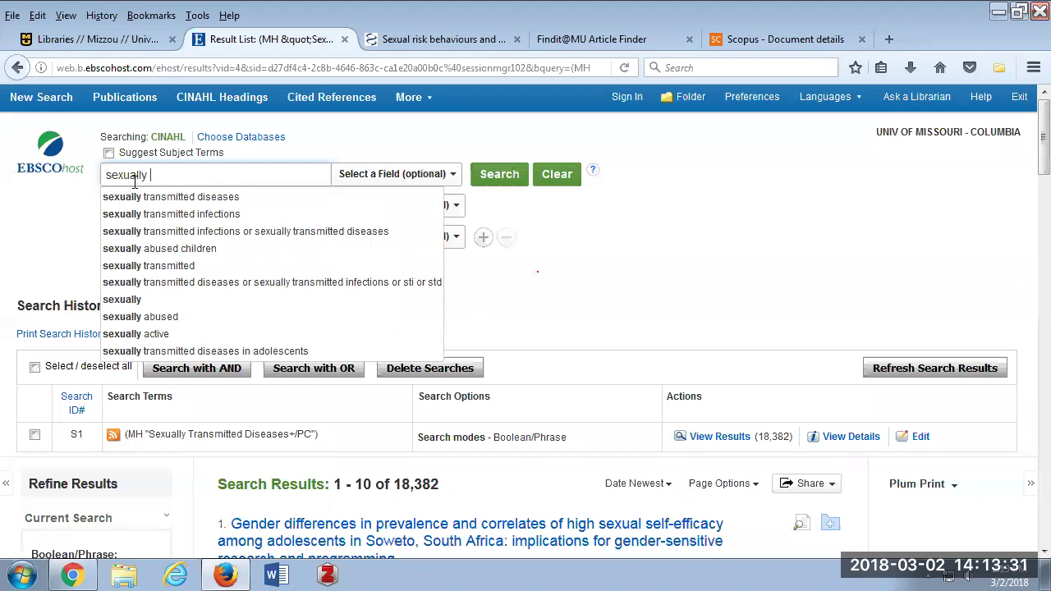
left_click(178, 231)
Add 'prevention' and 'program evaluation' as AND terms, leave fields unset, and run the search.
left_click(194, 206)
type("prevention")
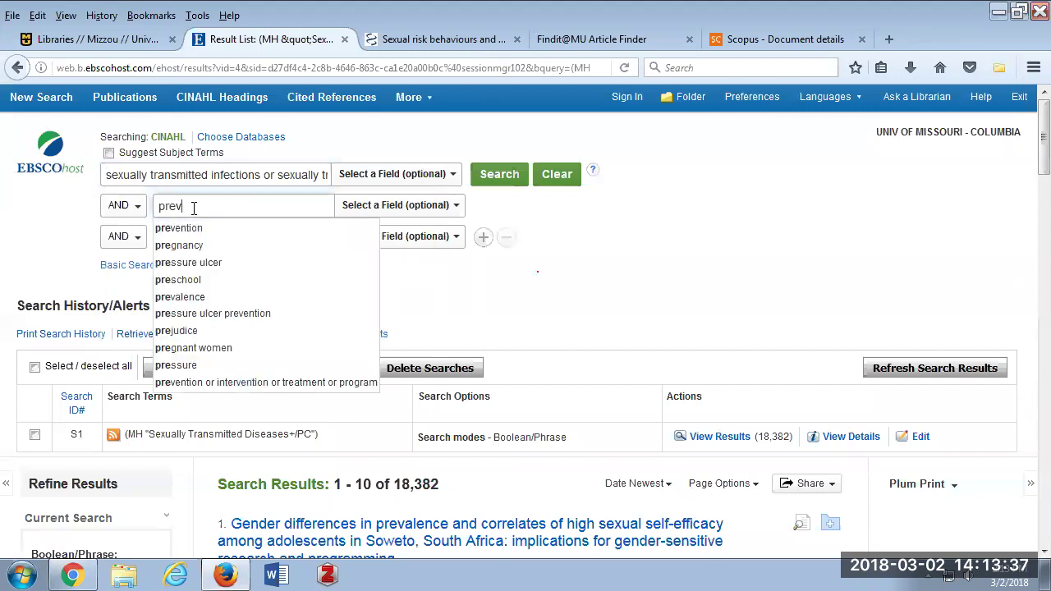
left_click(174, 237)
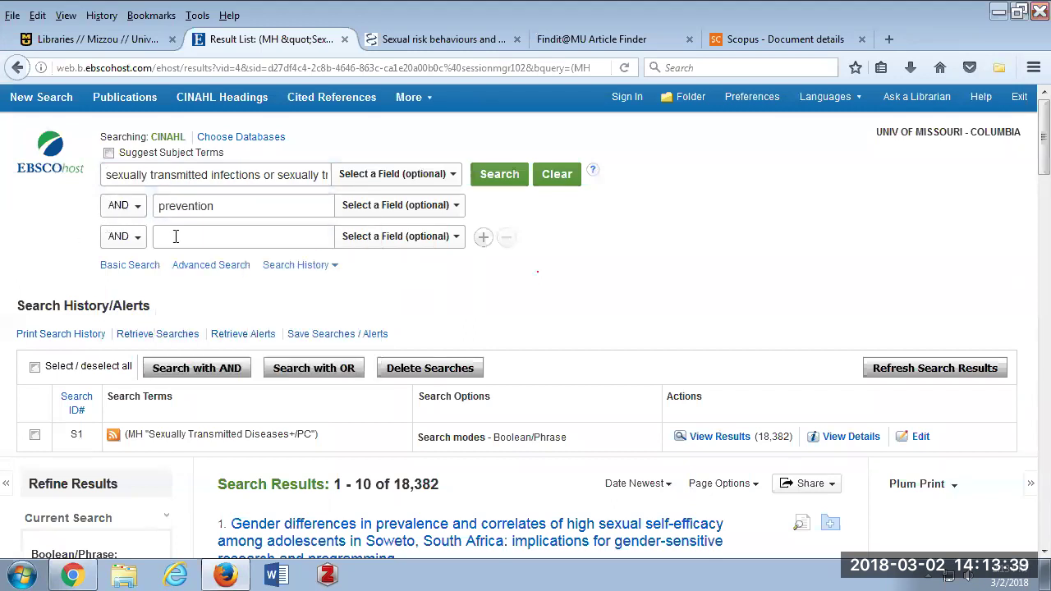
type("progra")
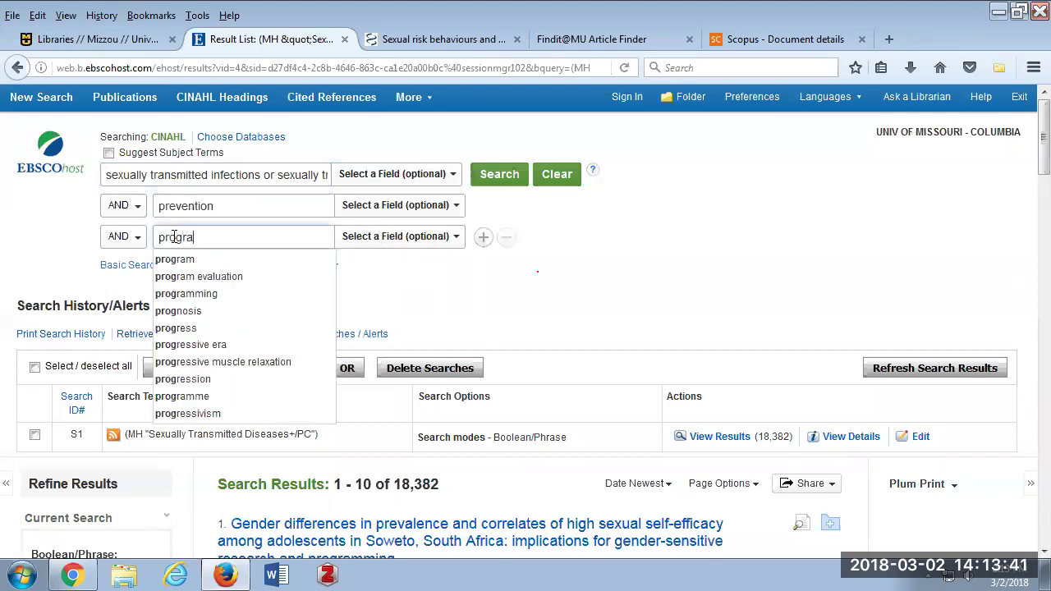
type("m evaluation")
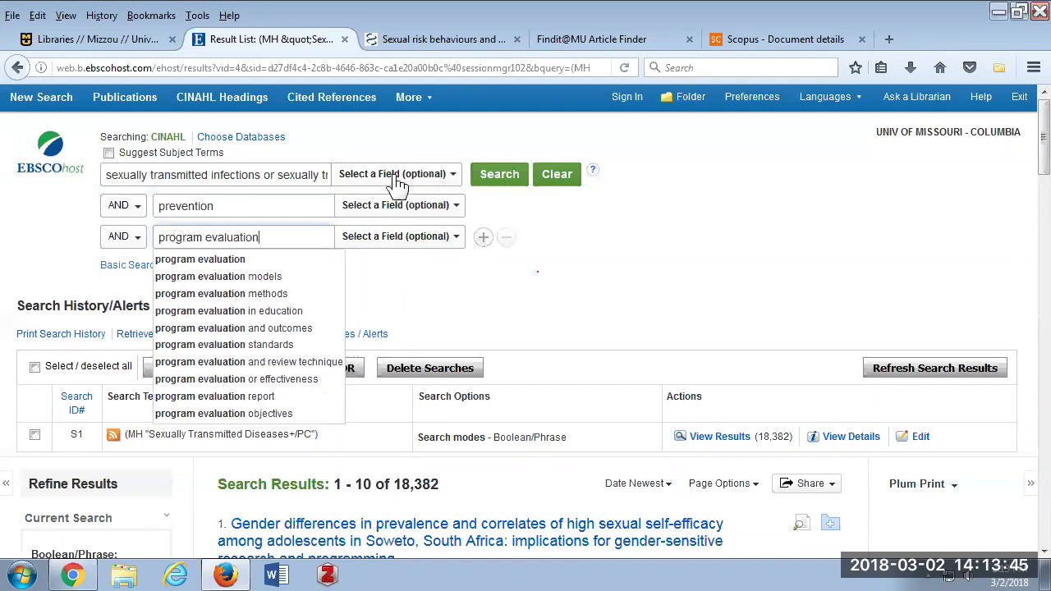
left_click(465, 287)
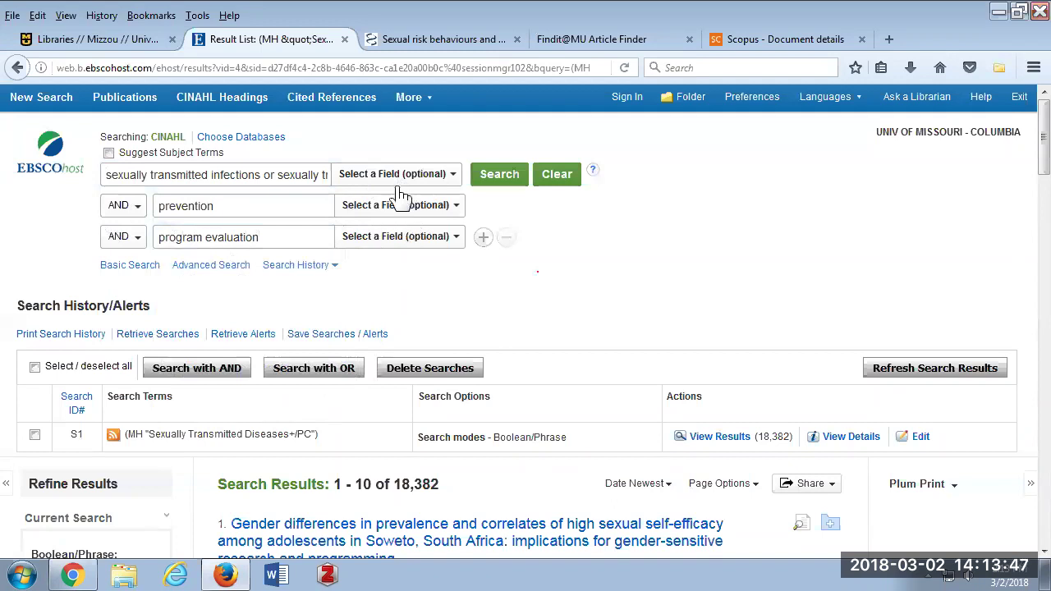
left_click(449, 175)
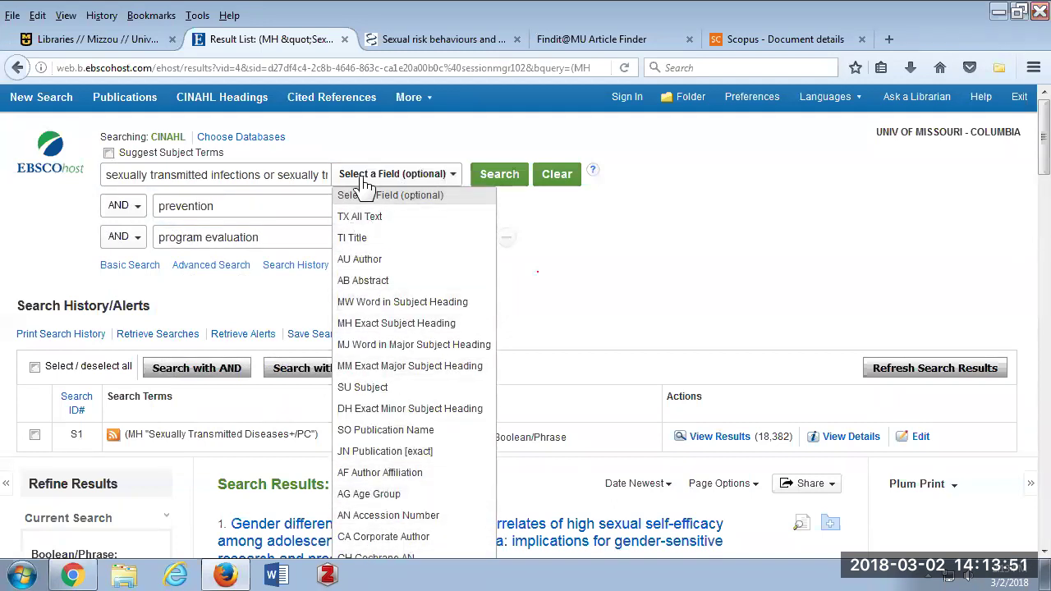
left_click(490, 204)
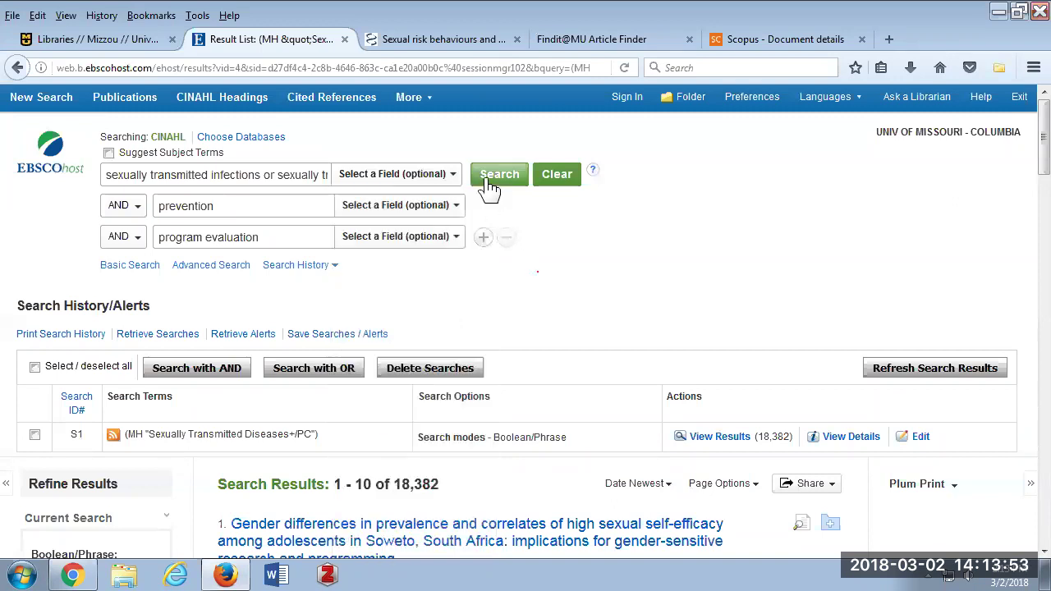
left_click(497, 182)
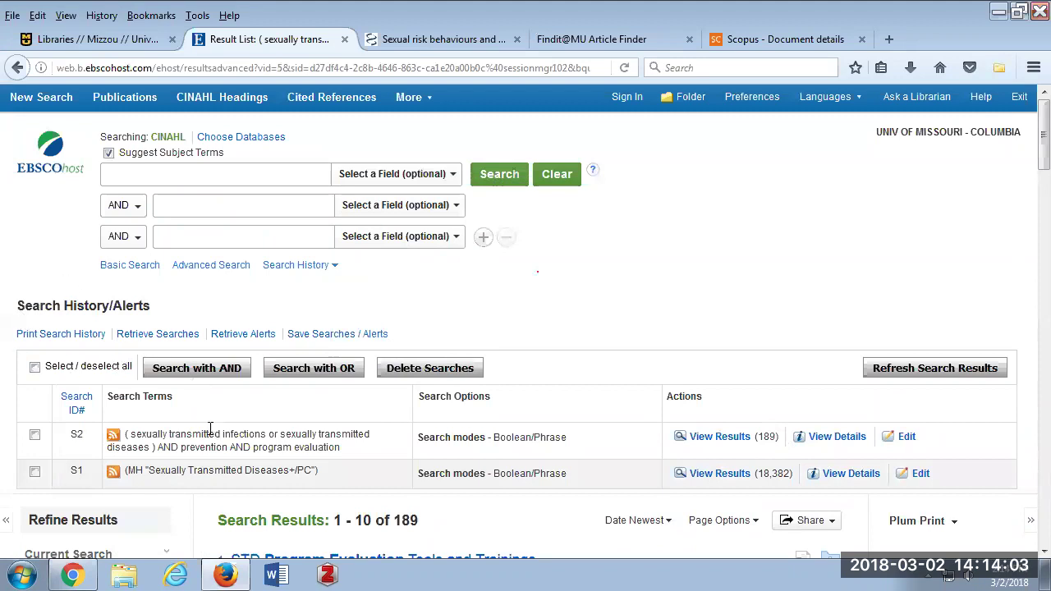
scroll(211, 429, "down", 3)
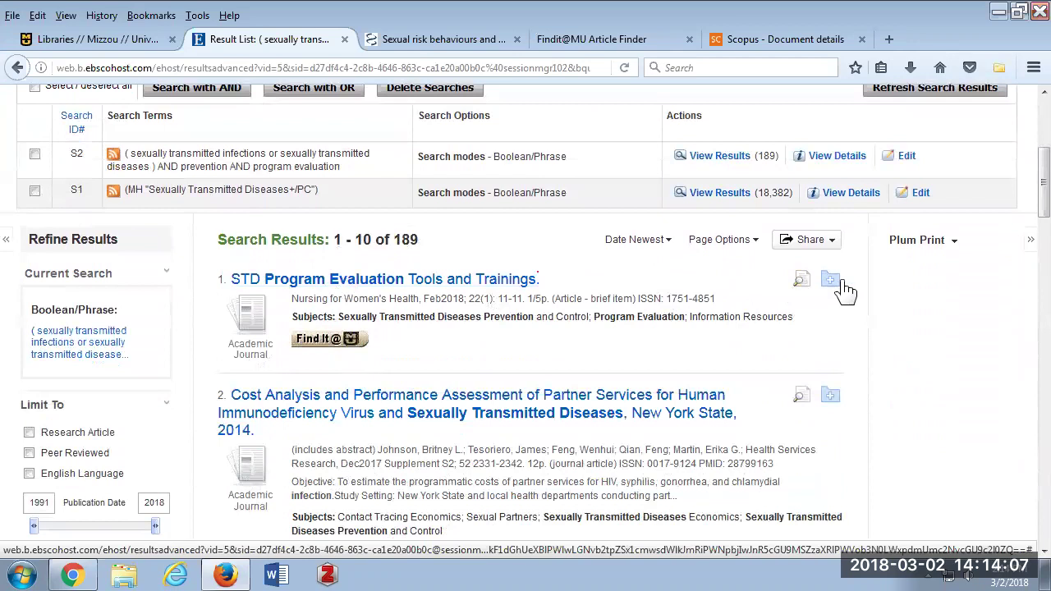
scroll(655, 299, "down", 1)
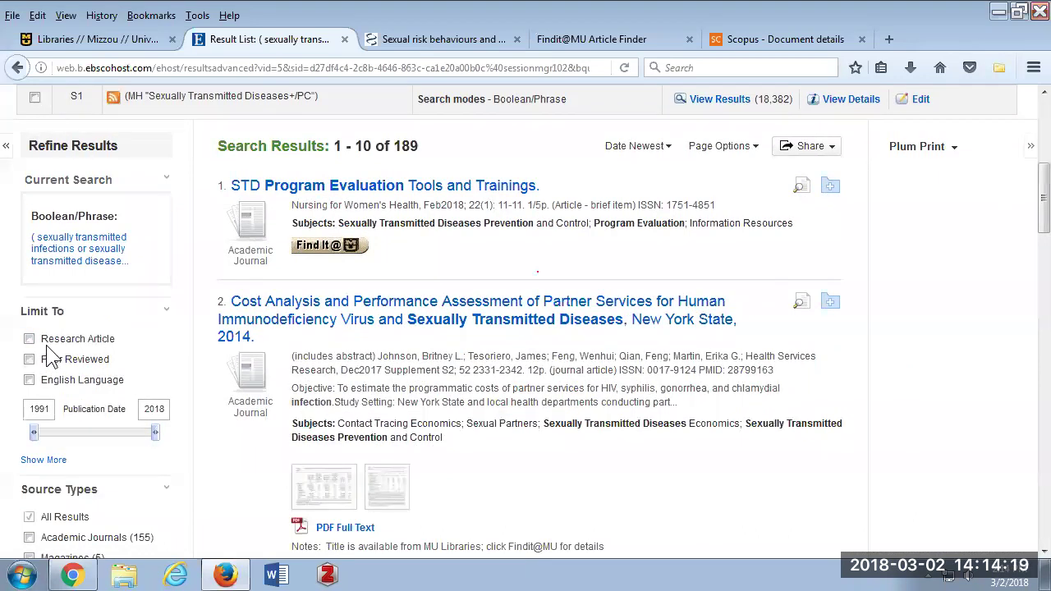
scroll(51, 275, "down", 2)
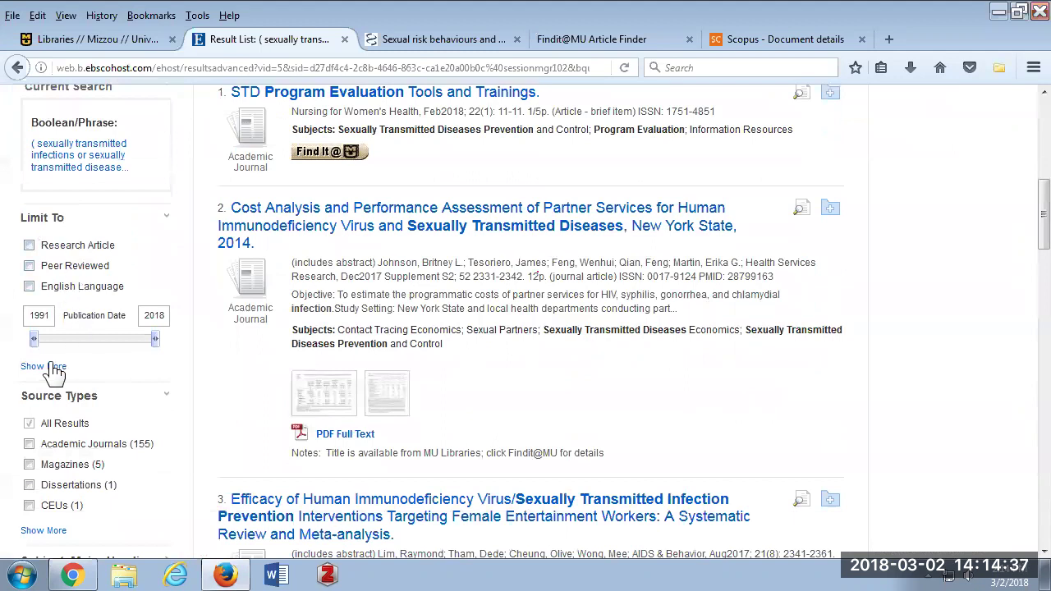
left_click(37, 370)
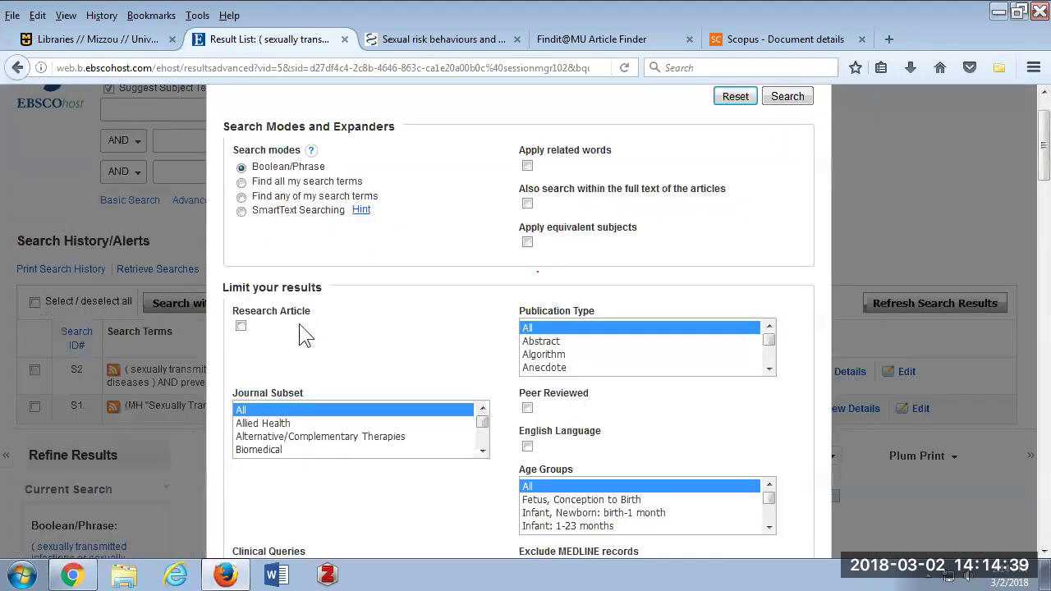
scroll(545, 180, "down", 2)
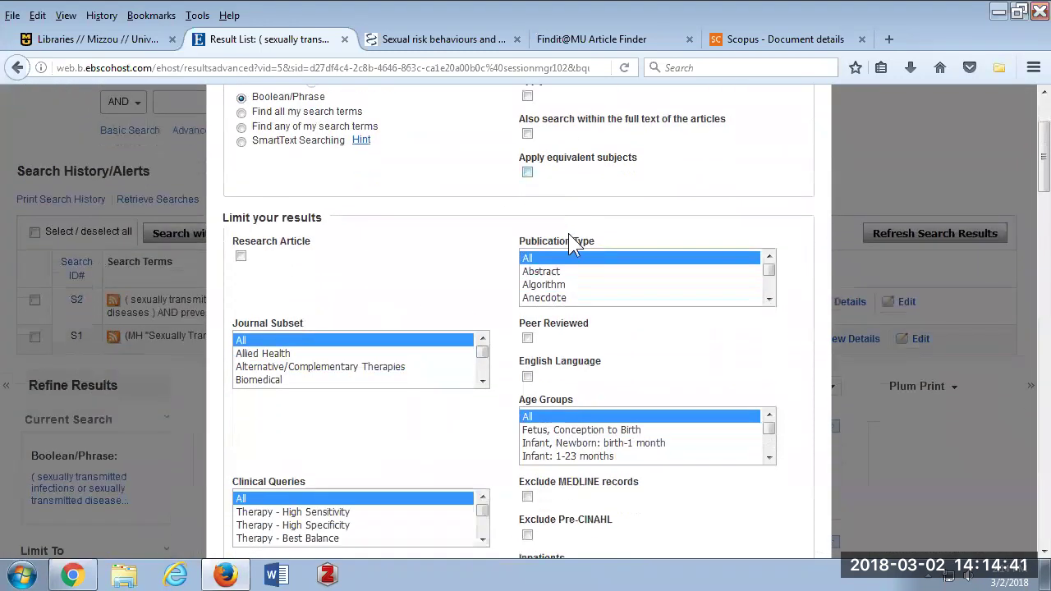
scroll(574, 246, "down", 3)
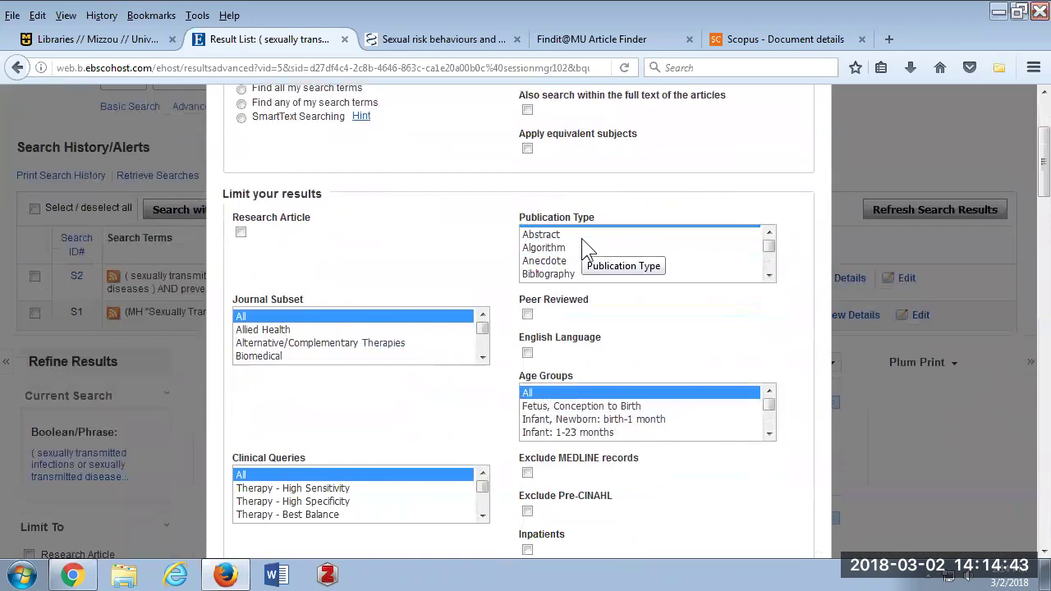
scroll(582, 239, "down", 3)
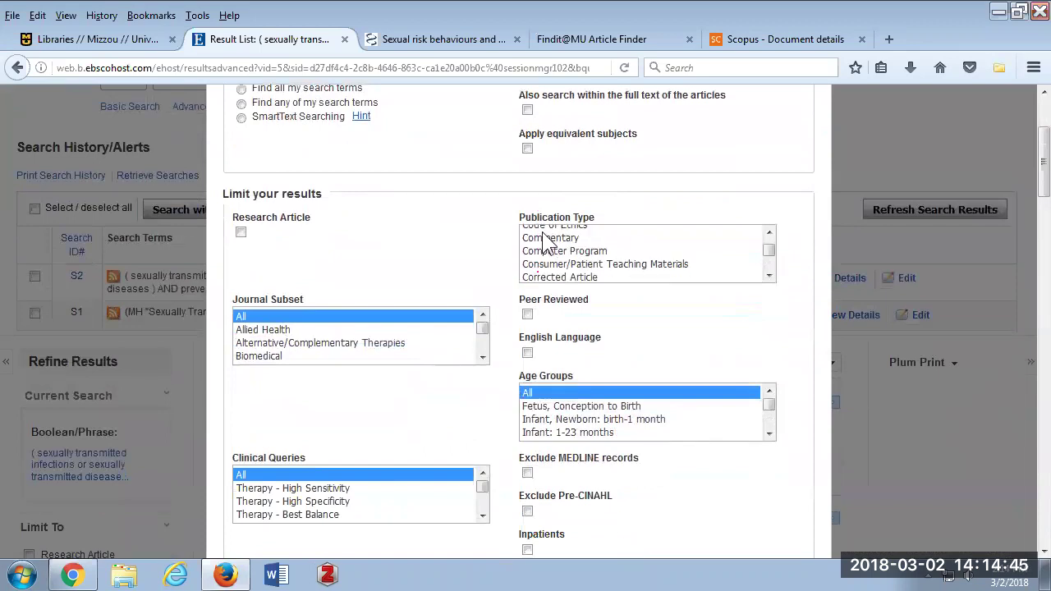
scroll(570, 259, "down", 1)
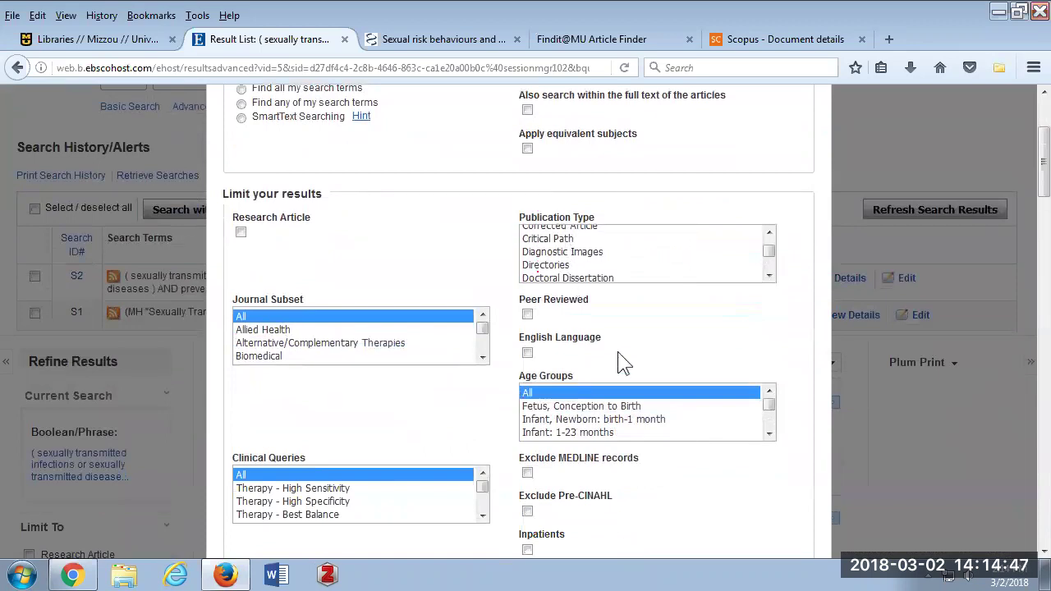
scroll(627, 355, "down", 2)
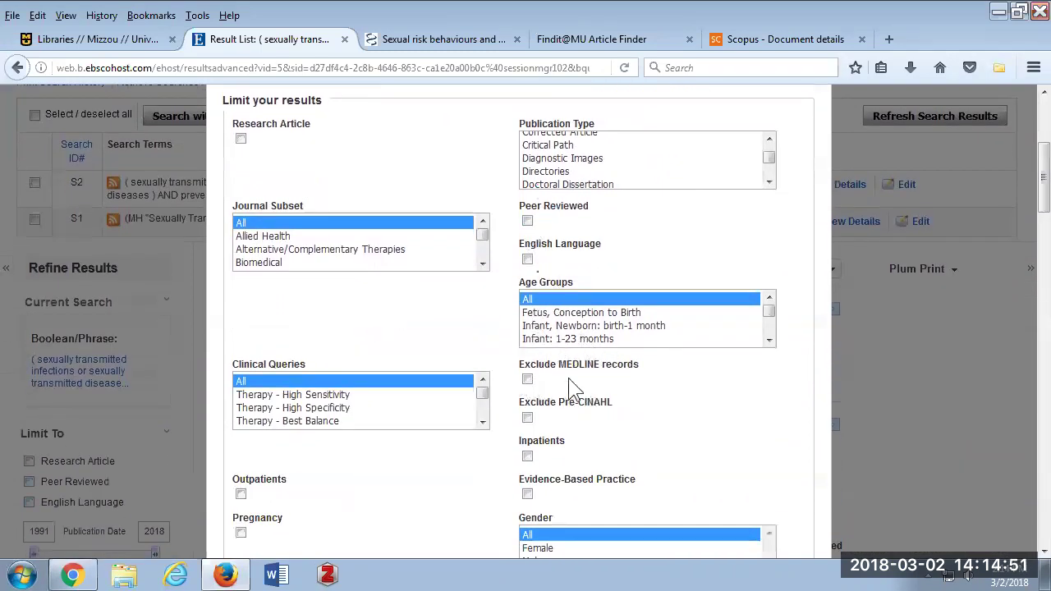
scroll(639, 367, "down", 3)
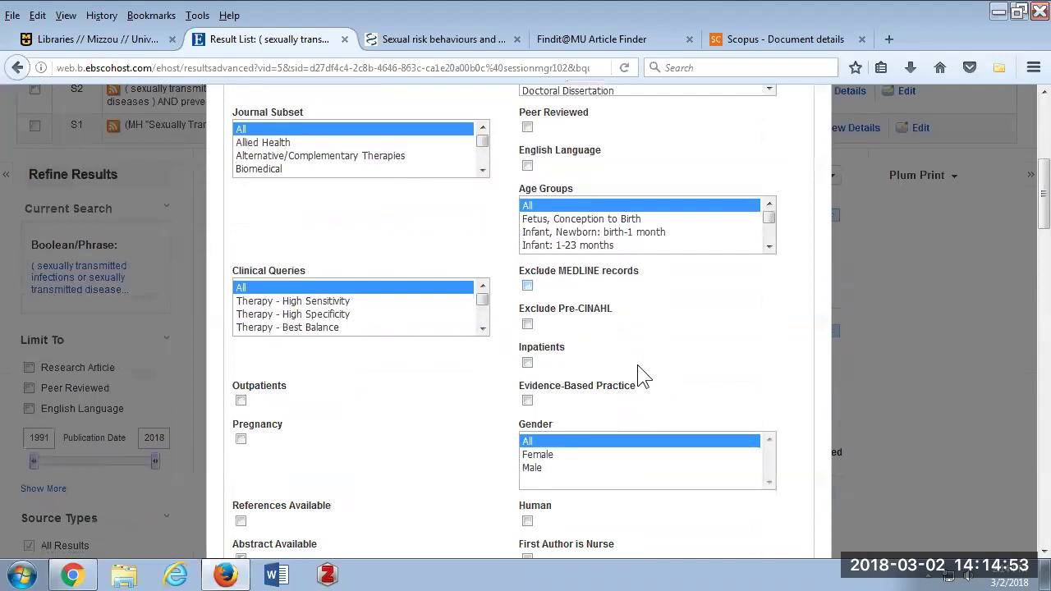
scroll(637, 365, "down", 1)
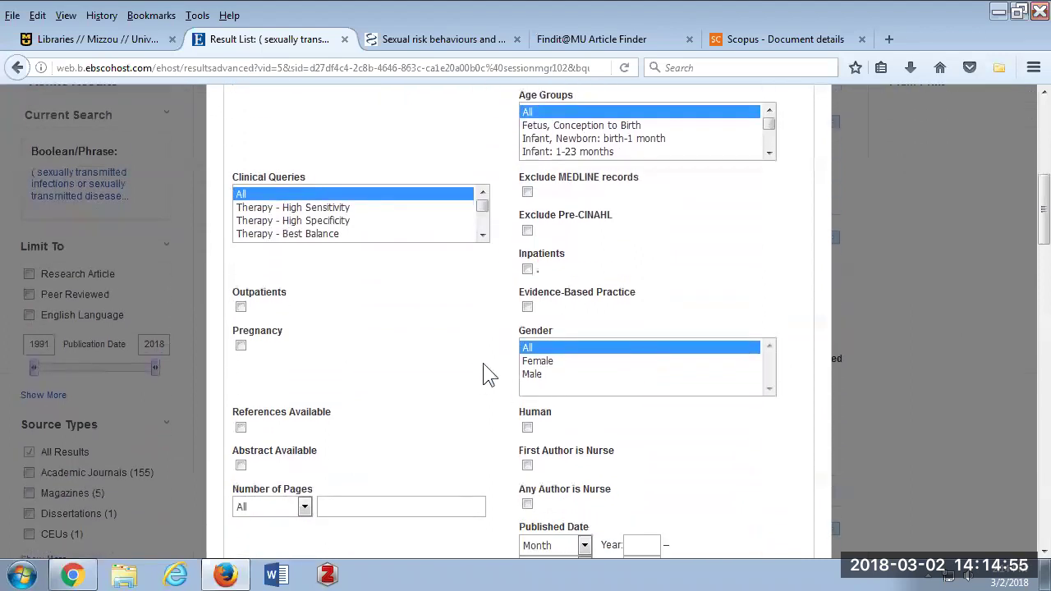
scroll(486, 375, "down", 2)
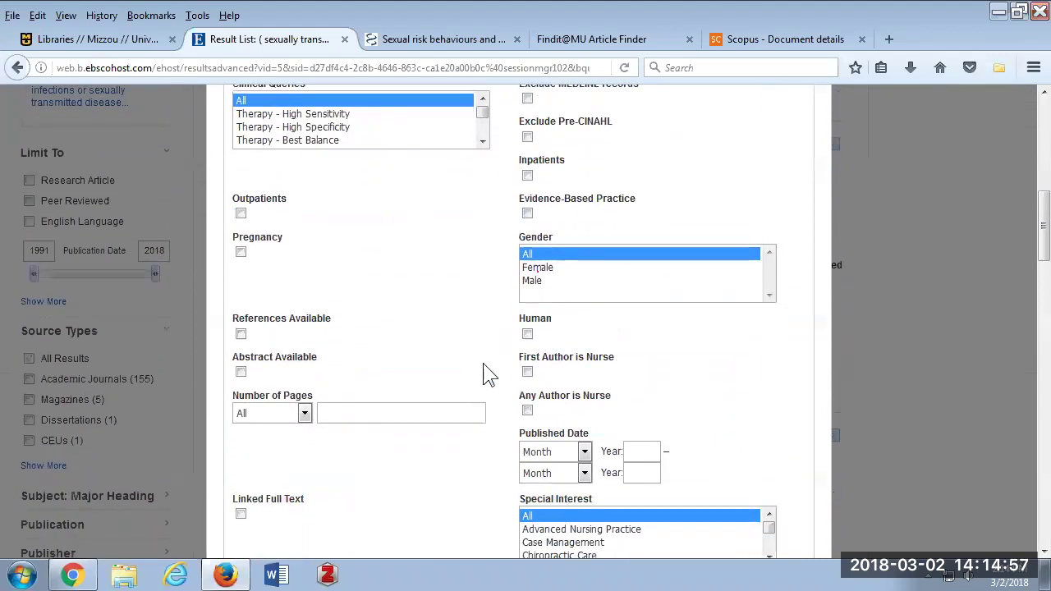
scroll(486, 376, "up", 10)
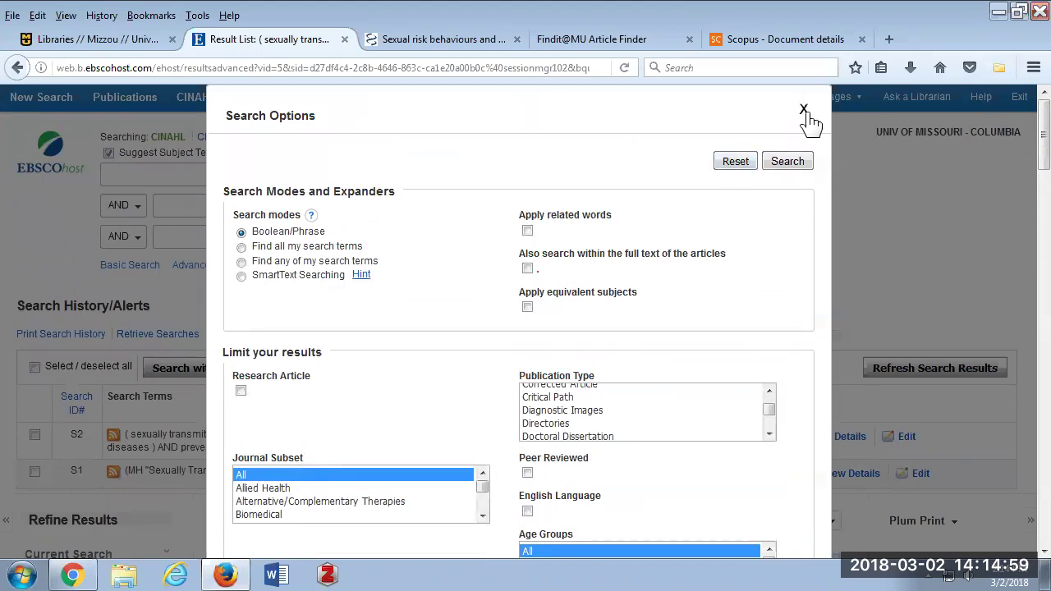
left_click(804, 110)
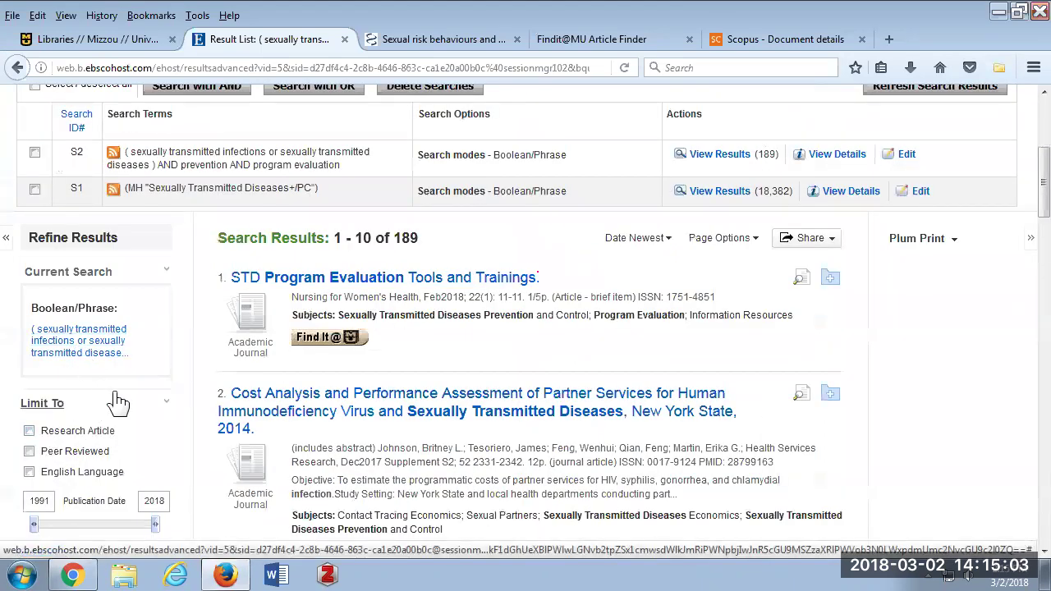
scroll(117, 403, "up", 3)
scroll(117, 403, "down", 3)
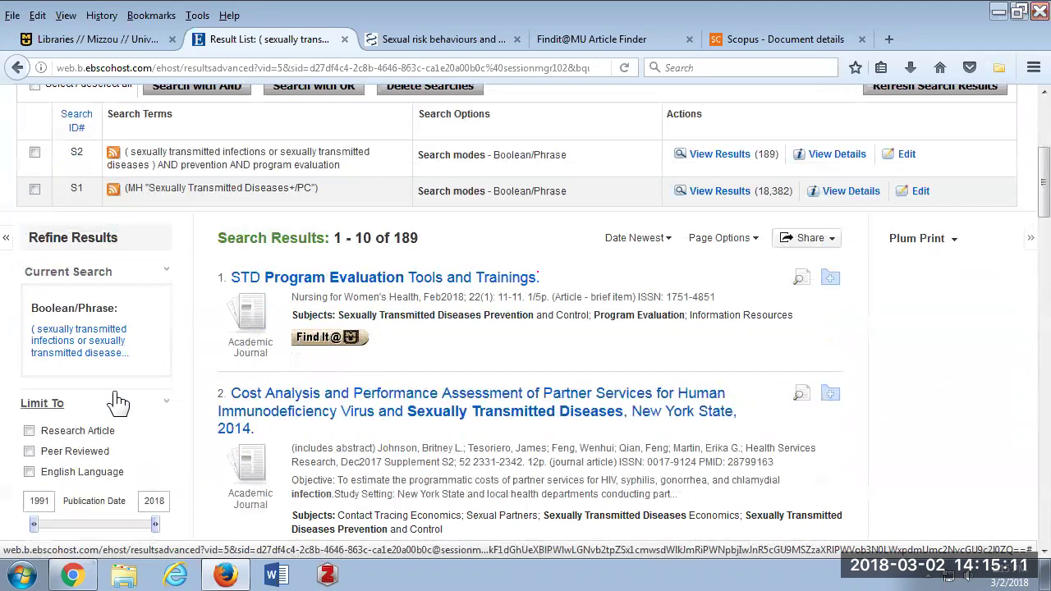
scroll(120, 408, "down", 2)
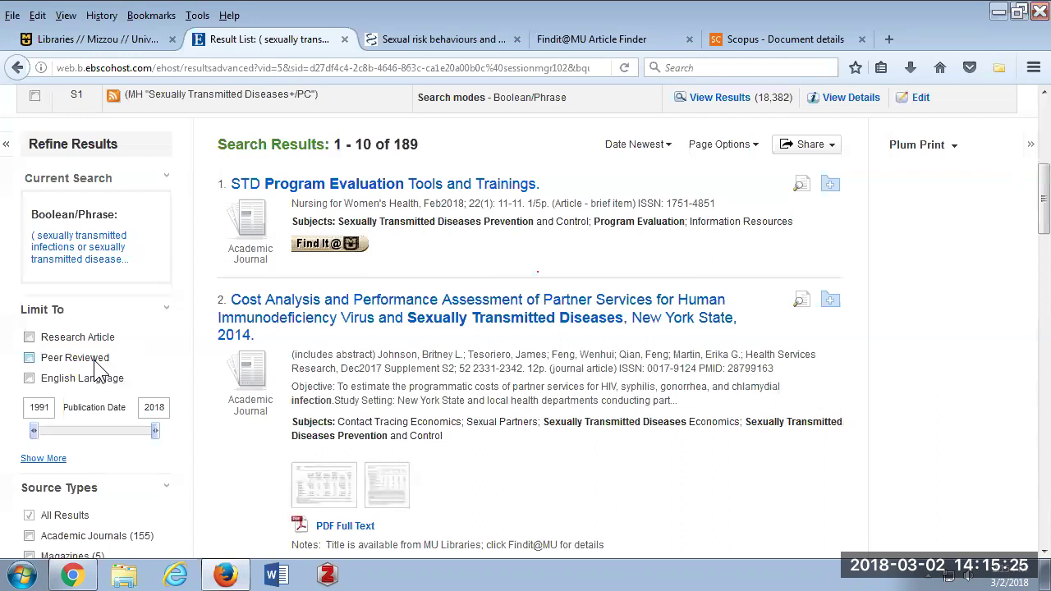
scroll(97, 369, "up", 5)
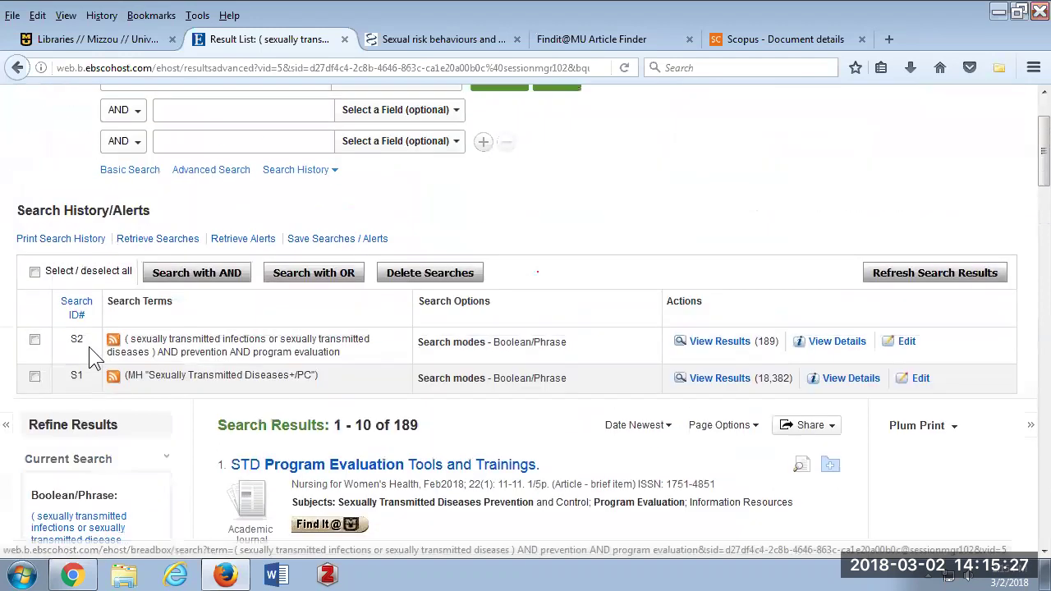